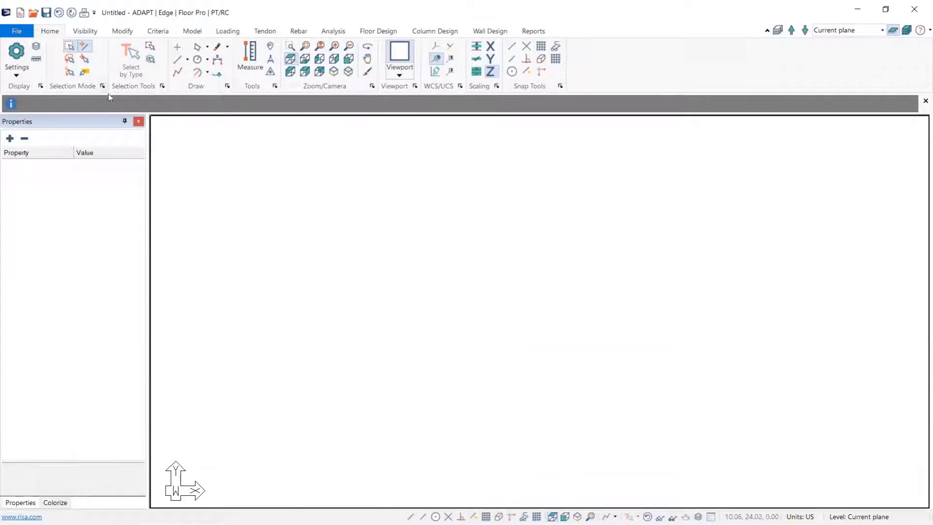
Step: Start a DWG/DXF import and choose the drawing Single-Level_Tutorial-TwoWay-Import from the Desktop
{"action": "left_click", "coordinate": [17, 31]}
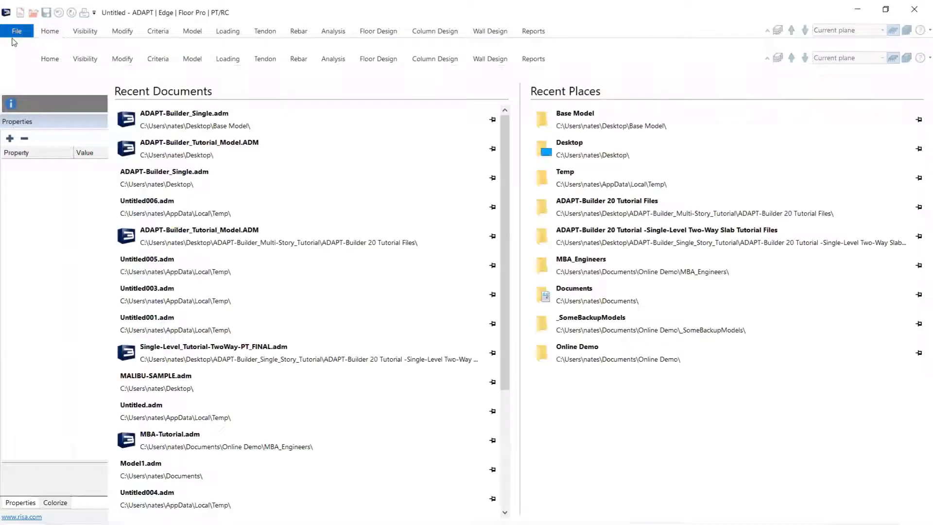
{"action": "left_click", "coordinate": [34, 188]}
{"action": "left_click", "coordinate": [135, 224]}
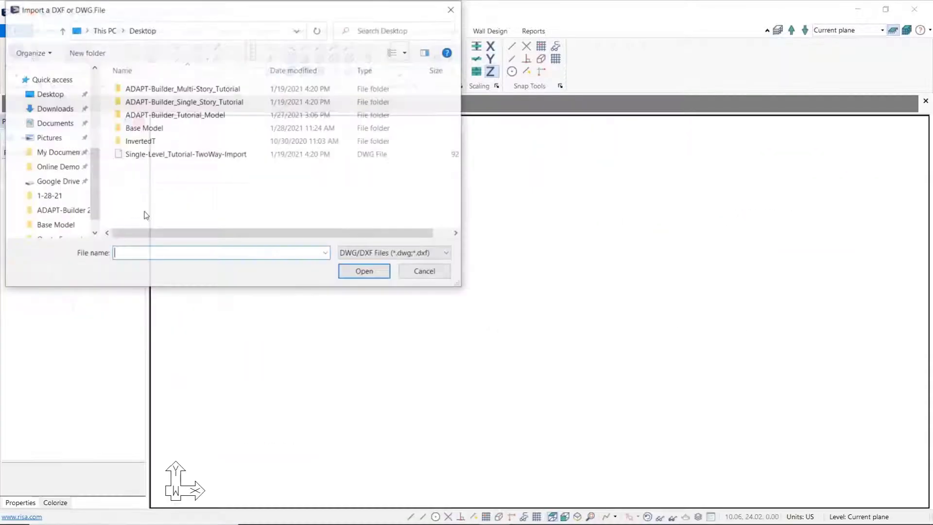
{"action": "left_click", "coordinate": [122, 155]}
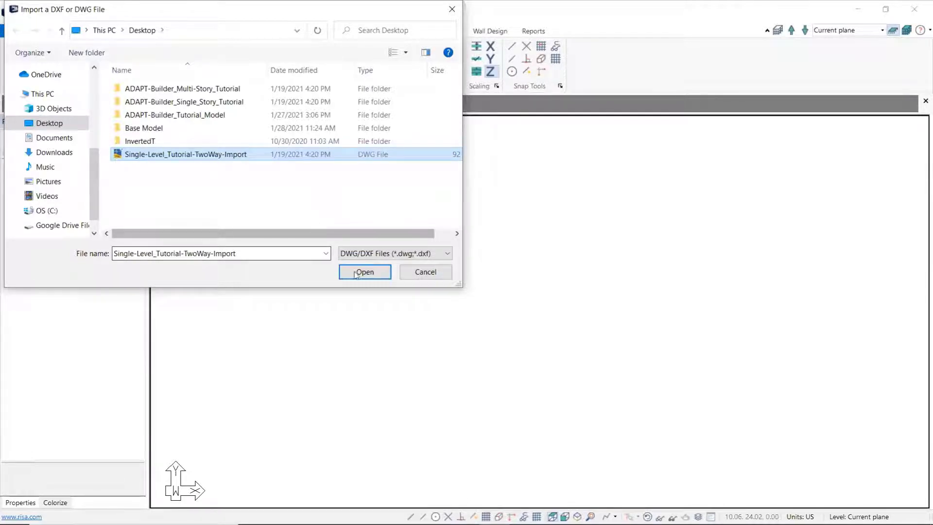
{"action": "left_click", "coordinate": [366, 274]}
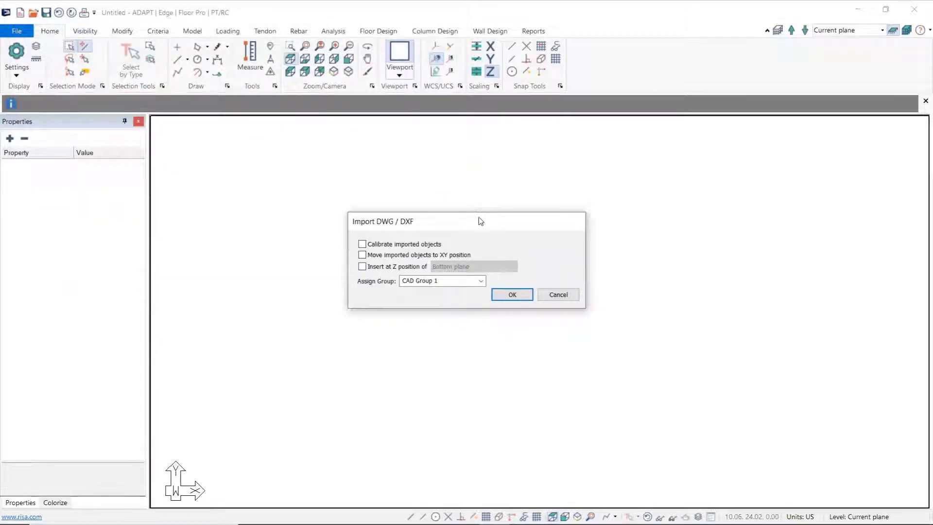
Step: Import the drawing with calibration of imported objects enabled and assign it to the group CAD-12821
{"action": "left_click_drag", "start_coordinate": [479, 223], "coordinate": [480, 215]}
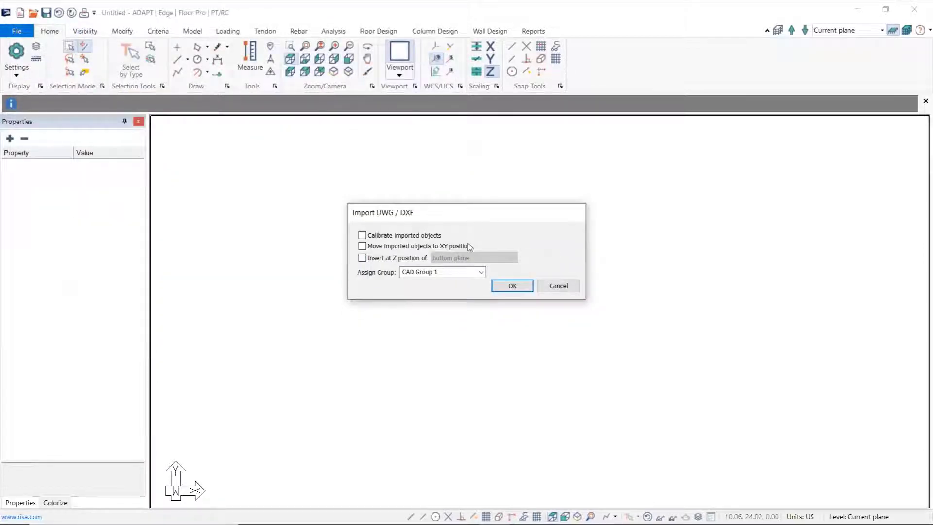
{"action": "left_click", "coordinate": [362, 236]}
{"action": "left_click", "coordinate": [449, 274]}
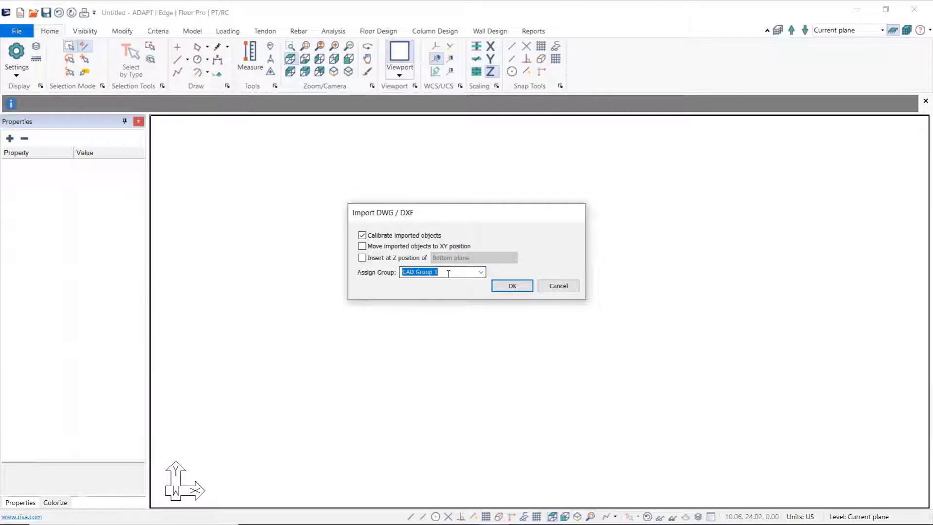
{"action": "key", "text": "BackSpace"}
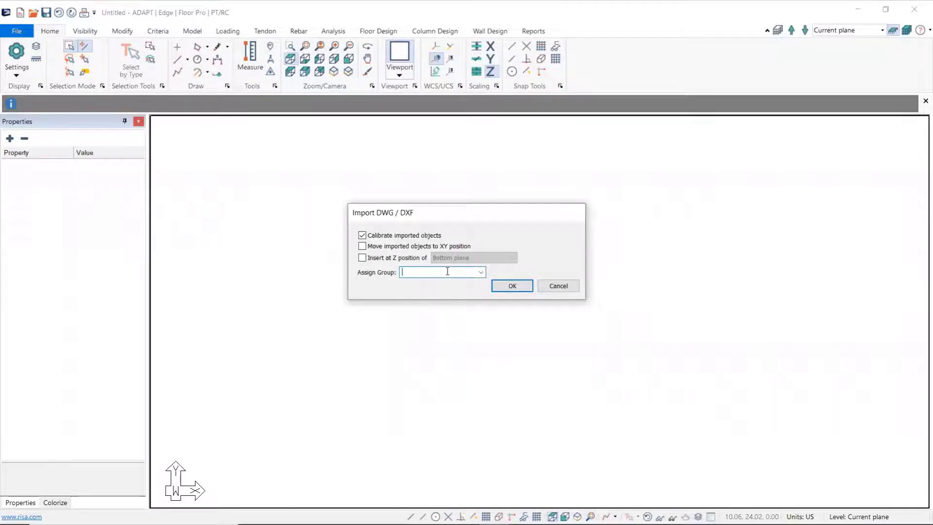
{"action": "type", "text": "CAD-12821"}
{"action": "left_click", "coordinate": [515, 288]}
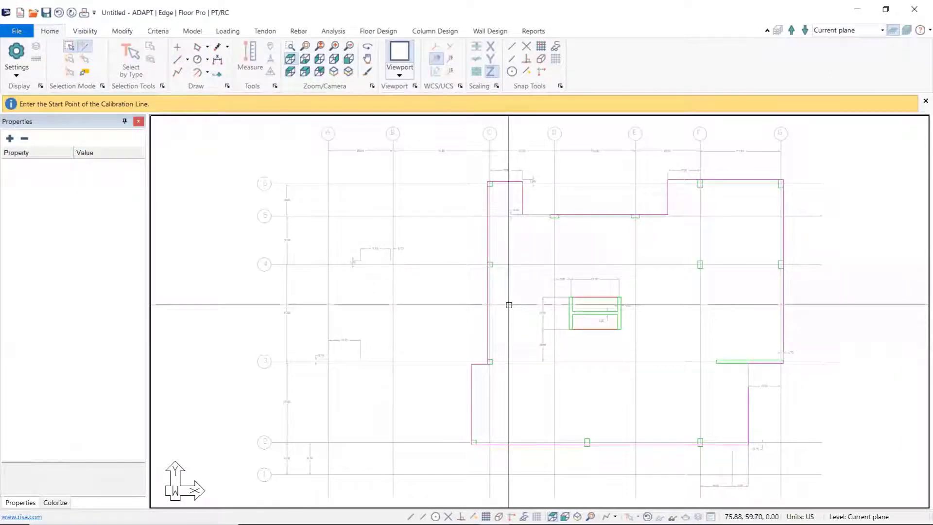
Step: Enable intersection snapping and define the calibration line along gridline 5 from gridline B to gridline C
{"action": "middle_click_drag", "start_coordinate": [559, 274], "coordinate": [527, 264]}
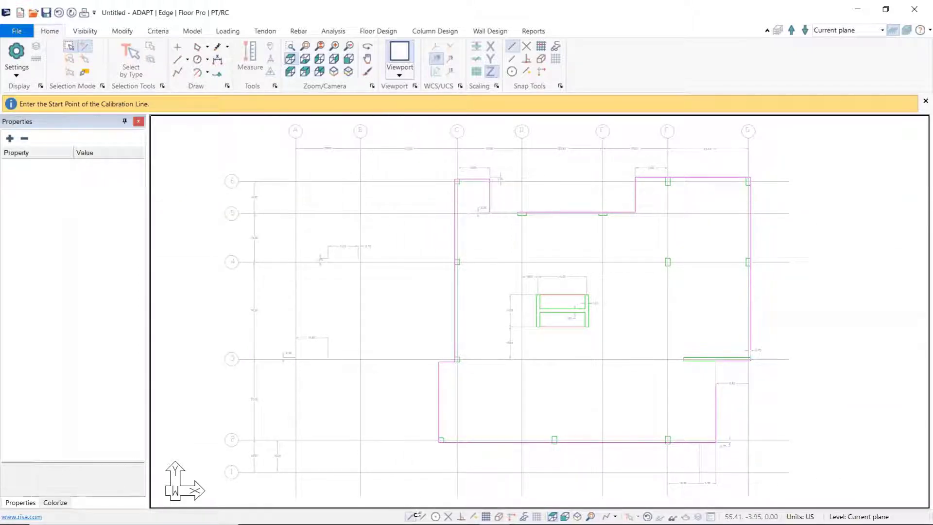
{"action": "left_click", "coordinate": [448, 517]}
{"action": "middle_click_drag", "start_coordinate": [368, 269], "coordinate": [376, 335]}
{"action": "scroll", "coordinate": [390, 232], "scroll_direction": "up", "scroll_amount": 5}
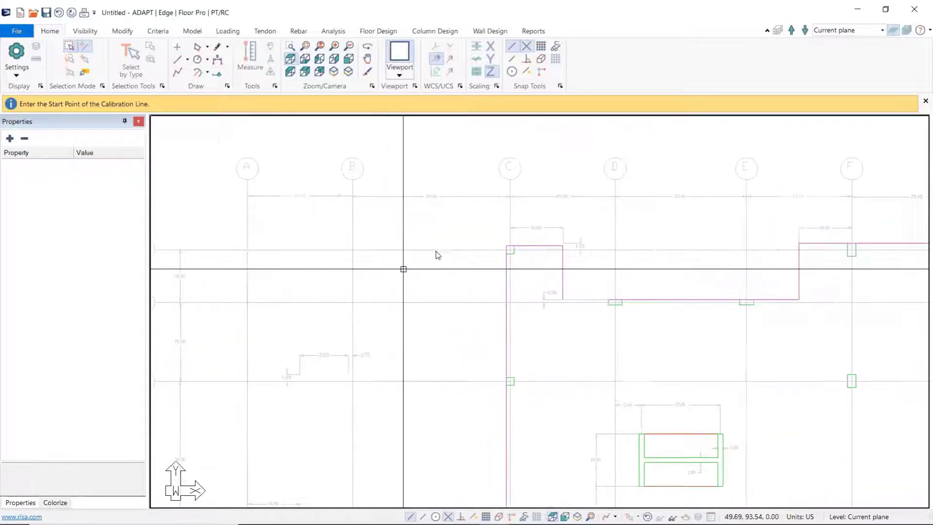
{"action": "middle_click_drag", "start_coordinate": [444, 274], "coordinate": [425, 256]}
{"action": "left_click", "coordinate": [331, 294]}
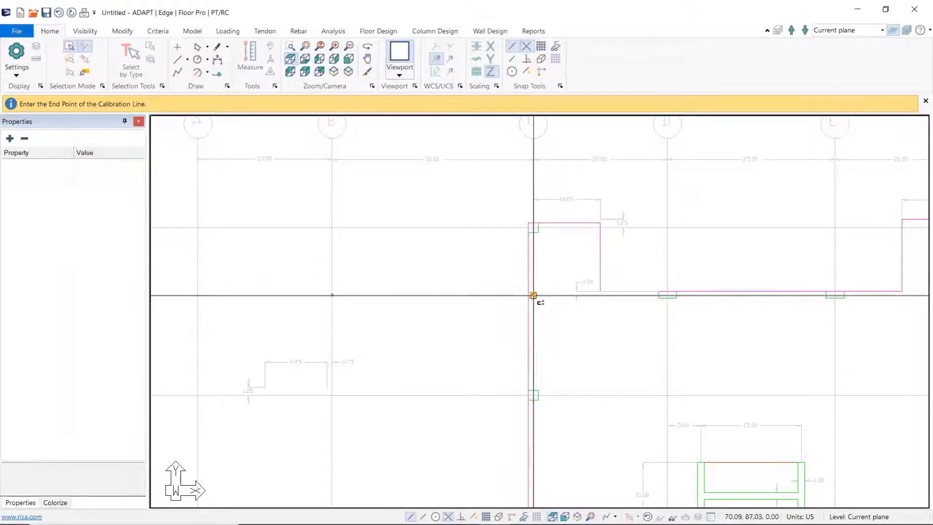
{"action": "left_click", "coordinate": [534, 295]}
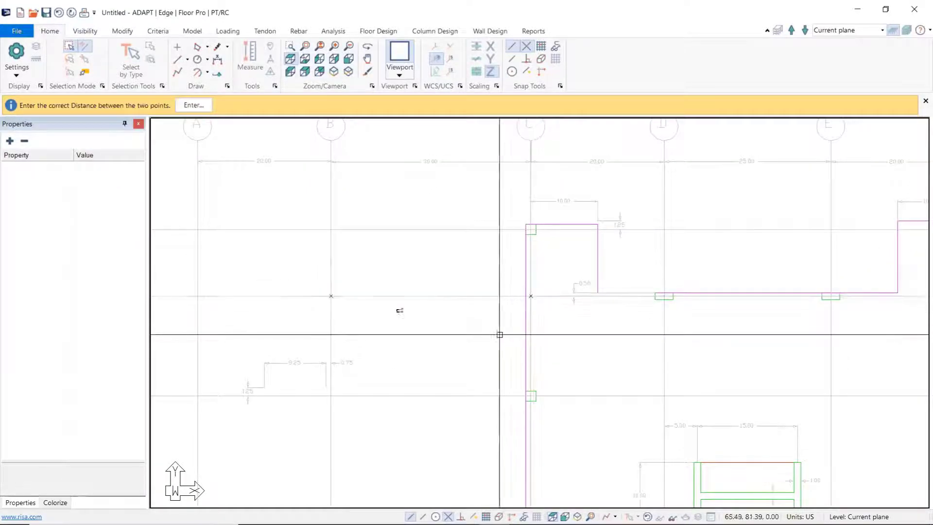
Step: Set the correct distance between the two calibration points to 30.00 ft
{"action": "left_click", "coordinate": [206, 109]}
{"action": "left_click_drag", "start_coordinate": [413, 266], "coordinate": [385, 263]}
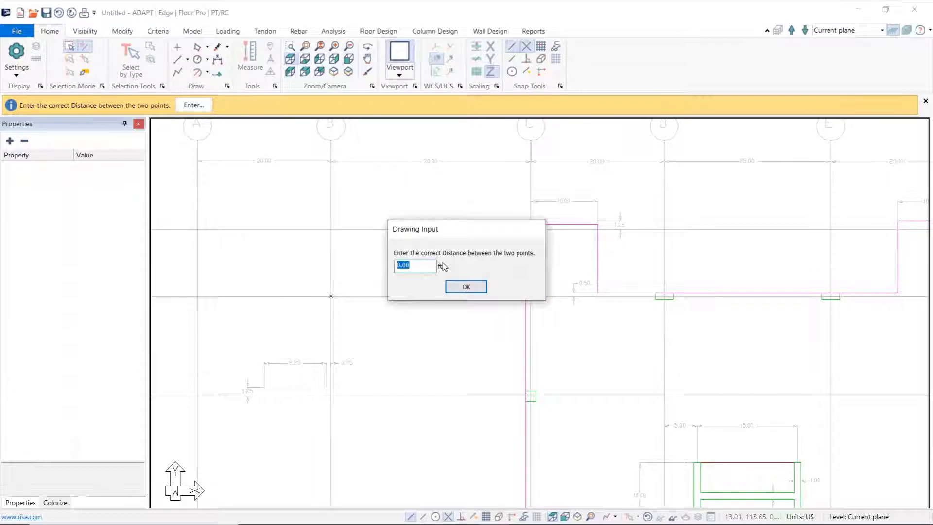
{"action": "type", "text": "30.00"}
{"action": "left_click", "coordinate": [466, 288]}
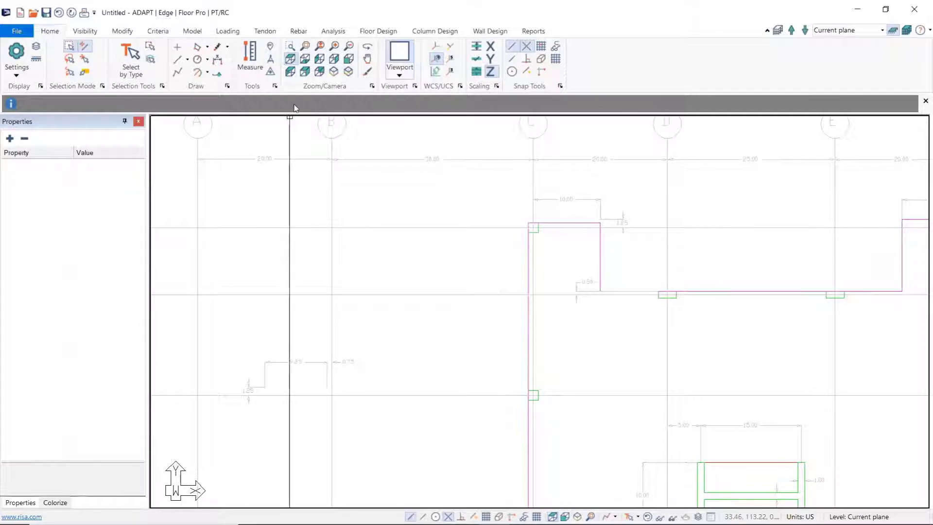
Step: Measure the distance between gridlines D and E along gridline 4, and clear the measurement
{"action": "left_click", "coordinate": [254, 64]}
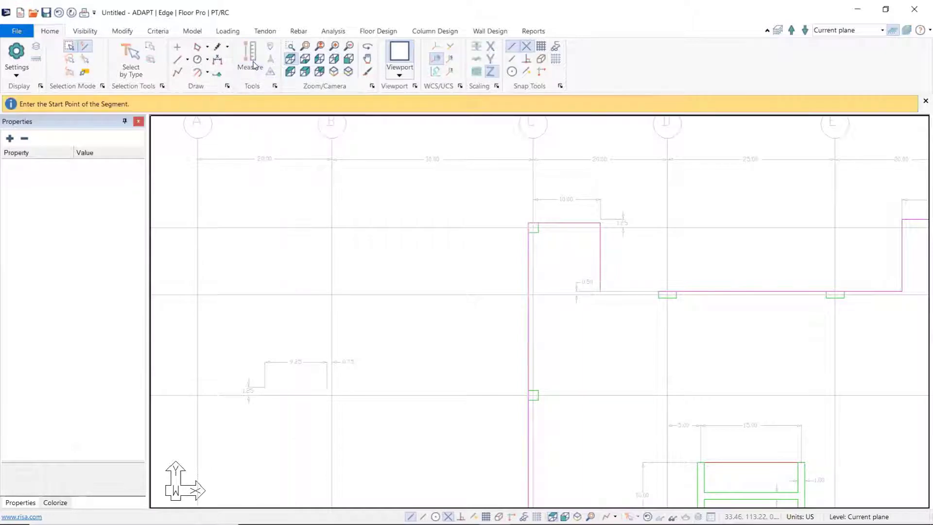
{"action": "middle_click_drag", "start_coordinate": [640, 321], "coordinate": [412, 285]}
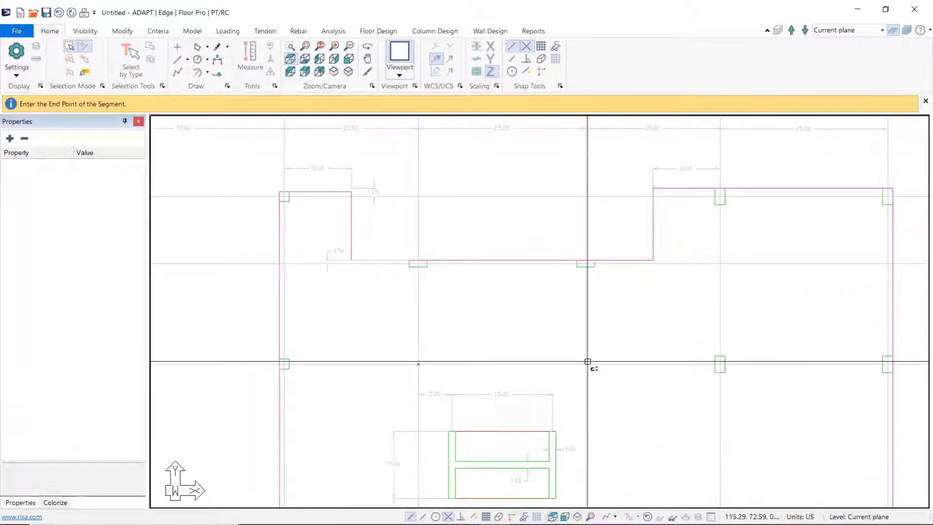
{"action": "left_click", "coordinate": [586, 364]}
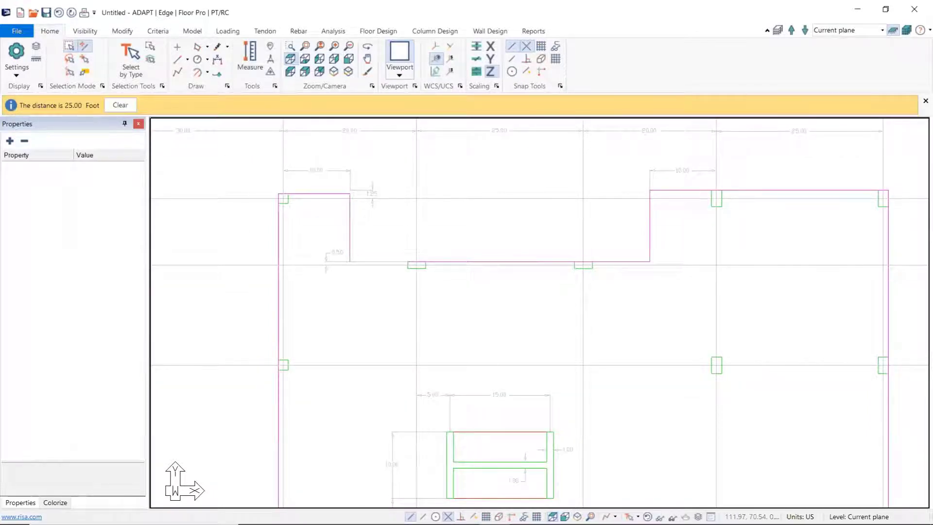
{"action": "scroll", "coordinate": [487, 325], "scroll_direction": "down", "scroll_amount": 3}
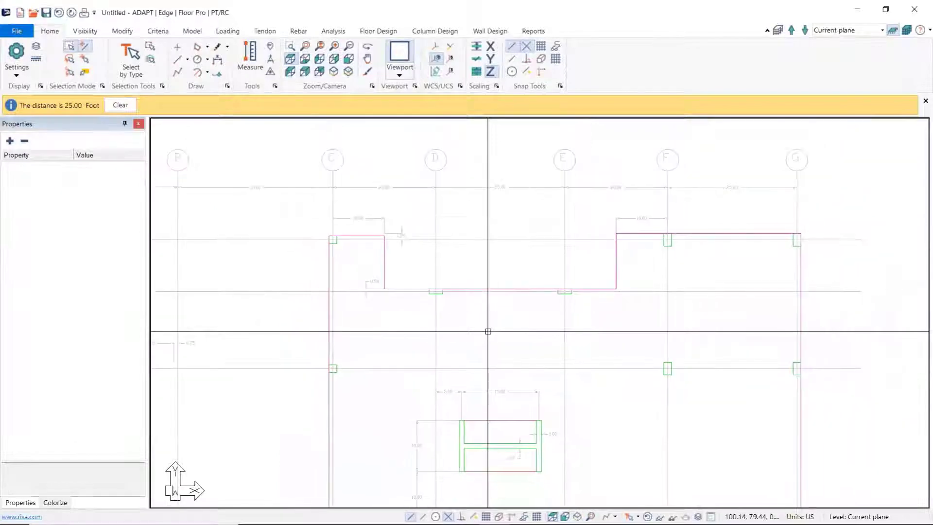
{"action": "left_click", "coordinate": [129, 111]}
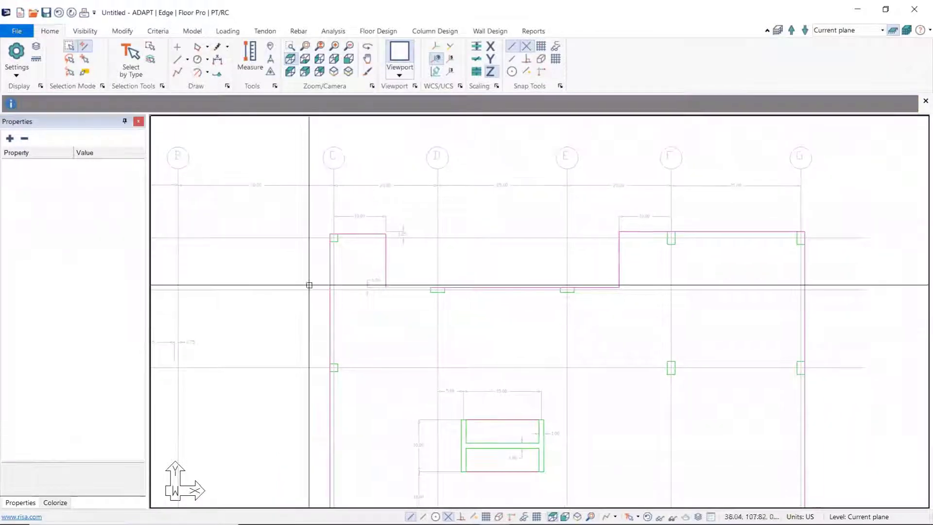
Step: Inspect the layer and group properties of the imported slab outline polygon, and close its properties
{"action": "middle_click_drag", "start_coordinate": [500, 353], "coordinate": [474, 282]}
{"action": "scroll", "coordinate": [469, 306], "scroll_direction": "down", "scroll_amount": 2}
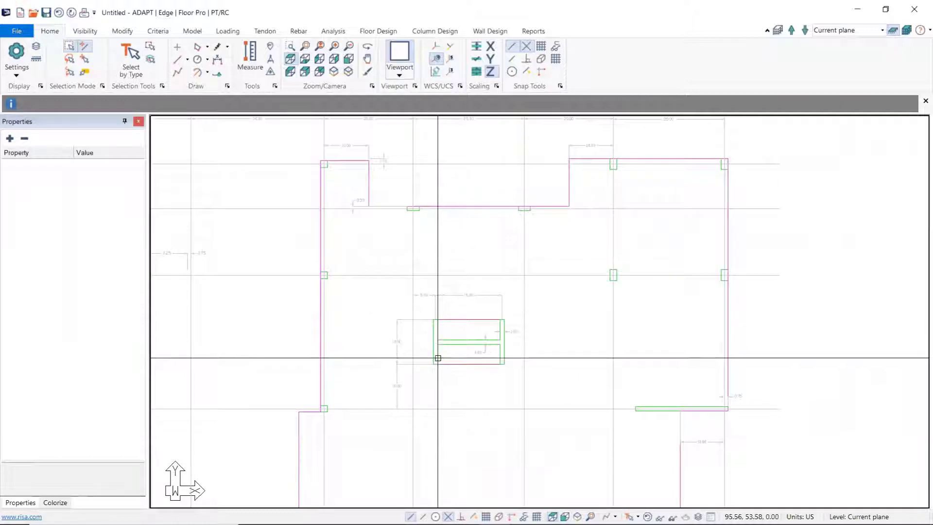
{"action": "middle_click_drag", "start_coordinate": [432, 410], "coordinate": [435, 391]}
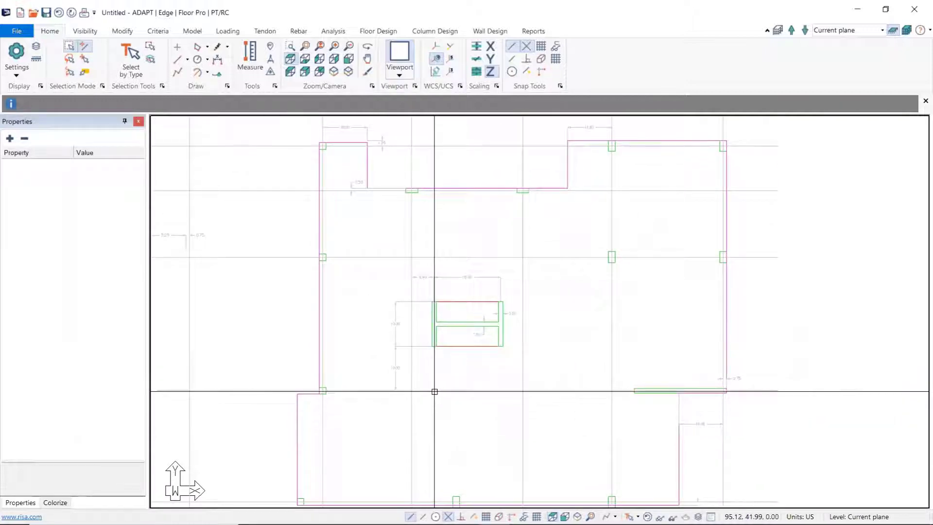
{"action": "middle_click_drag", "start_coordinate": [388, 418], "coordinate": [399, 402]}
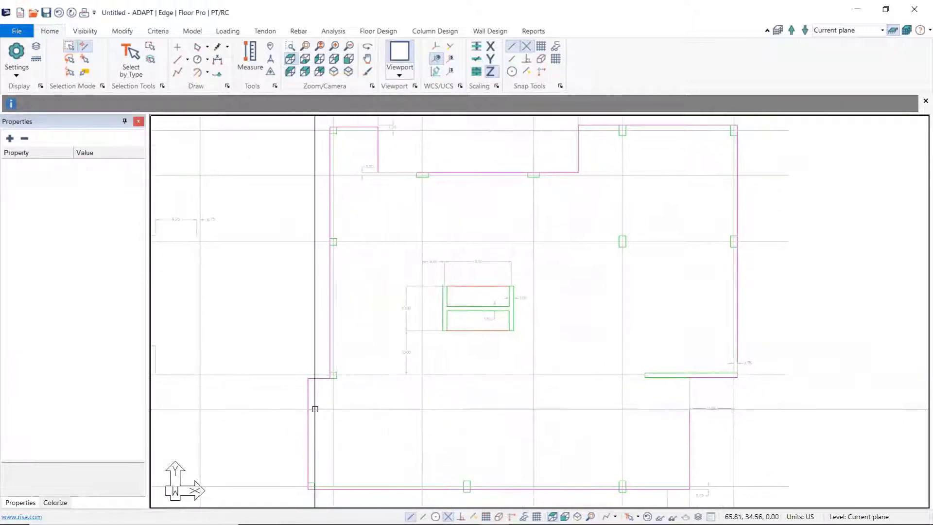
{"action": "double_click", "coordinate": [308, 409]}
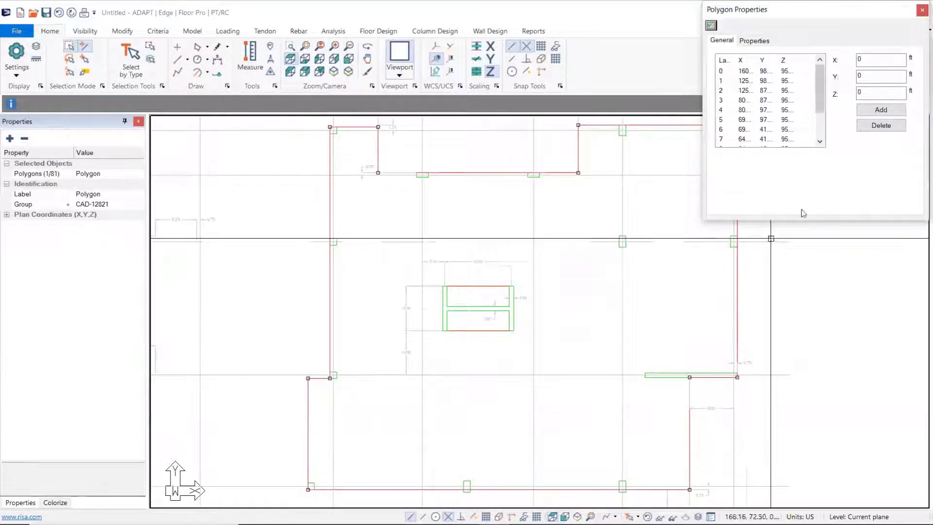
{"action": "left_click", "coordinate": [758, 43]}
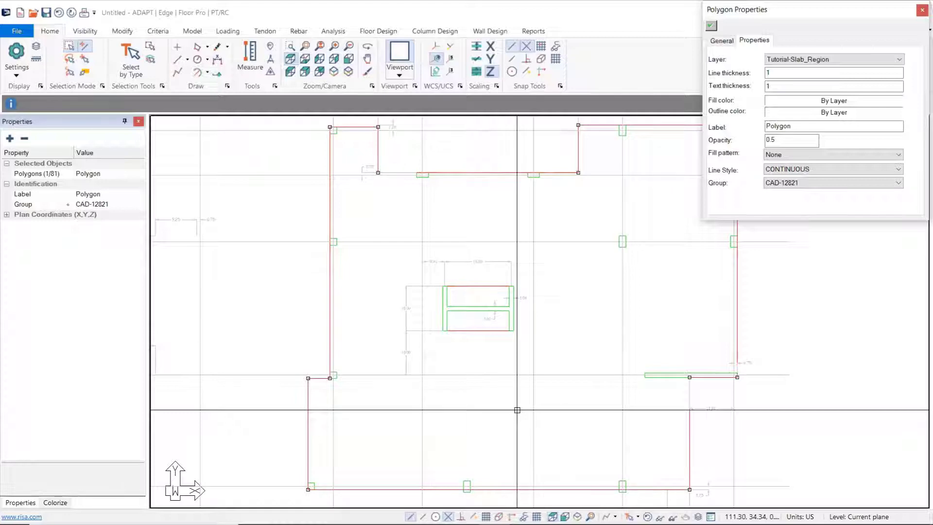
{"action": "key", "text": "Escape"}
{"action": "middle_click_drag", "start_coordinate": [359, 418], "coordinate": [387, 408]}
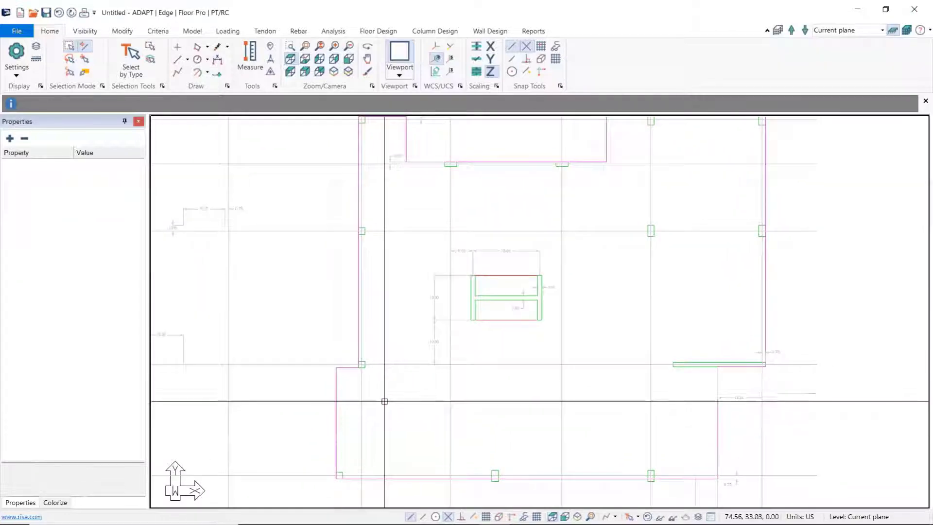
{"action": "left_click", "coordinate": [193, 31]}
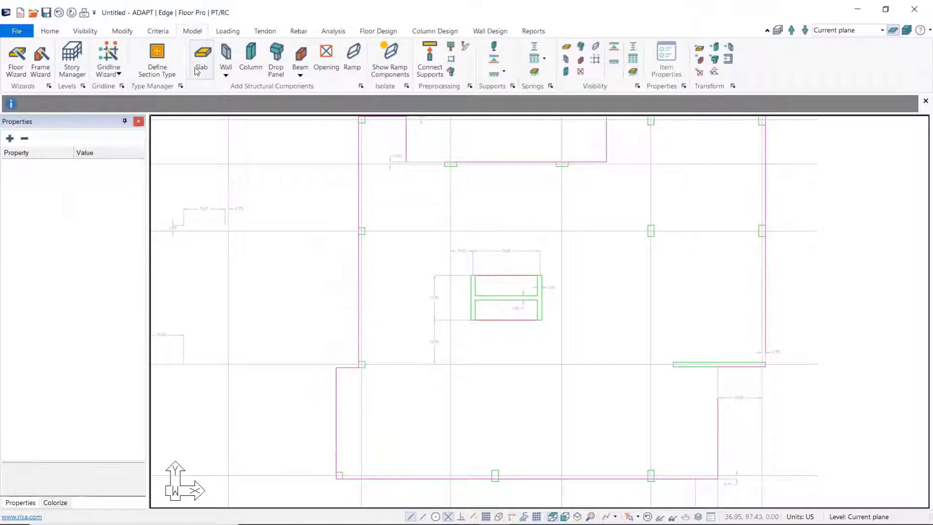
{"action": "left_click", "coordinate": [201, 57]}
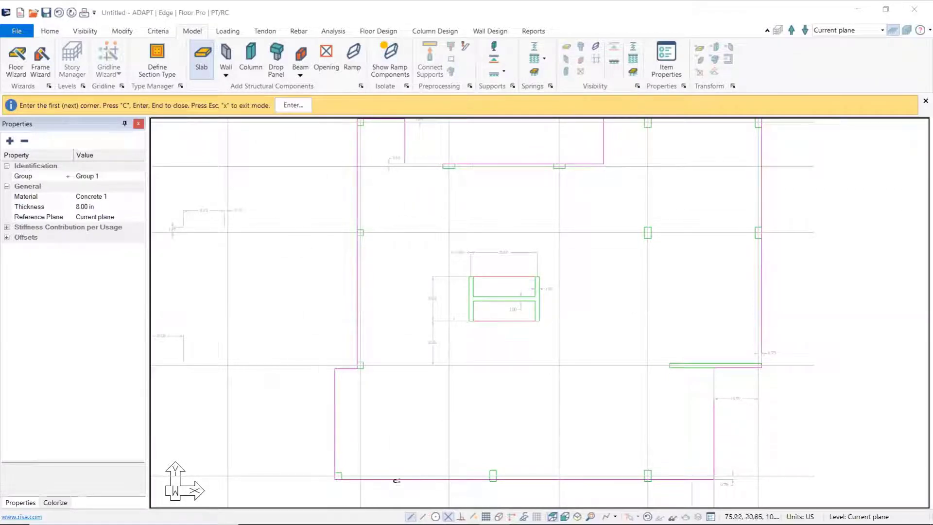
{"action": "left_click", "coordinate": [334, 369]}
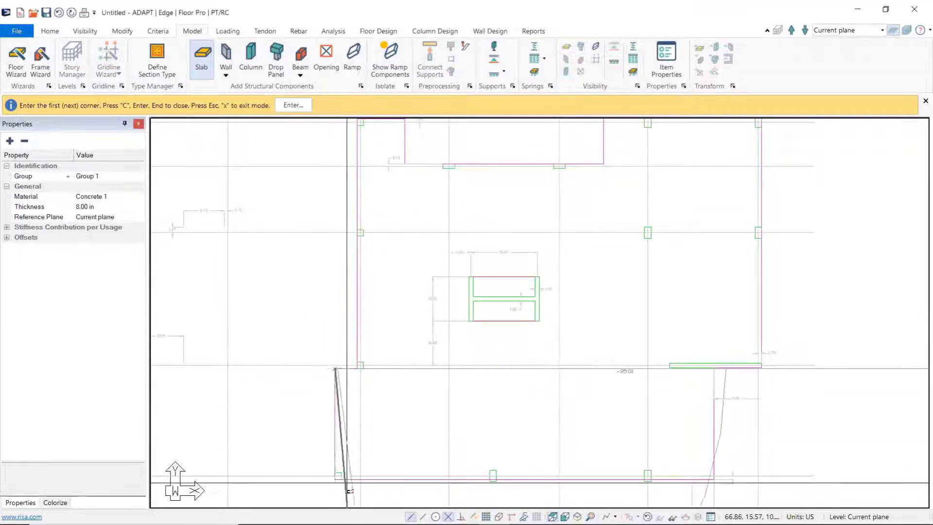
{"action": "left_click", "coordinate": [335, 479]}
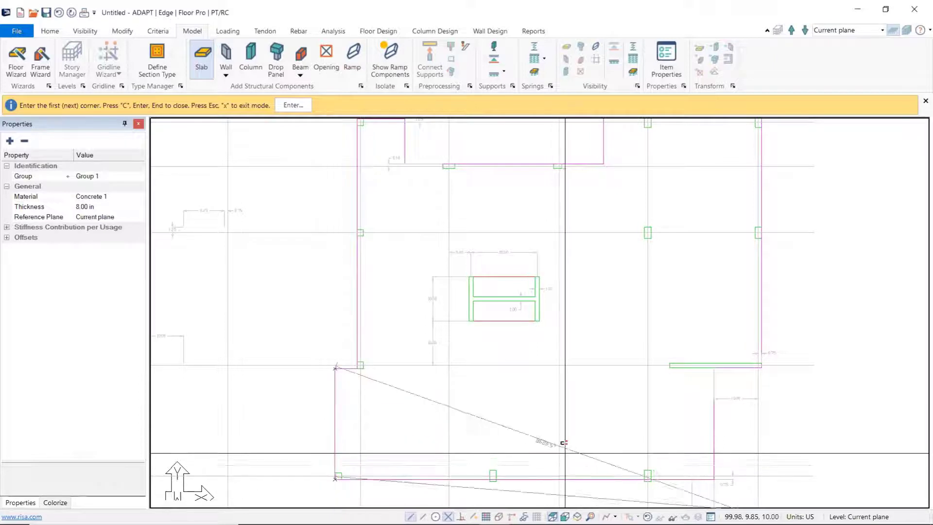
{"action": "key", "text": "Escape"}
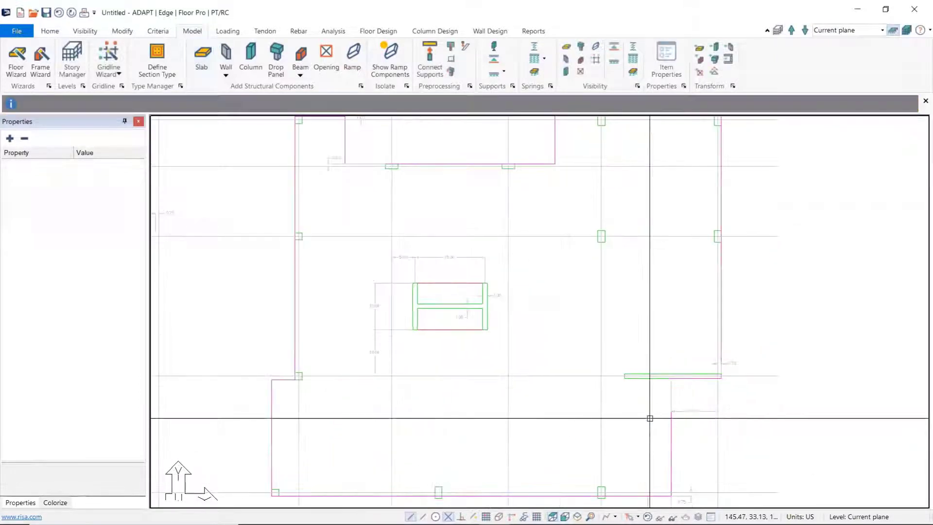
Step: Transform the imported slab outline polygon into a slab region, declining the backup save
{"action": "middle_click_drag", "start_coordinate": [512, 420], "coordinate": [522, 404]}
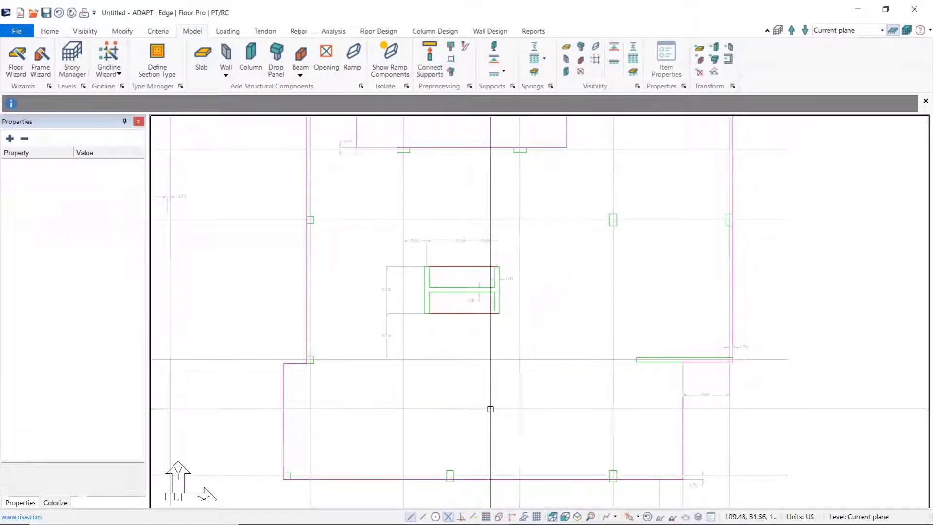
{"action": "middle_click_drag", "start_coordinate": [385, 392], "coordinate": [387, 406]}
{"action": "scroll", "coordinate": [387, 405], "scroll_direction": "down", "scroll_amount": 1}
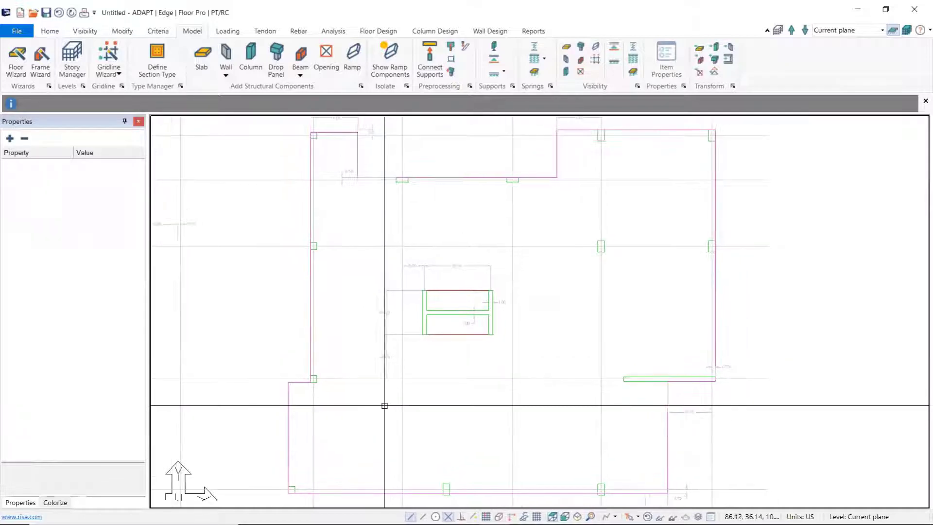
{"action": "left_click", "coordinate": [288, 423]}
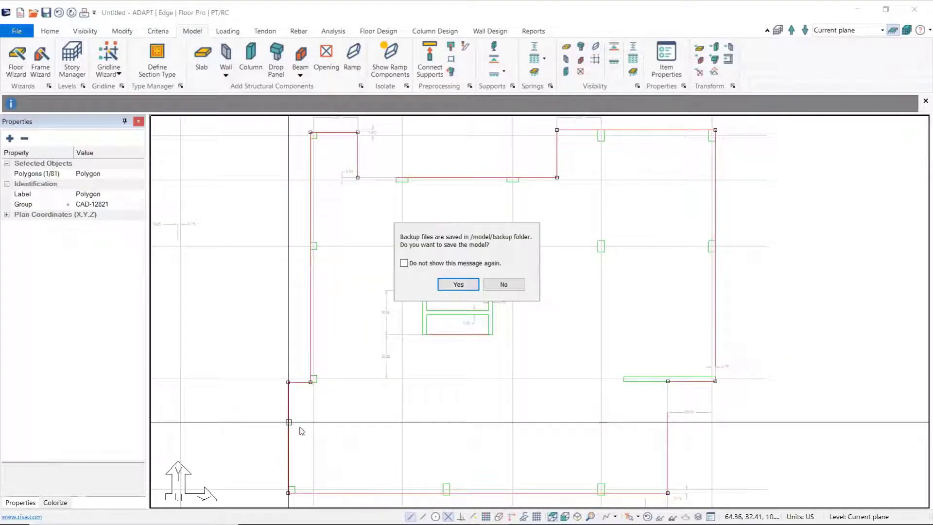
{"action": "left_click", "coordinate": [504, 285]}
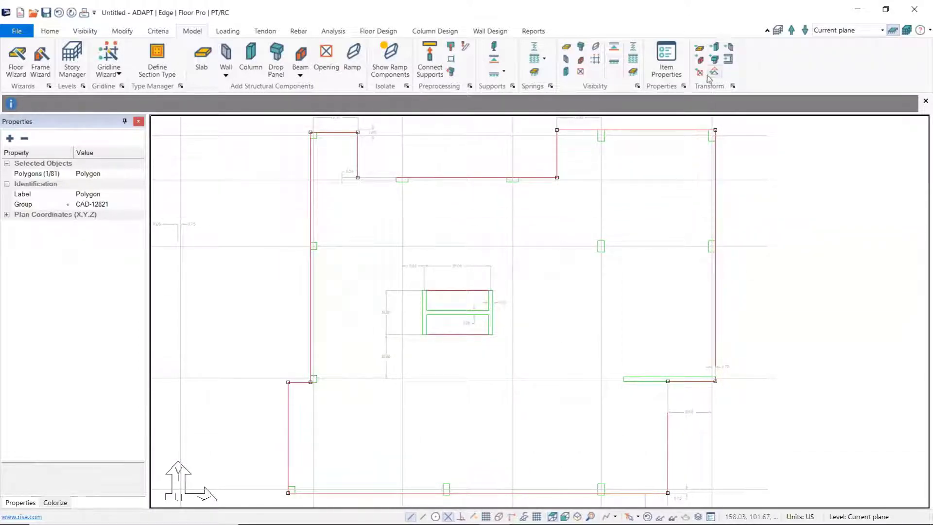
{"action": "left_click", "coordinate": [701, 50]}
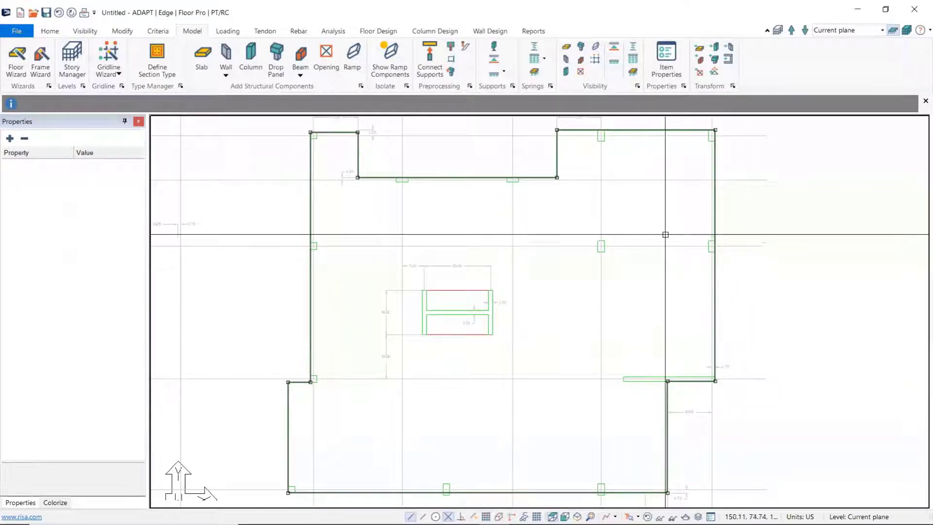
Step: Transform the selected core wall polygon and the separate straight wall polygon near the slab edge into walls with Transform Compound Walls
{"action": "scroll", "coordinate": [602, 343], "scroll_direction": "down", "scroll_amount": 3}
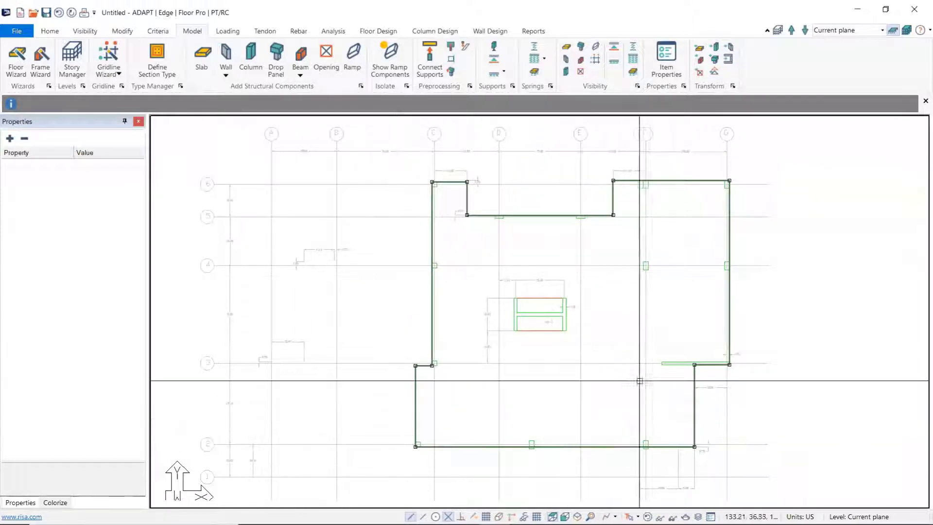
{"action": "middle_click_drag", "start_coordinate": [619, 341], "coordinate": [599, 342]}
{"action": "scroll", "coordinate": [588, 323], "scroll_direction": "up", "scroll_amount": 1}
{"action": "scroll", "coordinate": [588, 323], "scroll_direction": "up", "scroll_amount": 2}
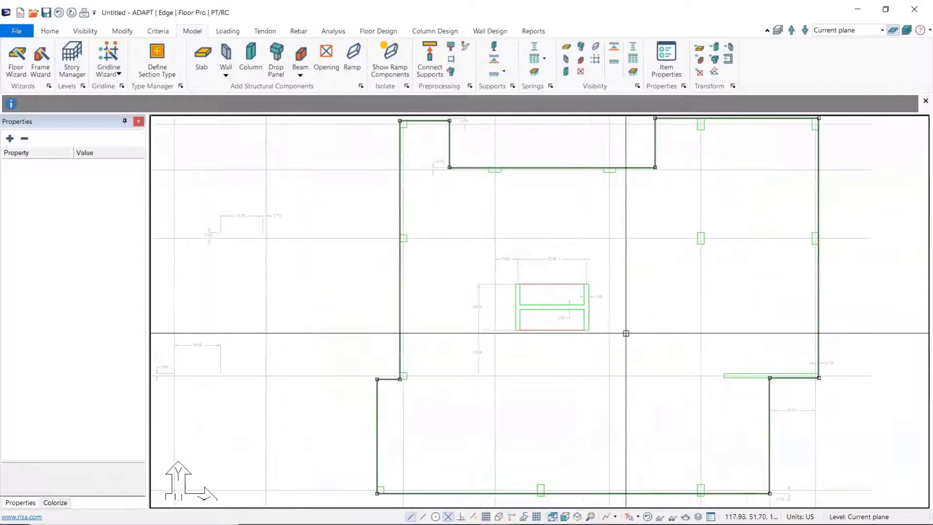
{"action": "left_click", "coordinate": [439, 296]}
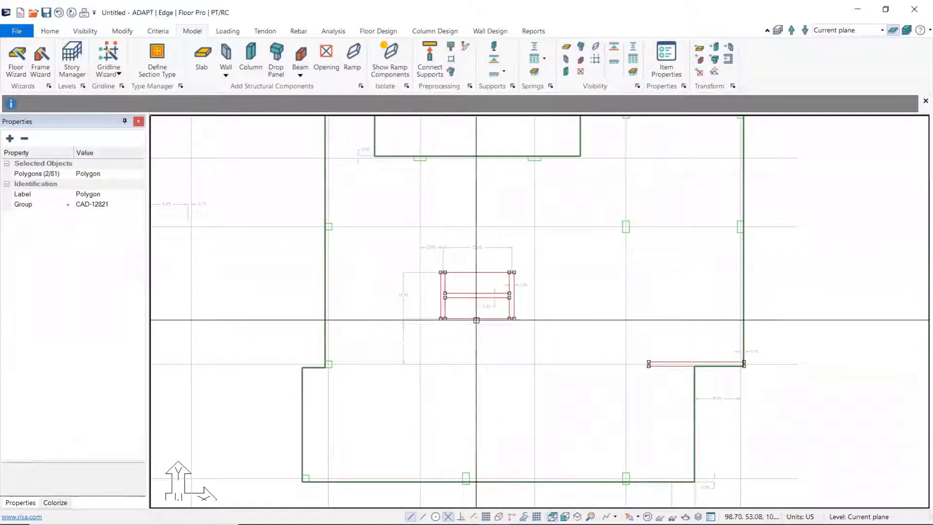
{"action": "left_click", "coordinate": [730, 59]}
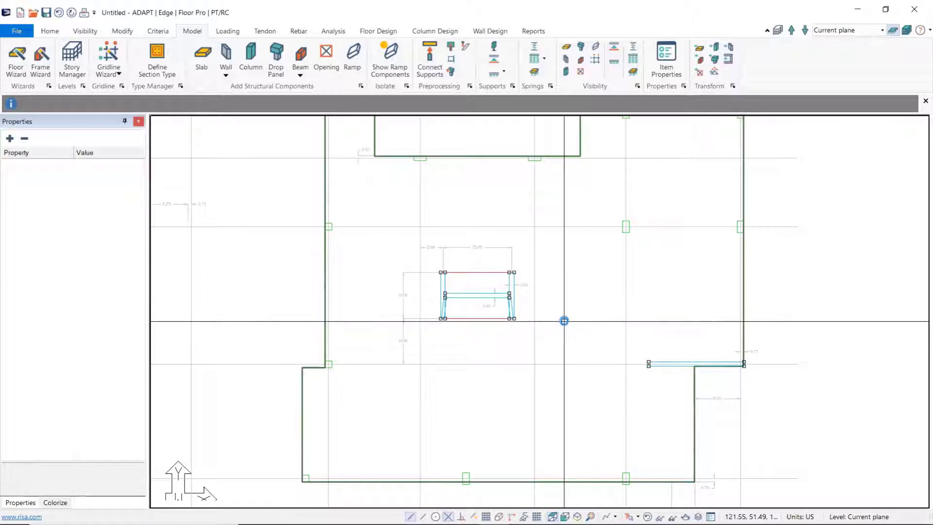
Step: Delete the two slanted extra wall components at the lower ends of the core walls
{"action": "scroll", "coordinate": [436, 309], "scroll_direction": "up", "scroll_amount": 5}
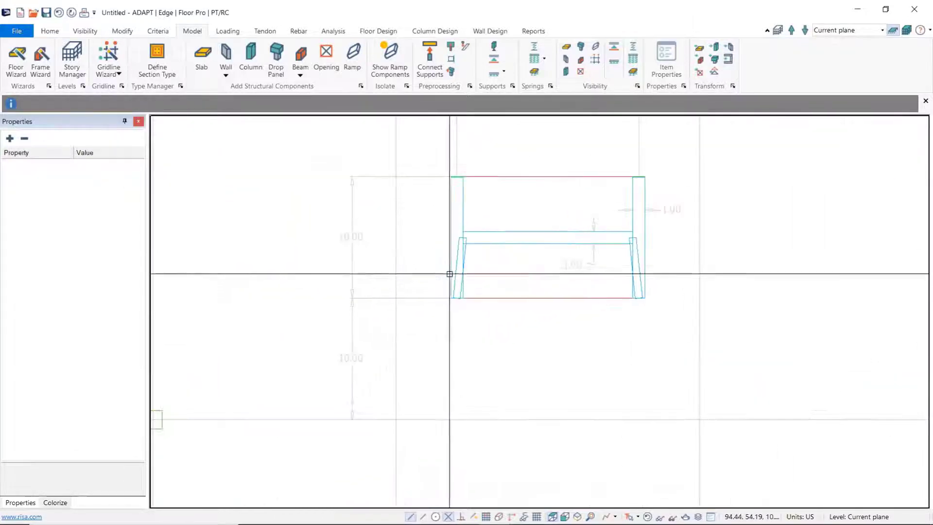
{"action": "left_click", "coordinate": [456, 259]}
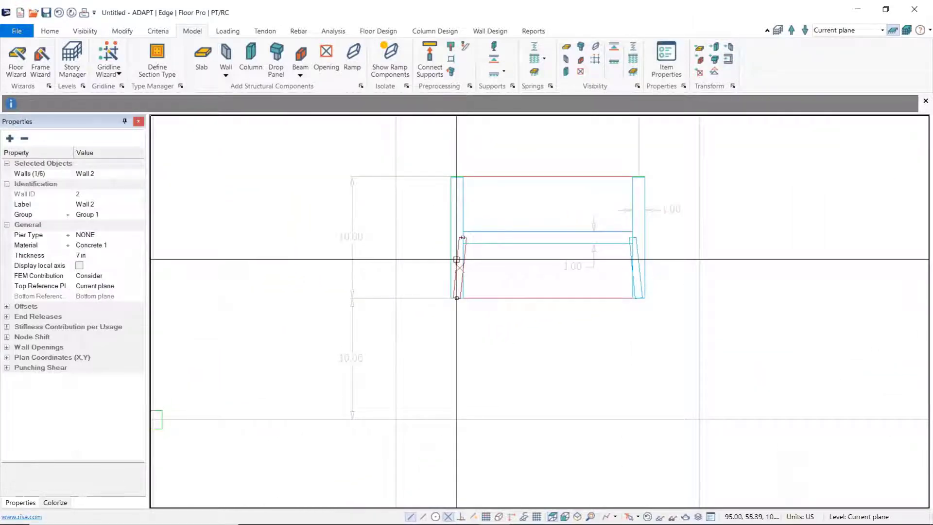
{"action": "key", "text": "Delete"}
{"action": "left_click", "coordinate": [638, 256]}
{"action": "key", "text": "Delete"}
Step: Transform the two rectangular polygons inside the core walls into slab openings and clear the selection
{"action": "scroll", "coordinate": [606, 317], "scroll_direction": "down", "scroll_amount": 4}
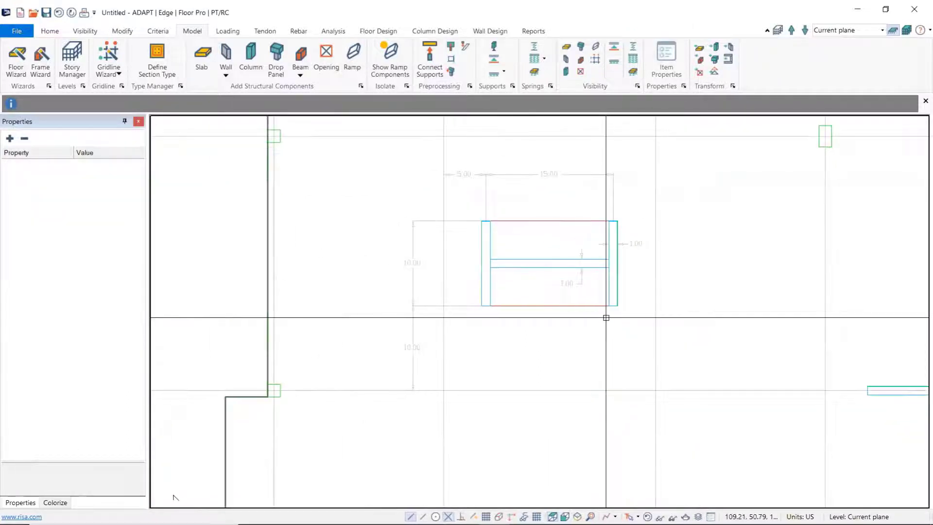
{"action": "left_click", "coordinate": [552, 259]}
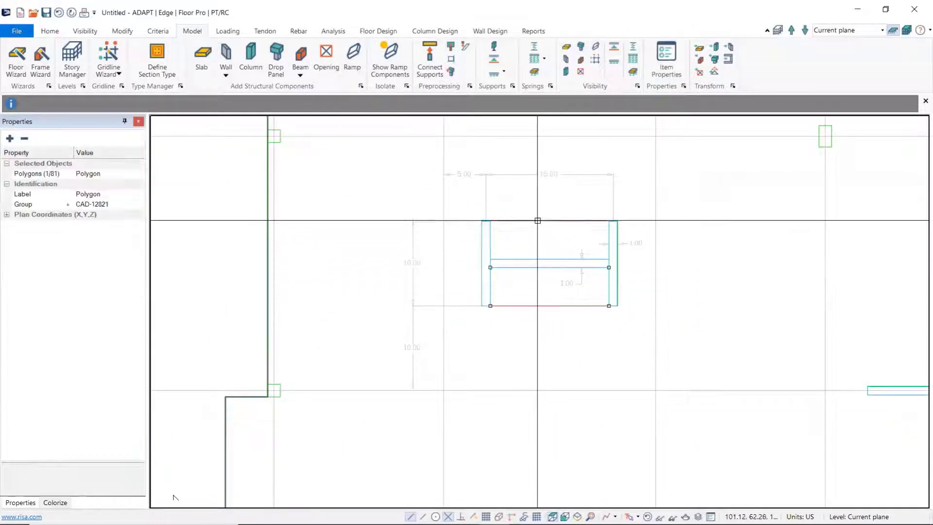
{"action": "left_click", "coordinate": [703, 74]}
{"action": "scroll", "coordinate": [692, 330], "scroll_direction": "down", "scroll_amount": 1}
{"action": "middle_click_drag", "start_coordinate": [668, 331], "coordinate": [588, 330]}
{"action": "scroll", "coordinate": [577, 328], "scroll_direction": "down", "scroll_amount": 7}
{"action": "scroll", "coordinate": [634, 331], "scroll_direction": "down", "scroll_amount": 3}
{"action": "key", "text": "Escape"}
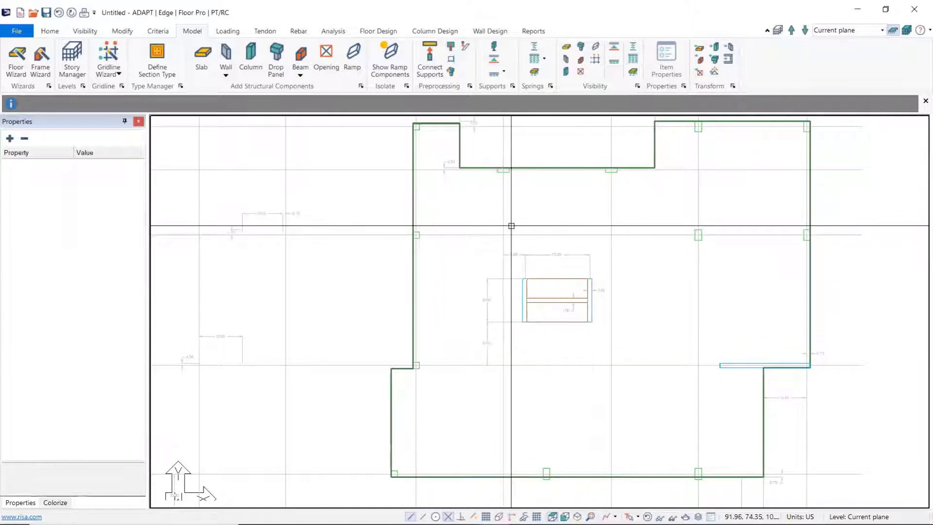
Step: Inspect the layer and group properties of a column outline polygon on the slab edge, close its properties and deselect it
{"action": "scroll", "coordinate": [424, 252], "scroll_direction": "up", "scroll_amount": 1}
{"action": "scroll", "coordinate": [425, 252], "scroll_direction": "up", "scroll_amount": 2}
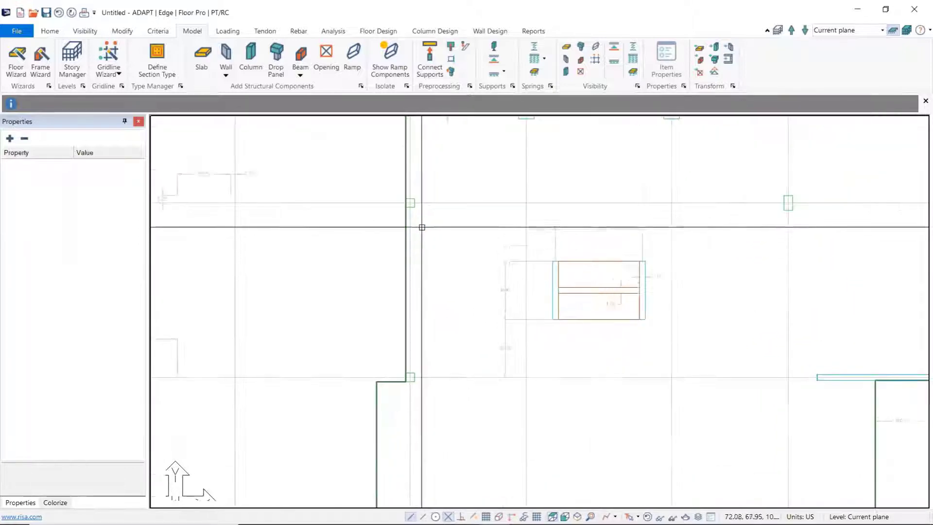
{"action": "double_click", "coordinate": [410, 201]}
{"action": "left_click", "coordinate": [755, 41]}
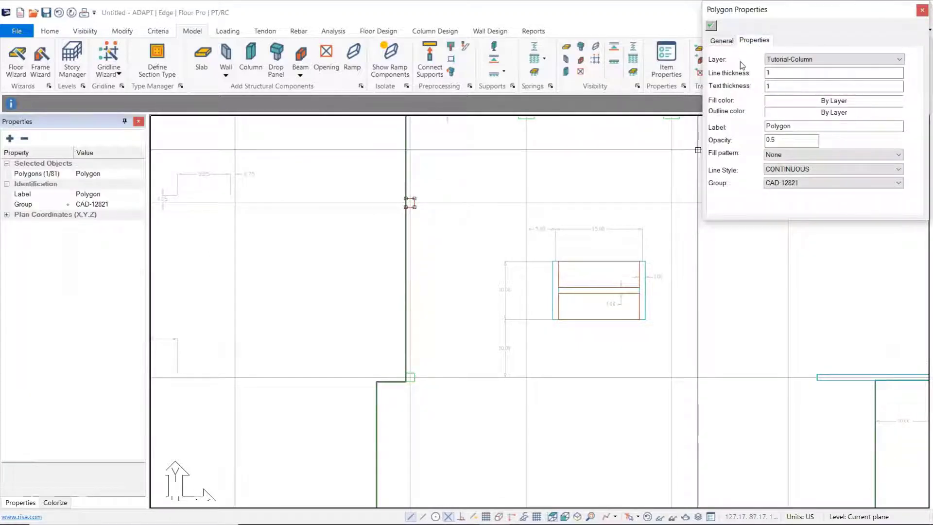
{"action": "left_click", "coordinate": [922, 10]}
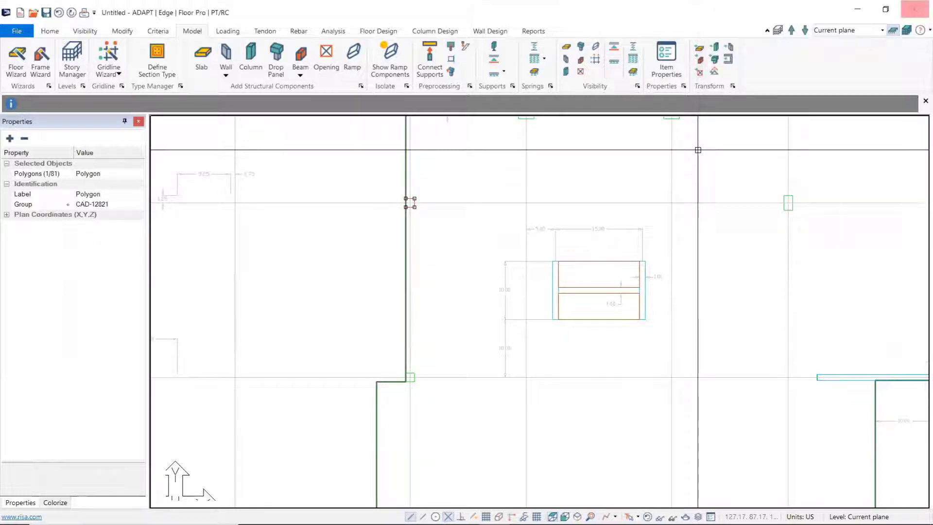
{"action": "left_click", "coordinate": [452, 260]}
Step: Select all column polygons by their layer, Tutorial-Column, using the Refresh all selection type
{"action": "left_click", "coordinate": [49, 31]}
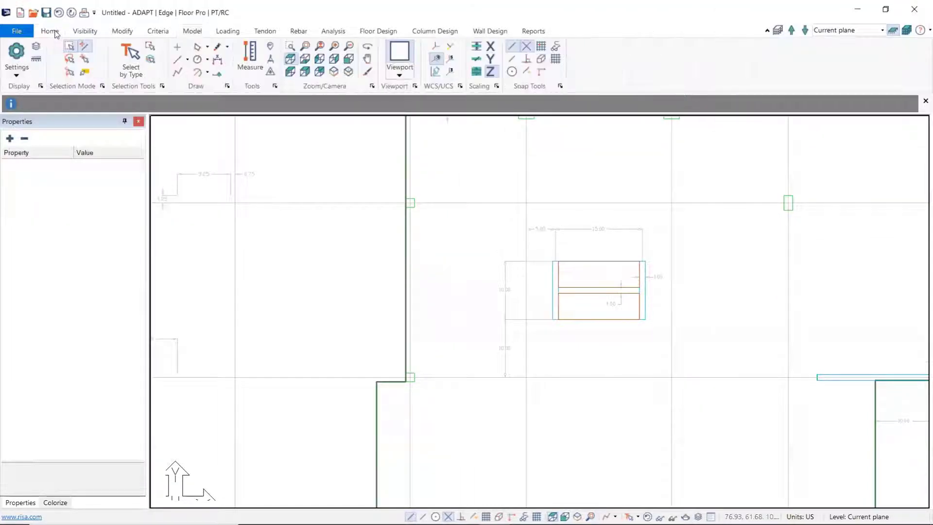
{"action": "left_click", "coordinate": [151, 60]}
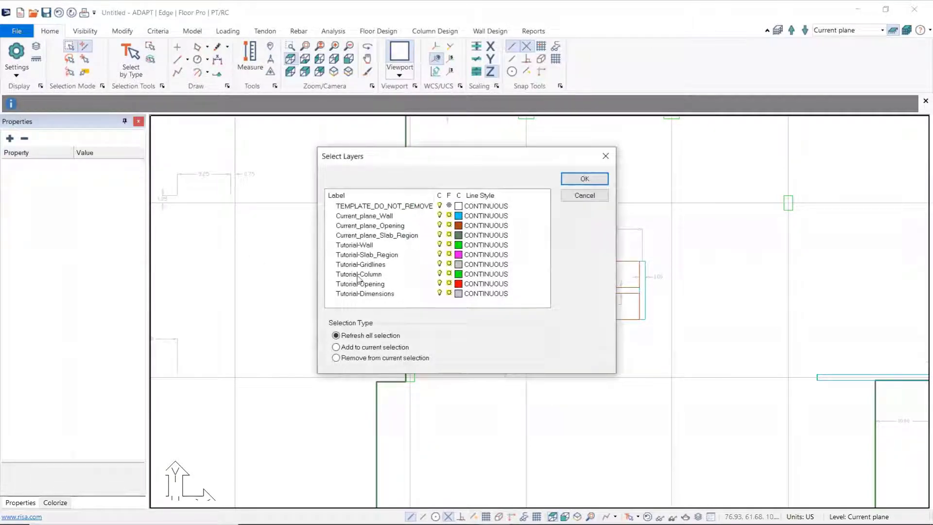
{"action": "left_click", "coordinate": [359, 275]}
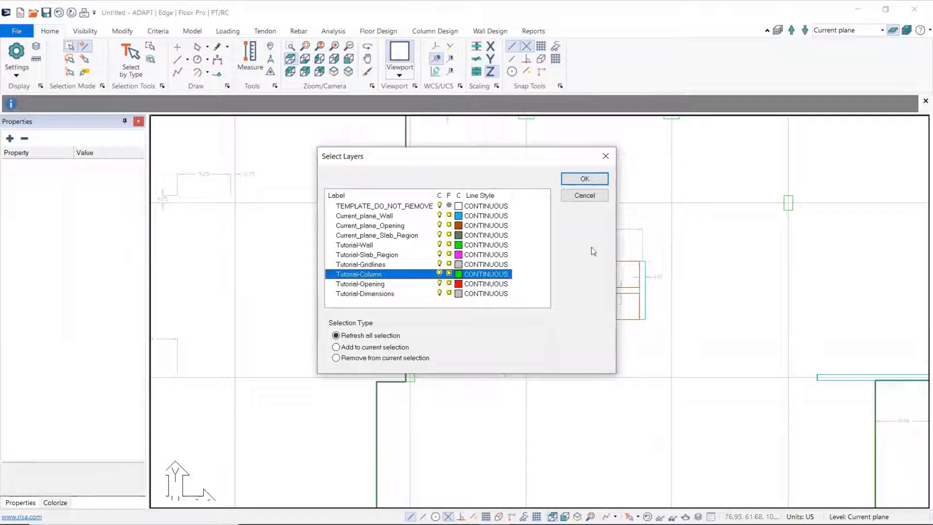
{"action": "left_click", "coordinate": [596, 179]}
{"action": "mouse_move", "coordinate": [705, 273]}
{"action": "middle_mouse_down"}
{"action": "mouse_move", "coordinate": [575, 297]}
{"action": "mouse_move", "coordinate": [594, 293]}
{"action": "middle_mouse_up"}
{"action": "scroll", "coordinate": [575, 298], "scroll_direction": "down", "scroll_amount": 3}
{"action": "scroll", "coordinate": [575, 298], "scroll_direction": "down", "scroll_amount": 1}
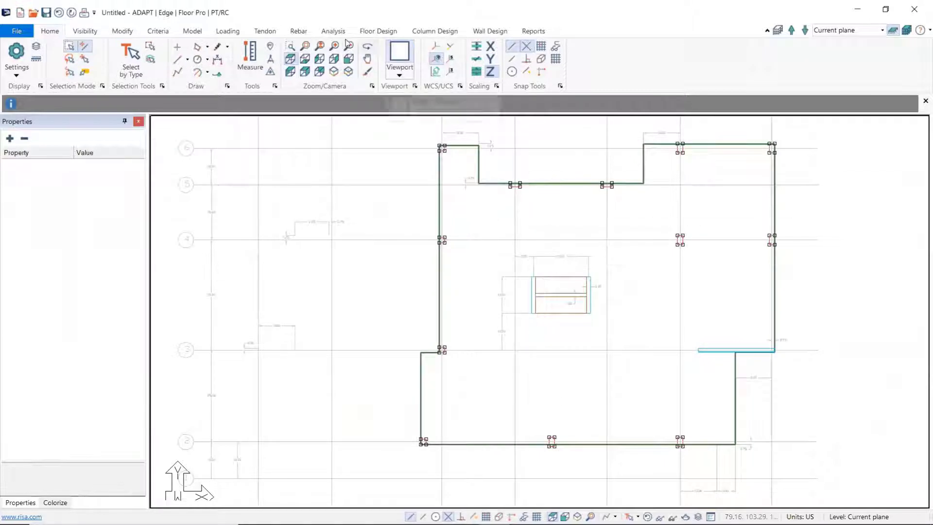
Step: Transform the selected Tutorial-Column polygons into column components and check them around the floor plan
{"action": "left_click", "coordinate": [195, 33]}
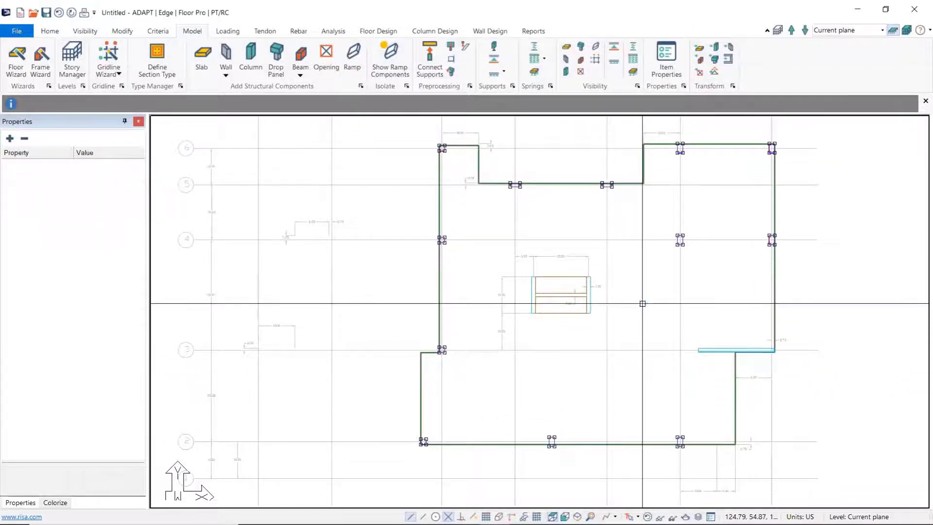
{"action": "scroll", "coordinate": [641, 305], "scroll_direction": "up", "scroll_amount": 3}
{"action": "middle_click_drag", "start_coordinate": [581, 218], "coordinate": [434, 342]}
{"action": "scroll", "coordinate": [435, 331], "scroll_direction": "up", "scroll_amount": 3}
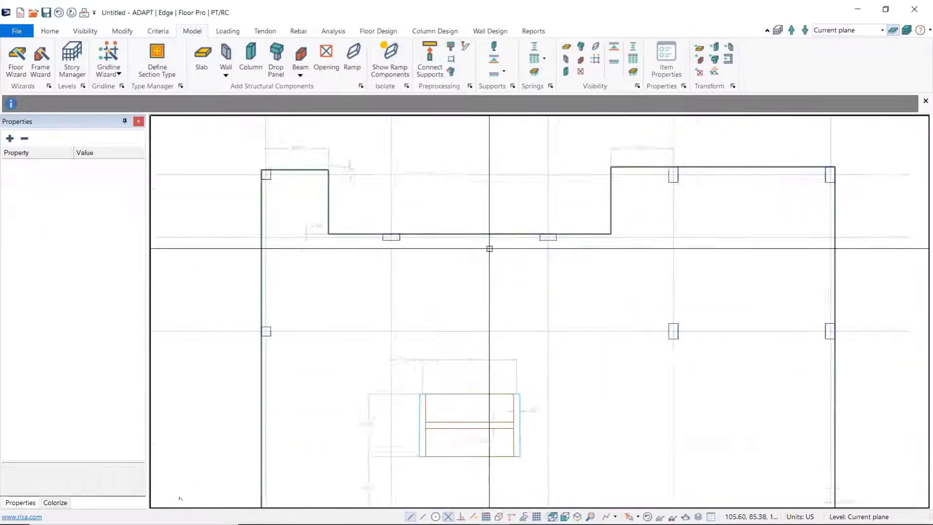
{"action": "middle_click_drag", "start_coordinate": [583, 348], "coordinate": [570, 260]}
{"action": "scroll", "coordinate": [571, 261], "scroll_direction": "down", "scroll_amount": 4}
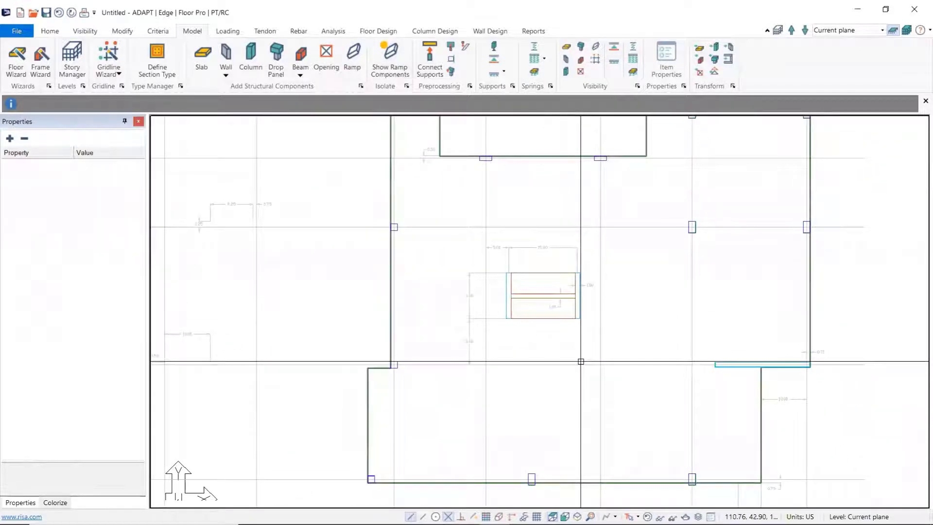
{"action": "scroll", "coordinate": [629, 313], "scroll_direction": "down", "scroll_amount": 5}
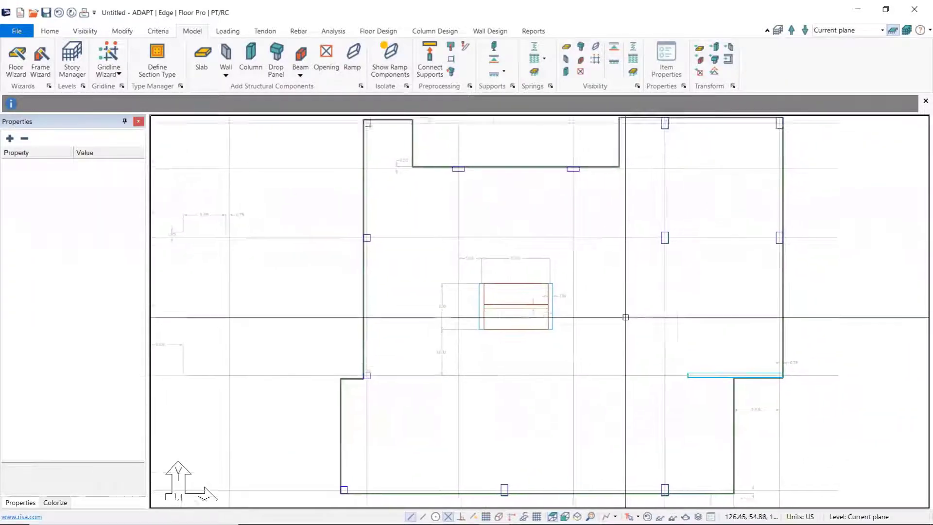
{"action": "middle_click_drag", "start_coordinate": [607, 322], "coordinate": [528, 322]}
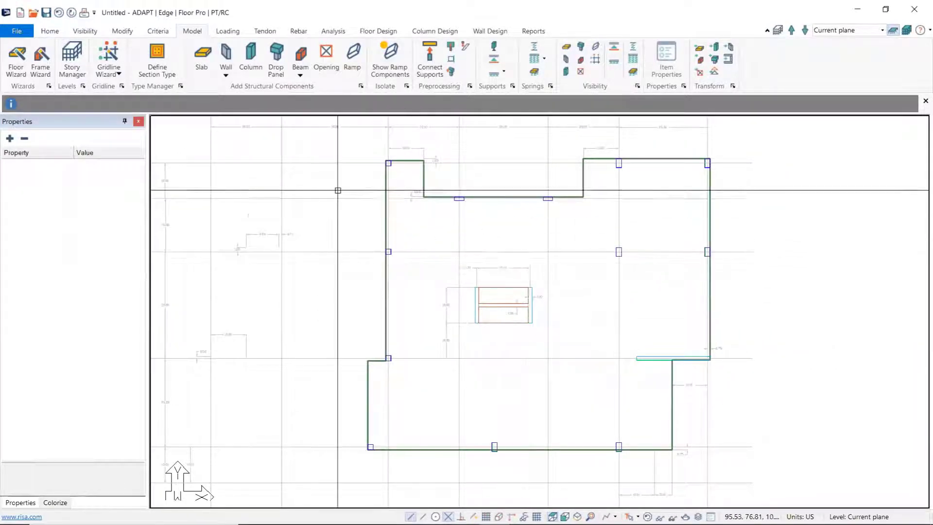
Step: Turn off the display of the imported drawing group CAD-12821 in the Group Library
{"action": "left_click", "coordinate": [86, 32]}
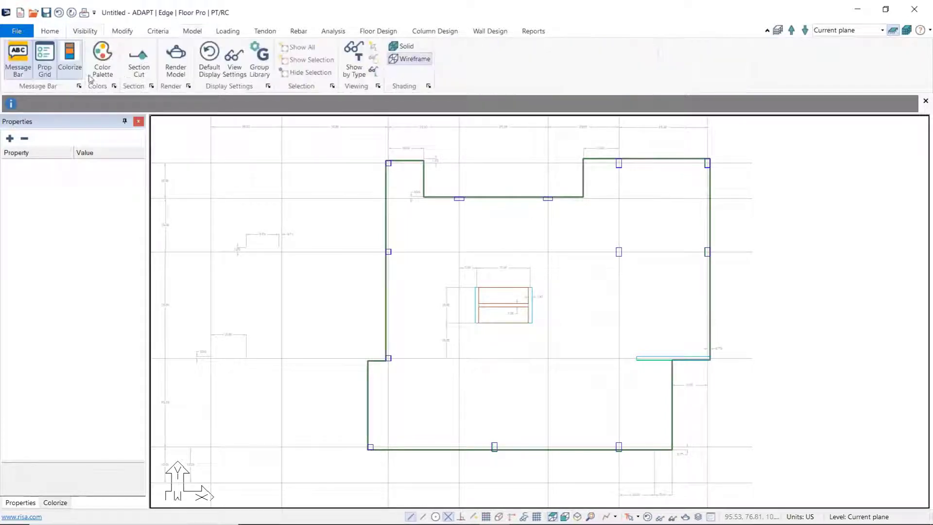
{"action": "left_click", "coordinate": [262, 63]}
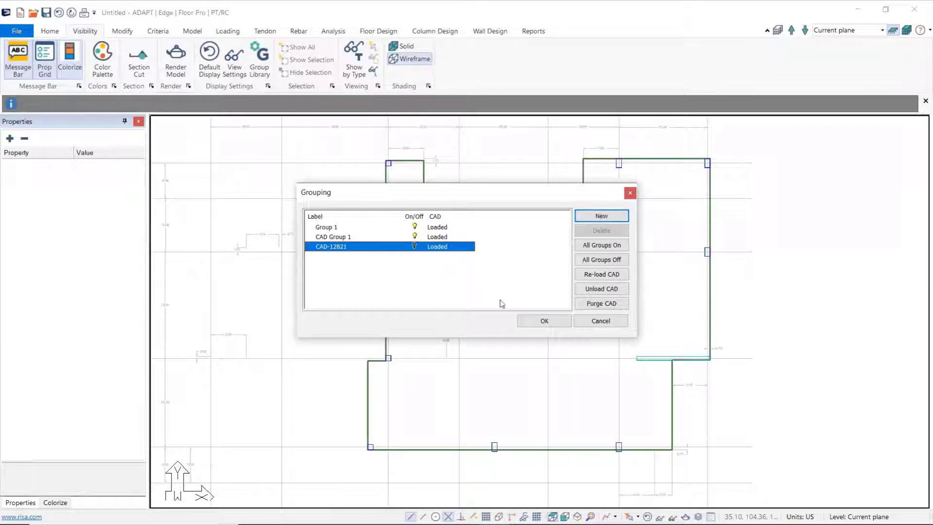
{"action": "left_click", "coordinate": [554, 326]}
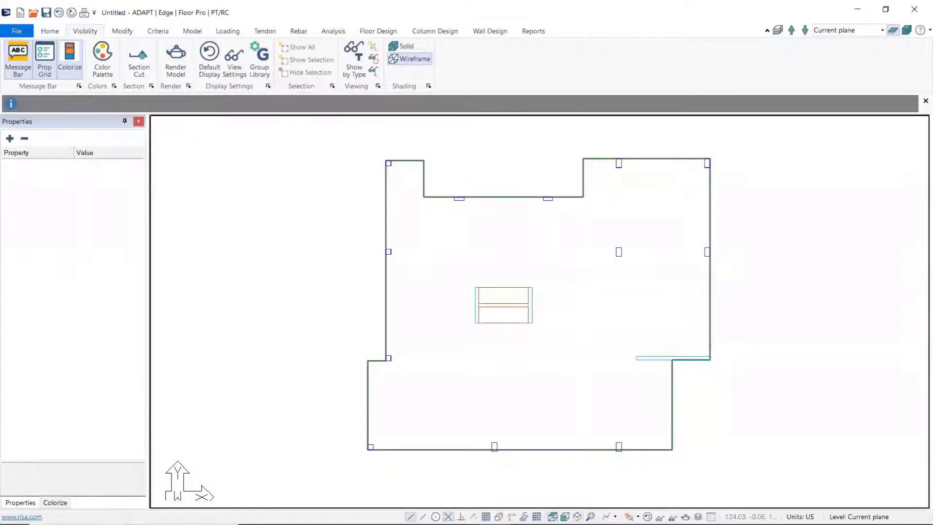
Step: Review the slab, walls, openings and columns in an isometric view and in the rendered solid model, and close the solid viewer
{"action": "left_click", "coordinate": [577, 517]}
{"action": "scroll", "coordinate": [598, 320], "scroll_direction": "up", "scroll_amount": 2}
{"action": "middle_click_drag", "start_coordinate": [517, 362], "coordinate": [539, 318]}
{"action": "middle_click_drag", "start_coordinate": [646, 306], "coordinate": [629, 339]}
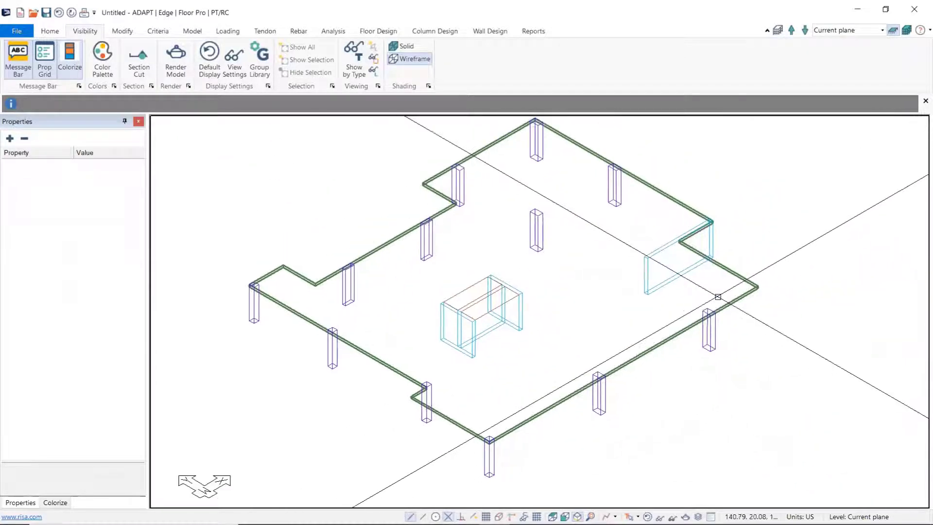
{"action": "middle_click_drag", "start_coordinate": [680, 321], "coordinate": [685, 496]}
{"action": "scroll", "coordinate": [649, 291], "scroll_direction": "down", "scroll_amount": 2}
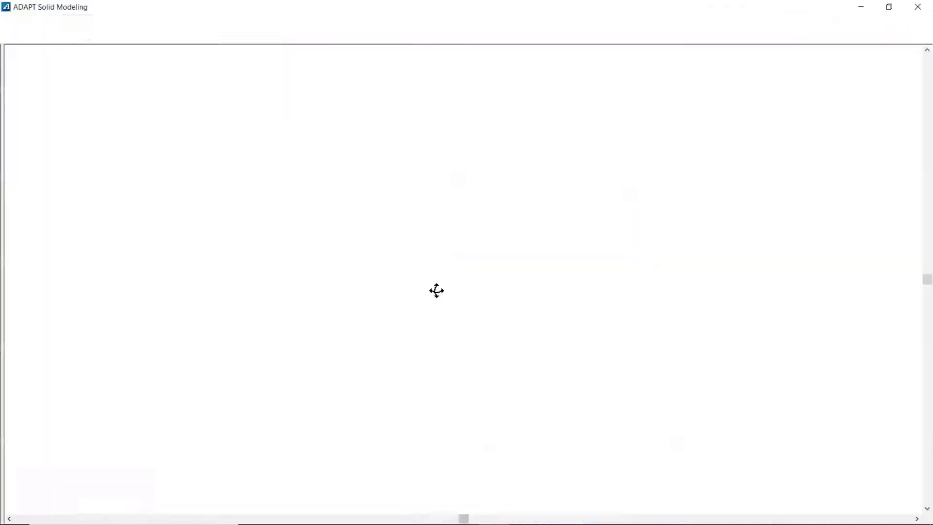
{"action": "left_click_drag", "start_coordinate": [450, 332], "coordinate": [535, 287]}
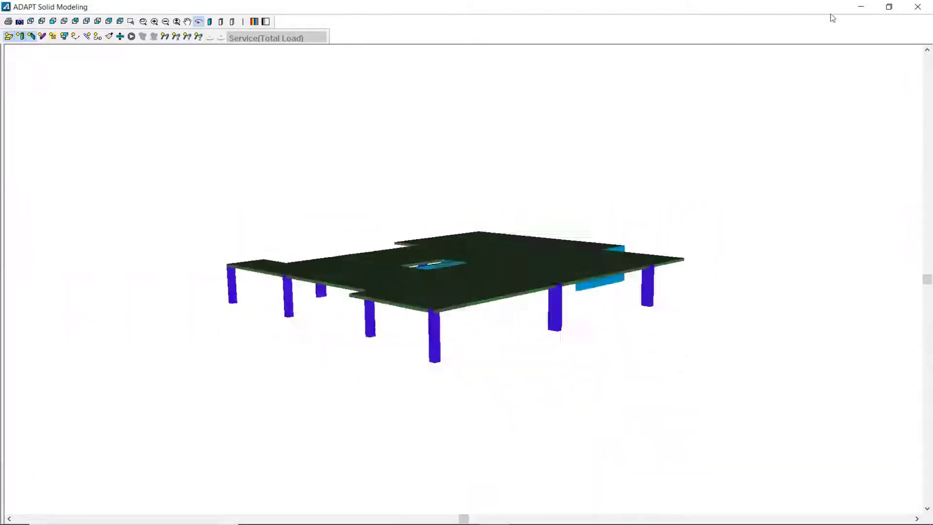
{"action": "left_click", "coordinate": [919, 8]}
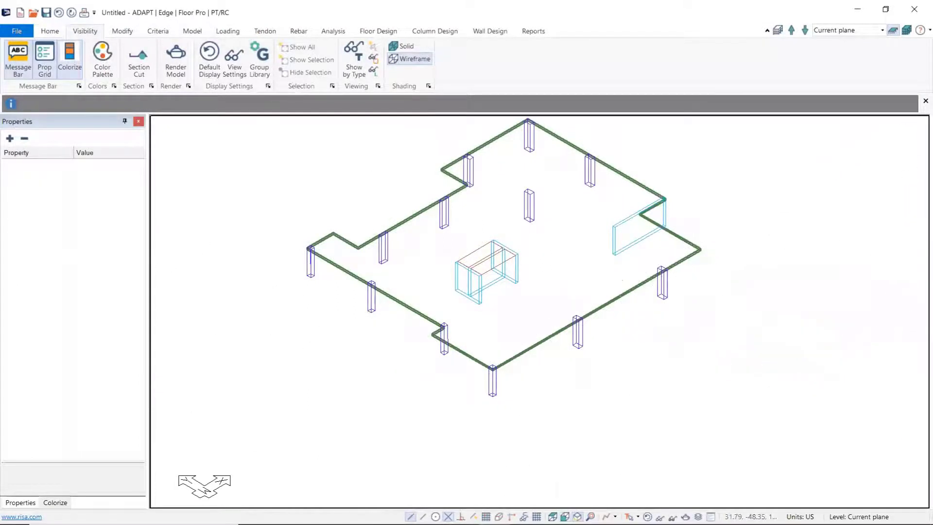
Step: Show the floor plan in top view and select the interior column in the upper-right bay
{"action": "left_click", "coordinate": [552, 516]}
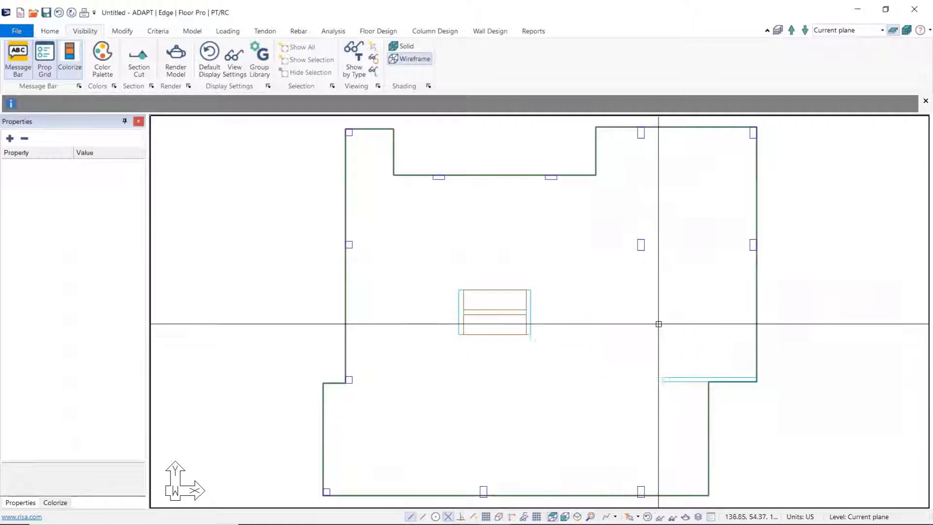
{"action": "middle_click_drag", "start_coordinate": [665, 312], "coordinate": [656, 311]}
{"action": "scroll", "coordinate": [656, 311], "scroll_direction": "up", "scroll_amount": 3}
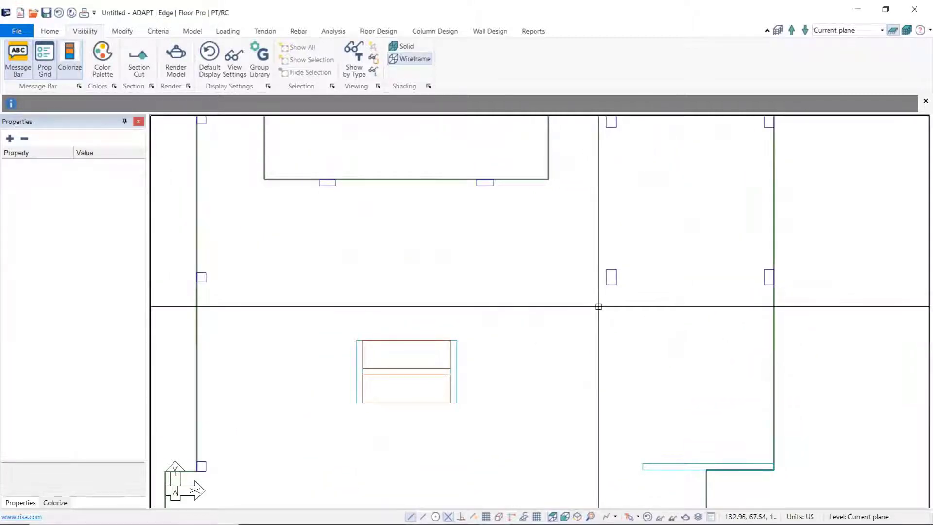
{"action": "left_click", "coordinate": [611, 275]}
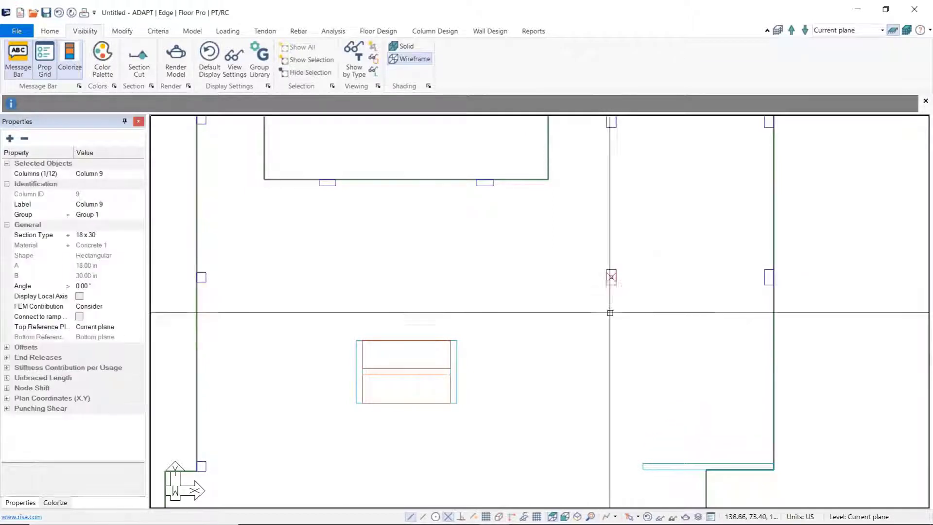
Step: Try moving the selected interior column freehand toward the left of the plan, and undo the move
{"action": "scroll", "coordinate": [618, 318], "scroll_direction": "up", "scroll_amount": 2}
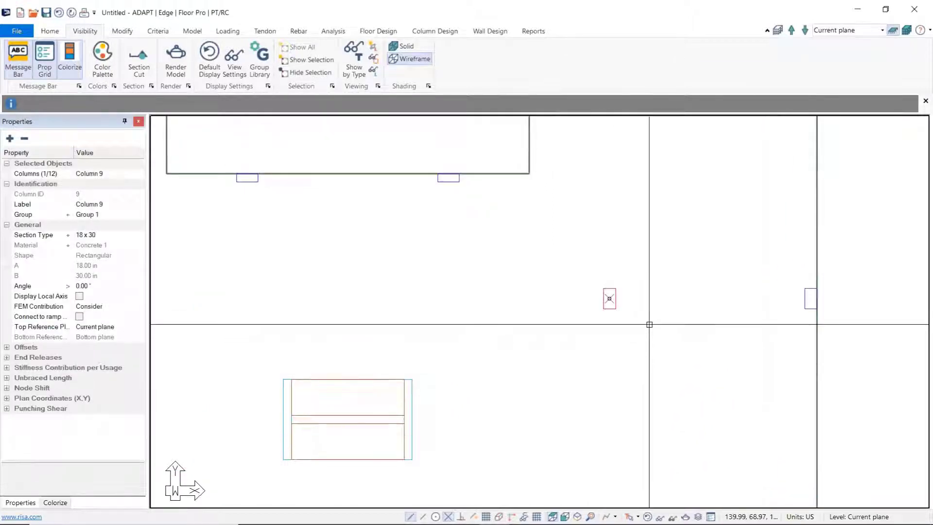
{"action": "middle_click_drag", "start_coordinate": [651, 305], "coordinate": [646, 340]}
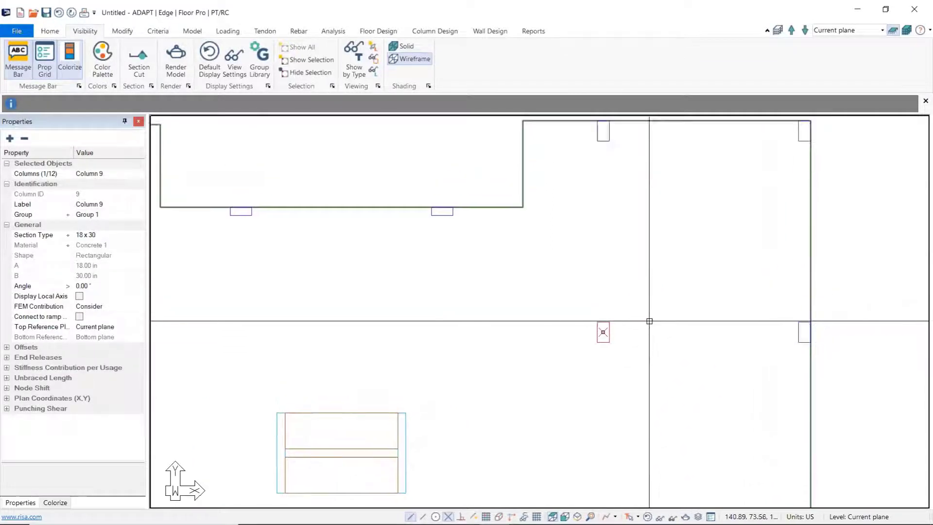
{"action": "left_click", "coordinate": [604, 332]}
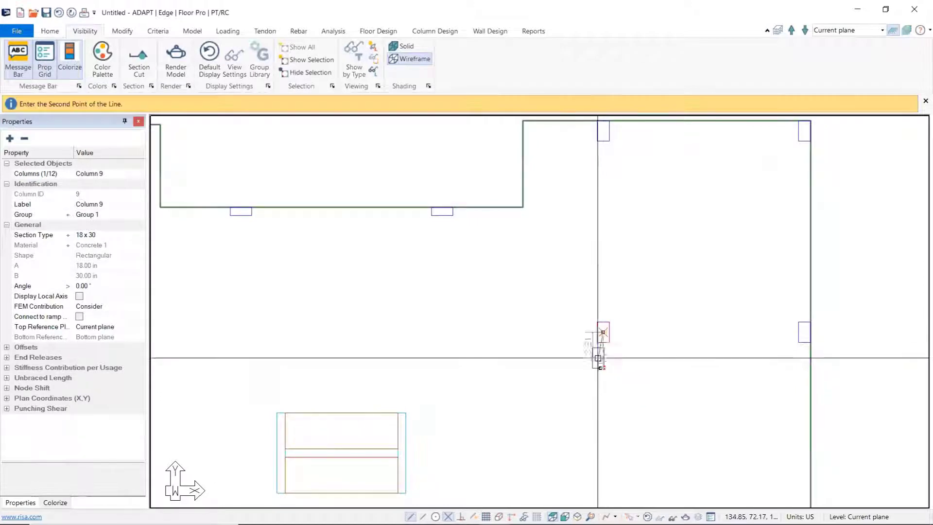
{"action": "scroll", "coordinate": [466, 360], "scroll_direction": "up", "scroll_amount": 3}
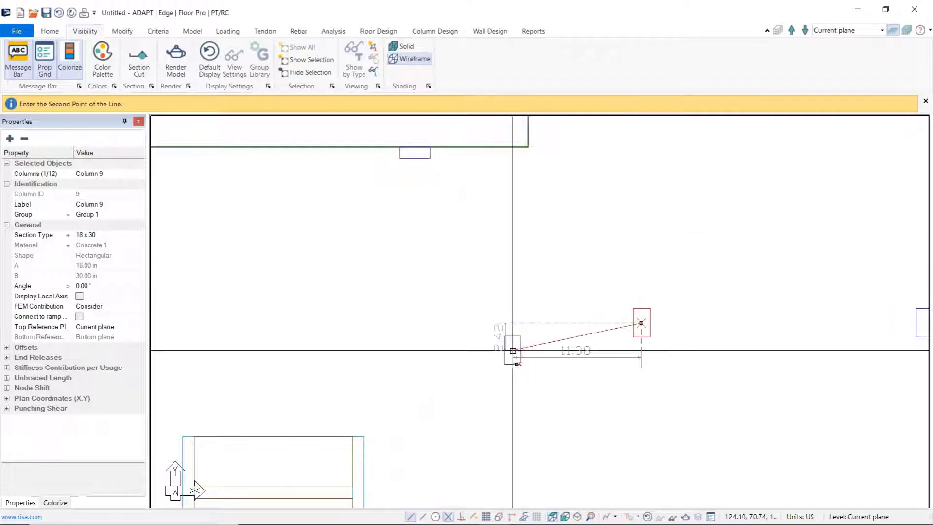
{"action": "left_click", "coordinate": [526, 317]}
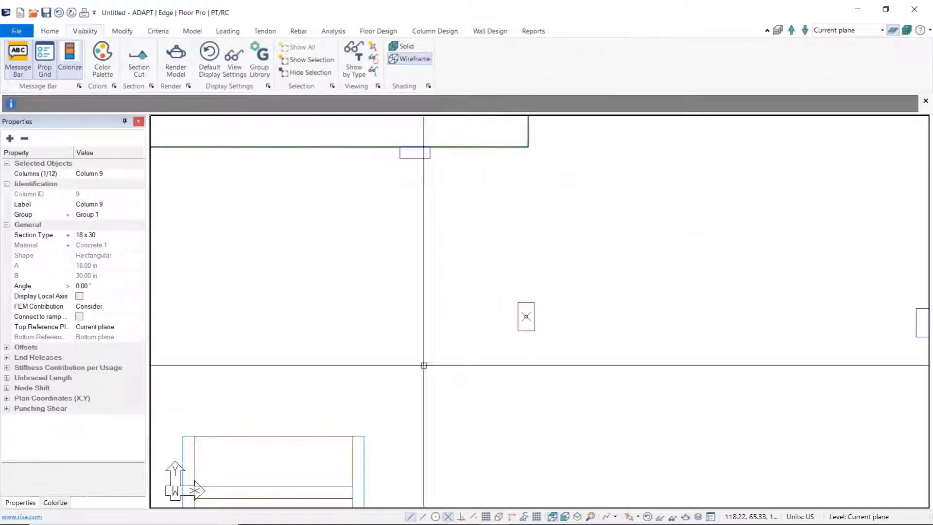
{"action": "left_click", "coordinate": [60, 15]}
Step: Expand the interior column's plan coordinates and move the column by coordinates with an X offset of -3.00 ft
{"action": "left_click", "coordinate": [642, 318]}
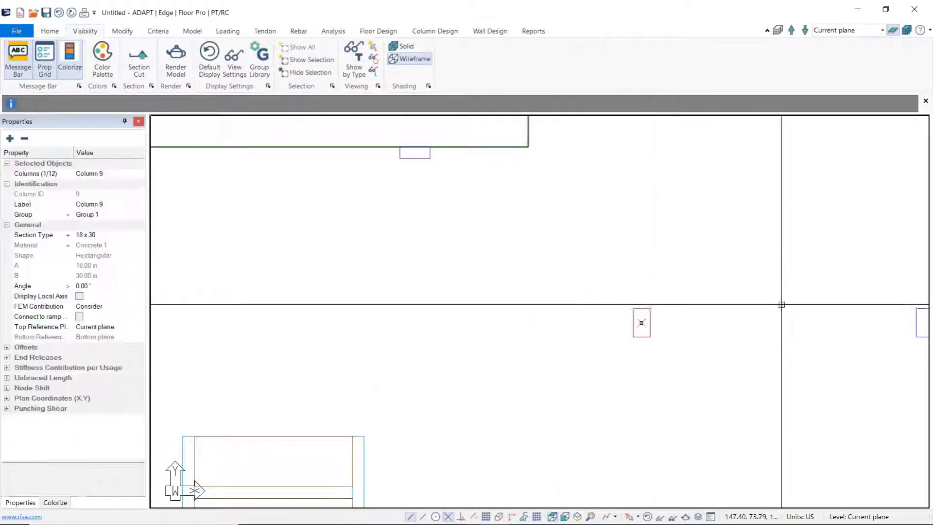
{"action": "left_click", "coordinate": [7, 399]}
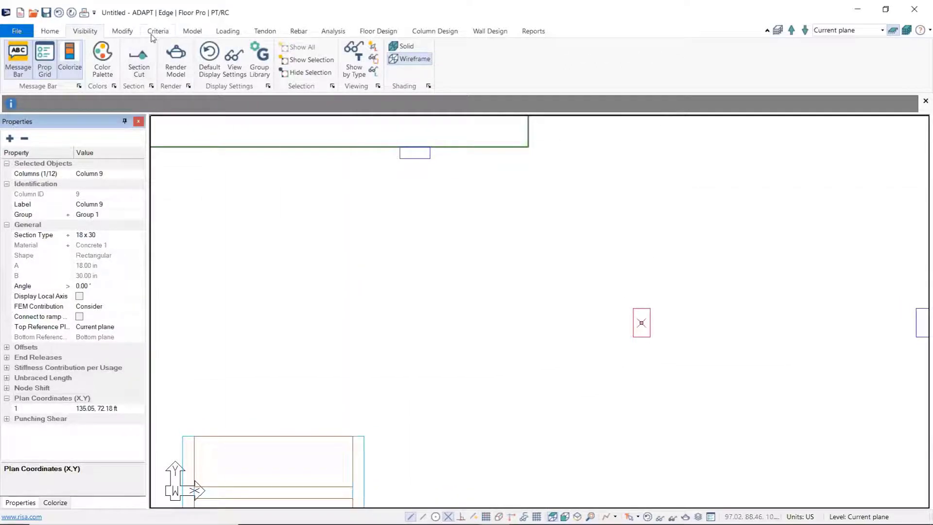
{"action": "left_click", "coordinate": [131, 35]}
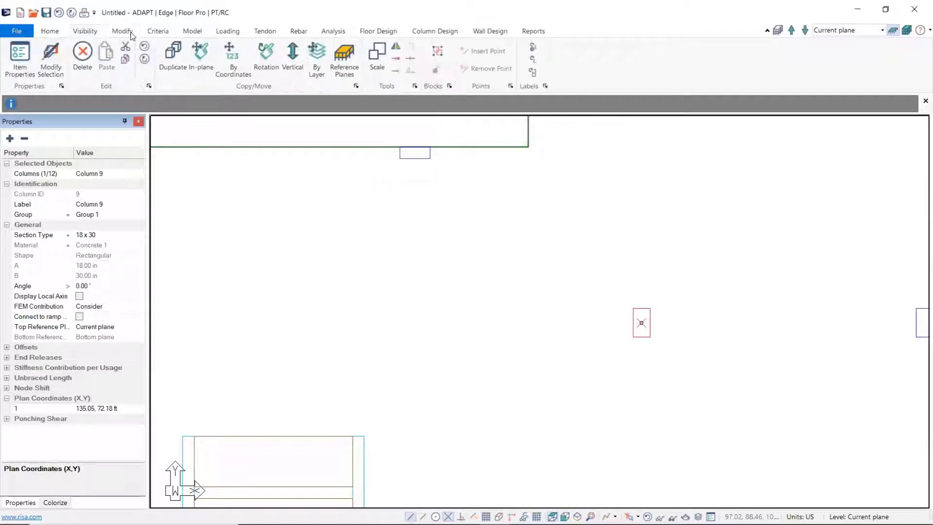
{"action": "left_click", "coordinate": [238, 66]}
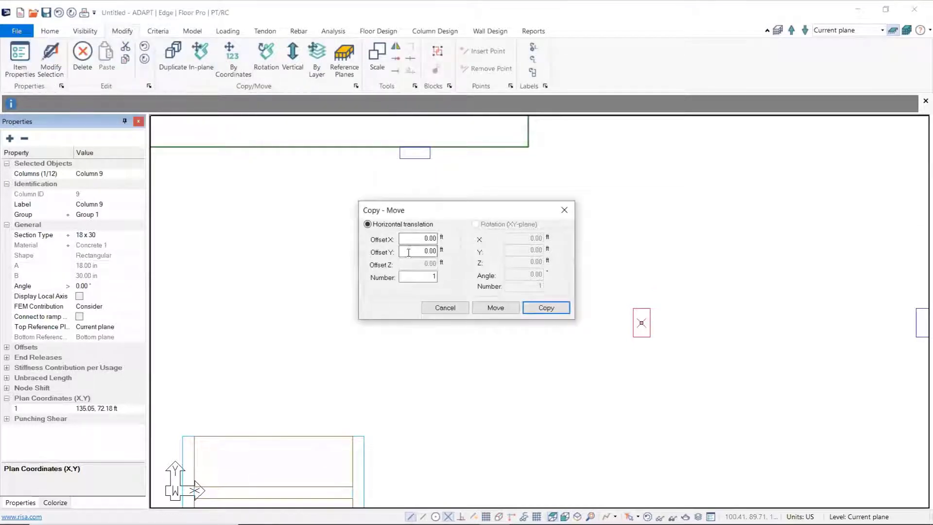
{"action": "left_click_drag", "start_coordinate": [418, 239], "coordinate": [482, 238]}
{"action": "type", "text": "100"}
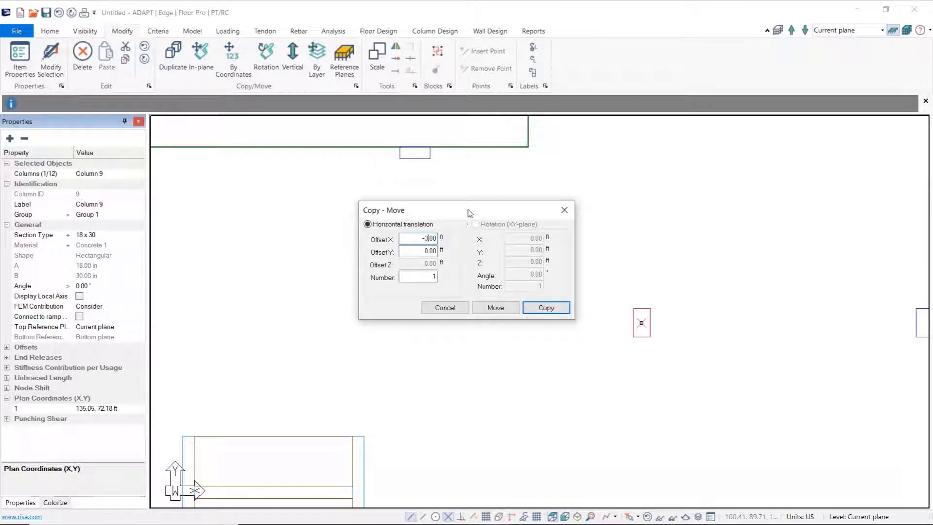
{"action": "left_click_drag", "start_coordinate": [470, 210], "coordinate": [364, 208]}
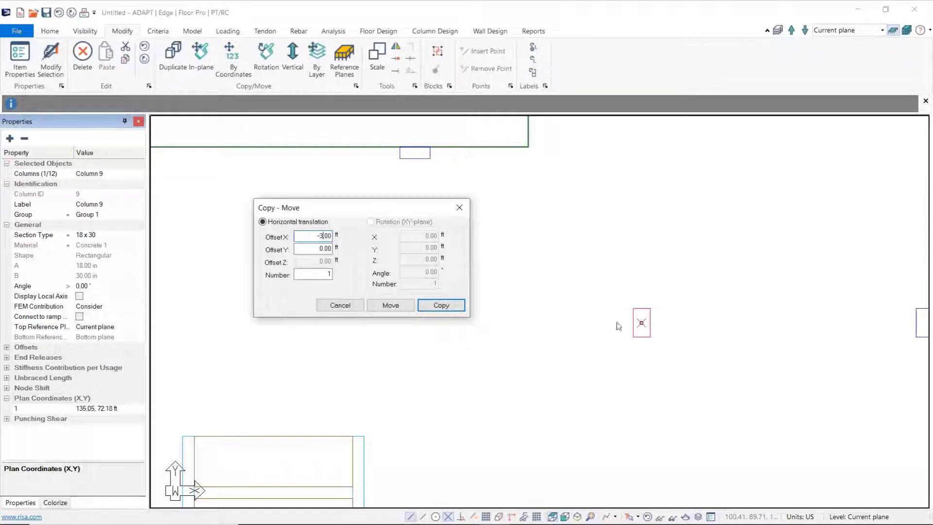
{"action": "left_click", "coordinate": [390, 306]}
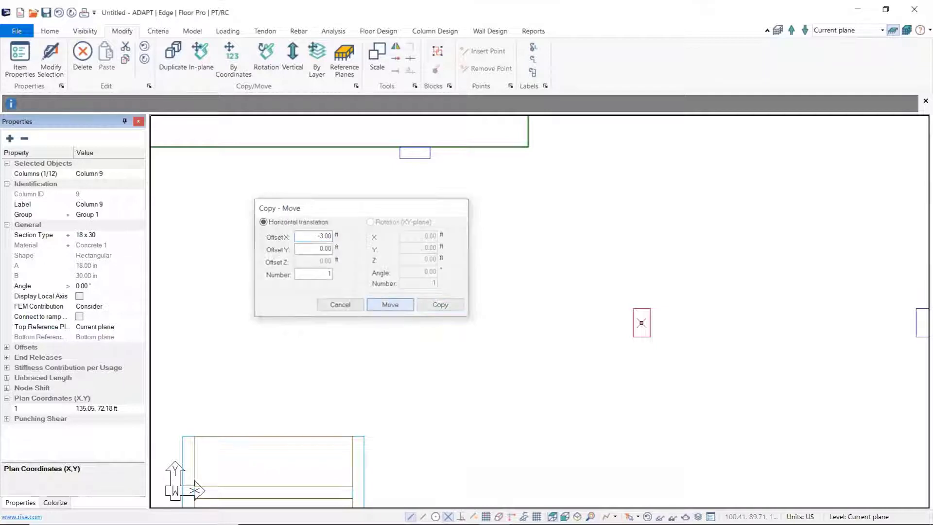
{"action": "middle_click_drag", "start_coordinate": [648, 319], "coordinate": [604, 378]}
{"action": "scroll", "coordinate": [604, 379], "scroll_direction": "down", "scroll_amount": 7}
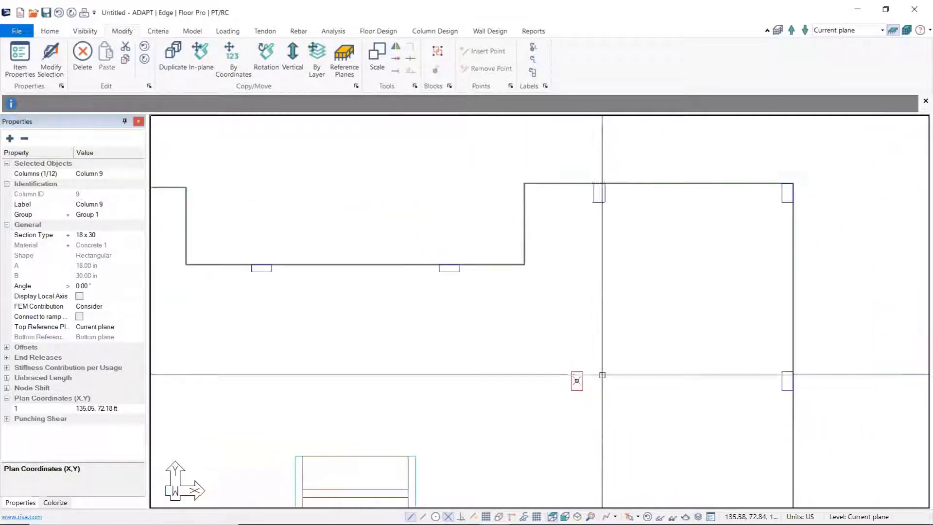
Step: Undo the coordinate move of the interior column and clear the selection
{"action": "scroll", "coordinate": [603, 378], "scroll_direction": "down", "scroll_amount": 1}
{"action": "key", "text": "Escape"}
{"action": "left_click", "coordinate": [59, 12]}
{"action": "left_click", "coordinate": [600, 371]}
{"action": "key", "text": "Escape"}
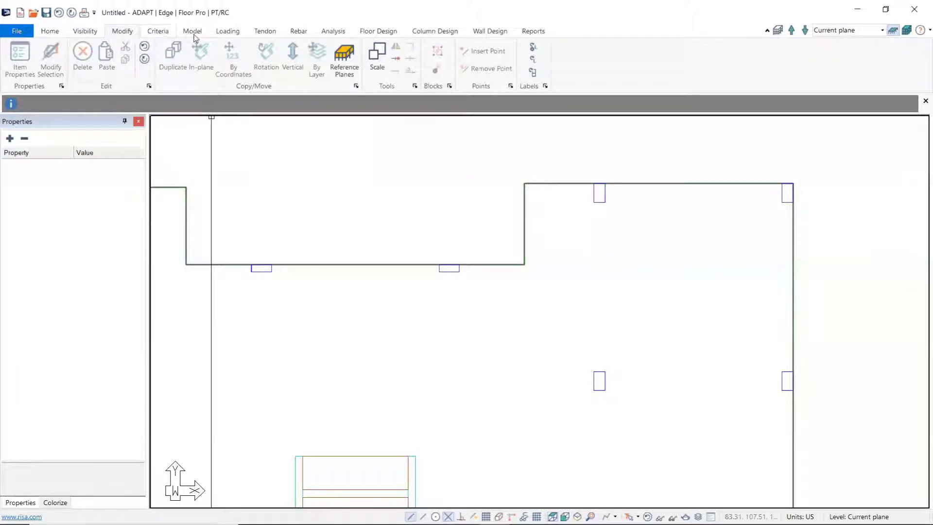
Step: Open the concrete material properties with the whole floor plan in view
{"action": "left_click", "coordinate": [166, 33]}
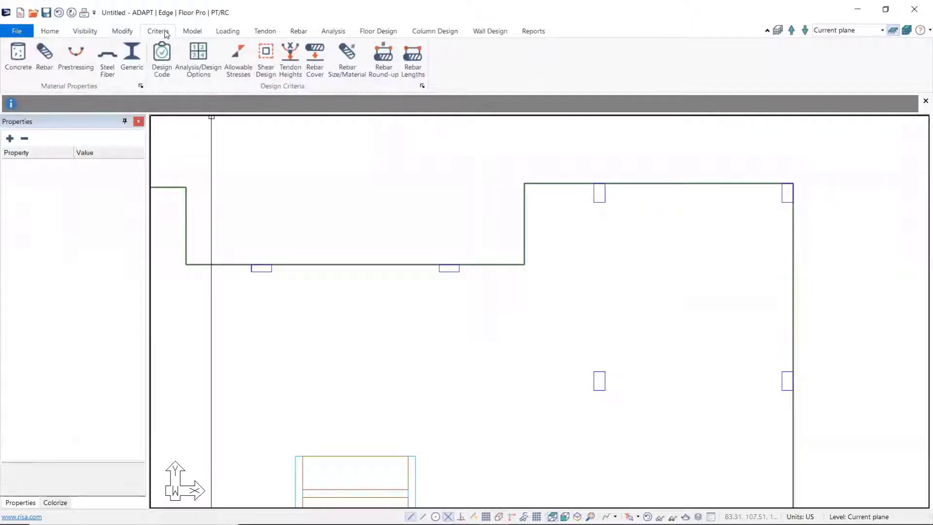
{"action": "middle_click_drag", "start_coordinate": [245, 187], "coordinate": [282, 184]}
{"action": "scroll", "coordinate": [303, 181], "scroll_direction": "down", "scroll_amount": 1}
{"action": "scroll", "coordinate": [302, 180], "scroll_direction": "down", "scroll_amount": 3}
{"action": "mouse_move", "coordinate": [321, 280]}
{"action": "middle_mouse_down"}
{"action": "mouse_move", "coordinate": [375, 228]}
{"action": "mouse_move", "coordinate": [402, 243]}
{"action": "middle_mouse_up"}
{"action": "scroll", "coordinate": [411, 243], "scroll_direction": "down", "scroll_amount": 1}
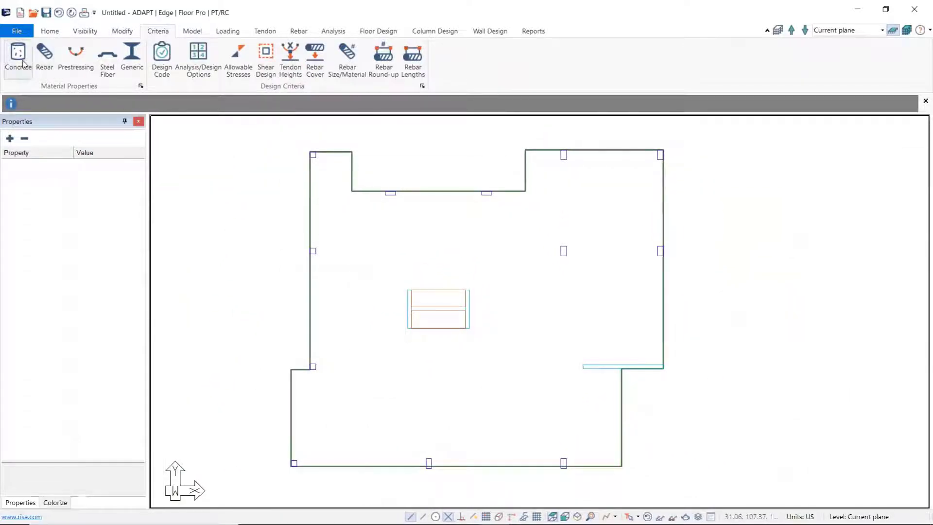
{"action": "left_click", "coordinate": [20, 61]}
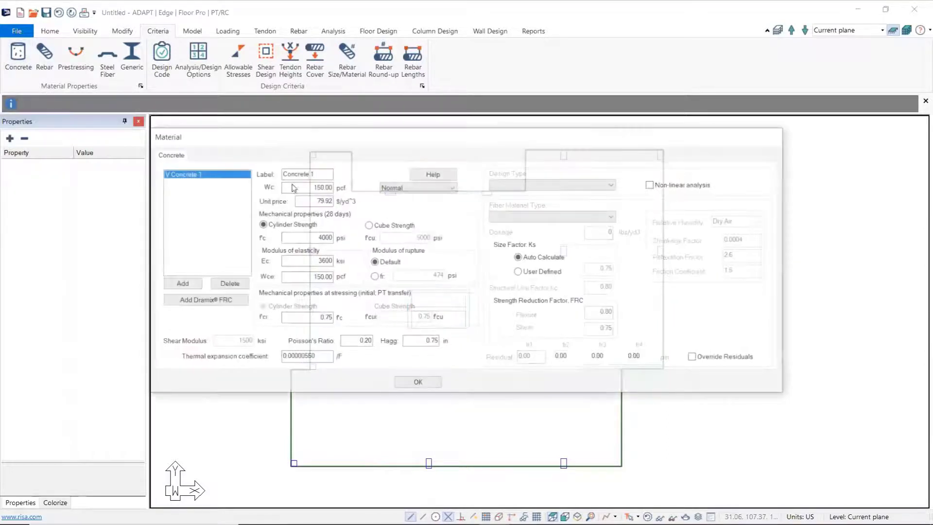
{"action": "left_click_drag", "start_coordinate": [329, 144], "coordinate": [385, 147]}
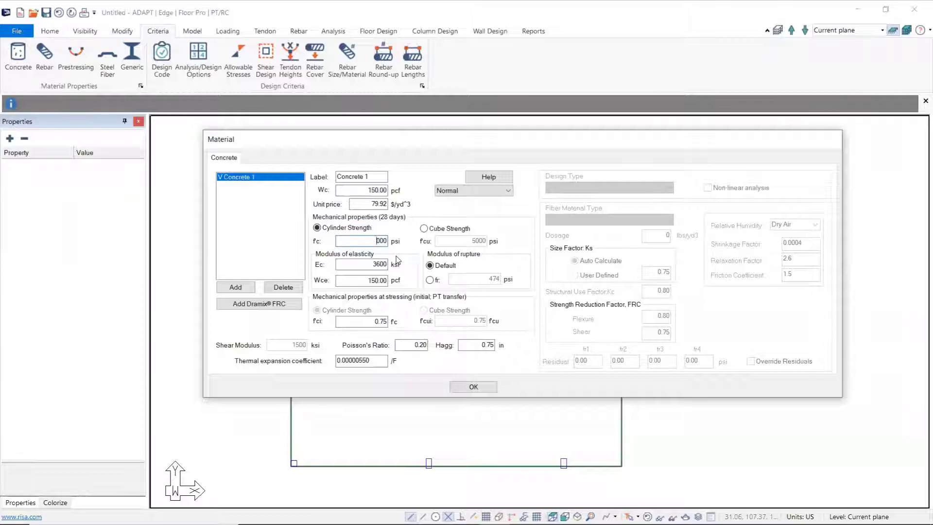
Step: Try f'c of 5000 psi for Concrete 1, set it back to 4000 psi, and update the modulus of elasticity
{"action": "type", "text": "5"}
{"action": "left_click", "coordinate": [364, 264]}
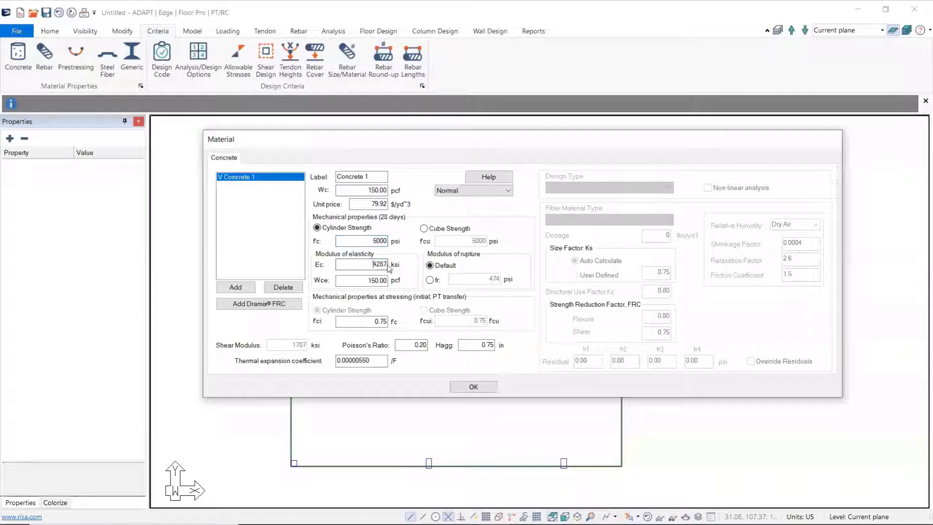
{"action": "left_click", "coordinate": [376, 240]}
{"action": "left_click", "coordinate": [351, 241]}
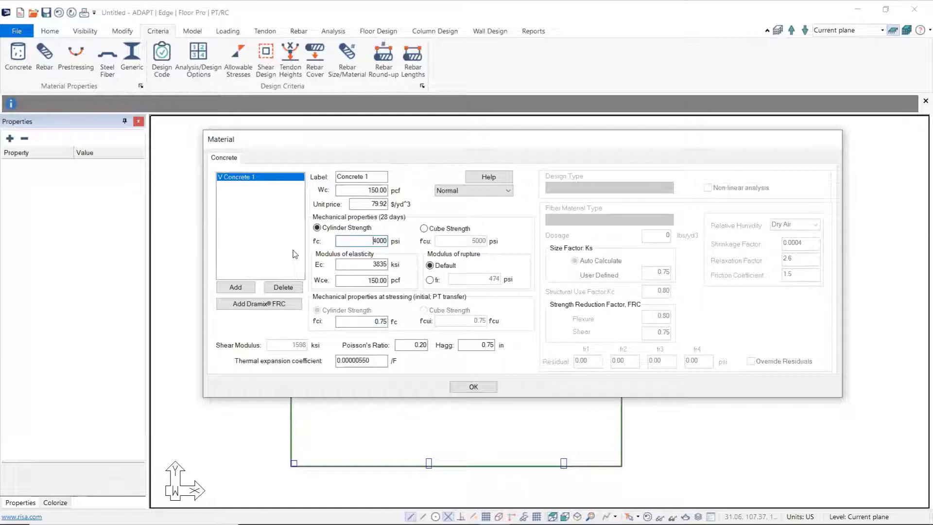
Step: Add a second concrete material labelled Walls with f'c of 5000 psi, update its modulus of elasticity and accept the materials
{"action": "left_click", "coordinate": [236, 287]}
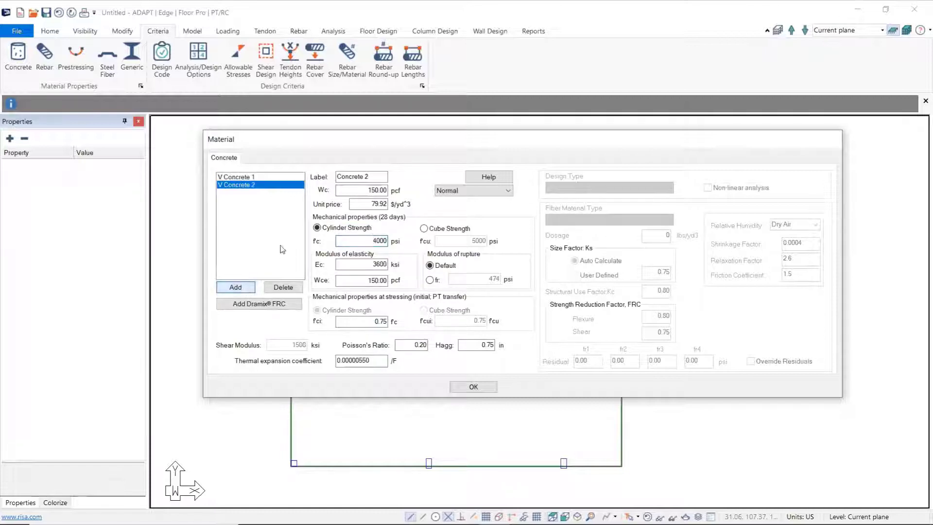
{"action": "left_click_drag", "start_coordinate": [372, 176], "coordinate": [341, 178]}
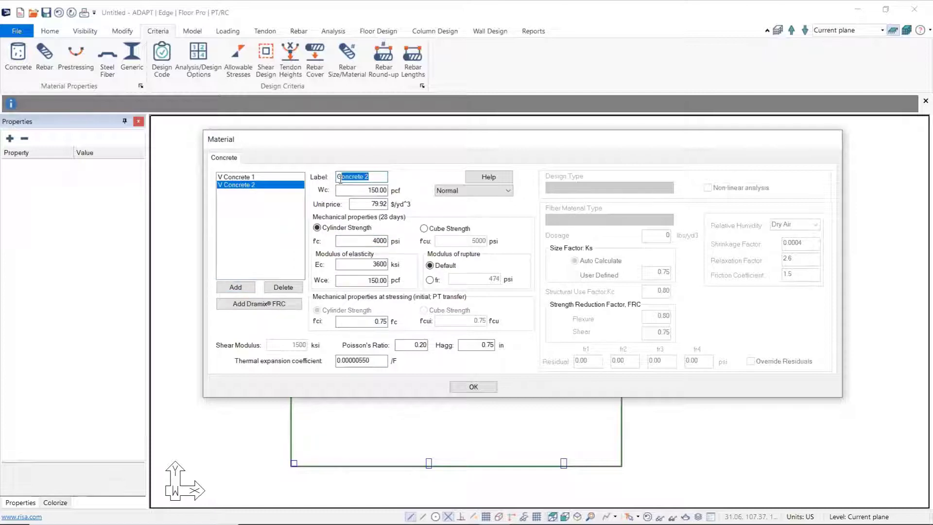
{"action": "type", "text": "C"}
{"action": "type", "text": "Walls"}
{"action": "left_click_drag", "start_coordinate": [373, 239], "coordinate": [388, 244]}
{"action": "type", "text": "5000"}
{"action": "left_click", "coordinate": [375, 265]}
{"action": "key", "text": "Return"}
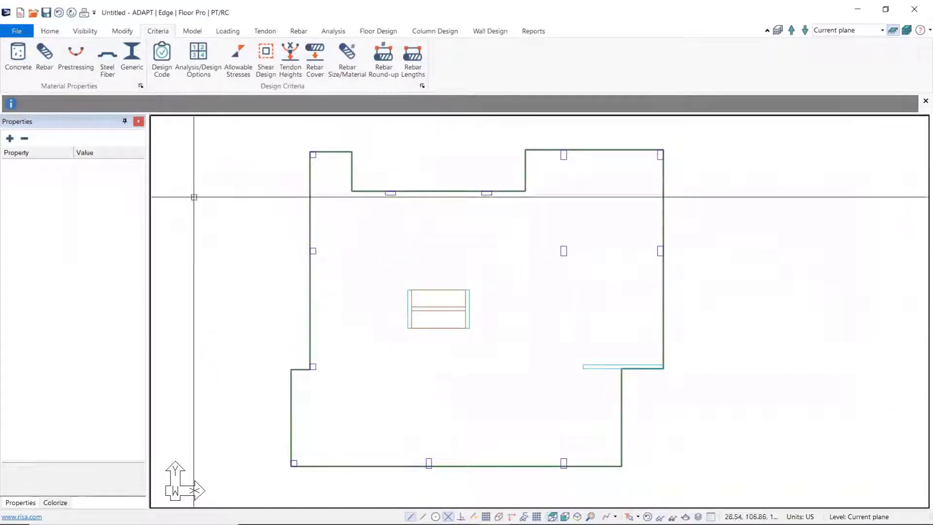
Step: Check the material options available for the left wall of the central core, and deselect the wall
{"action": "left_click", "coordinate": [409, 310]}
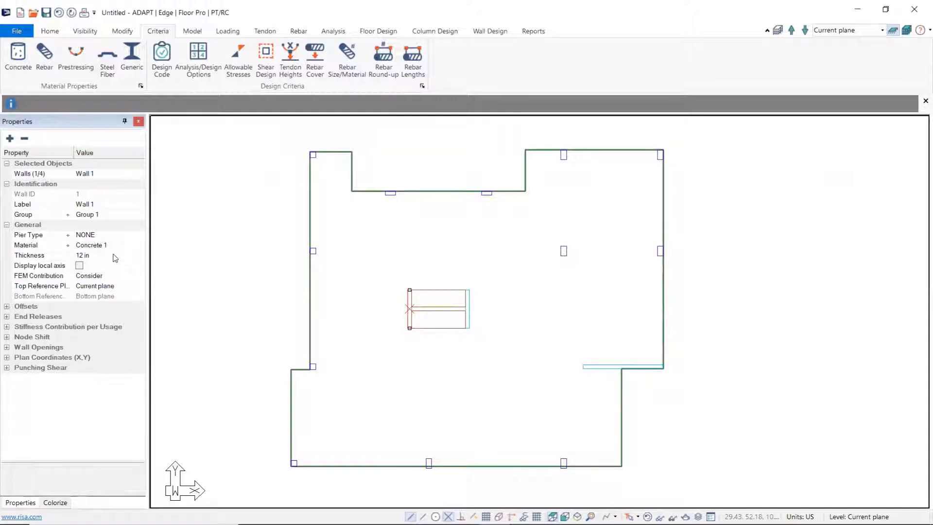
{"action": "left_click", "coordinate": [133, 247]}
{"action": "left_click", "coordinate": [139, 246]}
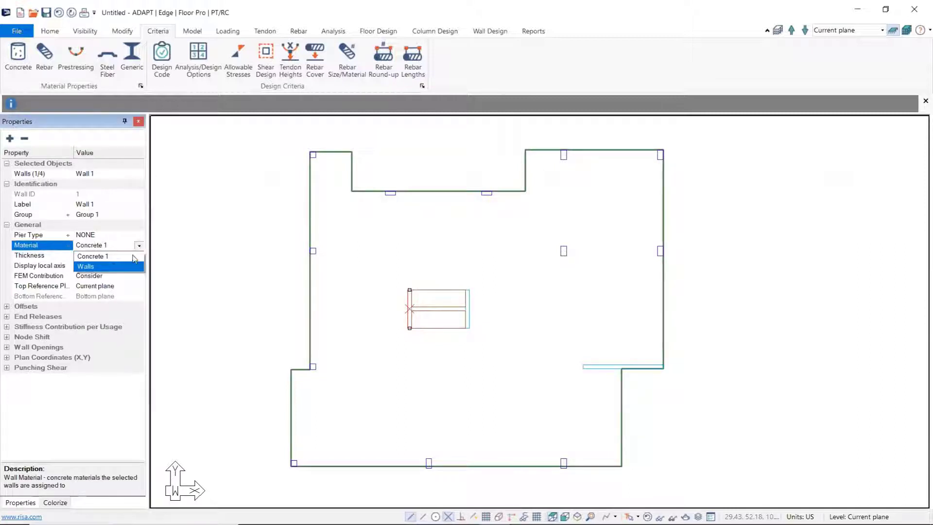
{"action": "left_click", "coordinate": [138, 248]}
{"action": "left_click", "coordinate": [364, 270]}
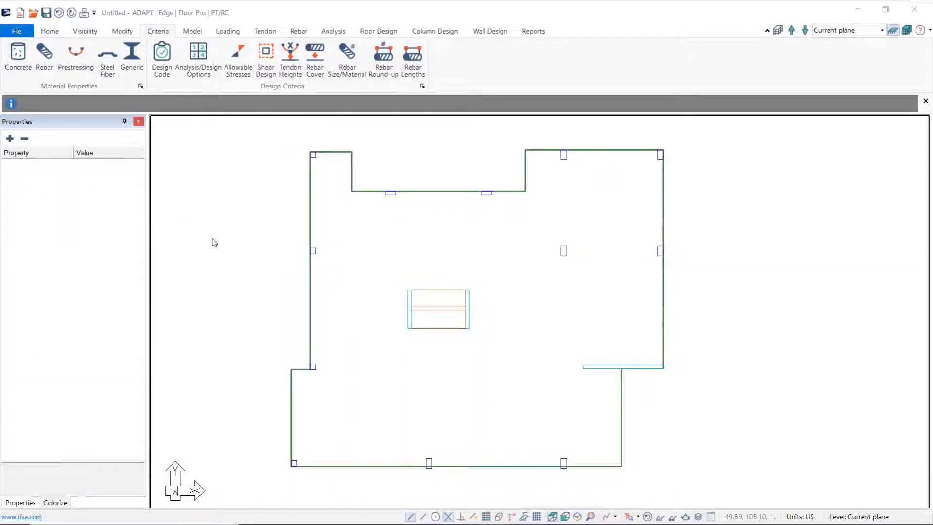
Step: Delete the Walls concrete material and accept the material list
{"action": "left_click", "coordinate": [179, 181]}
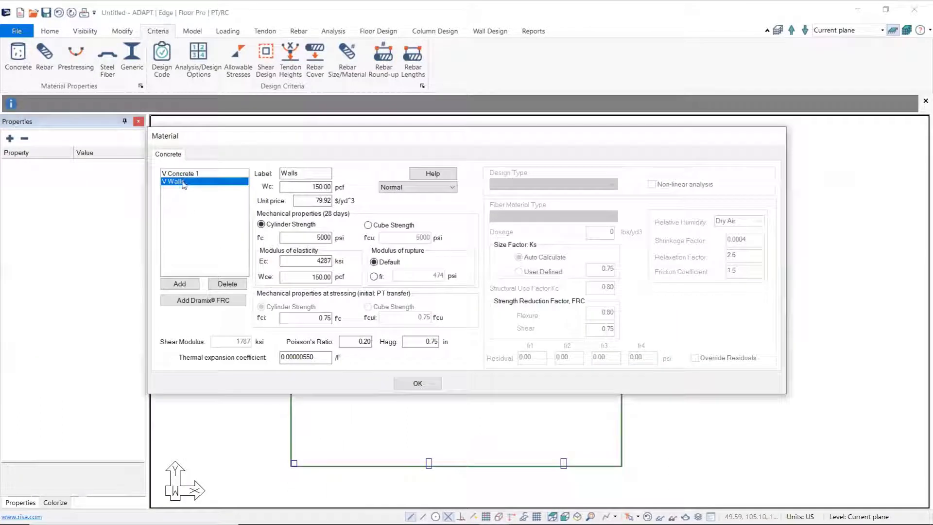
{"action": "left_click", "coordinate": [233, 284]}
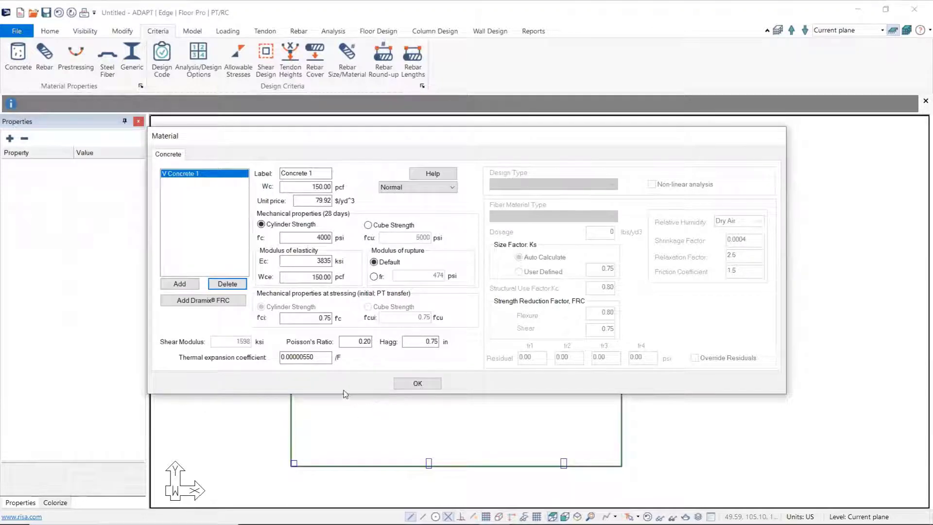
{"action": "left_click", "coordinate": [418, 383]}
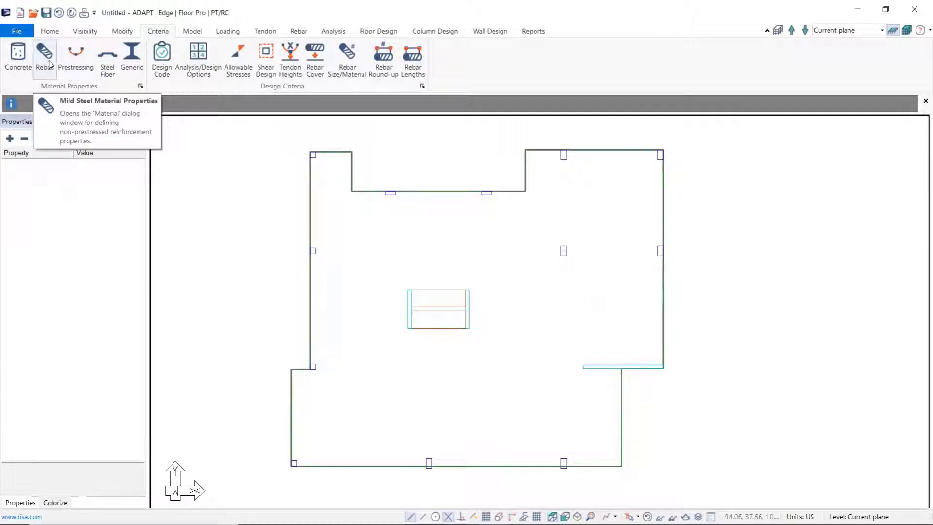
Step: Review the mild steel rebar and prestressing material properties, accepting each
{"action": "left_click", "coordinate": [44, 56]}
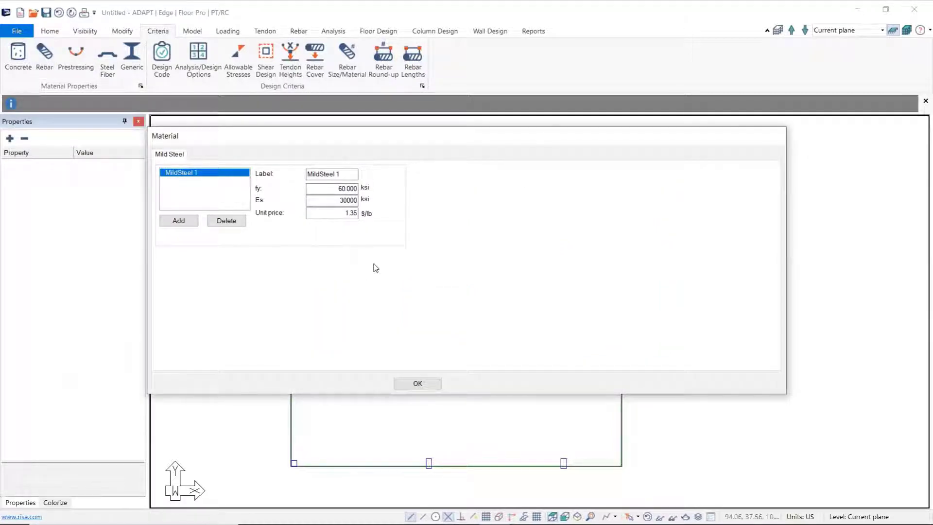
{"action": "left_click", "coordinate": [357, 199]}
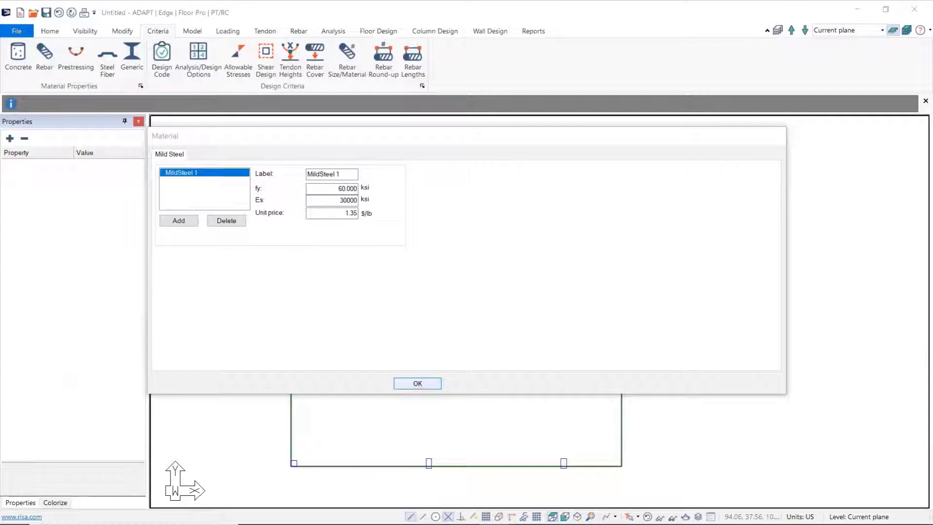
{"action": "left_click", "coordinate": [417, 384]}
{"action": "left_click", "coordinate": [78, 53]}
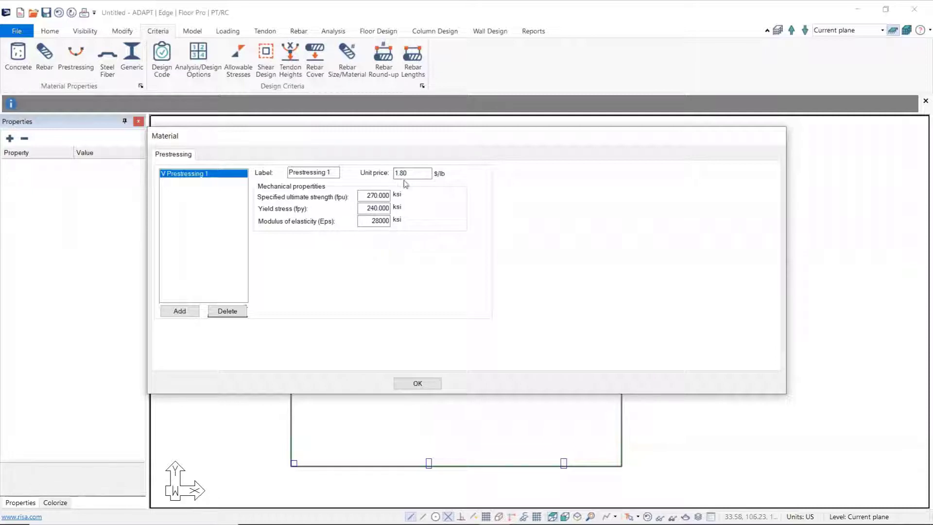
{"action": "left_click", "coordinate": [417, 384]}
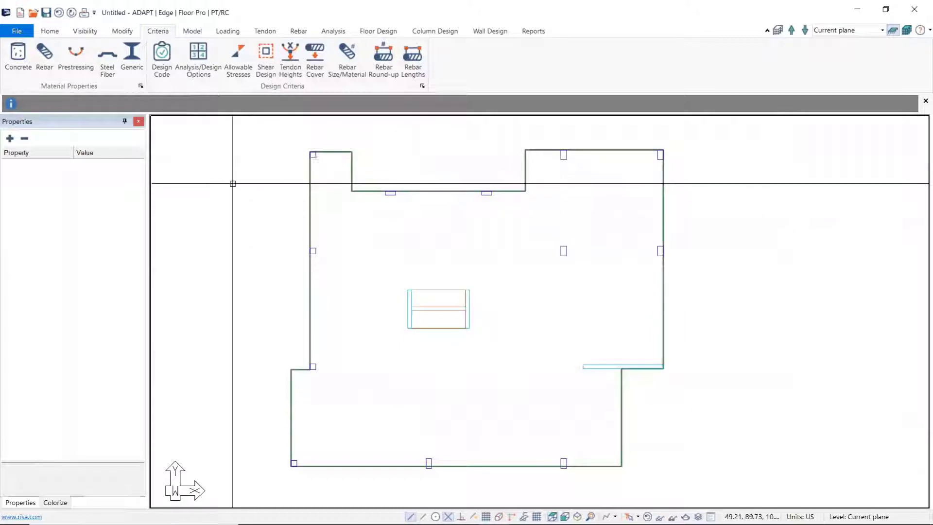
Step: Add a Dramix FRC steel fiber concrete material with its default properties and accept the material list
{"action": "left_click", "coordinate": [109, 68]}
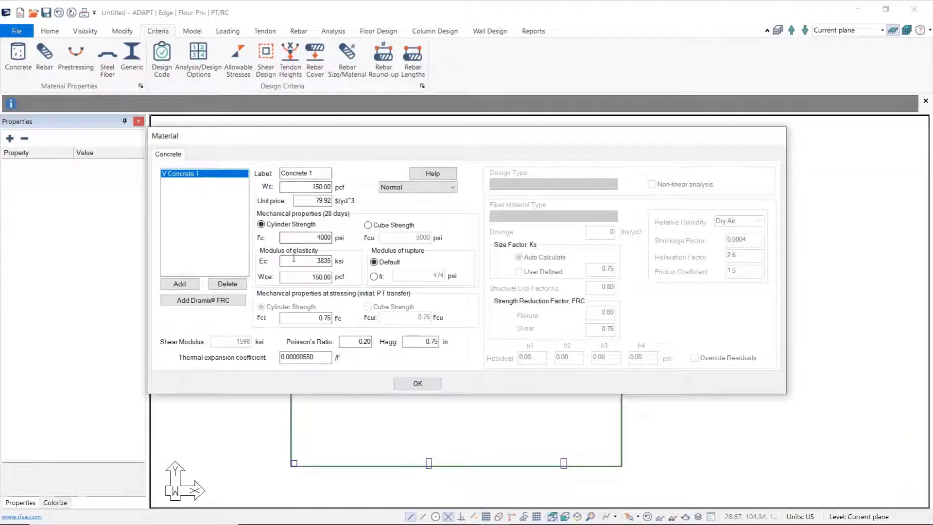
{"action": "left_click", "coordinate": [211, 303]}
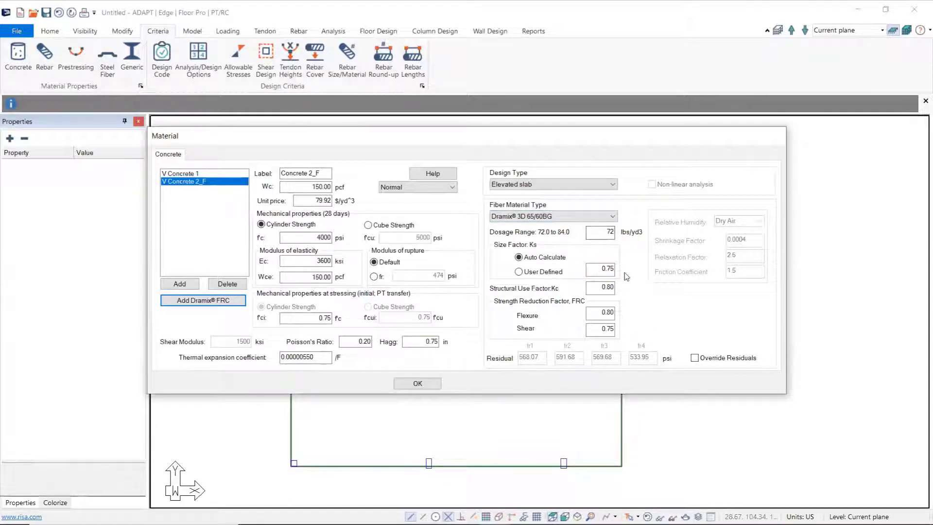
{"action": "left_click", "coordinate": [418, 384]}
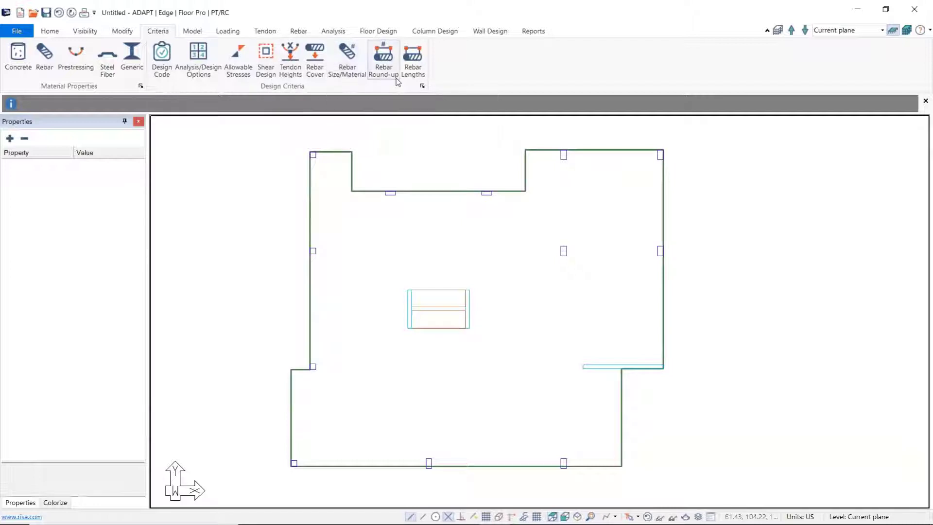
Step: Open the design criteria and choose ACI 2019/IBC 2018 as the design code
{"action": "left_click", "coordinate": [162, 55]}
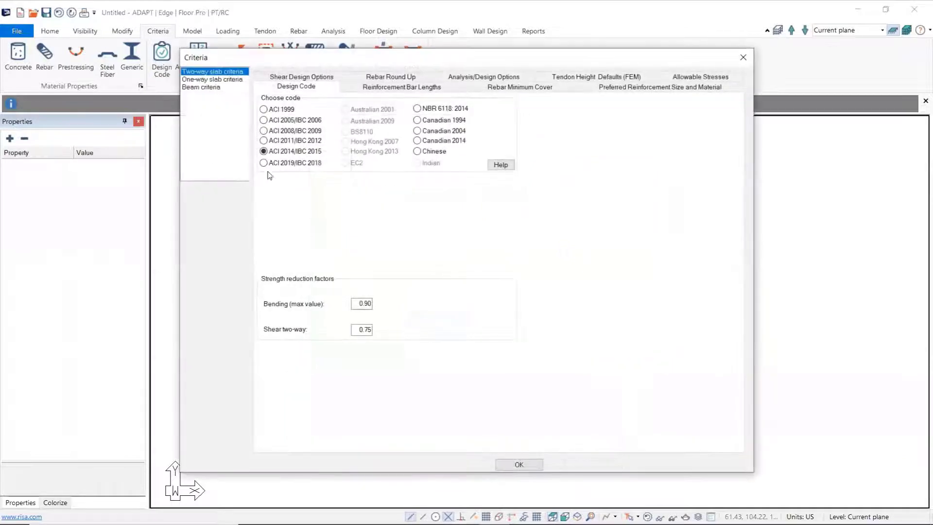
{"action": "left_click_drag", "start_coordinate": [431, 63], "coordinate": [435, 96]}
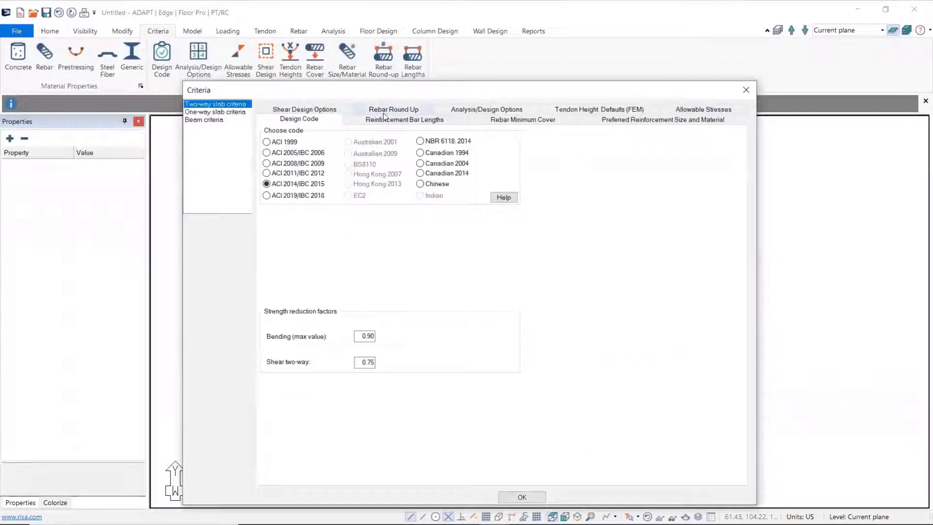
{"action": "left_click", "coordinate": [266, 196]}
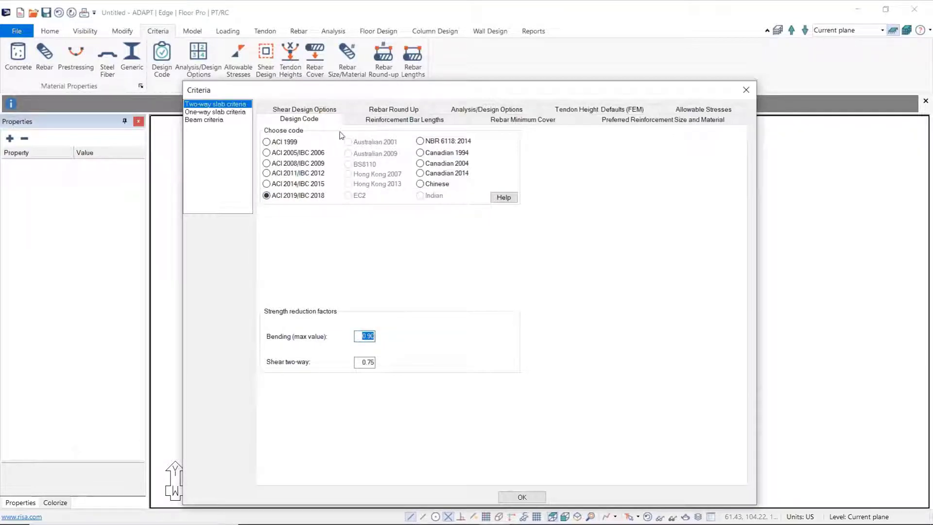
Step: Review the two-way slab criteria for shear design, rebar round-up, bar lengths, minimum cover and analysis/design options
{"action": "left_click", "coordinate": [333, 110]}
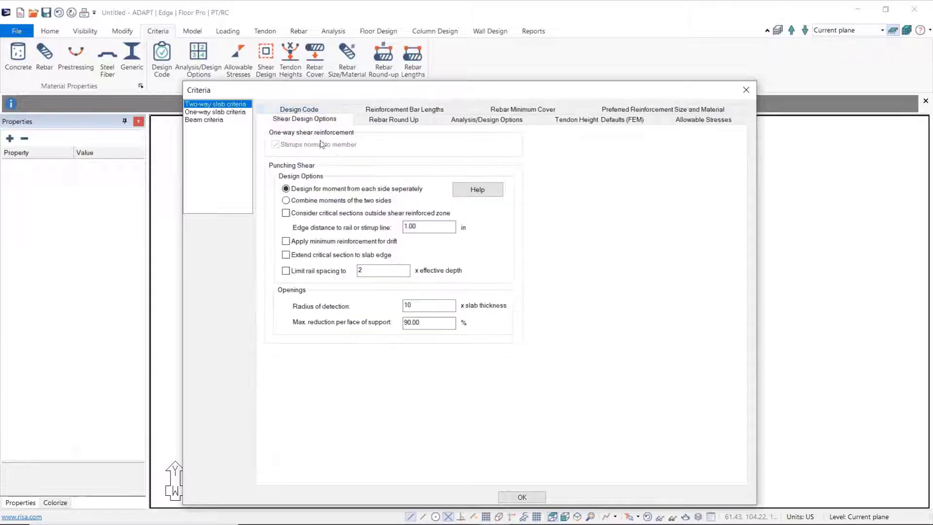
{"action": "left_click", "coordinate": [407, 121]}
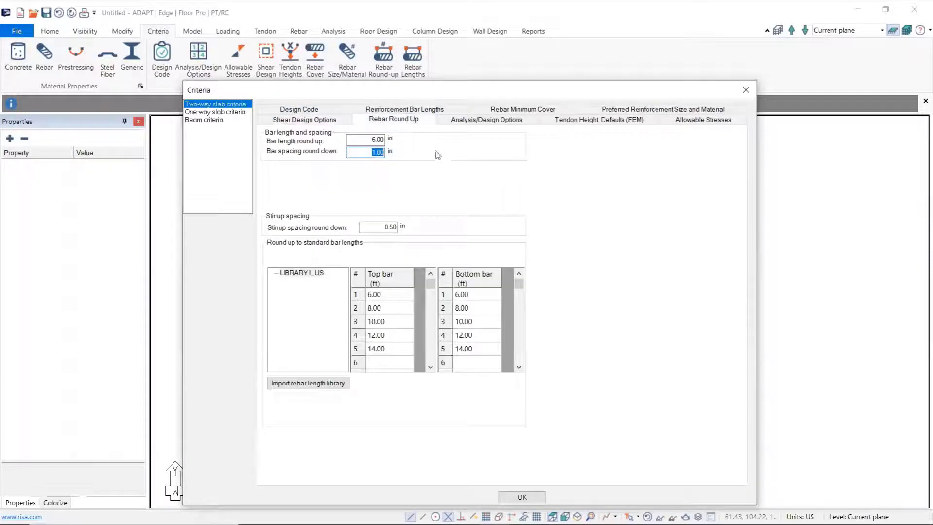
{"action": "left_click", "coordinate": [421, 112]}
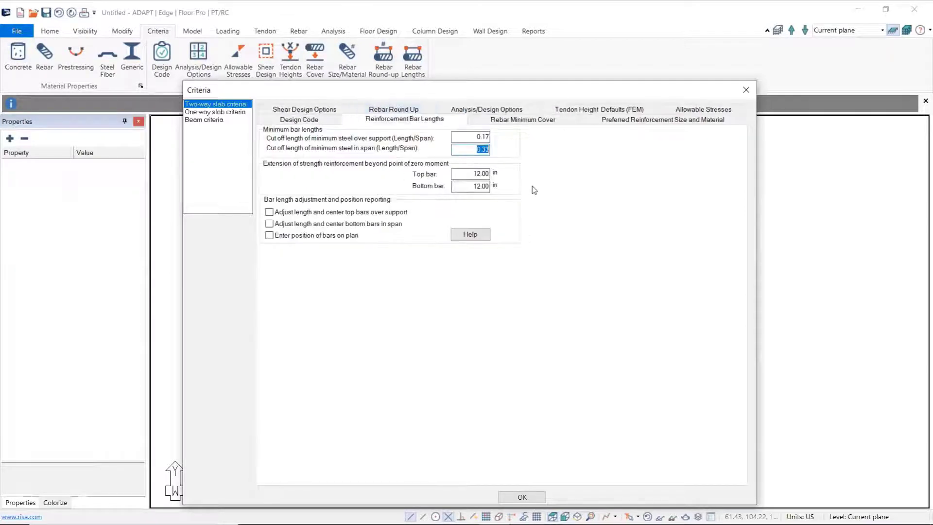
{"action": "left_click", "coordinate": [493, 122]}
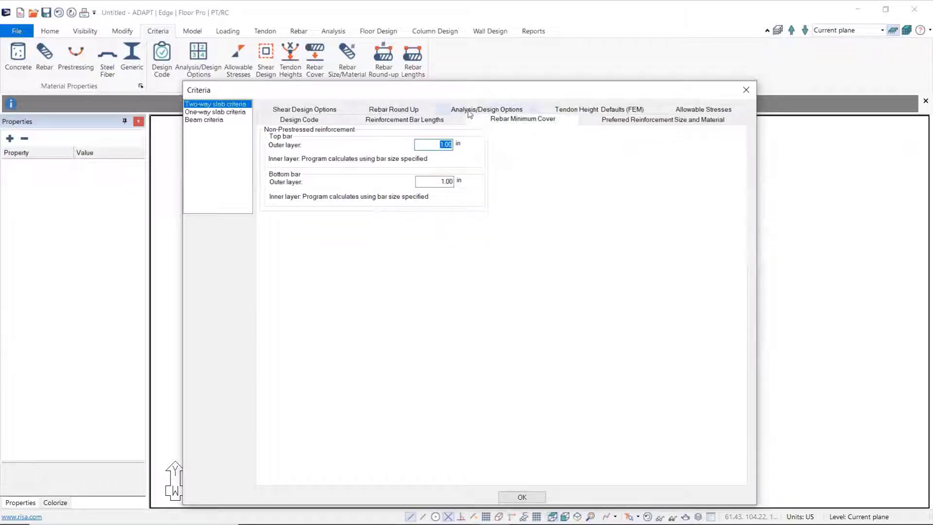
{"action": "left_click", "coordinate": [470, 113]}
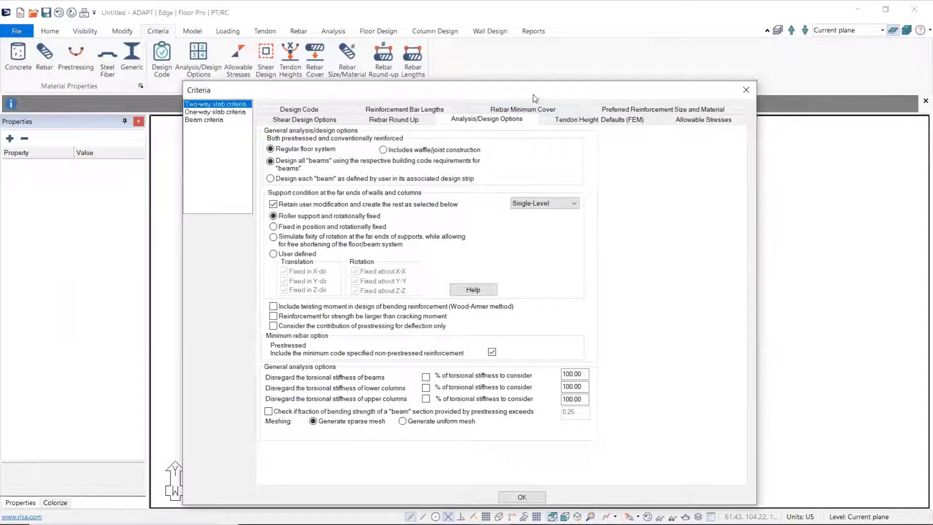
Step: Try the Multi-Level support condition for the far ends of walls and columns, and return it to Single-Level
{"action": "left_click_drag", "start_coordinate": [533, 91], "coordinate": [533, 74]}
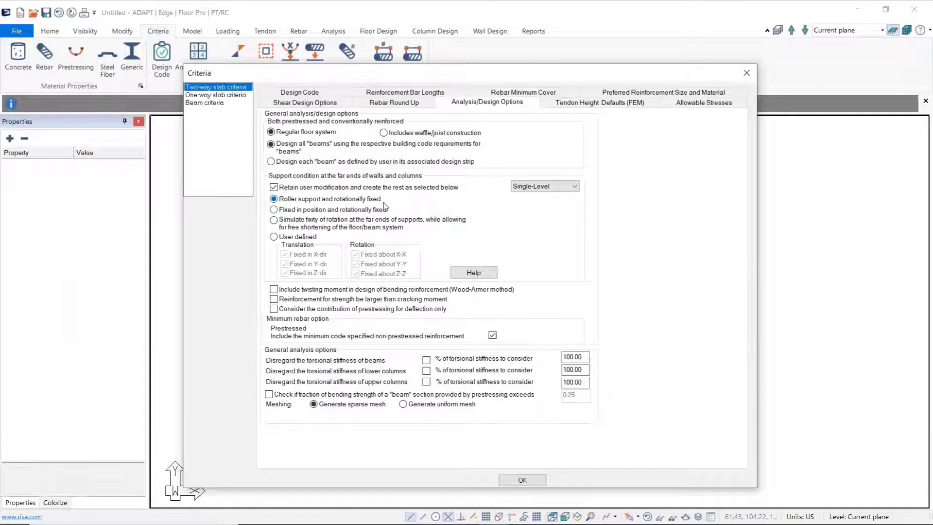
{"action": "left_click", "coordinate": [574, 187]}
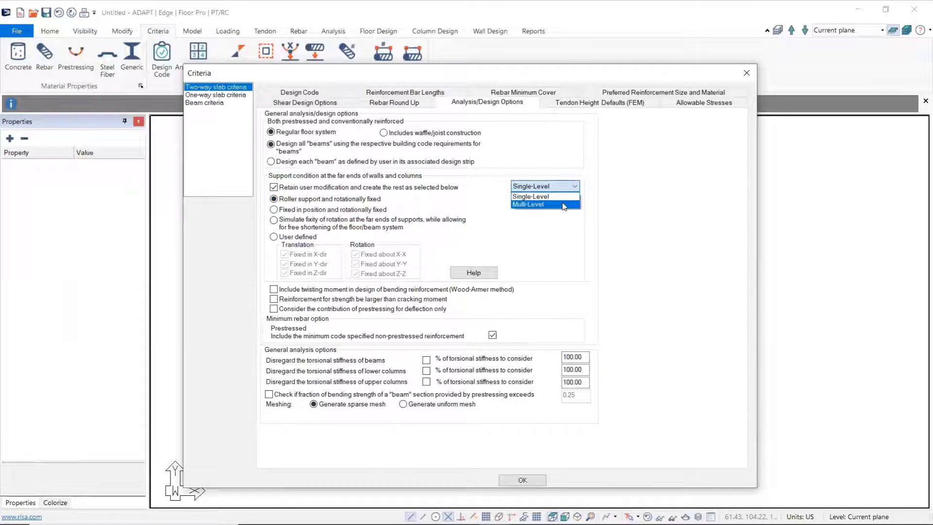
{"action": "left_click", "coordinate": [563, 204]}
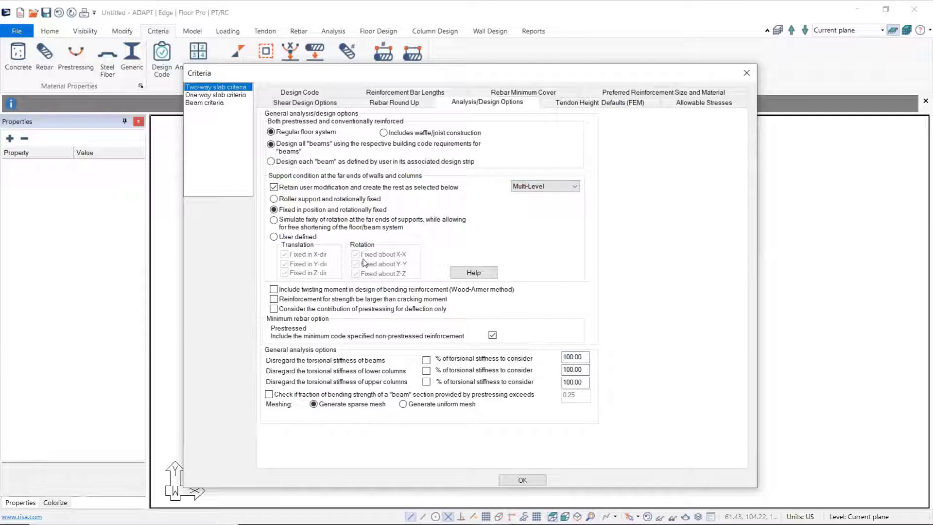
{"action": "left_click", "coordinate": [566, 188]}
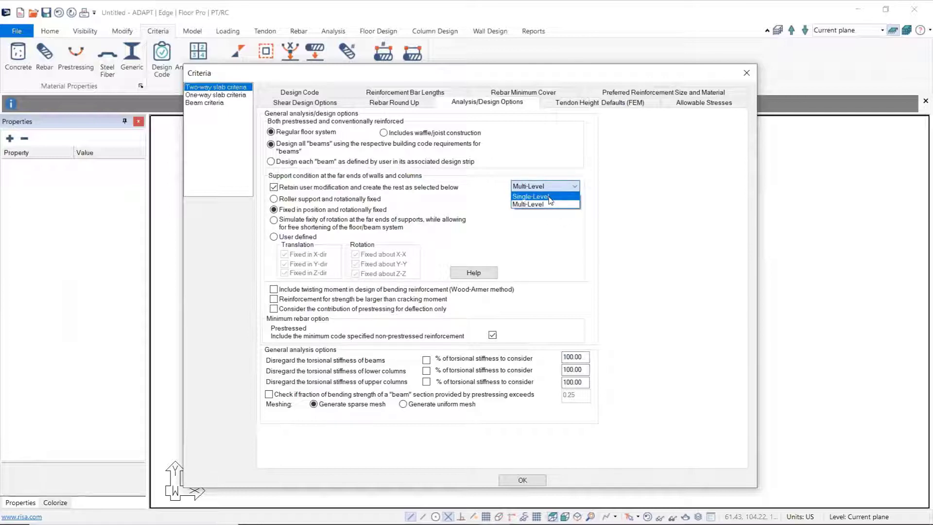
{"action": "left_click", "coordinate": [549, 197]}
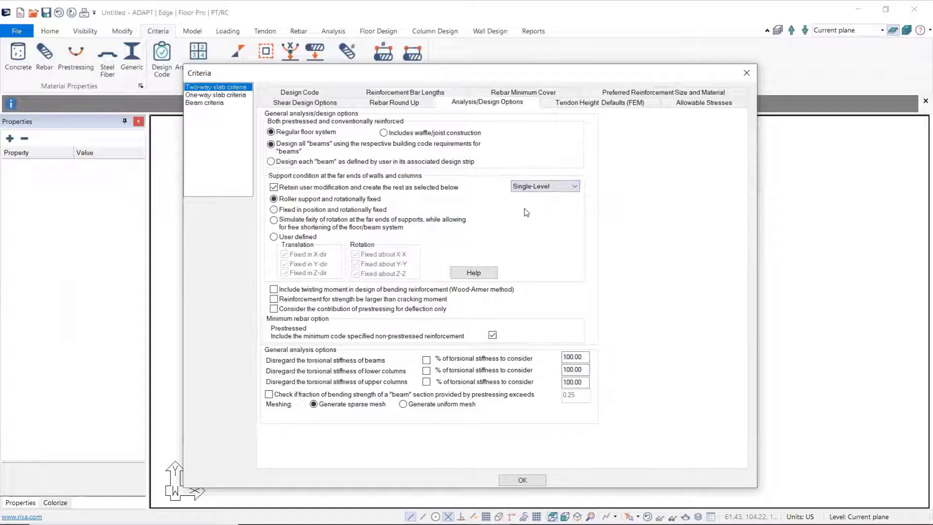
Step: Review the two-way slab's tendon height defaults, preferred reinforcement size and material, and allowable stresses
{"action": "left_click", "coordinate": [597, 102]}
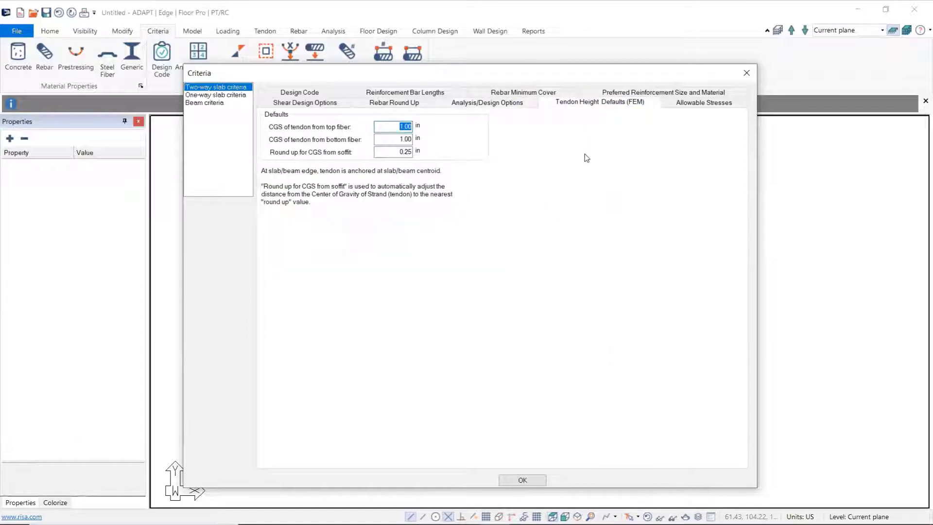
{"action": "left_click", "coordinate": [611, 94]}
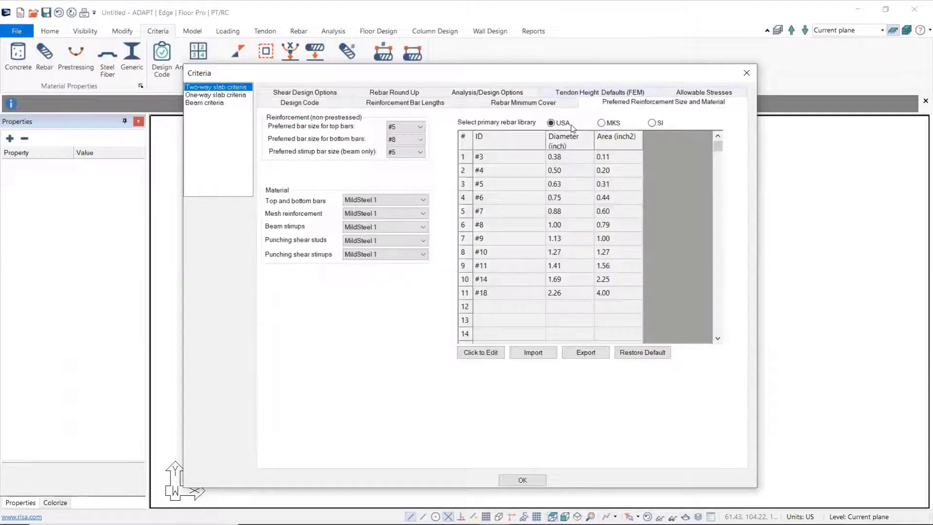
{"action": "left_click", "coordinate": [704, 94]}
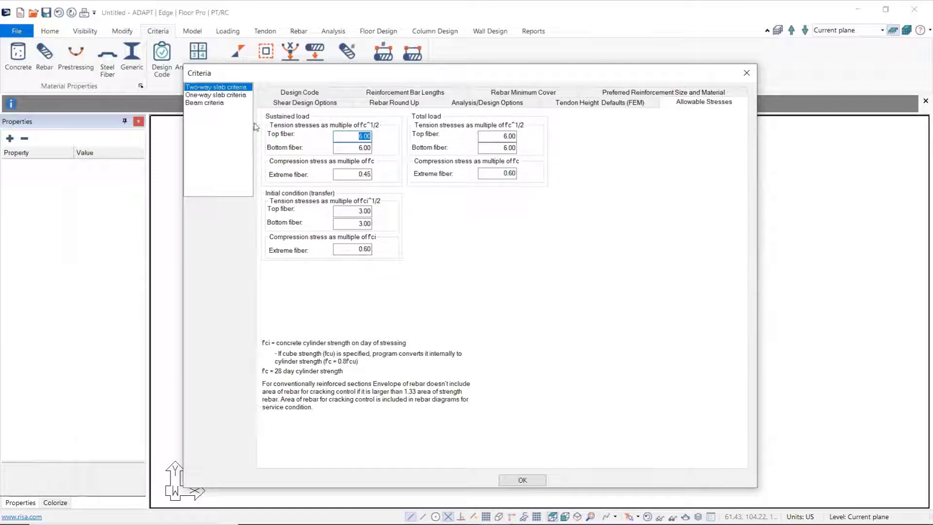
Step: Compare the allowable stresses across the slab and beam criteria, recheck the two-way slab's preferred reinforcement and accept the design criteria
{"action": "left_click", "coordinate": [219, 96]}
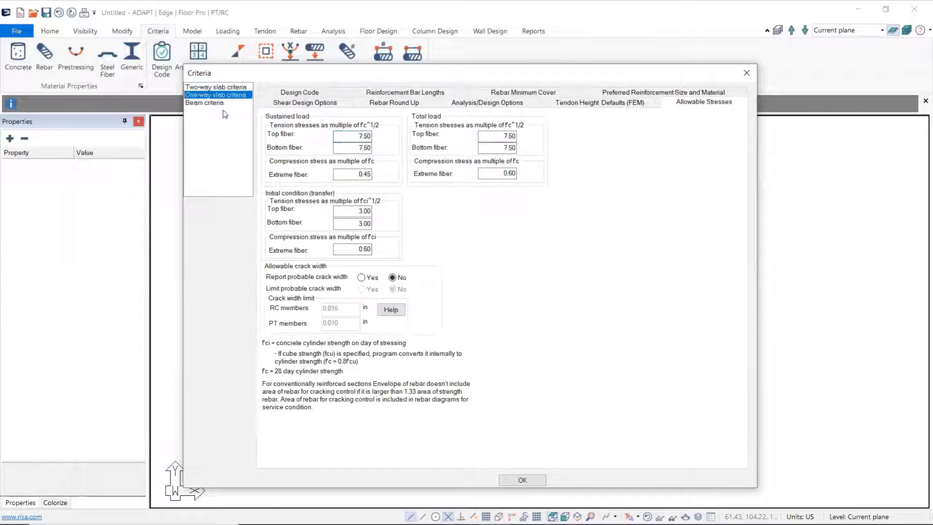
{"action": "left_click", "coordinate": [214, 104]}
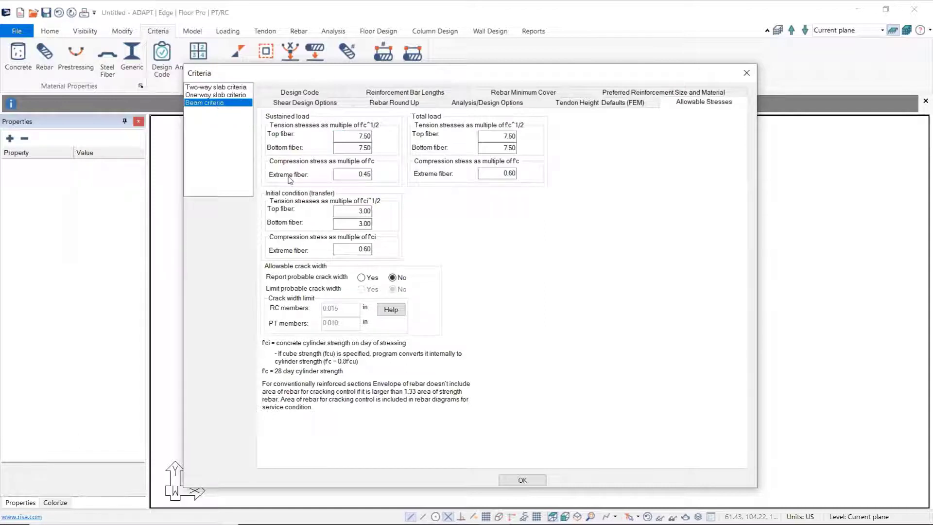
{"action": "left_click", "coordinate": [220, 88]}
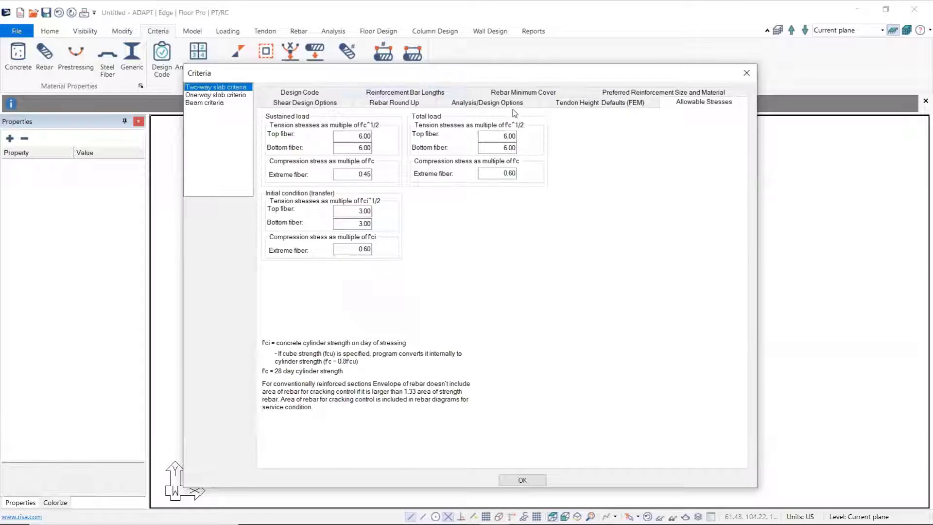
{"action": "left_click", "coordinate": [653, 92]}
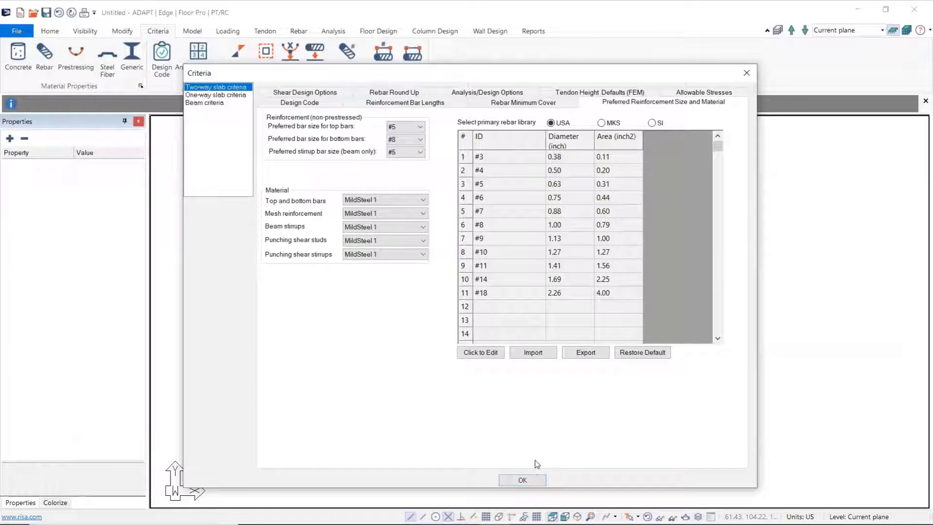
{"action": "left_click", "coordinate": [530, 480]}
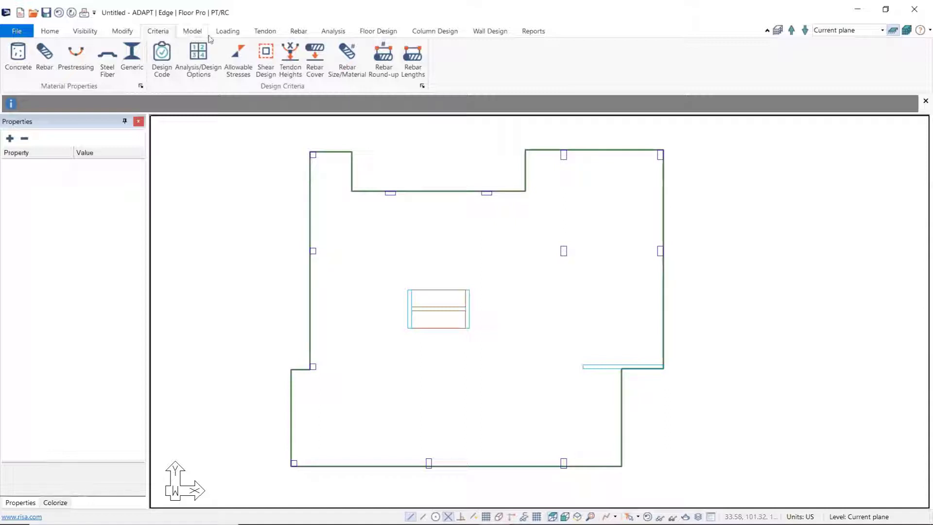
Step: Add a general load case labelled Snow to the load case library
{"action": "left_click", "coordinate": [228, 33]}
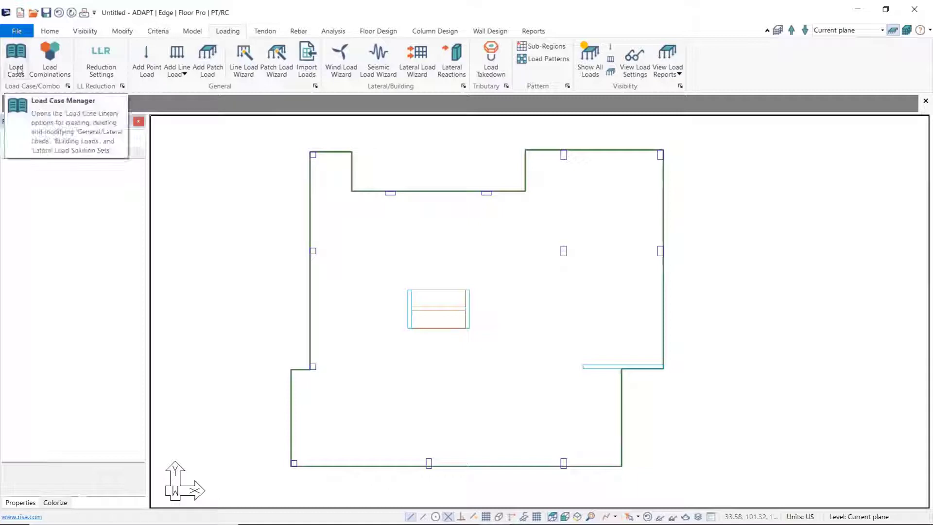
{"action": "left_click", "coordinate": [17, 70]}
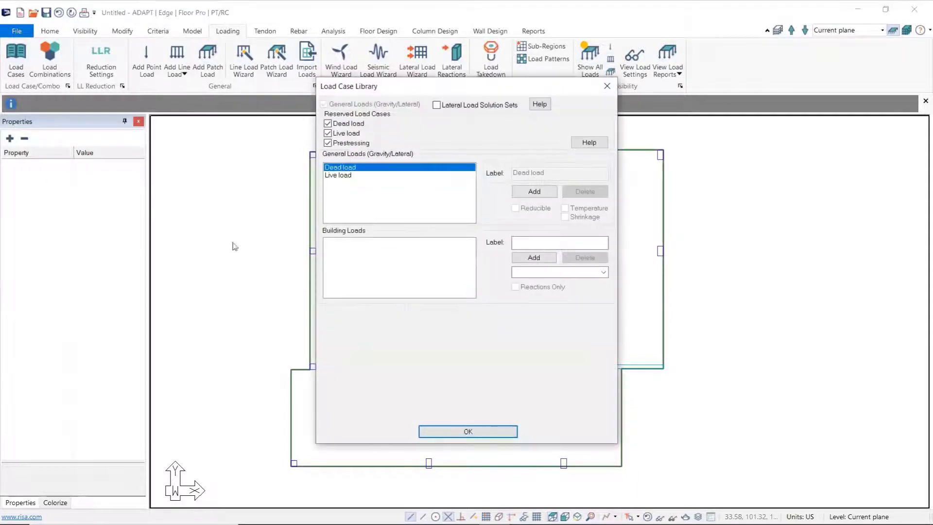
{"action": "left_click", "coordinate": [534, 192]}
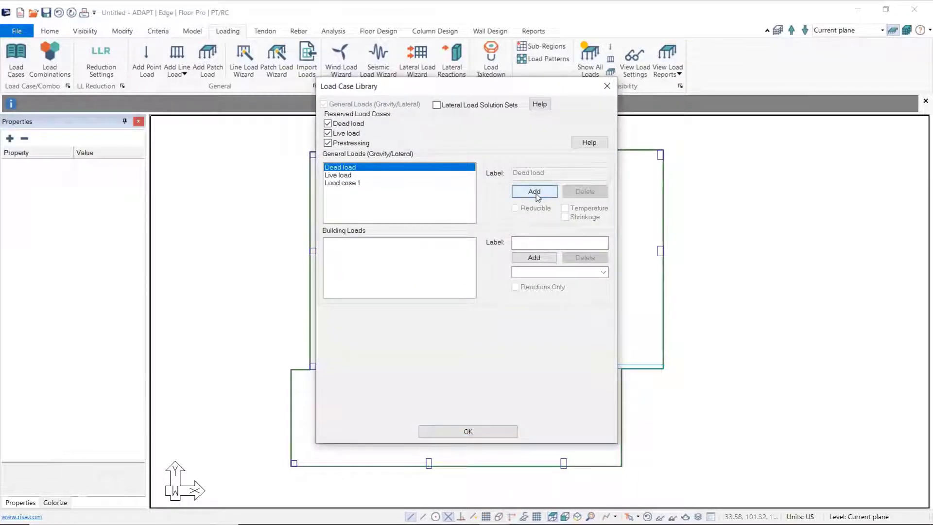
{"action": "left_click", "coordinate": [414, 183]}
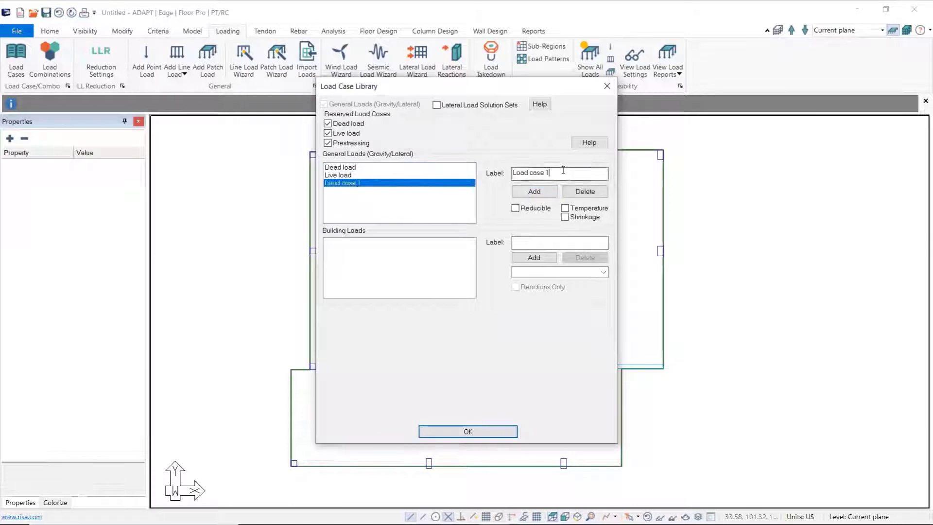
{"action": "left_click_drag", "start_coordinate": [554, 174], "coordinate": [510, 175]}
{"action": "type", "text": "Snow"}
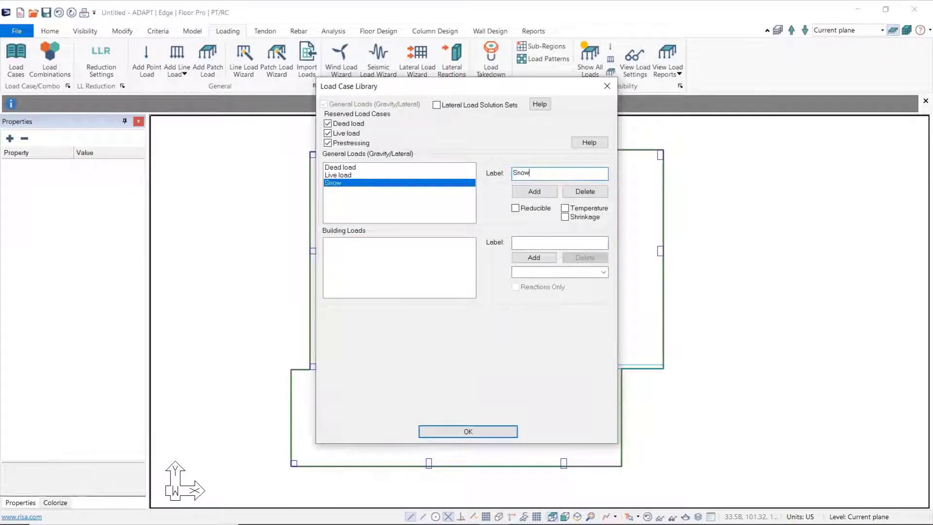
Step: Delete the Snow load case, confirm its removal and accept the load case library
{"action": "left_click", "coordinate": [374, 177]}
{"action": "left_click", "coordinate": [339, 181]}
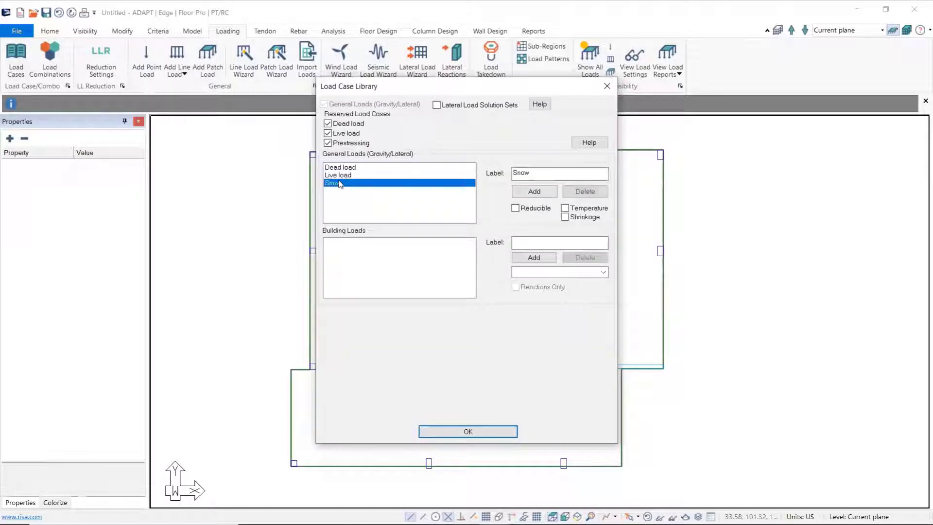
{"action": "left_click", "coordinate": [599, 192]}
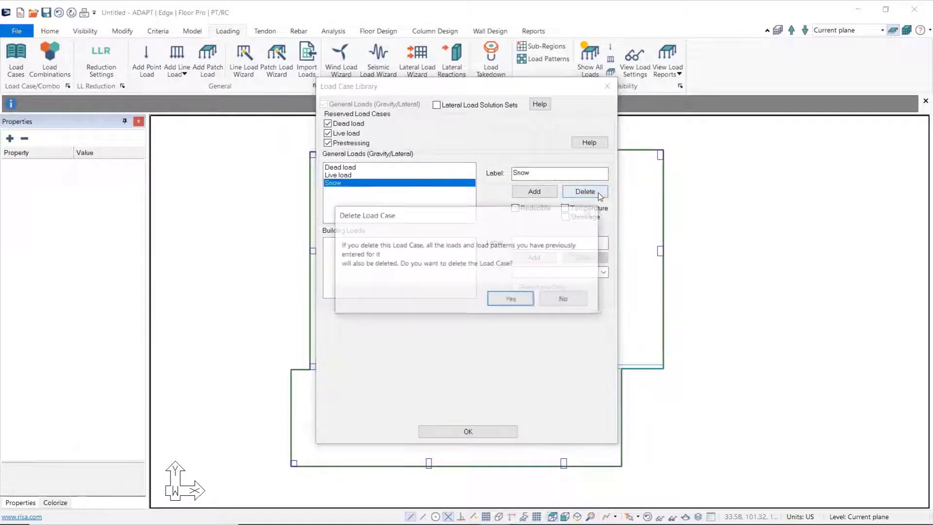
{"action": "left_click", "coordinate": [512, 300]}
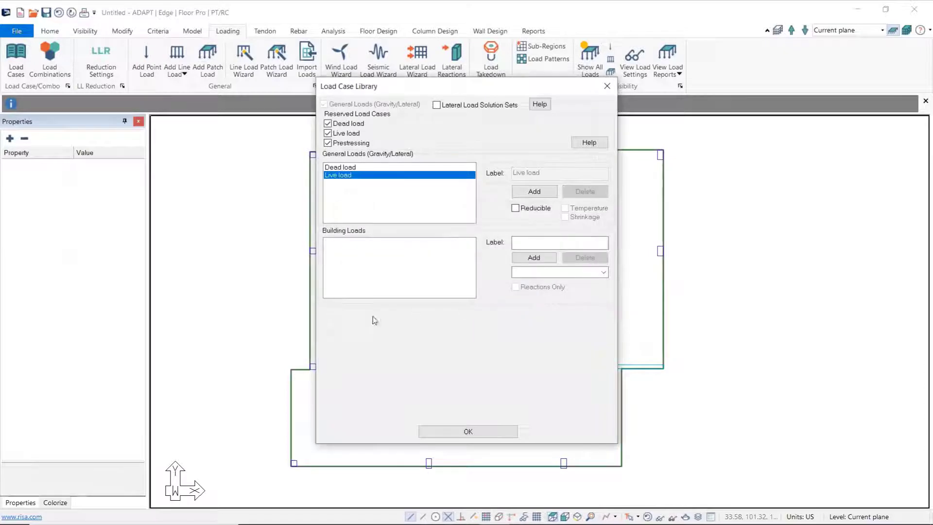
{"action": "left_click", "coordinate": [483, 432]}
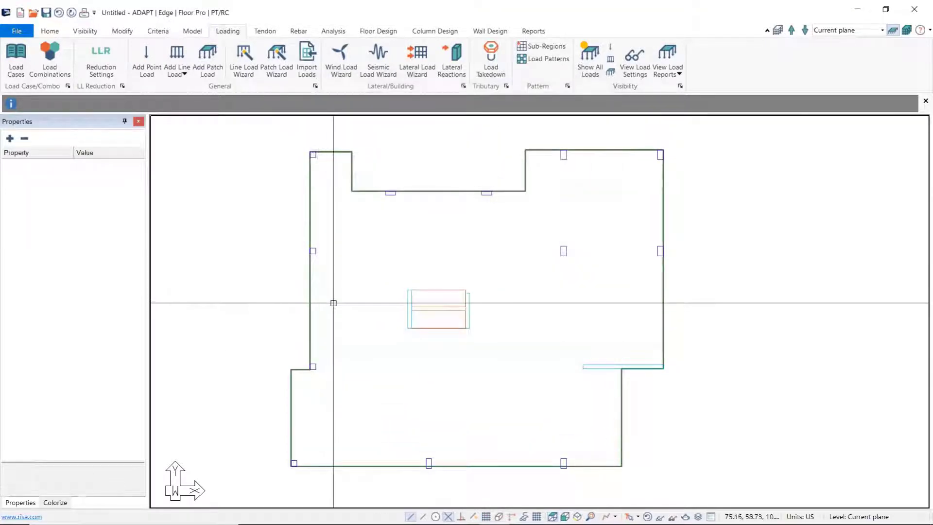
Step: Review the default load combinations and the analysis/design options available for a new combination
{"action": "left_click", "coordinate": [51, 62]}
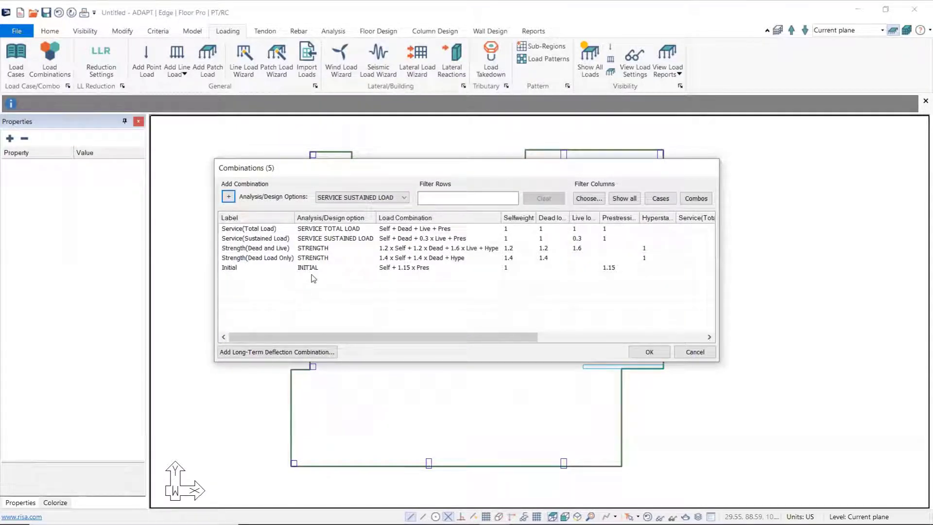
{"action": "left_click", "coordinate": [404, 198]}
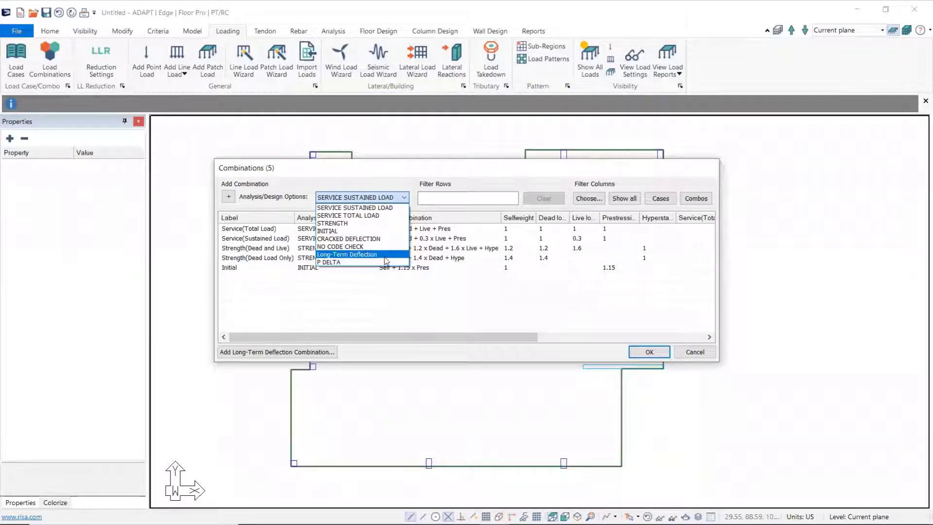
{"action": "left_click", "coordinate": [370, 182]}
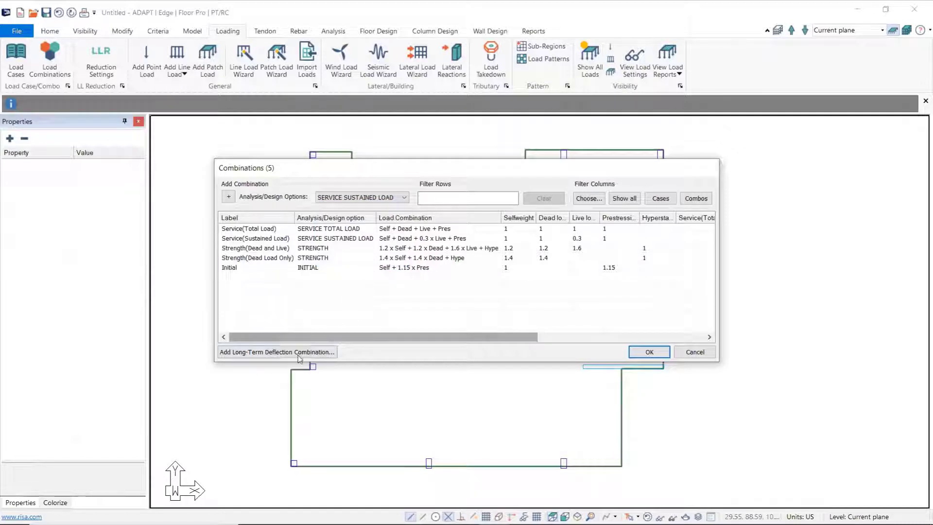
Step: Add a long-term deflection combination using the default creep and shrinkage factor and check its sustained load factor
{"action": "left_click", "coordinate": [297, 355]}
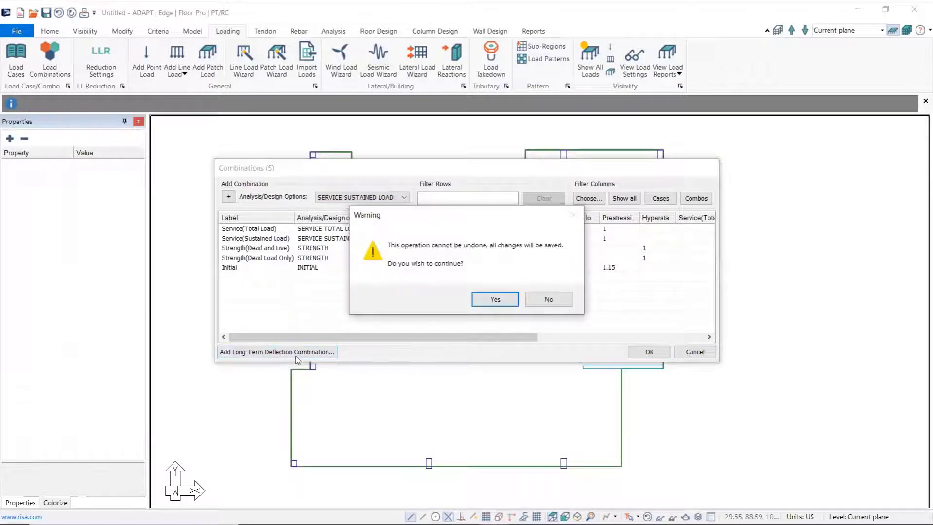
{"action": "left_click", "coordinate": [495, 299]}
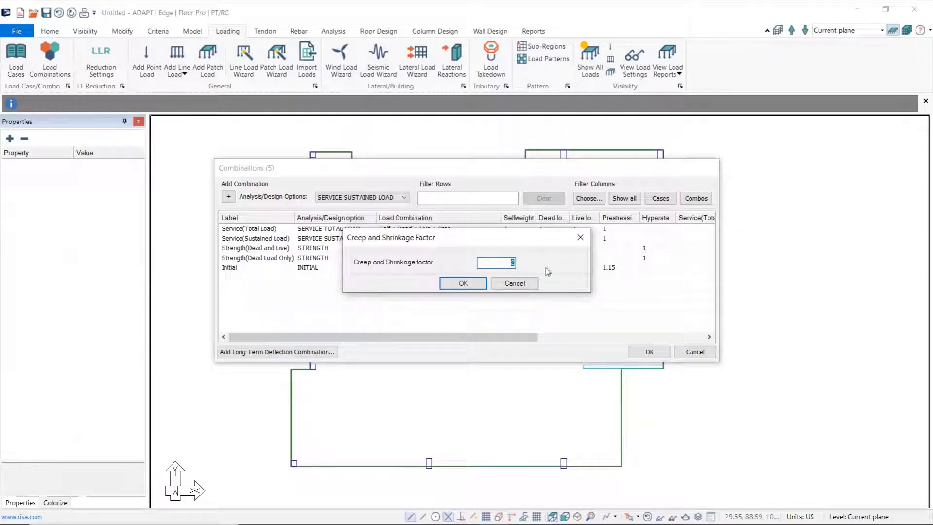
{"action": "left_click", "coordinate": [463, 284]}
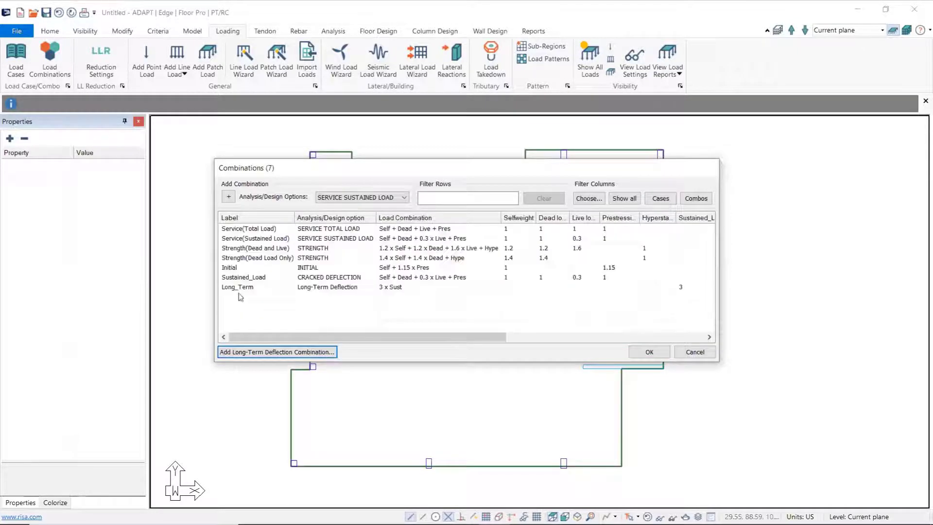
{"action": "left_click_drag", "start_coordinate": [407, 336], "coordinate": [452, 335]}
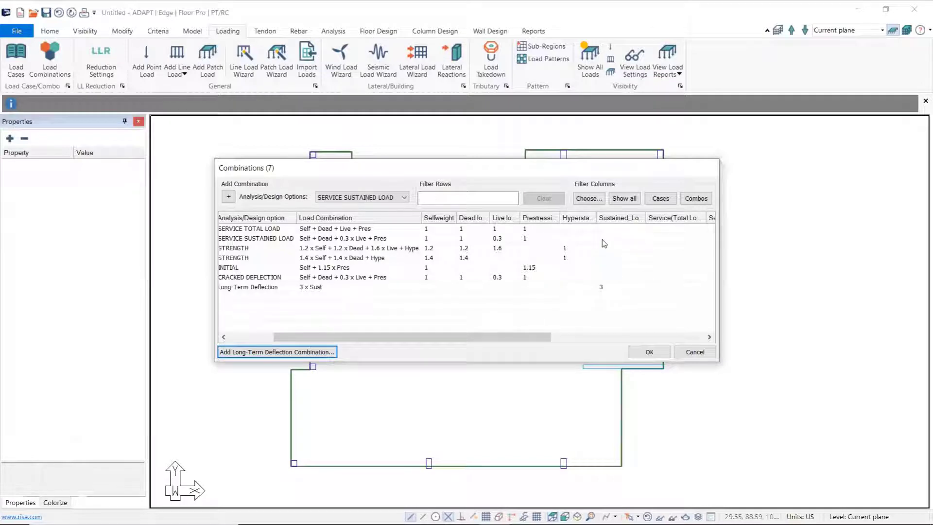
Step: Check the hyperstatic and sustained load factors across the strength, cracked and long-term deflection combinations, and accept the load combinations
{"action": "left_click", "coordinate": [593, 262]}
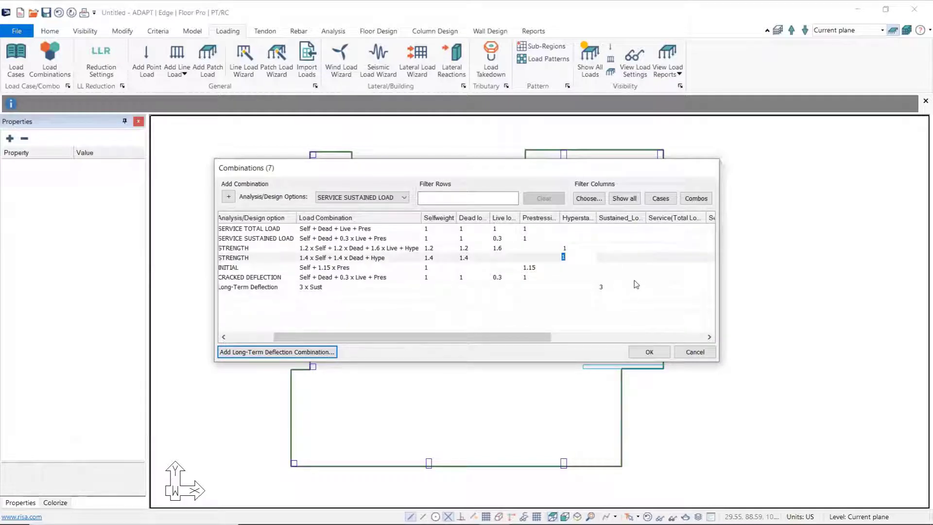
{"action": "type", "text": "2"}
{"action": "left_click", "coordinate": [575, 292]}
{"action": "left_click", "coordinate": [571, 259]}
{"action": "left_click", "coordinate": [575, 279]}
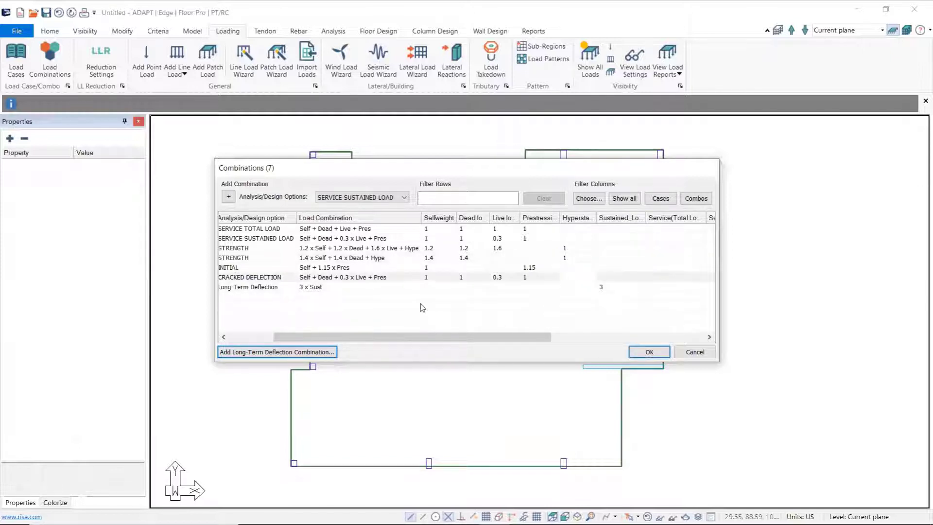
{"action": "left_click", "coordinate": [649, 352]}
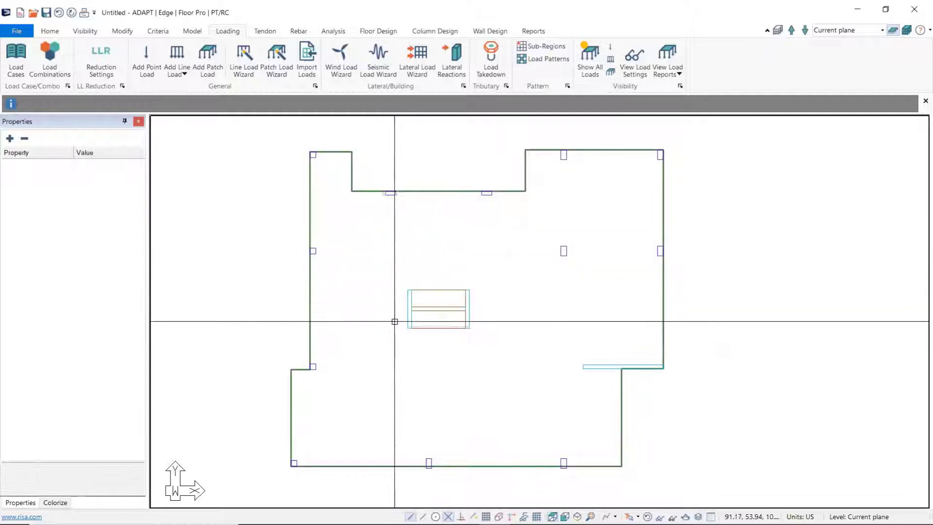
Step: Create a dead load patch of 0.01 ksf over the whole slab region with the Patch Load Wizard
{"action": "left_click", "coordinate": [323, 316]}
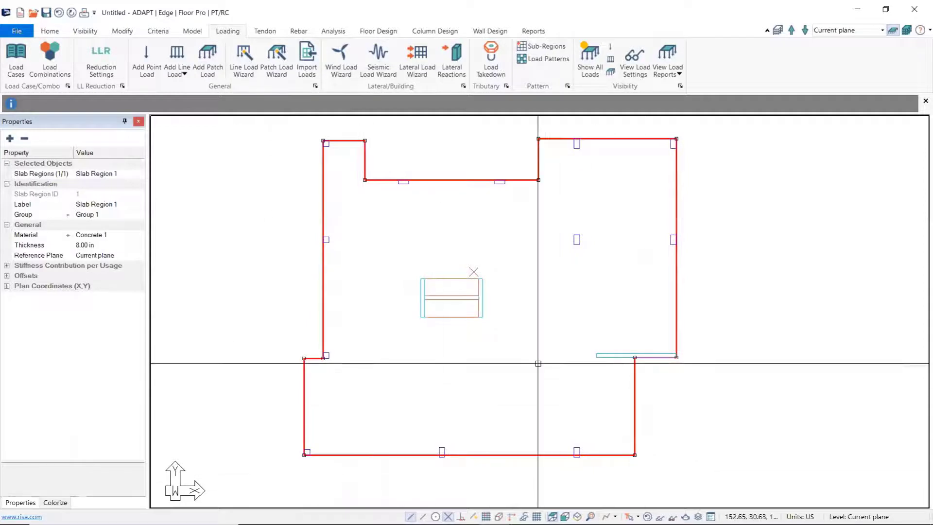
{"action": "left_click", "coordinate": [276, 55]}
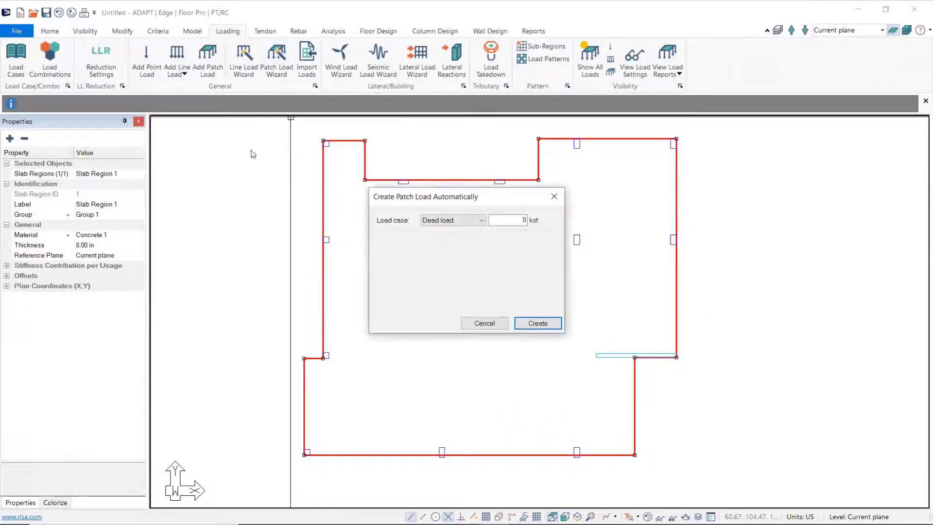
{"action": "double_click", "coordinate": [513, 220]}
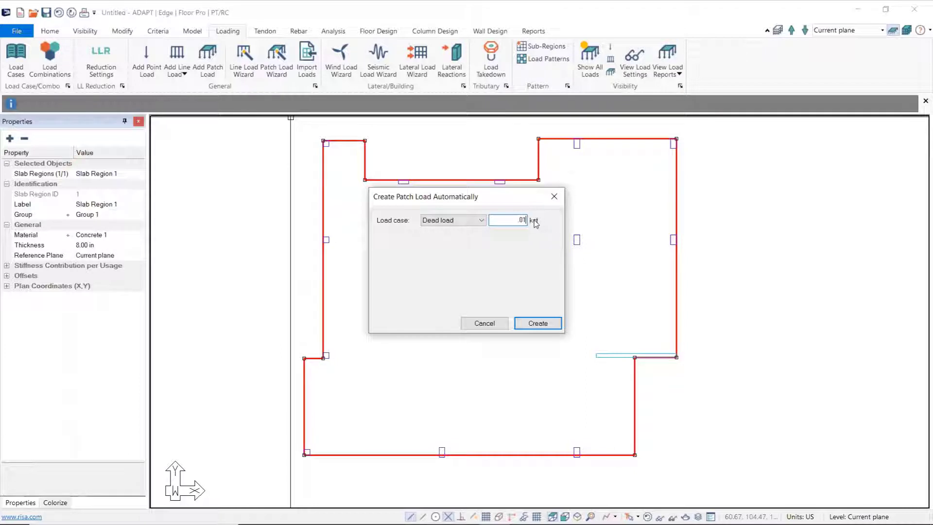
{"action": "left_click", "coordinate": [538, 324]}
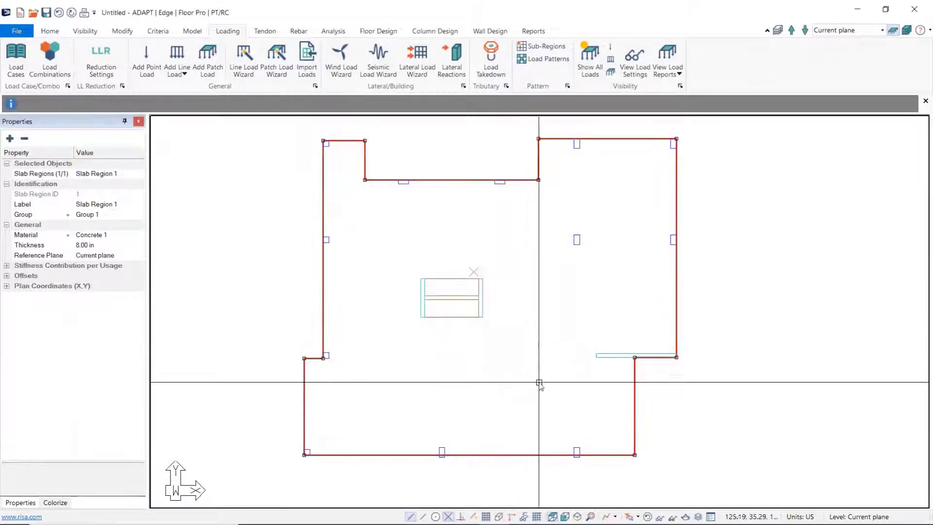
Step: Create a live load patch of 0.04 ksf over the same slab region with the Patch Load Wizard
{"action": "left_click", "coordinate": [277, 58]}
{"action": "left_click", "coordinate": [480, 221]}
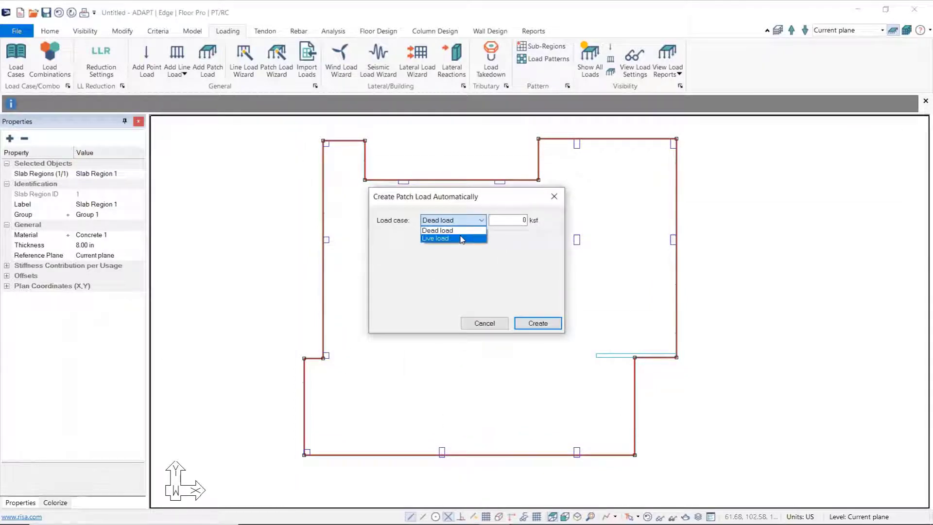
{"action": "left_click", "coordinate": [462, 238]}
{"action": "key", "text": "Tab"}
{"action": "type", "text": ".0"}
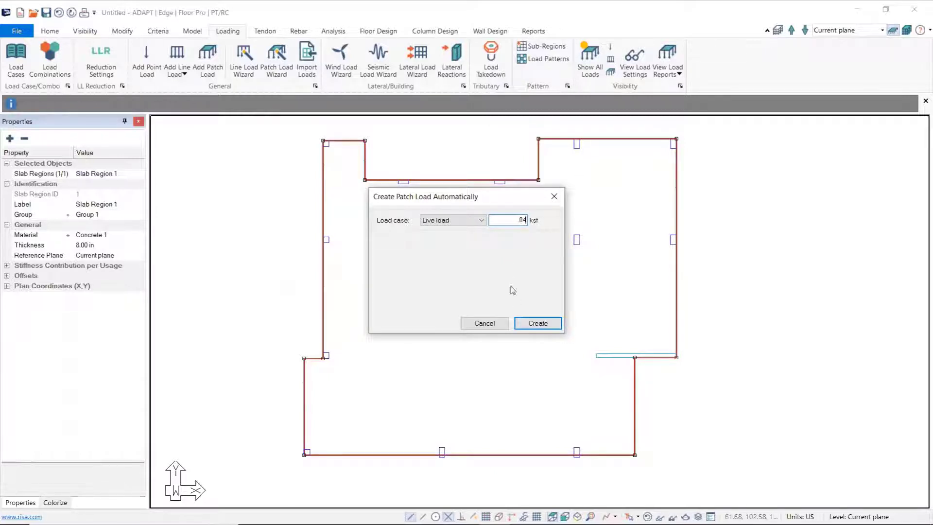
{"action": "left_click", "coordinate": [536, 324]}
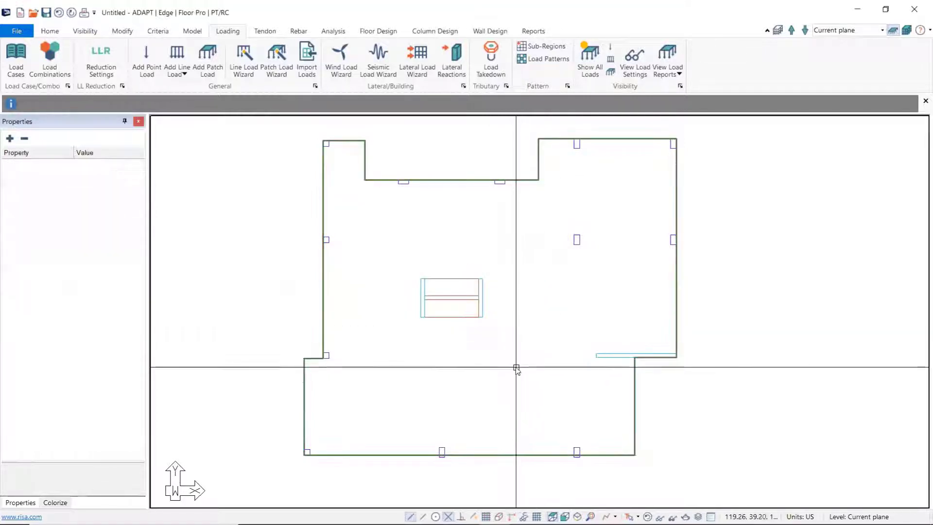
Step: View the model isometrically and inspect the live patch load's magnitude properties
{"action": "middle_click_drag", "start_coordinate": [518, 367], "coordinate": [541, 324]}
{"action": "scroll", "coordinate": [541, 324], "scroll_direction": "down", "scroll_amount": 2}
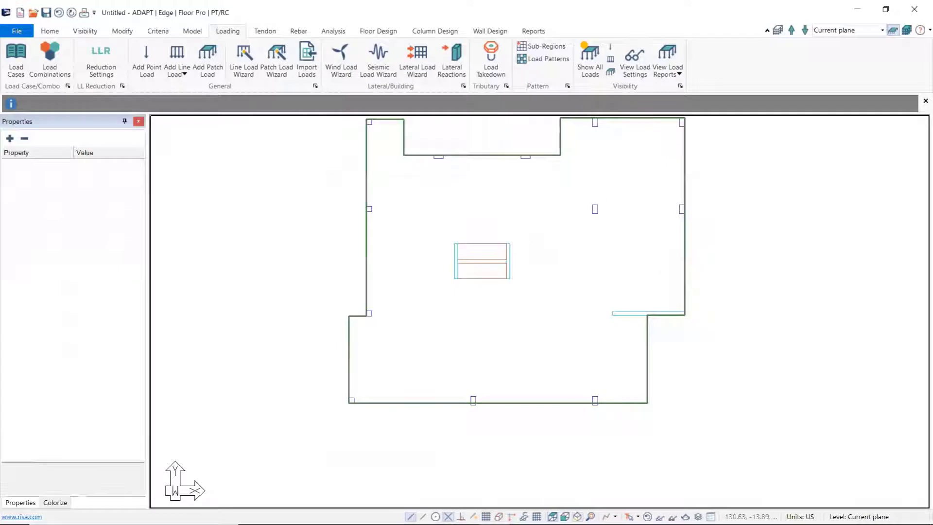
{"action": "left_click", "coordinate": [577, 517]}
{"action": "scroll", "coordinate": [482, 374], "scroll_direction": "up", "scroll_amount": 2}
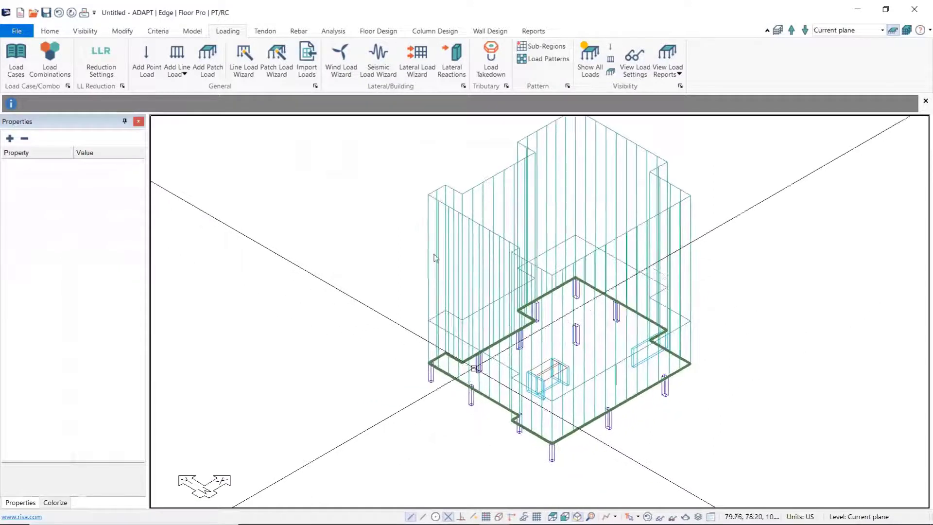
{"action": "left_click", "coordinate": [437, 233]}
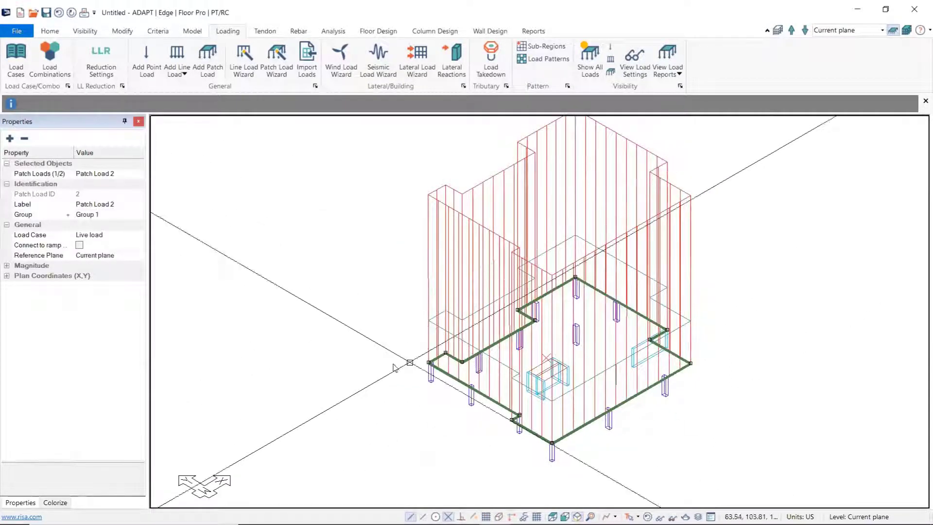
{"action": "left_click", "coordinate": [7, 265]}
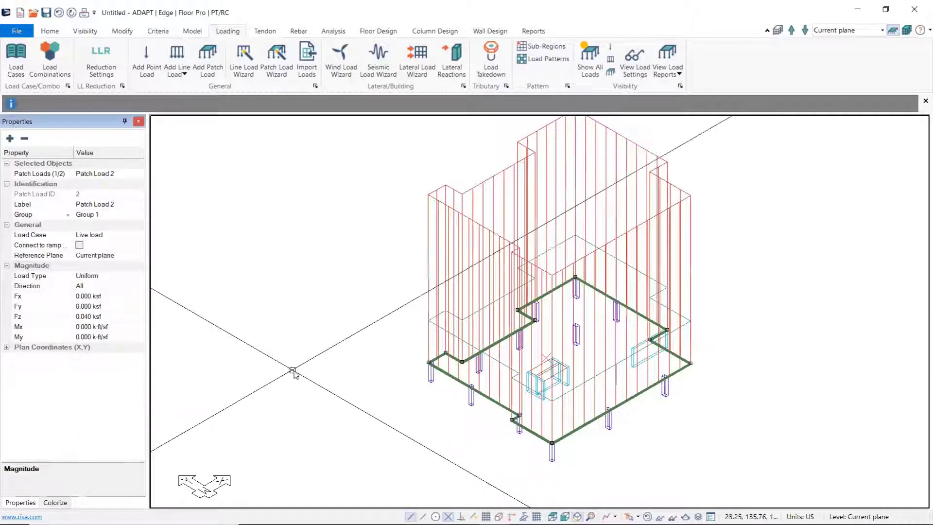
{"action": "left_click", "coordinate": [295, 373]}
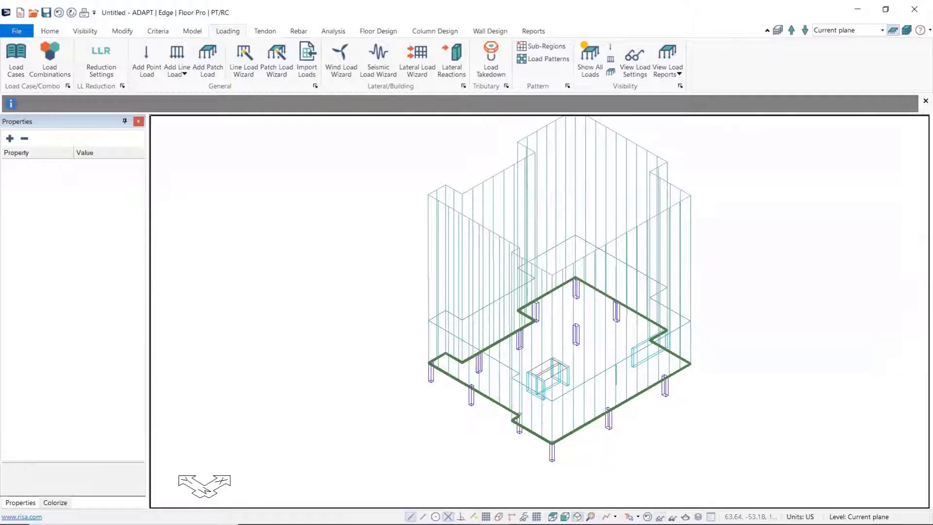
Step: Hide patch loads, enable display and rendering of beams, drop caps/panels and ramps, and save these view settings as default
{"action": "left_click", "coordinate": [660, 518]}
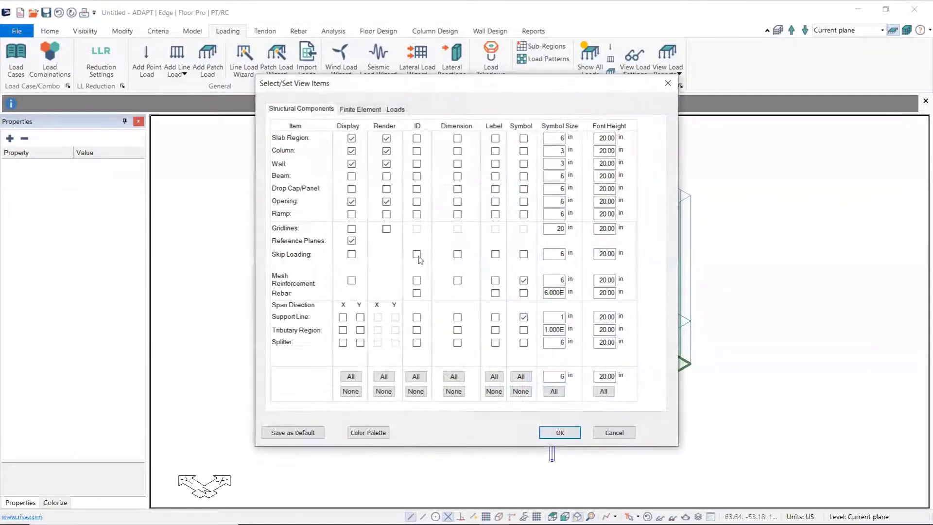
{"action": "left_click", "coordinate": [396, 109]}
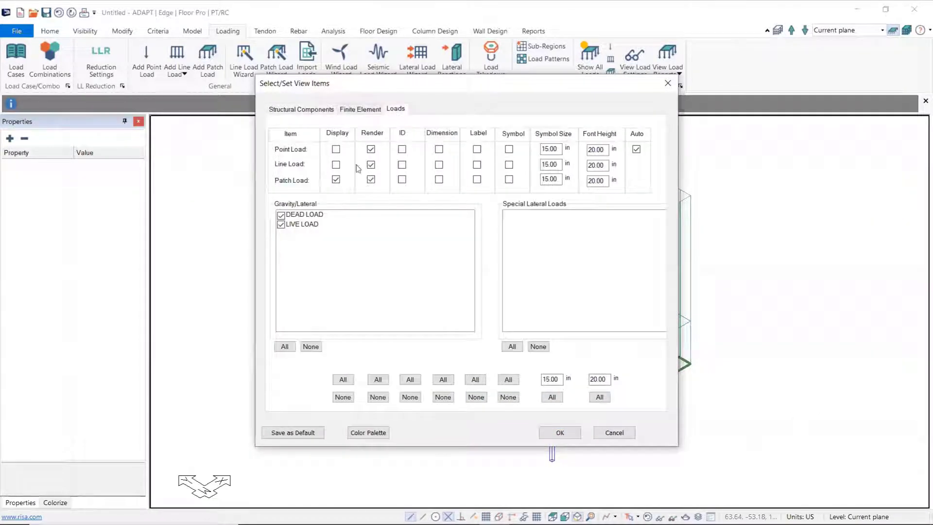
{"action": "left_click", "coordinate": [336, 179]}
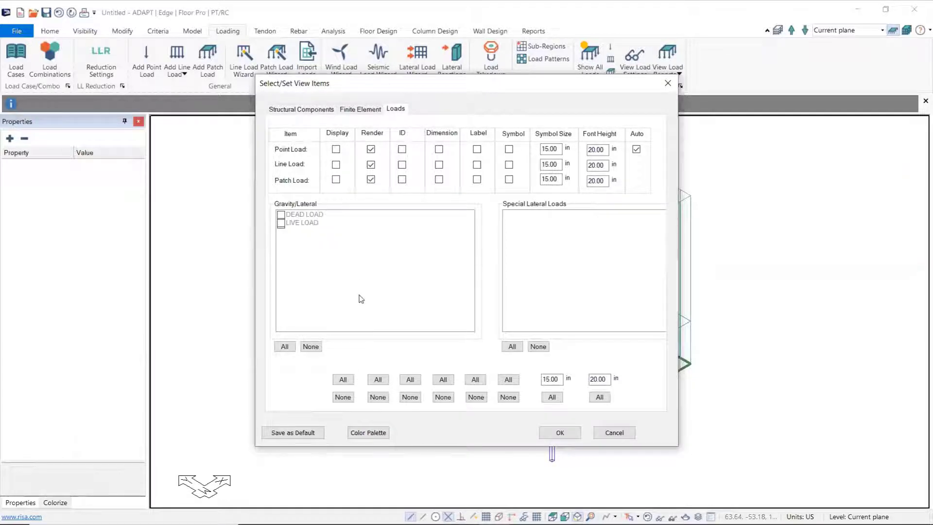
{"action": "left_click", "coordinate": [308, 110]}
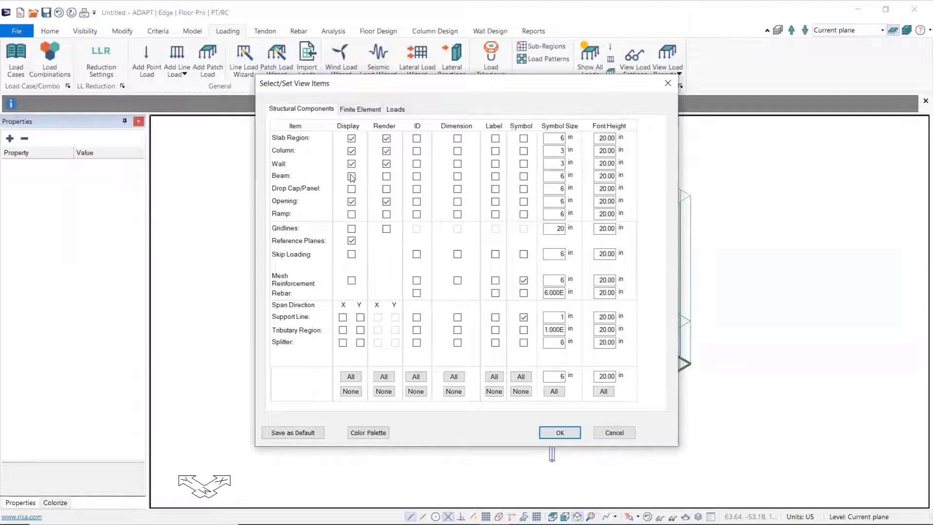
{"action": "left_click", "coordinate": [386, 189]}
{"action": "left_click", "coordinate": [387, 176]}
{"action": "left_click", "coordinate": [351, 189]}
{"action": "left_click", "coordinate": [351, 214]}
{"action": "left_click", "coordinate": [387, 215]}
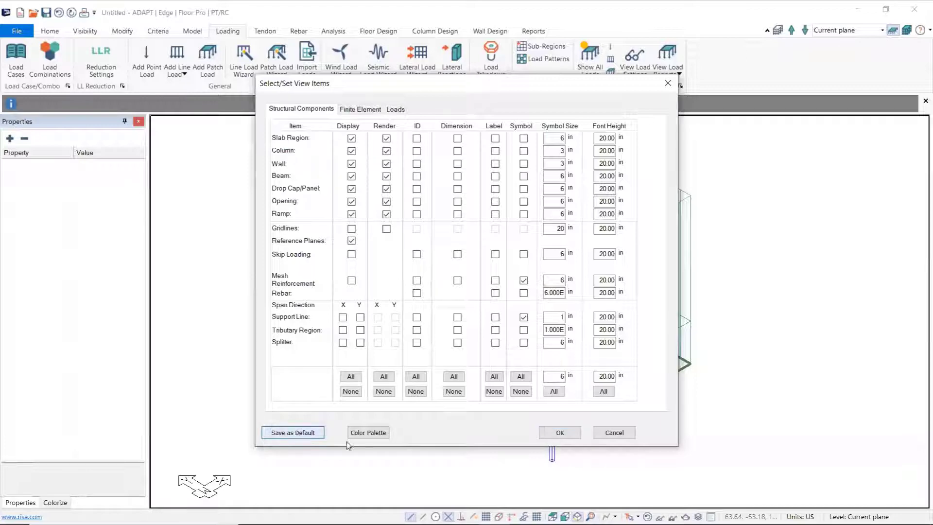
{"action": "left_click", "coordinate": [559, 432]}
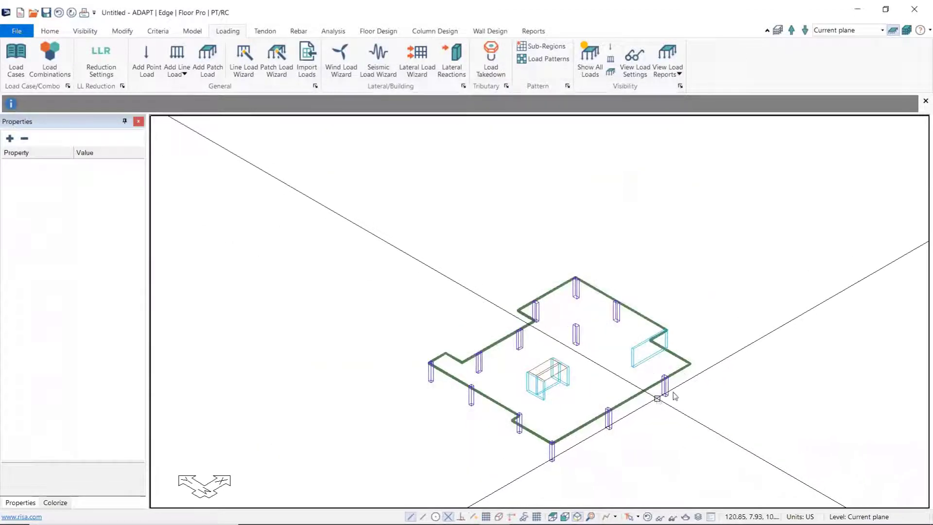
Step: Show all loads on the isometric model, and restore the saved default view settings
{"action": "left_click", "coordinate": [590, 58]}
{"action": "middle_click_drag", "start_coordinate": [701, 395], "coordinate": [668, 400]}
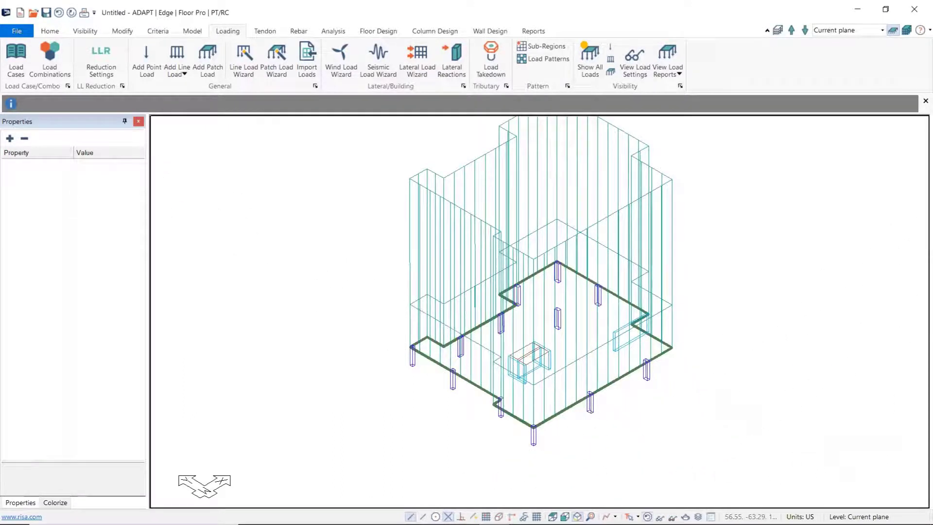
{"action": "left_click", "coordinate": [648, 517]}
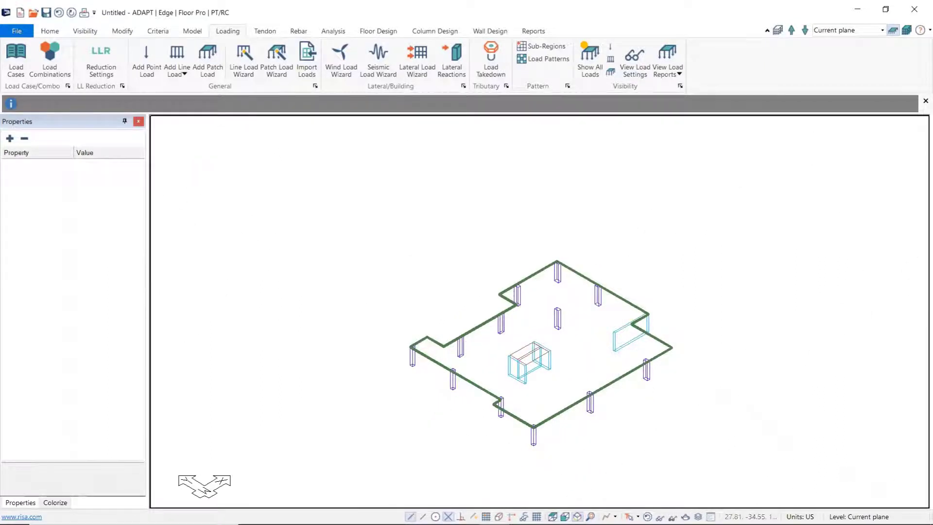
Step: Place two dead load point loads with Fz 1.5 k in the upper-right slab bay, near its two interior columns
{"action": "left_click", "coordinate": [553, 516]}
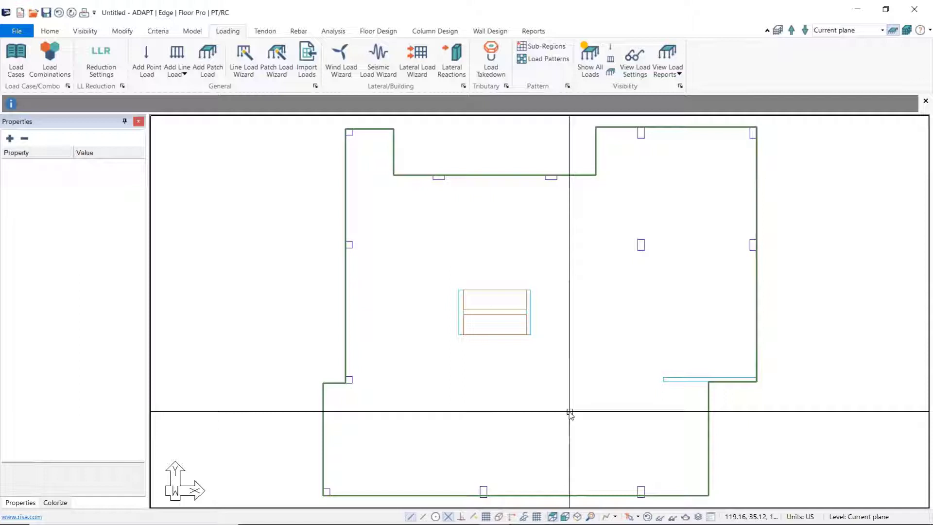
{"action": "middle_click_drag", "start_coordinate": [609, 264], "coordinate": [545, 298]}
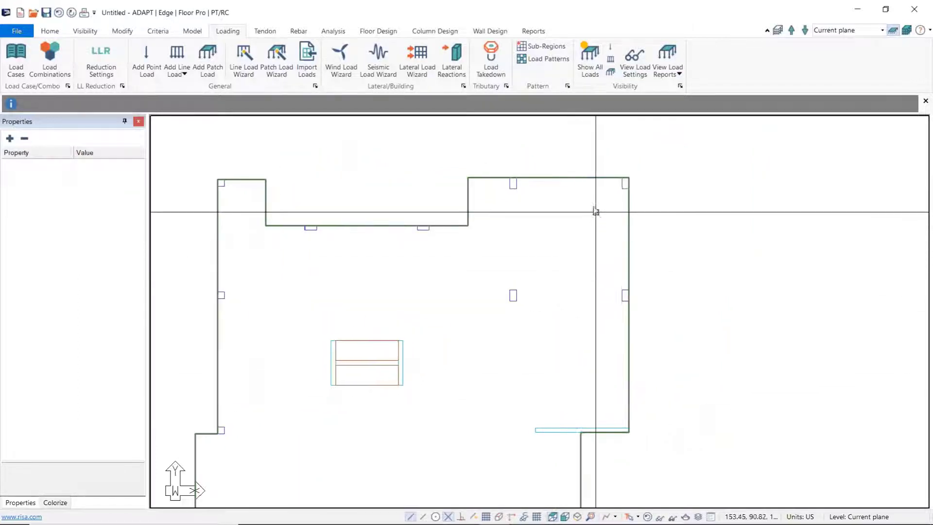
{"action": "scroll", "coordinate": [594, 209], "scroll_direction": "up", "scroll_amount": 2}
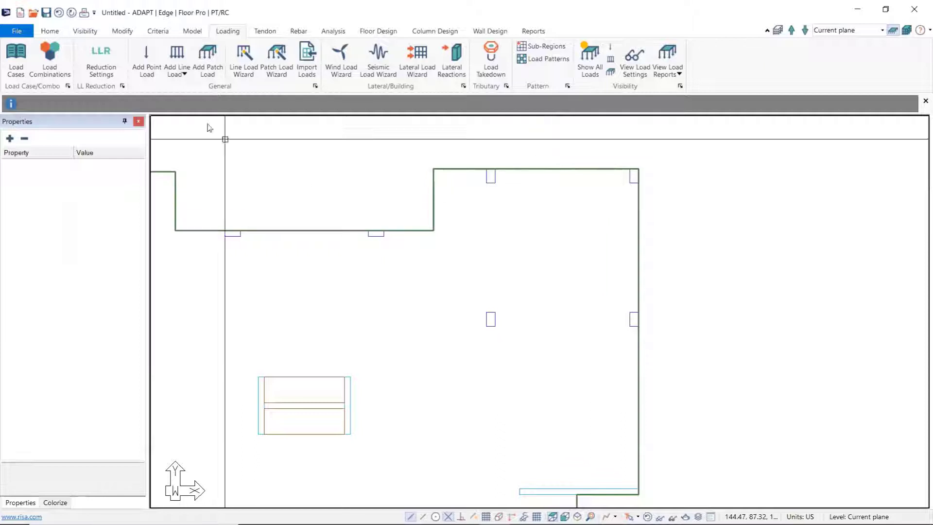
{"action": "left_click", "coordinate": [146, 63]}
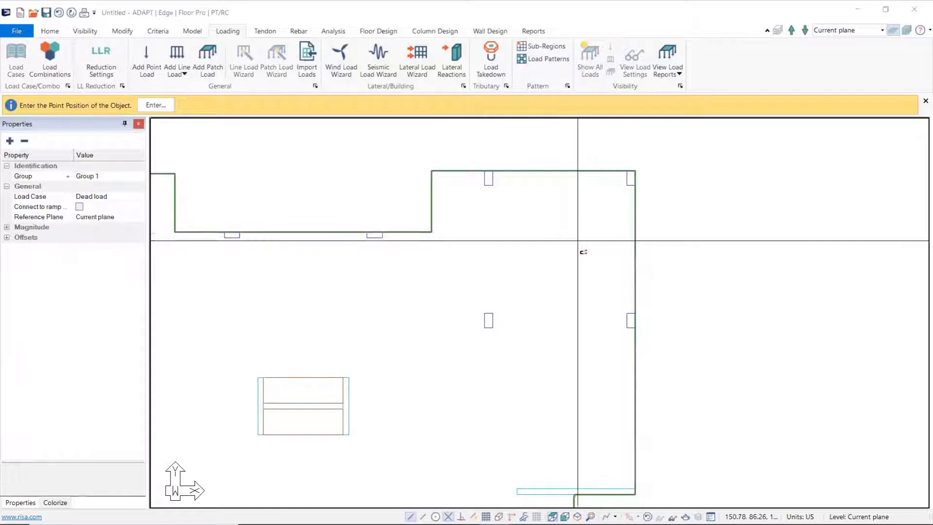
{"action": "left_click", "coordinate": [7, 228]}
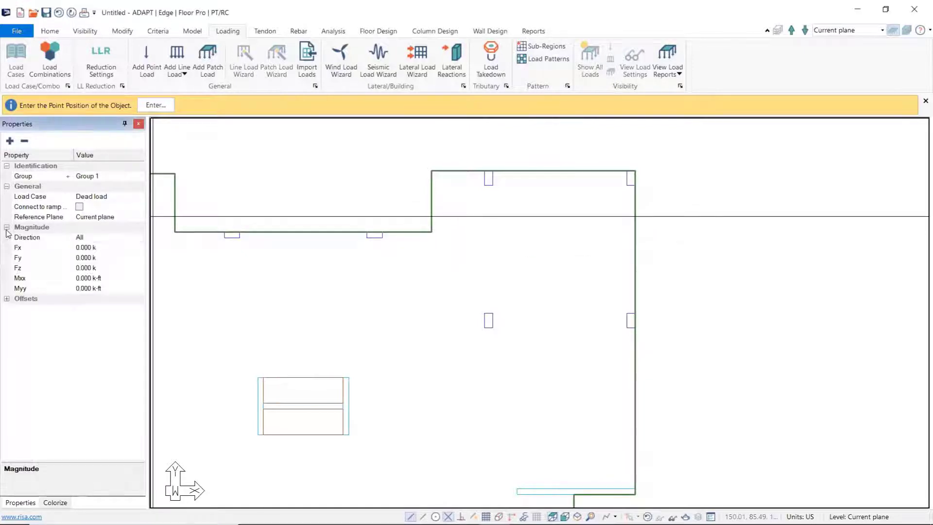
{"action": "left_click", "coordinate": [83, 269]}
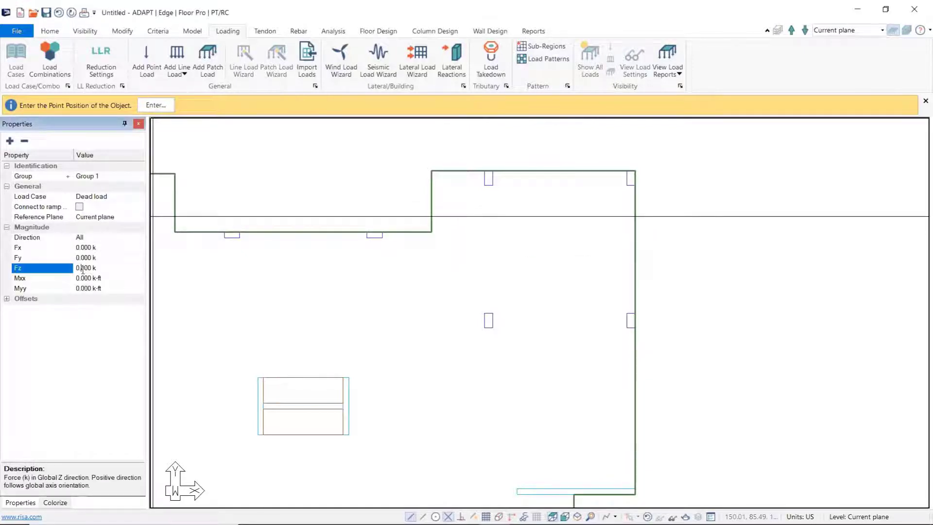
{"action": "type", "text": "1.5"}
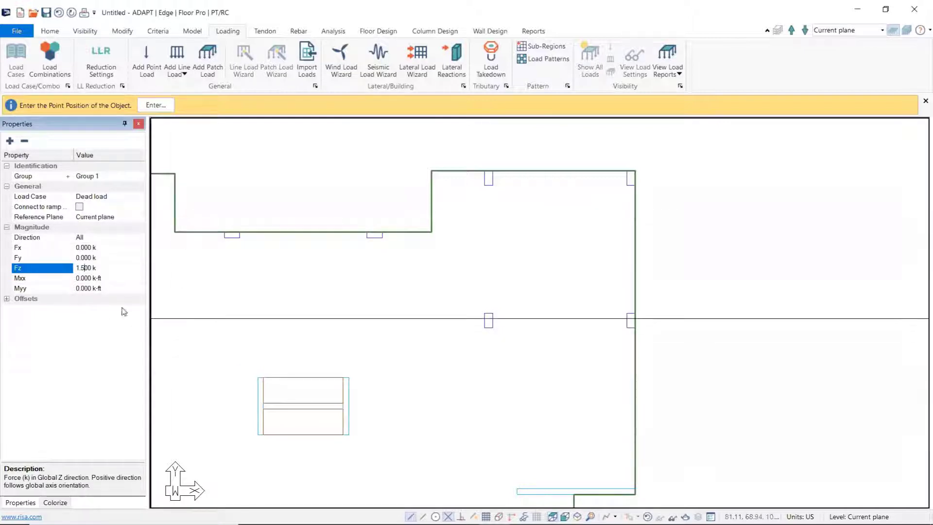
{"action": "left_click", "coordinate": [489, 197]}
{"action": "left_click", "coordinate": [532, 298]}
{"action": "right_click", "coordinate": [503, 349]}
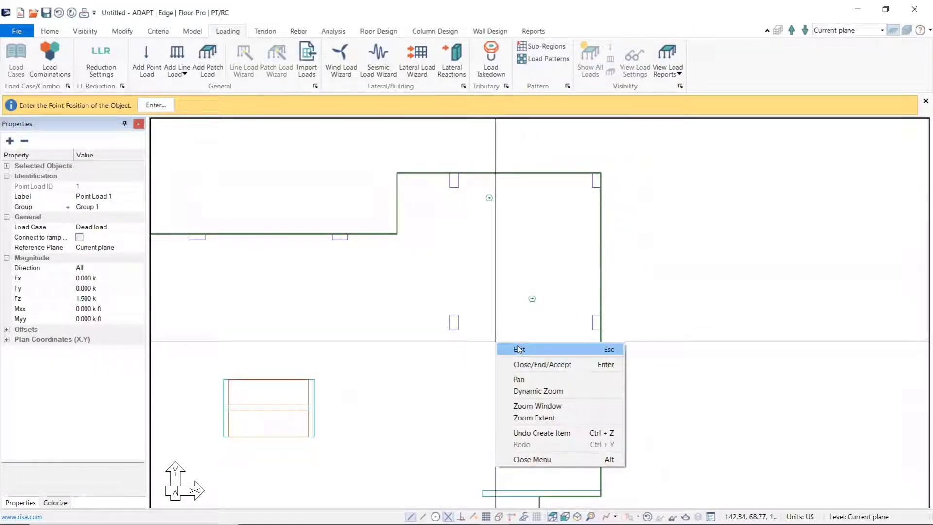
{"action": "left_click", "coordinate": [519, 349]}
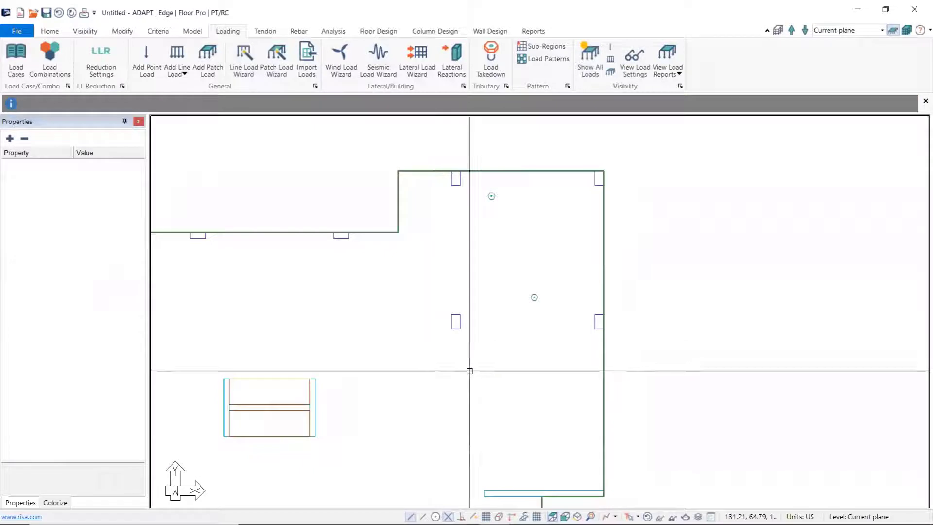
Step: Move the upper point load onto the centre of the nearby column at the slab's upper edge
{"action": "scroll", "coordinate": [492, 198], "scroll_direction": "up", "scroll_amount": 2}
{"action": "left_click", "coordinate": [491, 197]}
{"action": "left_click", "coordinate": [490, 196]}
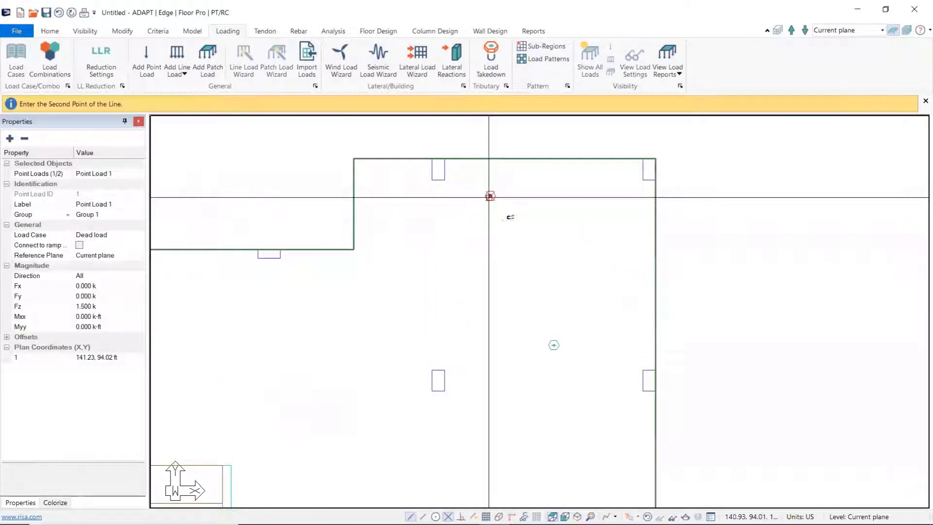
{"action": "left_click", "coordinate": [446, 179]}
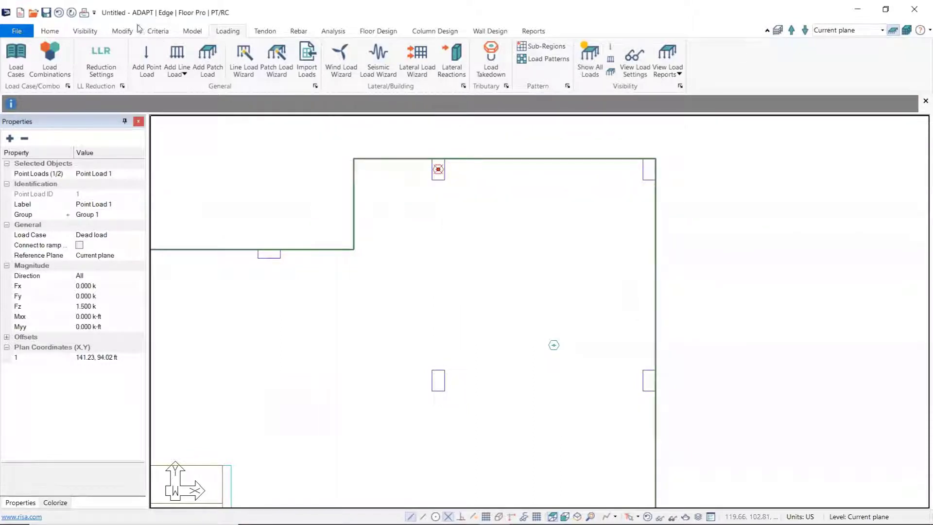
Step: Move the selected point load by coordinates with offsets of 4 ft in X and -3 ft in Y
{"action": "left_click", "coordinate": [123, 31]}
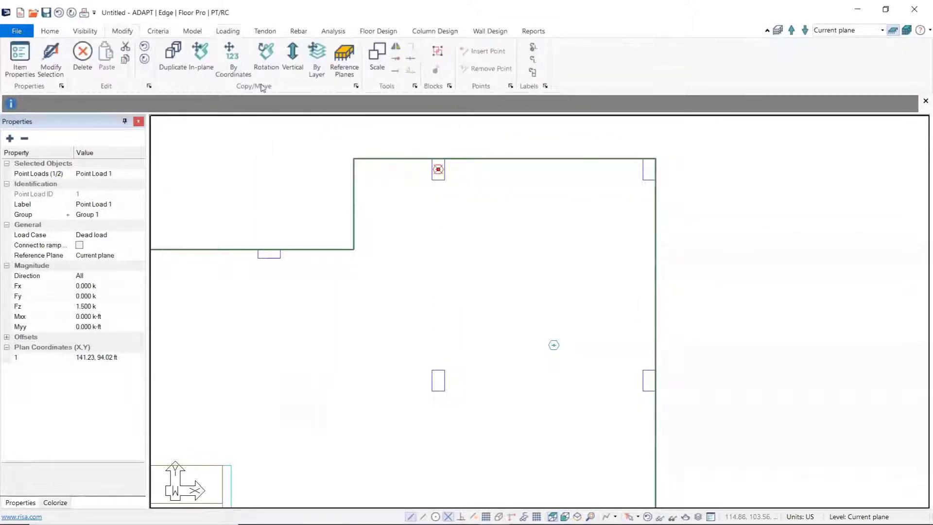
{"action": "left_click", "coordinate": [228, 68]}
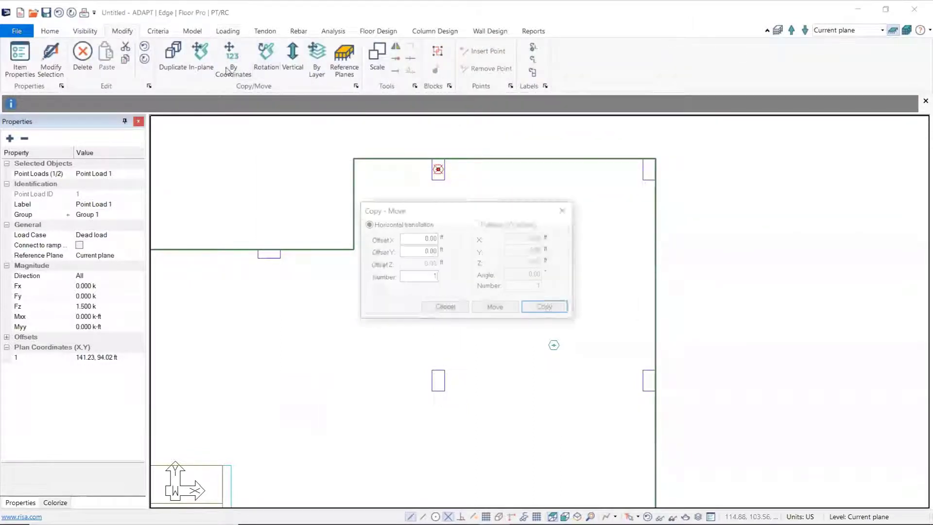
{"action": "double_click", "coordinate": [431, 238]}
{"action": "type", "text": "4"}
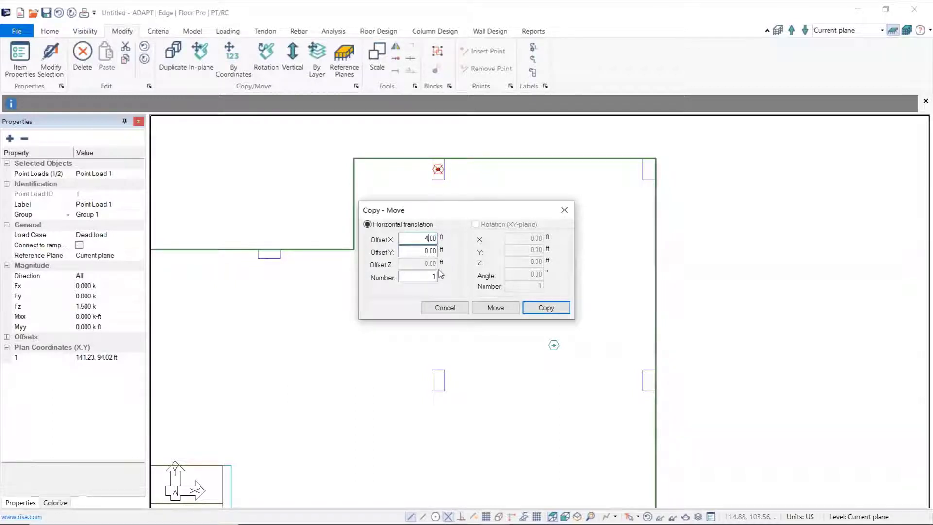
{"action": "double_click", "coordinate": [421, 251]}
{"action": "type", "text": "-3"}
{"action": "left_click", "coordinate": [496, 311]}
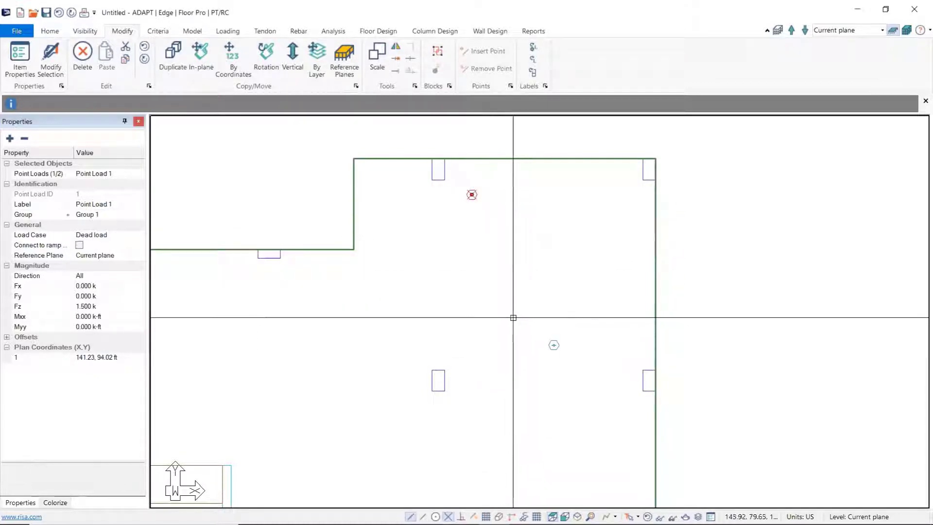
{"action": "key", "text": "Escape"}
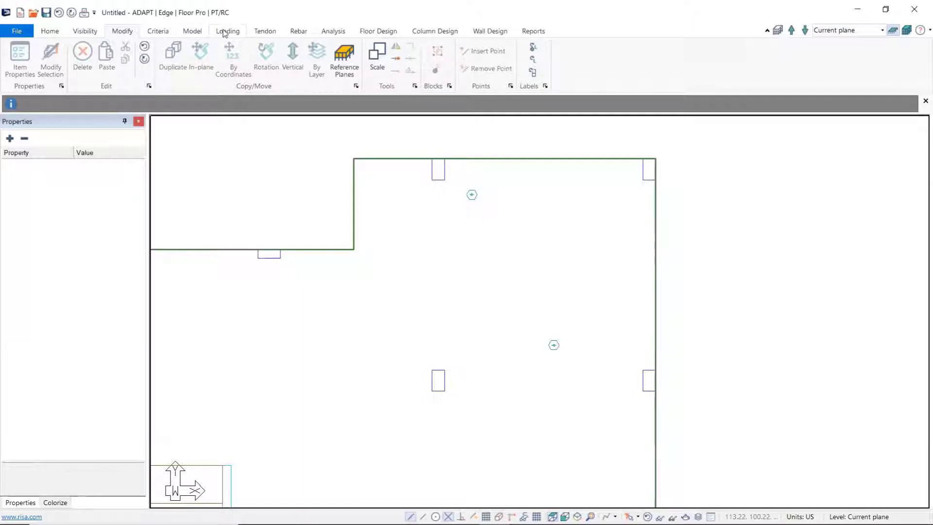
Step: Add a straight-line tendon from slab edge to slab edge through the two columns along the upper-right slab edge
{"action": "left_click", "coordinate": [266, 31]}
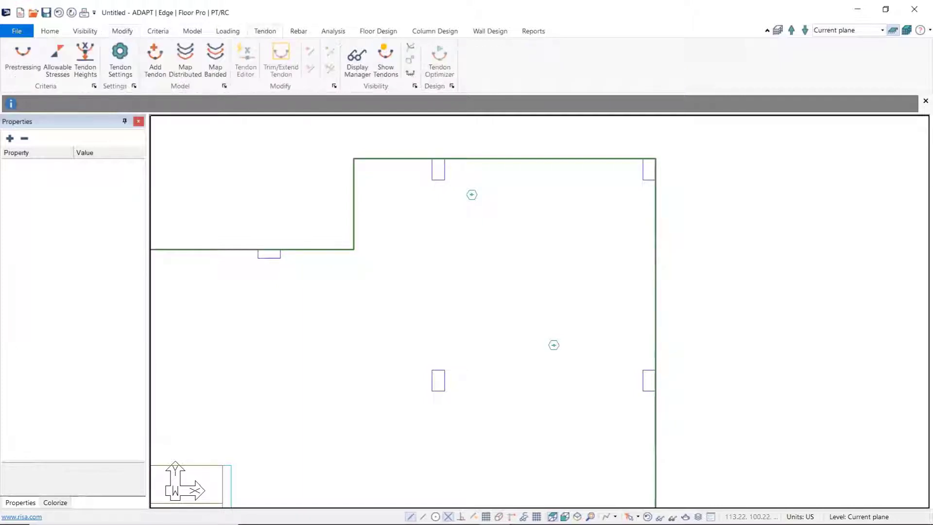
{"action": "left_click", "coordinate": [155, 58]}
{"action": "middle_click_drag", "start_coordinate": [334, 192], "coordinate": [331, 211]}
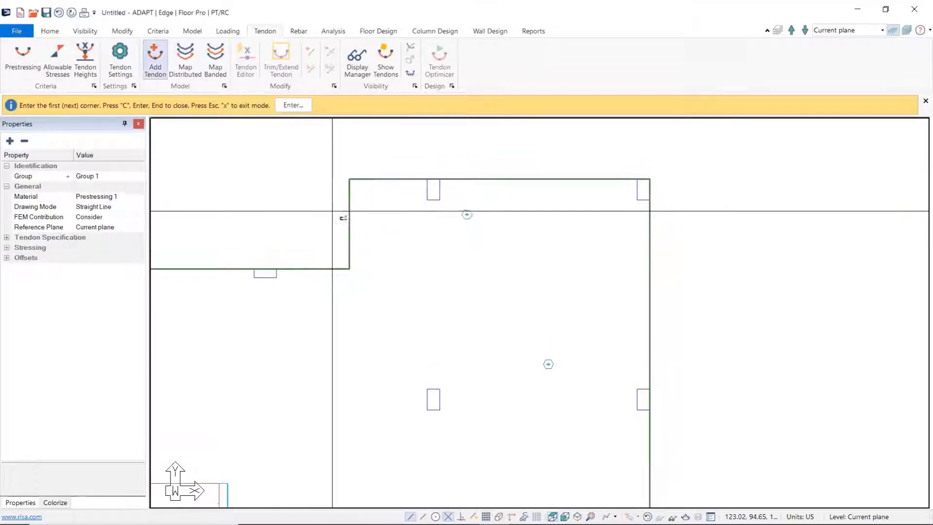
{"action": "left_click", "coordinate": [350, 190]}
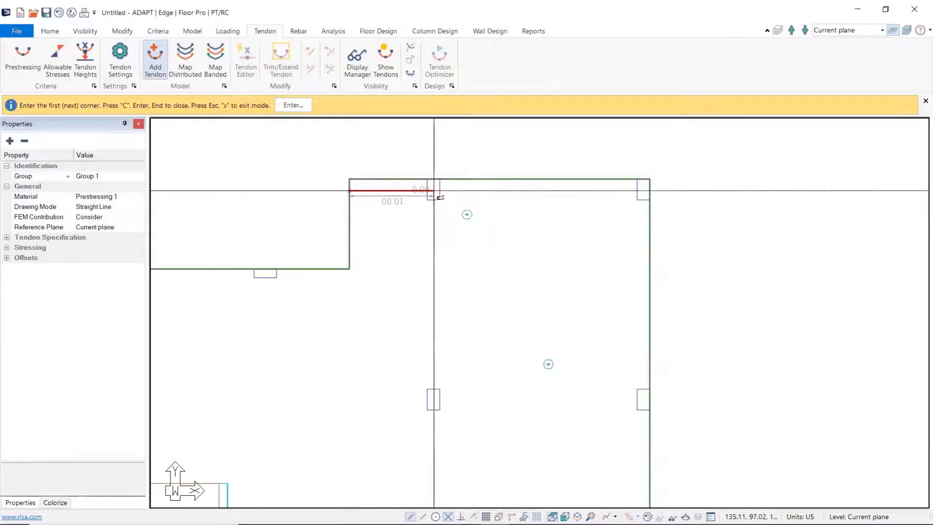
{"action": "left_click", "coordinate": [651, 190]}
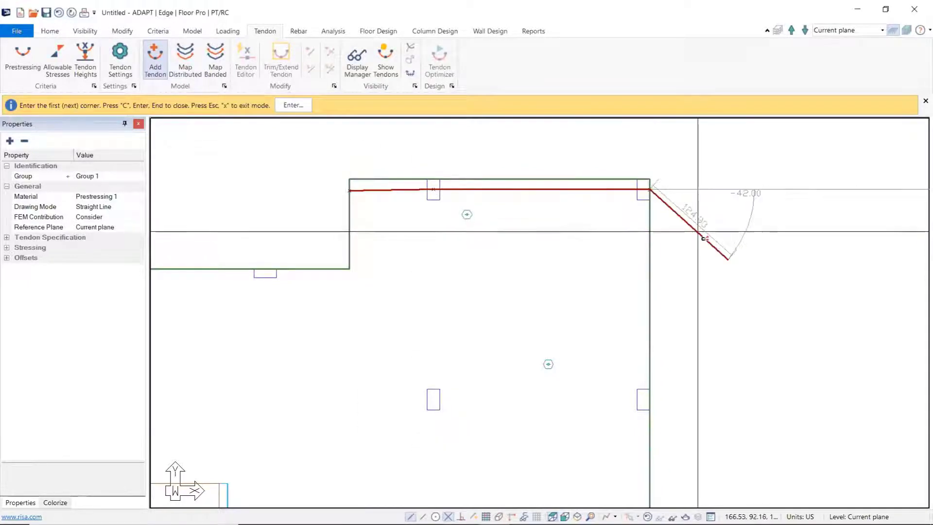
{"action": "key", "text": "Return"}
Step: Add a second tendon from the left slab edge column, passing above the core walls, through the interior column to the right slab edge
{"action": "middle_click_drag", "start_coordinate": [507, 344], "coordinate": [603, 240]}
{"action": "scroll", "coordinate": [603, 240], "scroll_direction": "down", "scroll_amount": 4}
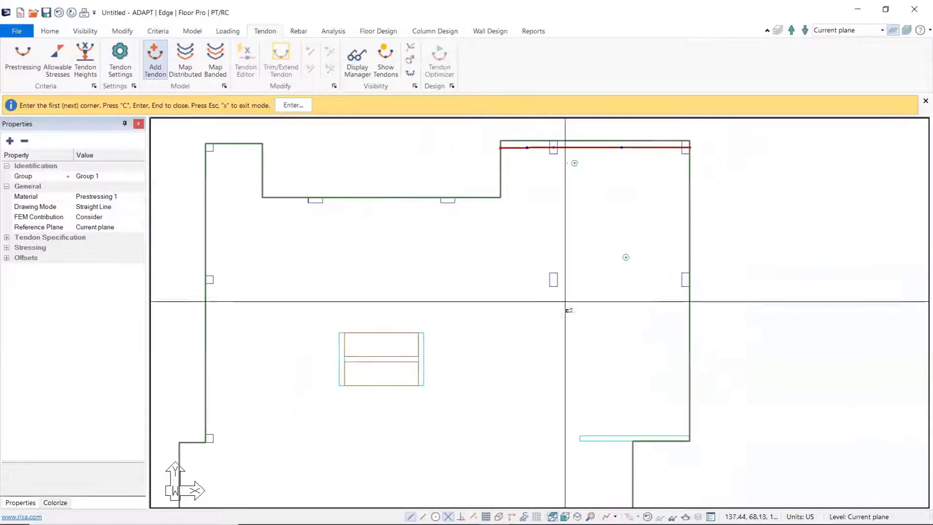
{"action": "scroll", "coordinate": [232, 281], "scroll_direction": "up", "scroll_amount": 2}
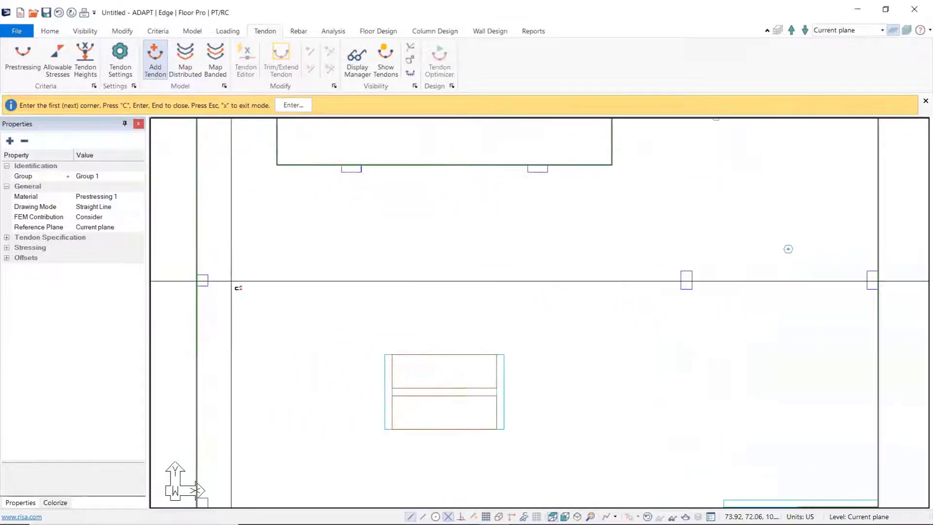
{"action": "key", "text": "alt"}
{"action": "key", "text": "alt+n"}
{"action": "left_click", "coordinate": [197, 280]}
{"action": "left_click", "coordinate": [392, 349]}
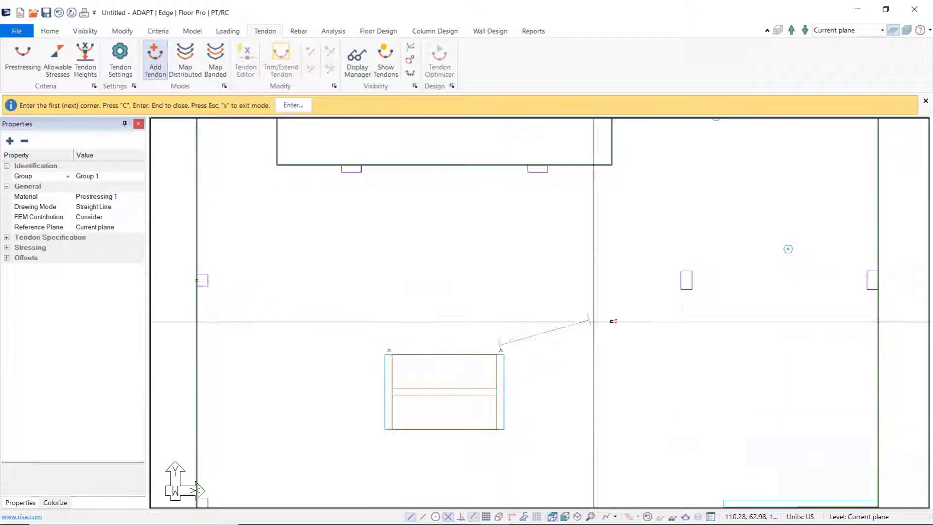
{"action": "left_click", "coordinate": [683, 281]}
{"action": "middle_click_drag", "start_coordinate": [828, 330], "coordinate": [695, 328]}
{"action": "left_click", "coordinate": [745, 280]}
{"action": "scroll", "coordinate": [778, 290], "scroll_direction": "up", "scroll_amount": 3}
{"action": "right_click", "coordinate": [770, 287]}
{"action": "left_click", "coordinate": [785, 290]}
Step: Trim the second tendon's overhanging right end to the slab edge with Trim/Extend Tendon
{"action": "scroll", "coordinate": [749, 278], "scroll_direction": "up", "scroll_amount": 2}
{"action": "scroll", "coordinate": [756, 279], "scroll_direction": "up", "scroll_amount": 2}
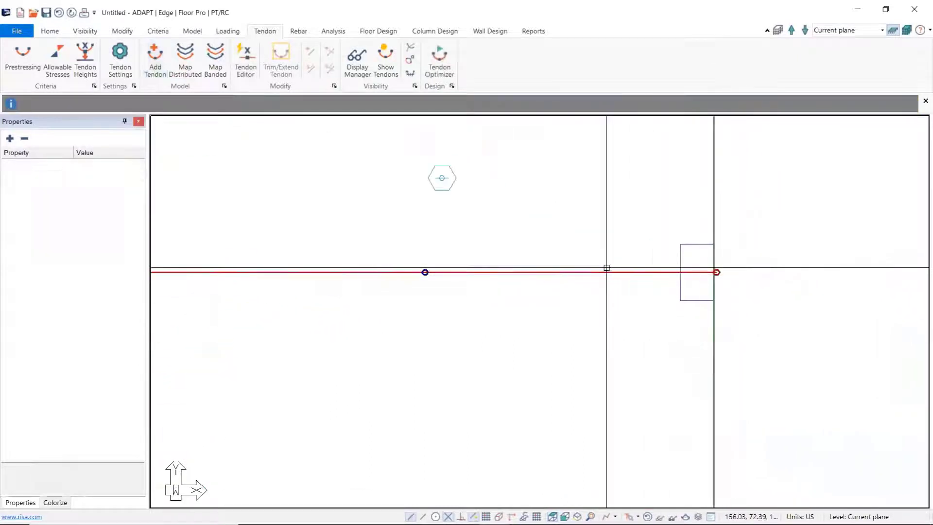
{"action": "left_click", "coordinate": [605, 269]}
{"action": "scroll", "coordinate": [496, 253], "scroll_direction": "down", "scroll_amount": 2}
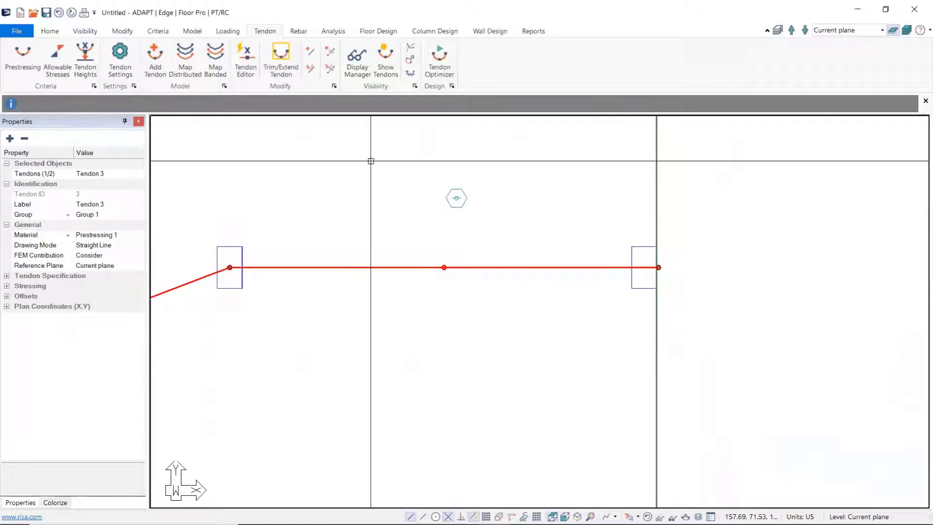
{"action": "left_click", "coordinate": [285, 70]}
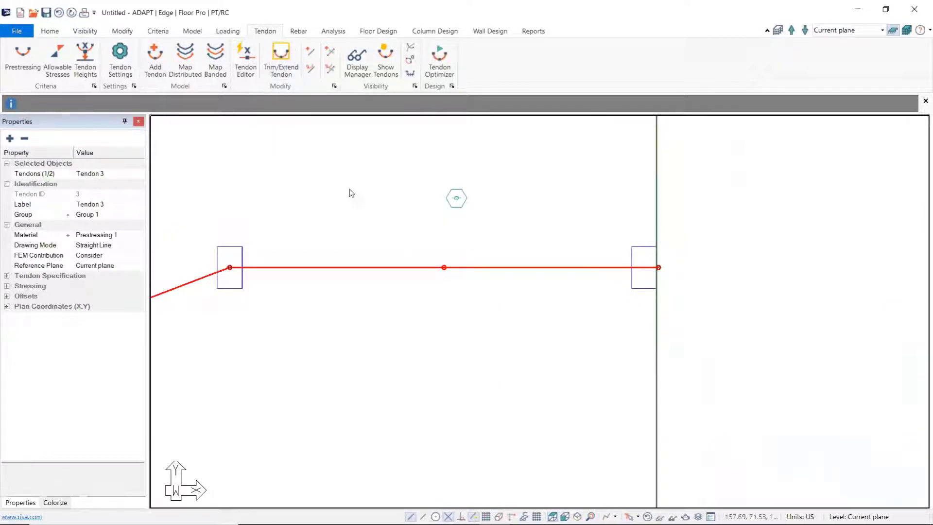
{"action": "scroll", "coordinate": [558, 252], "scroll_direction": "down", "scroll_amount": 3}
{"action": "scroll", "coordinate": [586, 383], "scroll_direction": "up", "scroll_amount": 2}
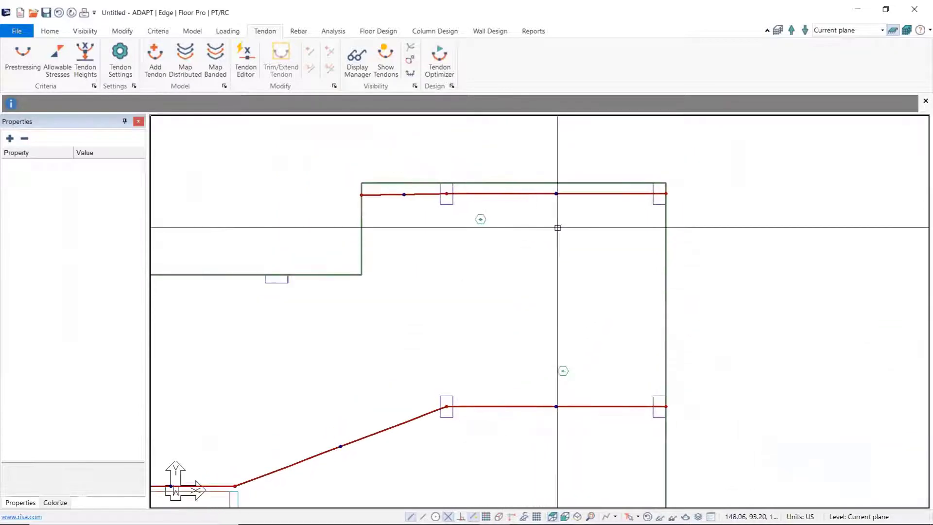
Step: Set the number of strands of the upper tendon to 7
{"action": "left_click", "coordinate": [524, 194]}
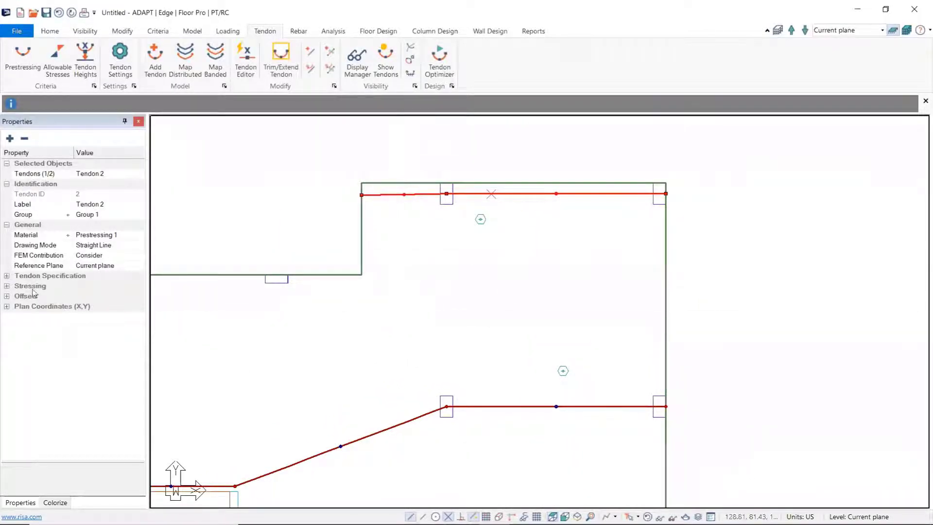
{"action": "left_click", "coordinate": [6, 276]}
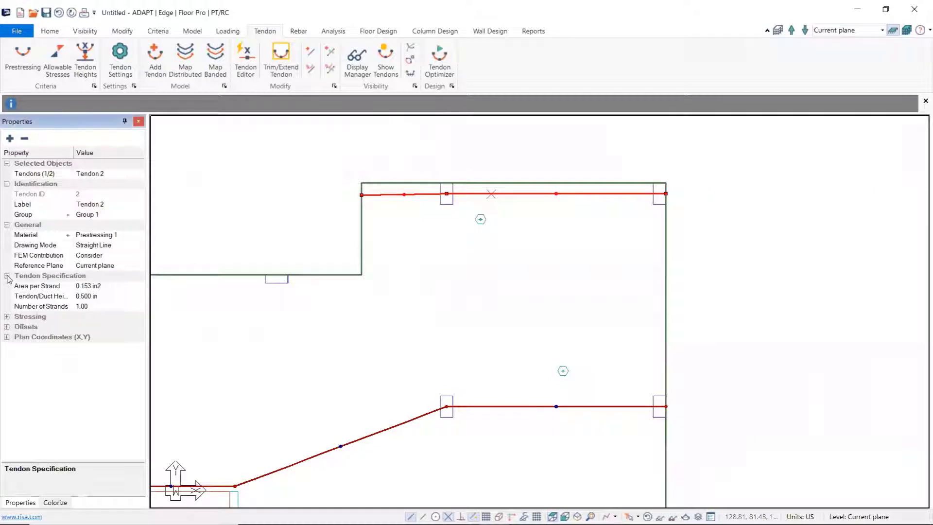
{"action": "left_click", "coordinate": [88, 307]}
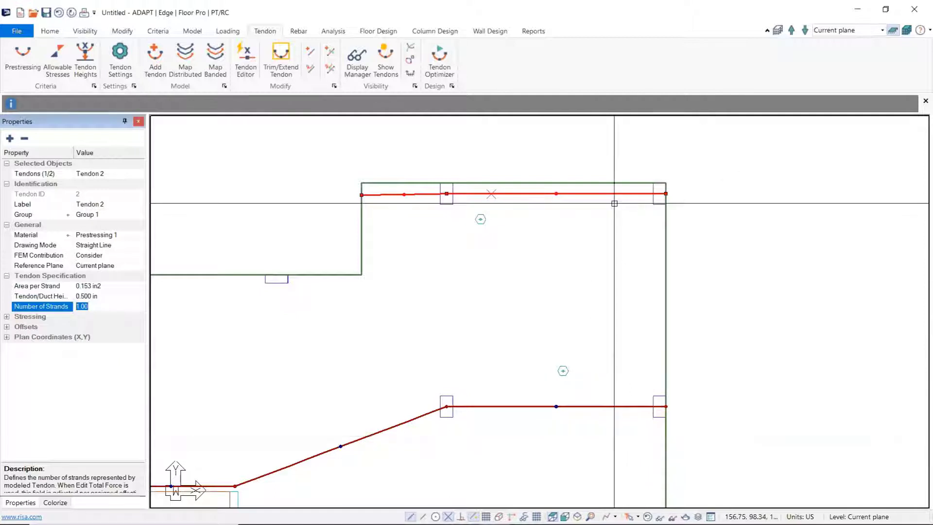
{"action": "left_click", "coordinate": [593, 319]}
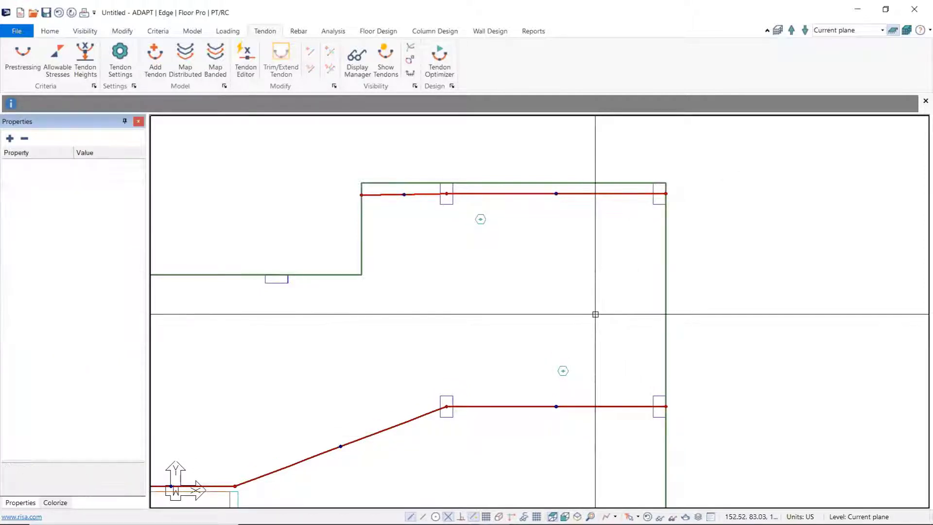
Step: Set the number of strands of the lower tendon to 18
{"action": "left_click", "coordinate": [616, 406]}
{"action": "scroll", "coordinate": [593, 385], "scroll_direction": "down", "scroll_amount": 3}
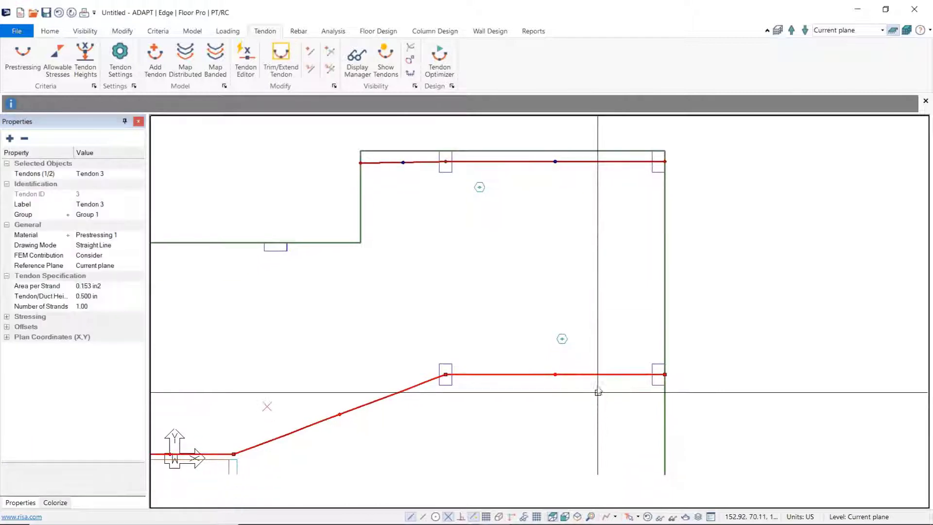
{"action": "left_click", "coordinate": [92, 304]}
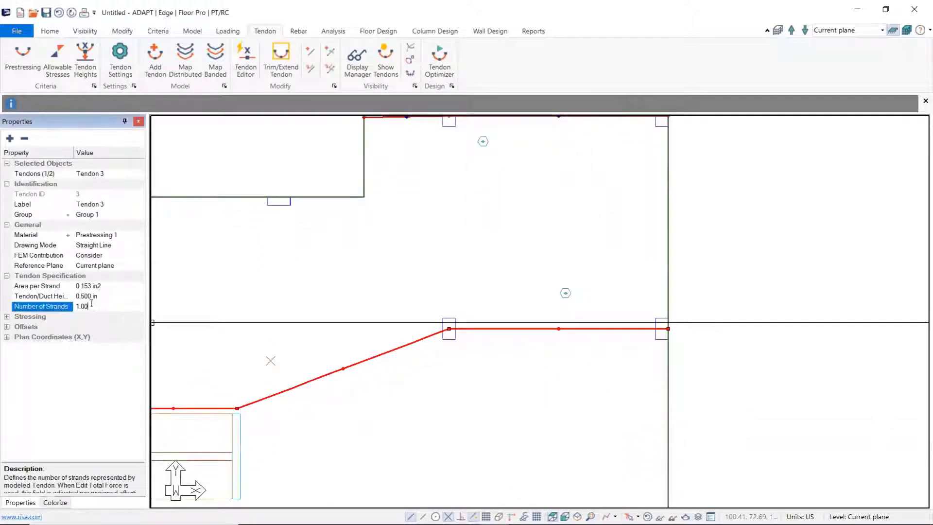
{"action": "double_click", "coordinate": [78, 306]}
{"action": "type", "text": "18"}
{"action": "left_click", "coordinate": [547, 280]}
Step: Set the Span 2 CGS Bottom 1 of the upper tendon to 2.00 in in its shape settings
{"action": "middle_click_drag", "start_coordinate": [510, 253], "coordinate": [506, 321]}
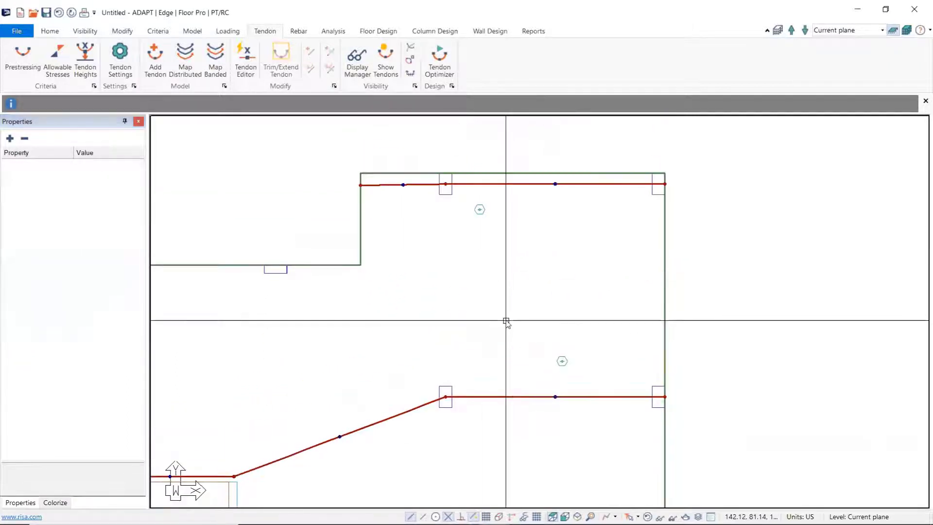
{"action": "left_click", "coordinate": [519, 185]}
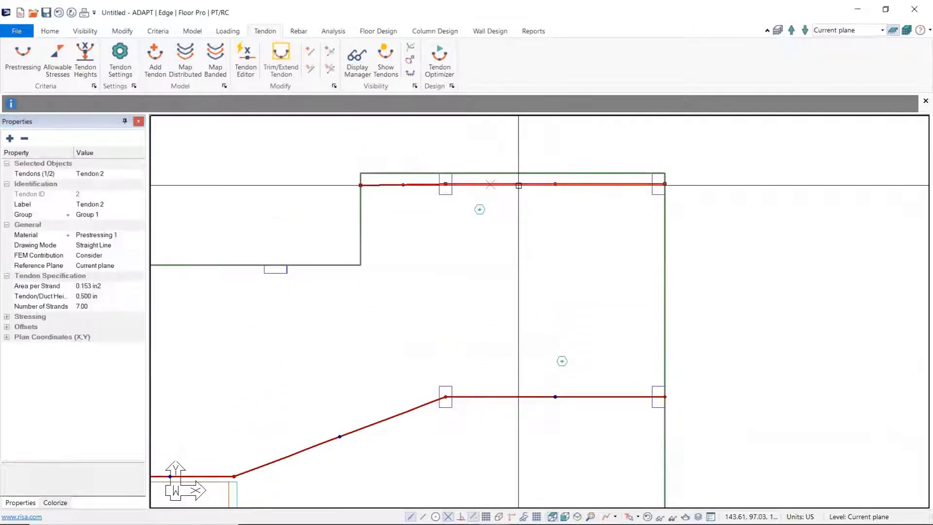
{"action": "double_click", "coordinate": [519, 185]}
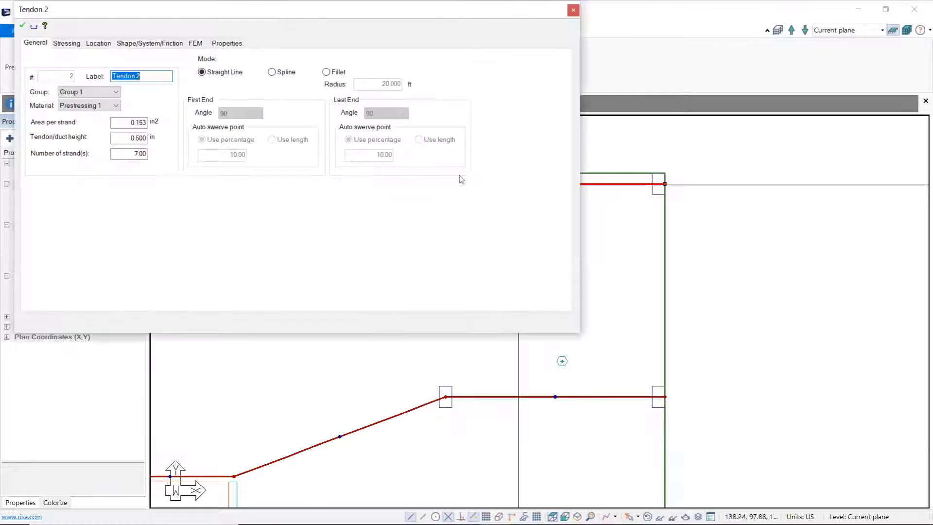
{"action": "left_click", "coordinate": [146, 44]}
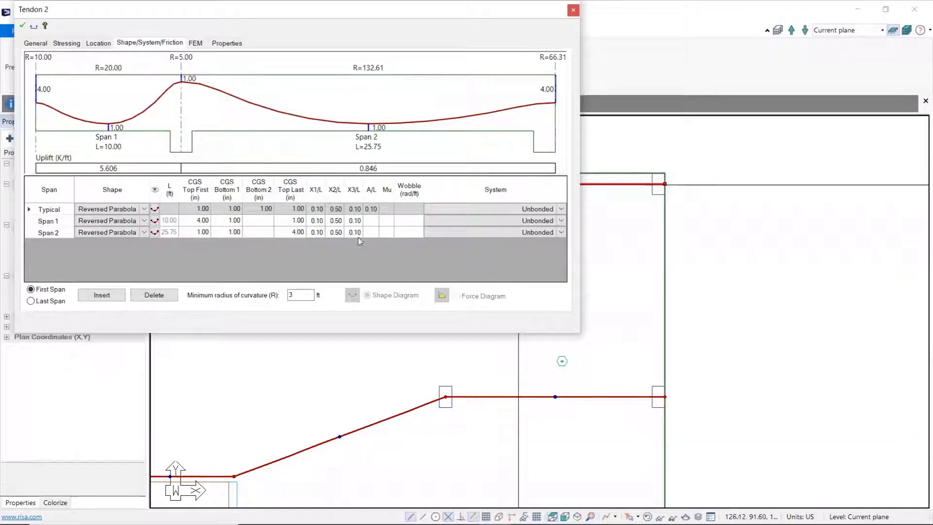
{"action": "left_click", "coordinate": [233, 236]}
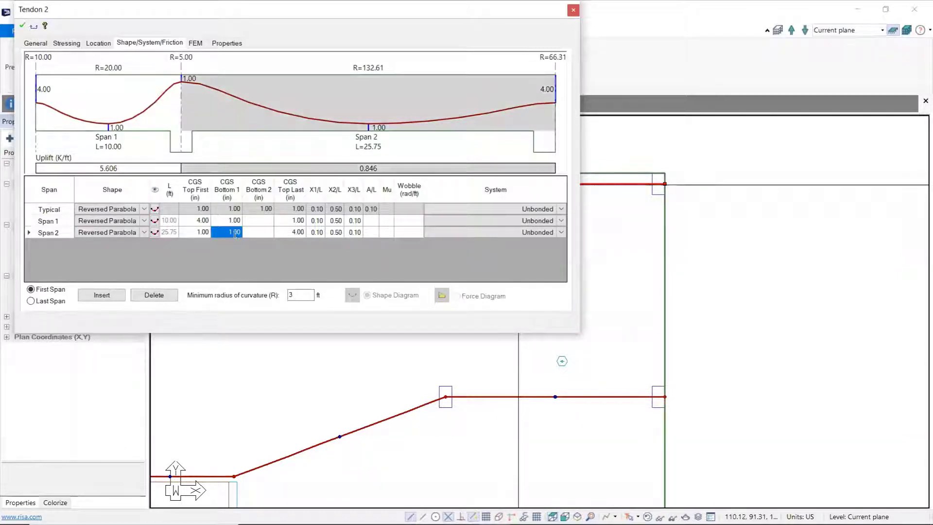
{"action": "type", "text": "1"}
{"action": "type", "text": "2"}
{"action": "left_click", "coordinate": [265, 238]}
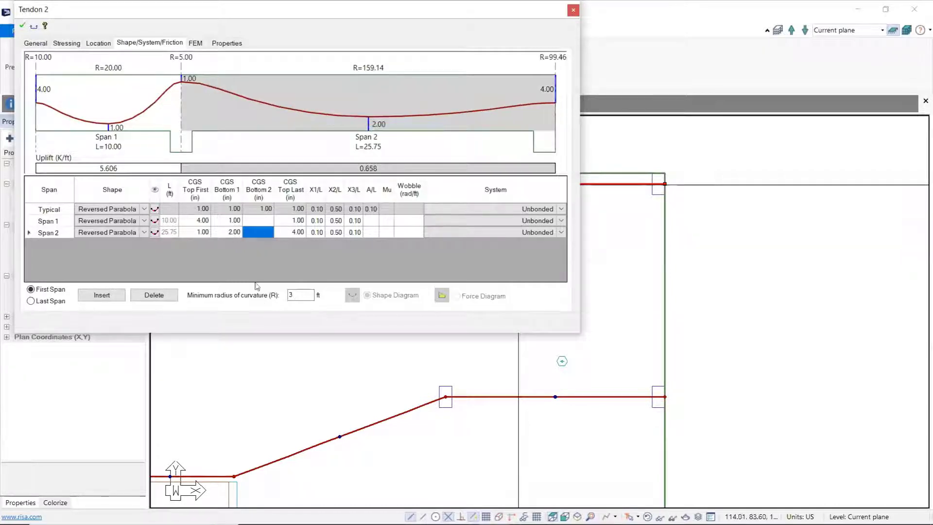
Step: Return the upper tendon's Span 2 CGS Bottom 1 to 1 in, apply it and deselect the tendon
{"action": "left_click", "coordinate": [231, 236]}
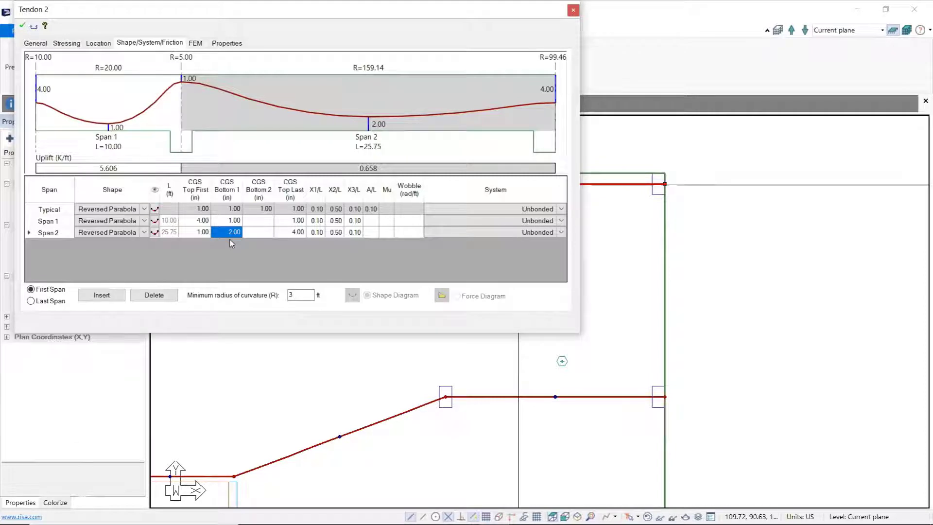
{"action": "type", "text": "1"}
{"action": "left_click", "coordinate": [21, 26]}
{"action": "left_click", "coordinate": [574, 12]}
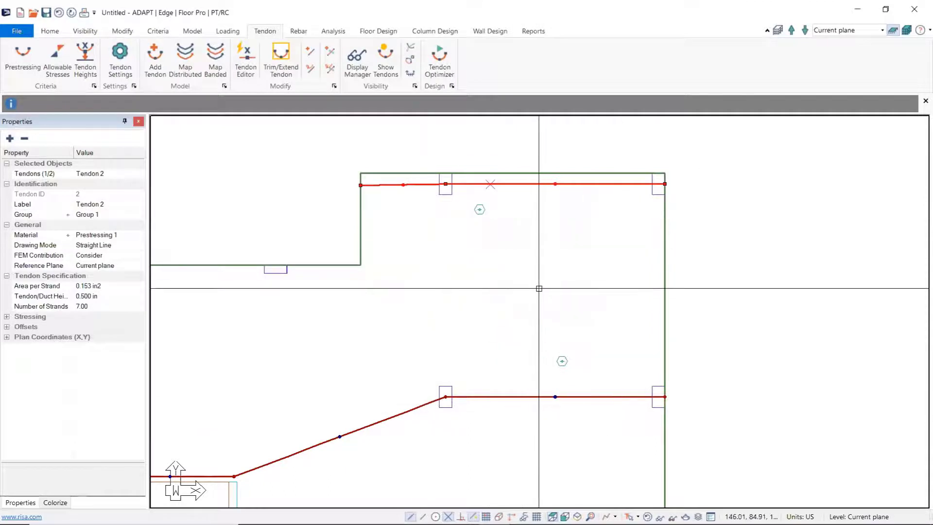
{"action": "key", "text": "Escape"}
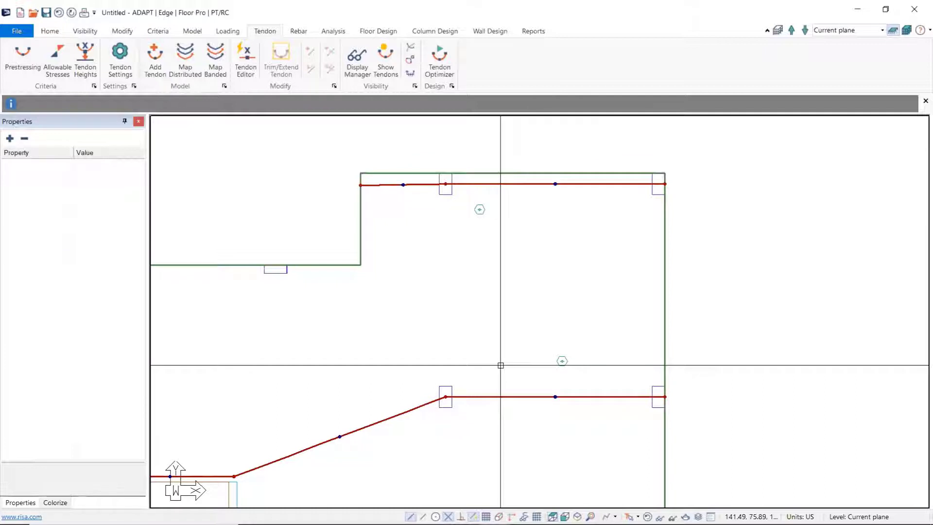
Step: Select the slab region and start the Rebar Mesh Wizard with the reinforcement specified by bar size
{"action": "middle_click_drag", "start_coordinate": [397, 322], "coordinate": [490, 291]}
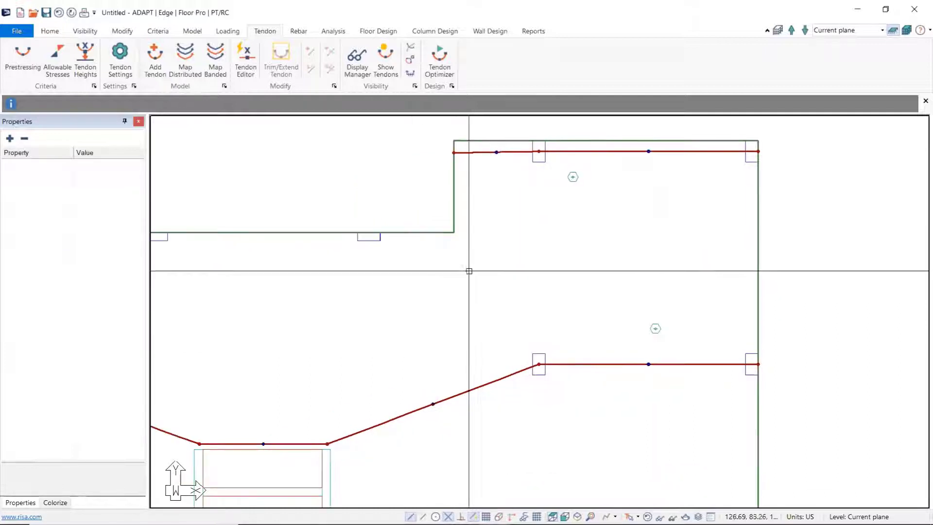
{"action": "left_click", "coordinate": [428, 233]}
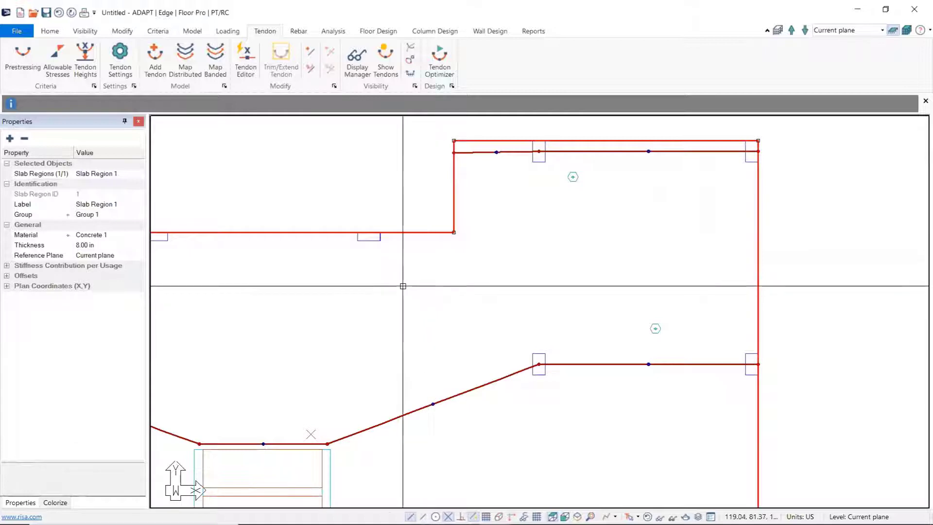
{"action": "scroll", "coordinate": [439, 310], "scroll_direction": "down", "scroll_amount": 2}
{"action": "middle_click_drag", "start_coordinate": [438, 310], "coordinate": [506, 228]}
{"action": "scroll", "coordinate": [558, 252], "scroll_direction": "down", "scroll_amount": 2}
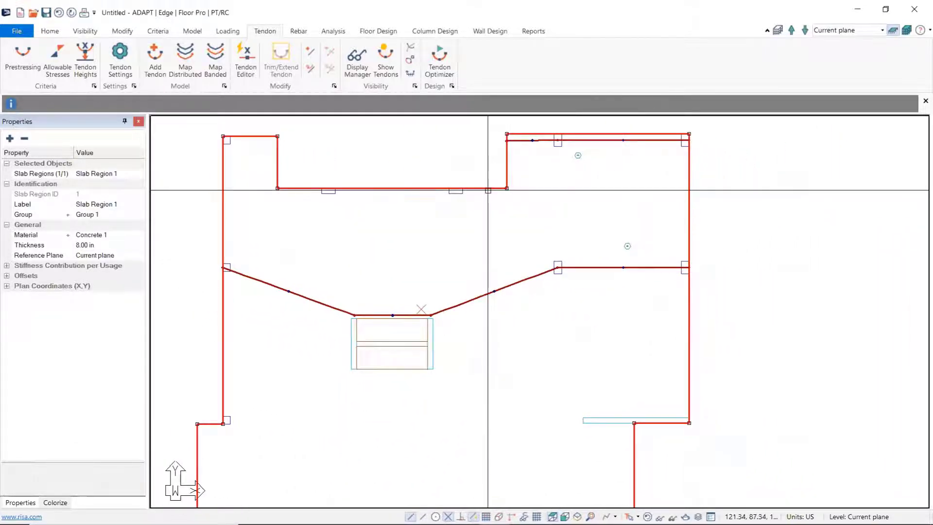
{"action": "left_click", "coordinate": [299, 32]}
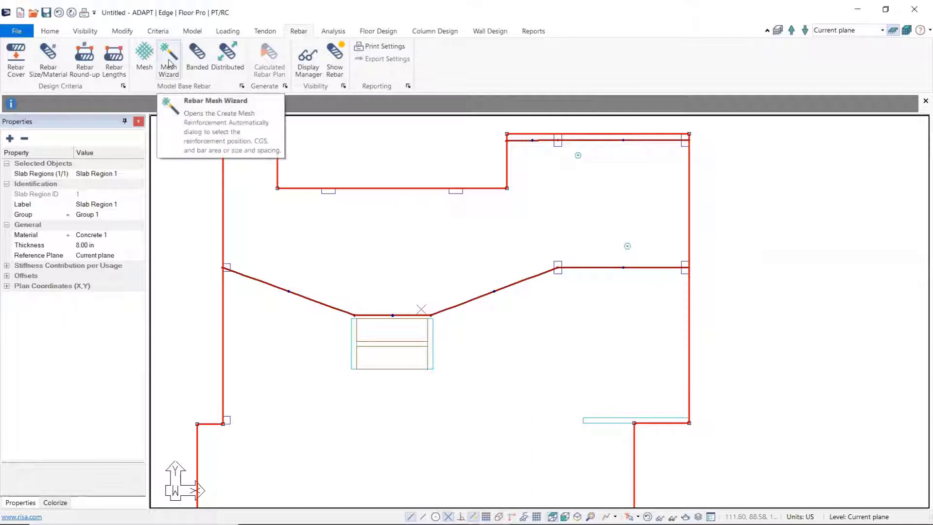
{"action": "left_click", "coordinate": [169, 63]}
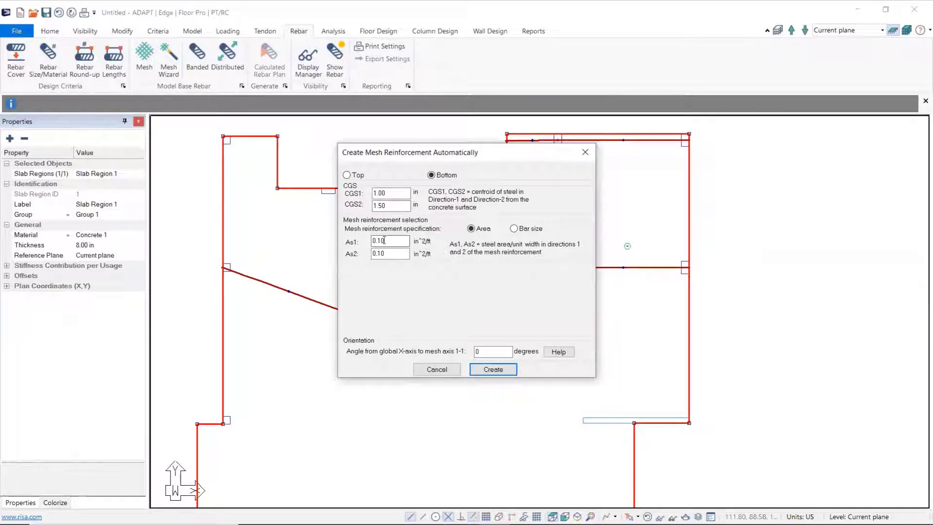
{"action": "left_click", "coordinate": [514, 229]}
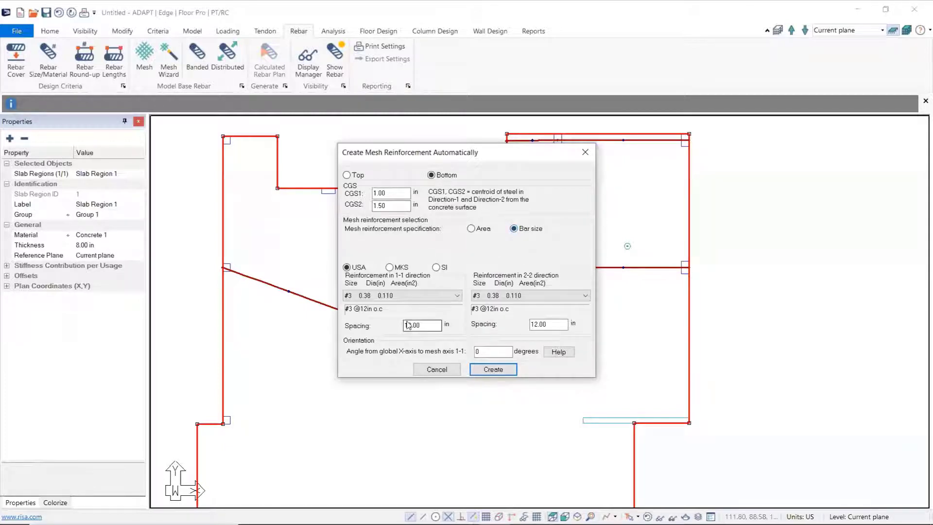
Step: Generate a bottom mesh over the slab with #5 bars at 12 in spacing in both directions
{"action": "left_click", "coordinate": [457, 295]}
{"action": "left_click", "coordinate": [391, 322]}
{"action": "left_click", "coordinate": [582, 297]}
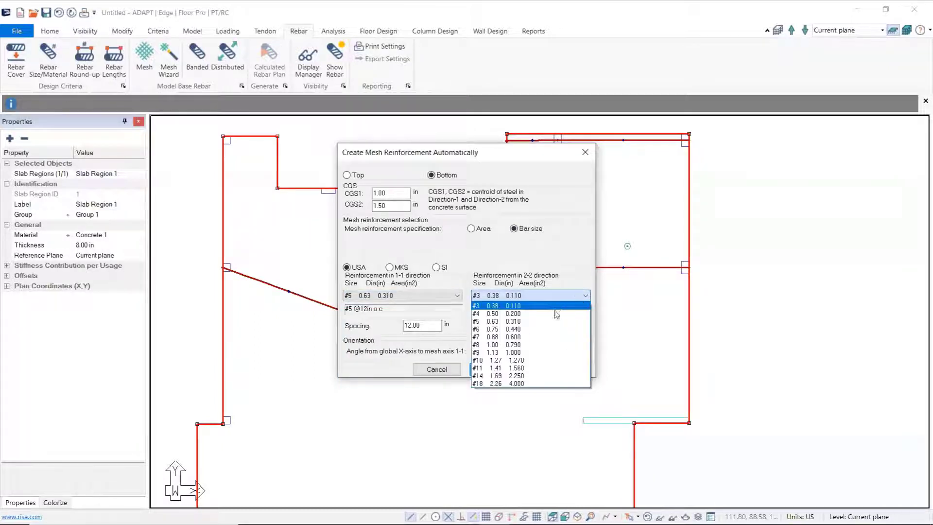
{"action": "left_click", "coordinate": [523, 323]}
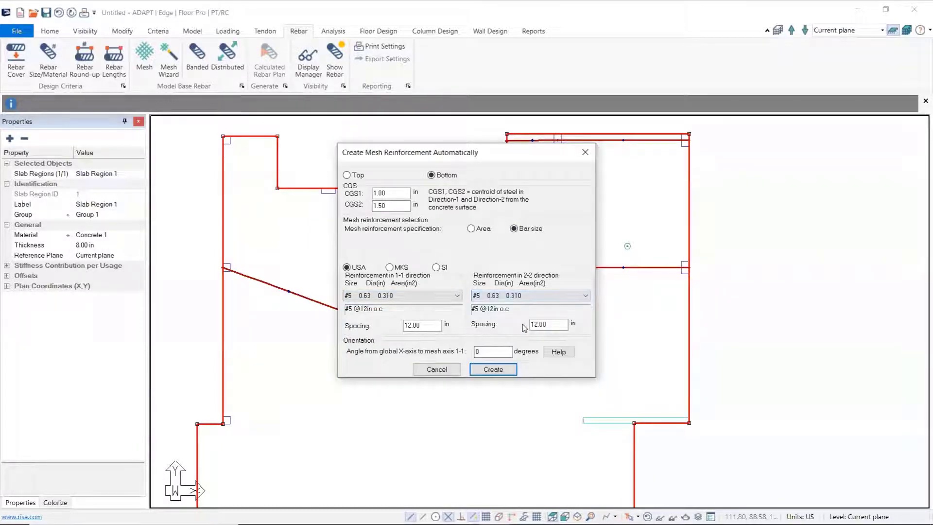
{"action": "left_click", "coordinate": [502, 371]}
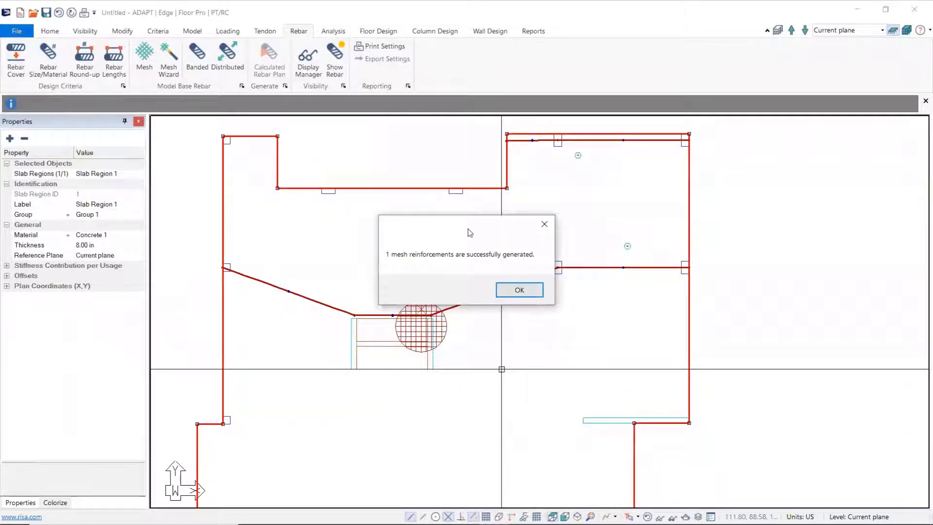
{"action": "left_click", "coordinate": [520, 290]}
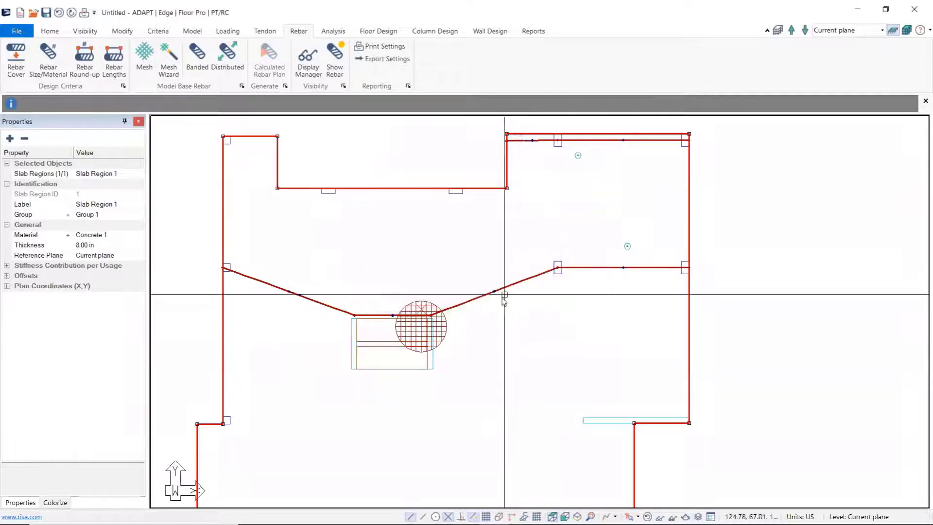
Step: Examine the bottom mesh reinforcement's properties and its extent over the slab outline
{"action": "left_click", "coordinate": [444, 329]}
{"action": "scroll", "coordinate": [284, 217], "scroll_direction": "up", "scroll_amount": 3}
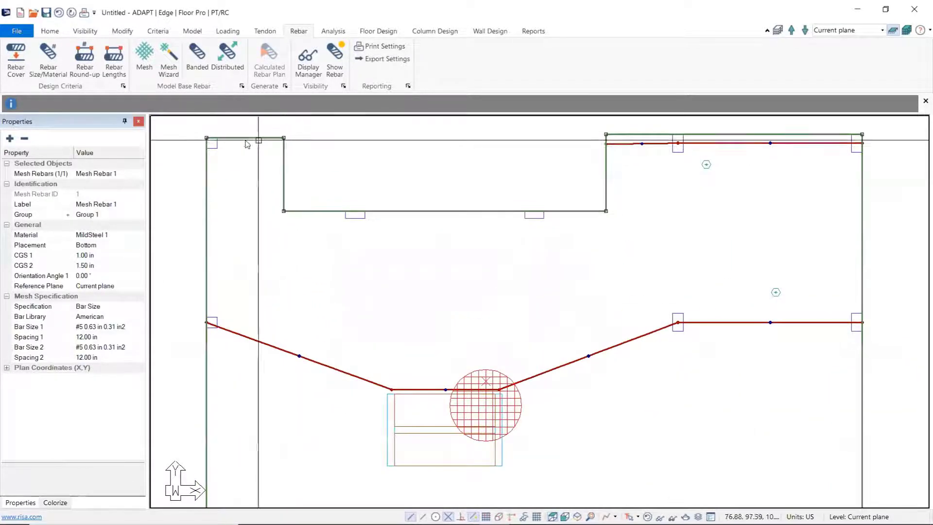
{"action": "scroll", "coordinate": [474, 257], "scroll_direction": "down", "scroll_amount": 2}
{"action": "middle_click_drag", "start_coordinate": [517, 326], "coordinate": [509, 236]}
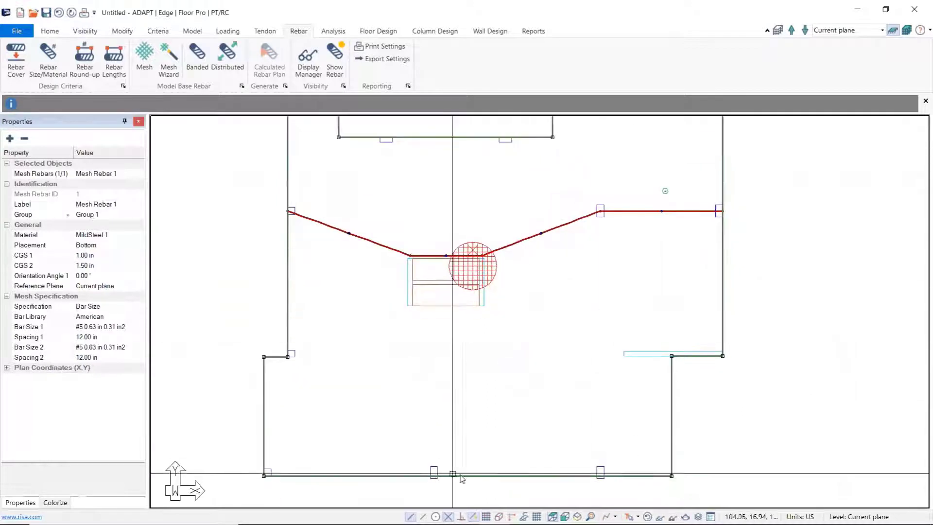
{"action": "left_click", "coordinate": [585, 342]}
{"action": "middle_click_drag", "start_coordinate": [652, 255], "coordinate": [615, 389]}
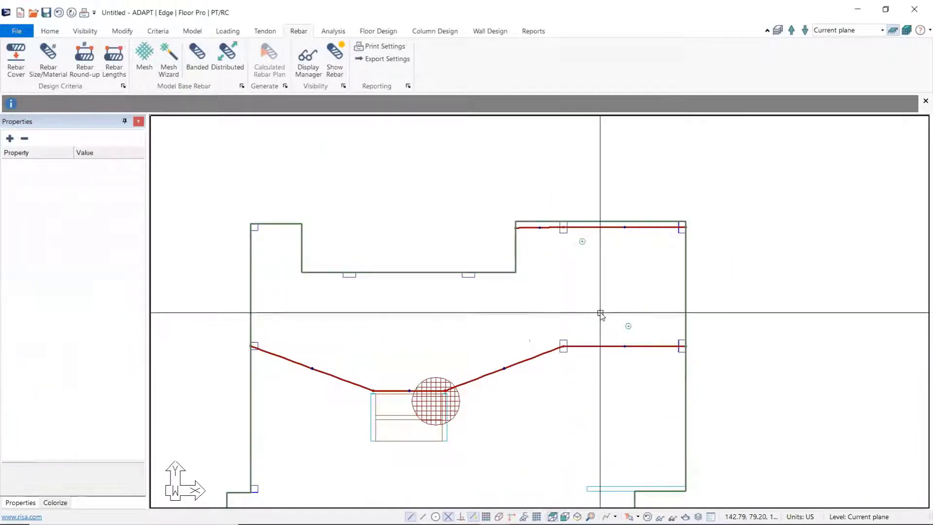
Step: Draw a horizontal banded rebar about 12 ft long just below the upper tendon, centred near its interior column
{"action": "middle_click_drag", "start_coordinate": [600, 313], "coordinate": [549, 342]}
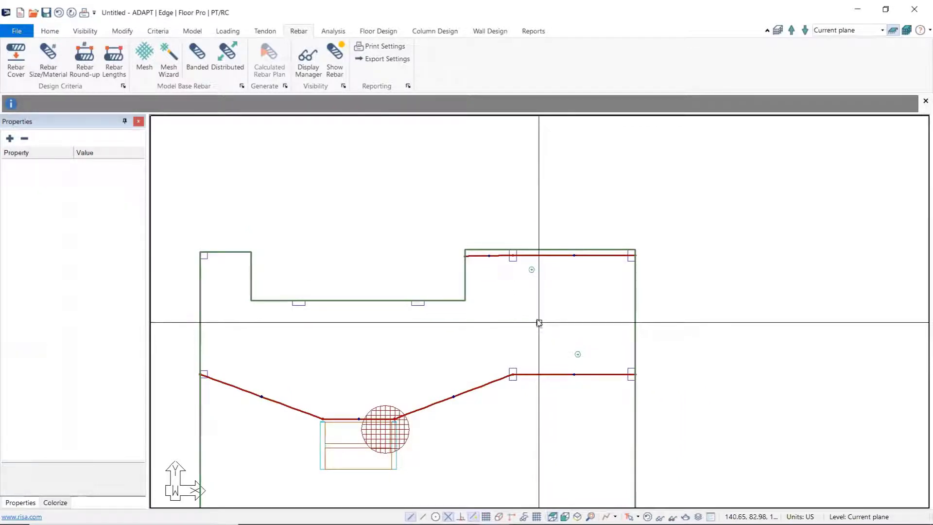
{"action": "scroll", "coordinate": [535, 316], "scroll_direction": "up", "scroll_amount": 4}
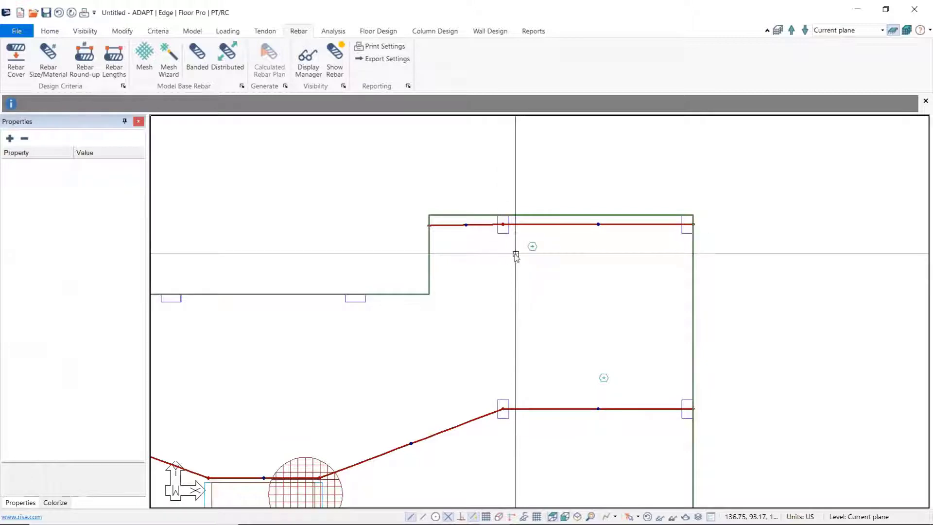
{"action": "middle_click_drag", "start_coordinate": [510, 265], "coordinate": [486, 275]}
{"action": "scroll", "coordinate": [486, 274], "scroll_direction": "up", "scroll_amount": 2}
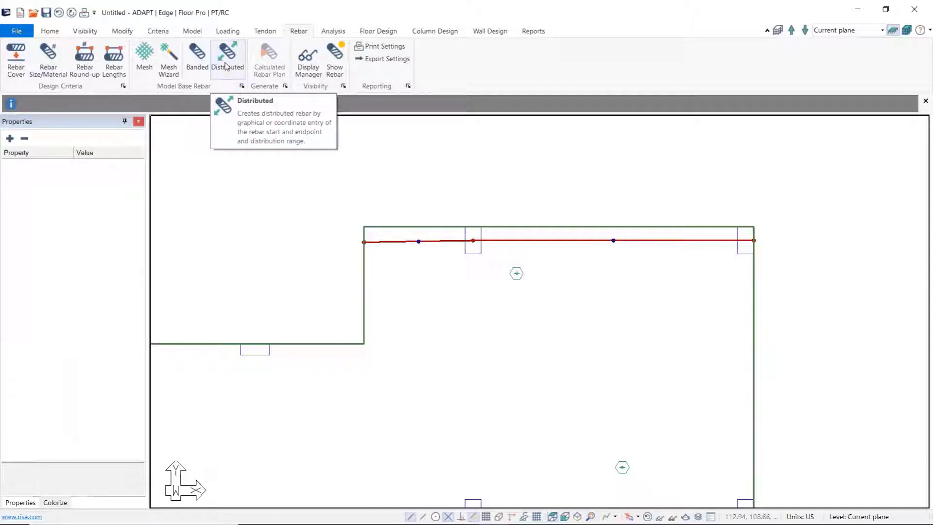
{"action": "left_click", "coordinate": [203, 68]}
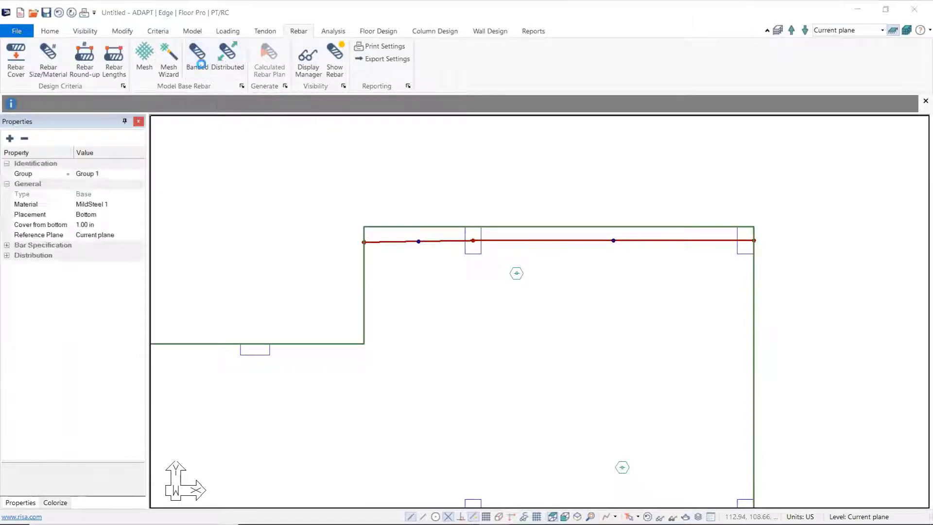
{"action": "middle_click_drag", "start_coordinate": [429, 281], "coordinate": [375, 248]}
{"action": "scroll", "coordinate": [373, 246], "scroll_direction": "up", "scroll_amount": 2}
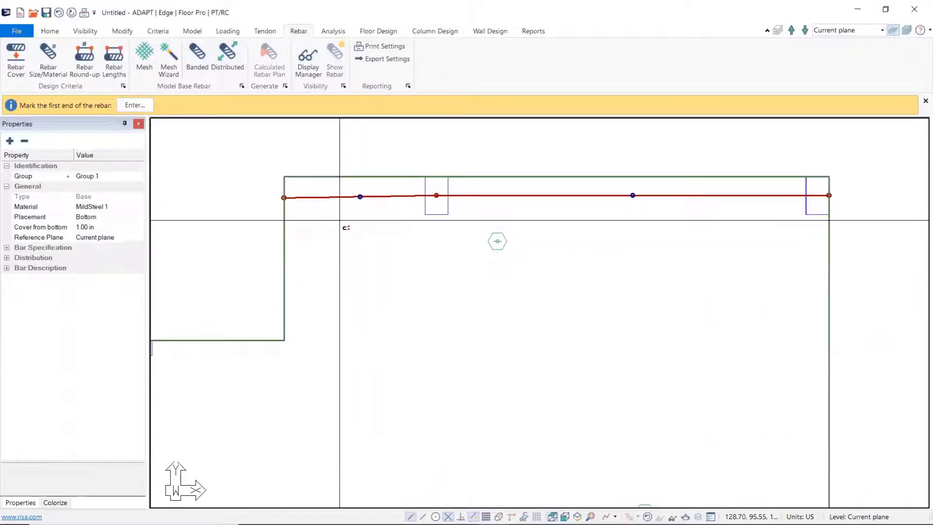
{"action": "left_click", "coordinate": [340, 220]}
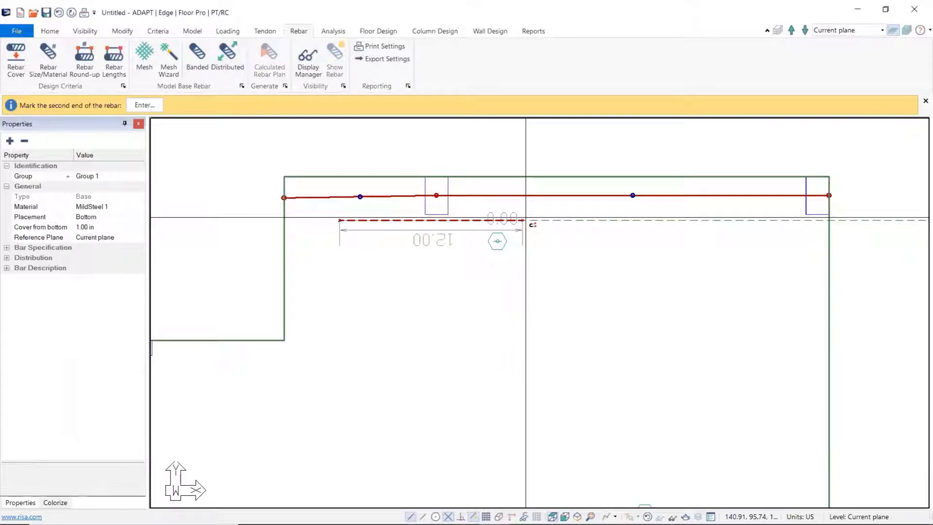
{"action": "left_click", "coordinate": [526, 218]}
{"action": "right_click", "coordinate": [472, 285]}
{"action": "left_click", "coordinate": [488, 296]}
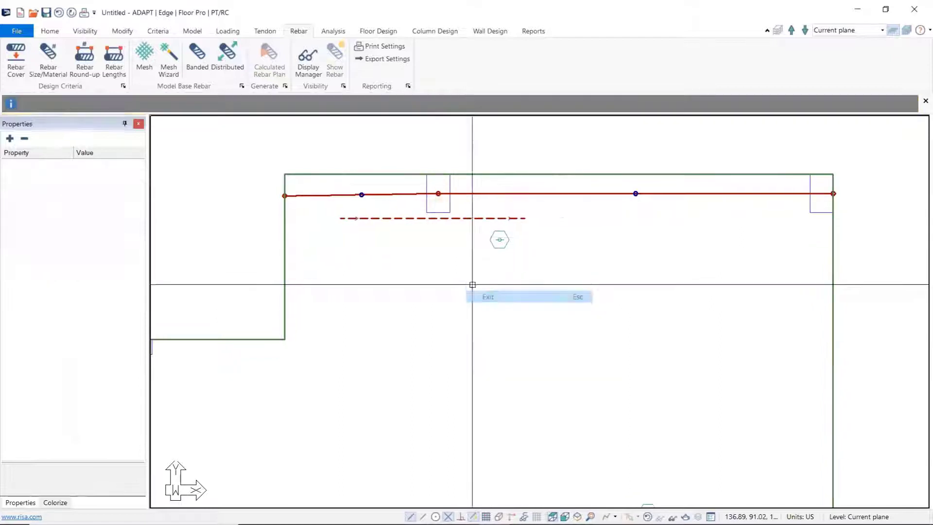
Step: Change the placement of the banded rebar near the upper interior column to Top
{"action": "left_click", "coordinate": [411, 219]}
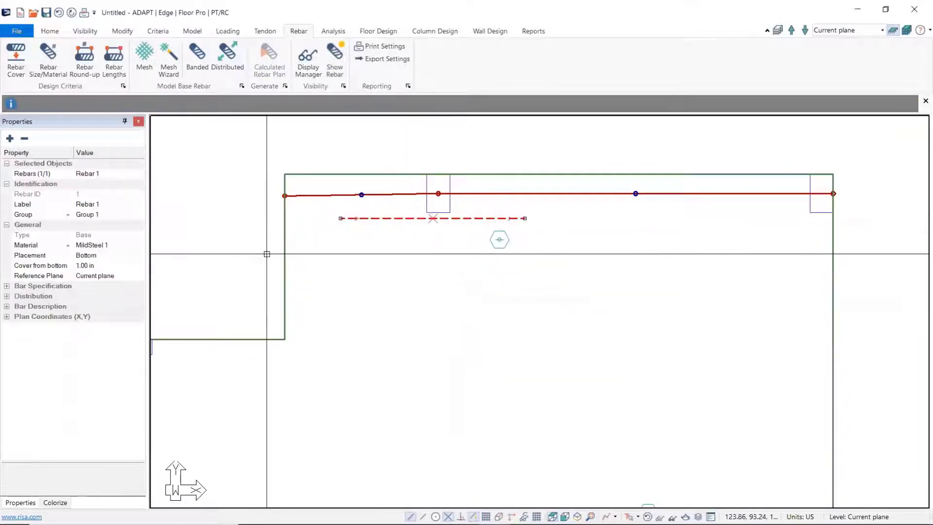
{"action": "left_click", "coordinate": [129, 258]}
{"action": "left_click", "coordinate": [138, 256]}
{"action": "left_click", "coordinate": [107, 266]}
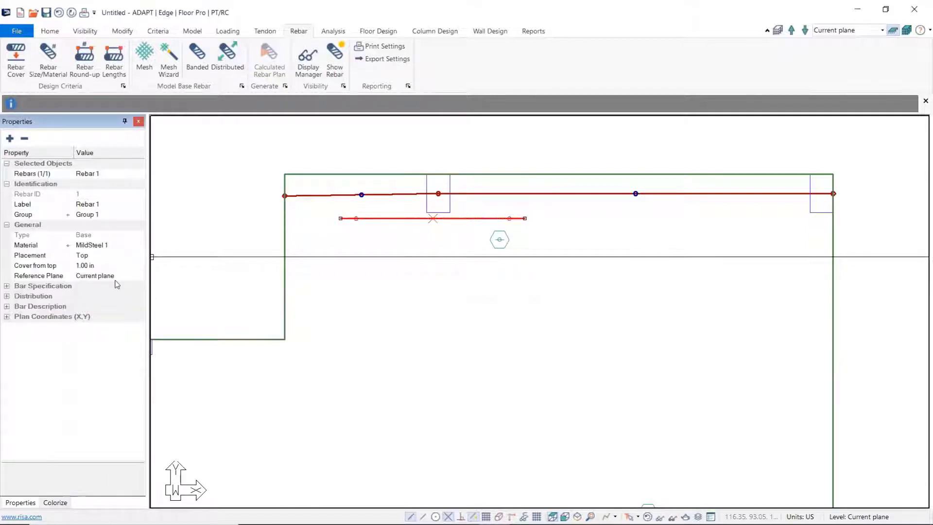
Step: Set the number of bars in the top banded rebar's grouped distribution to 10
{"action": "left_click", "coordinate": [6, 286]}
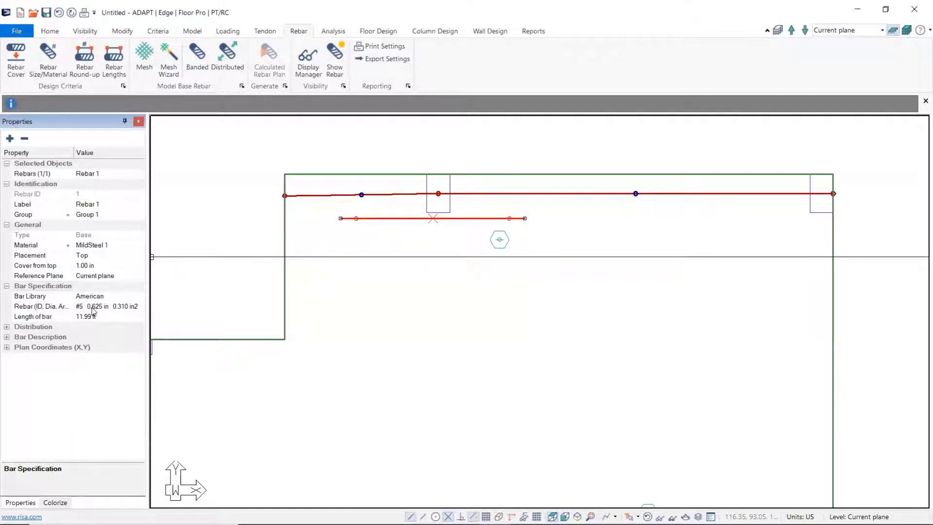
{"action": "left_click", "coordinate": [6, 327]}
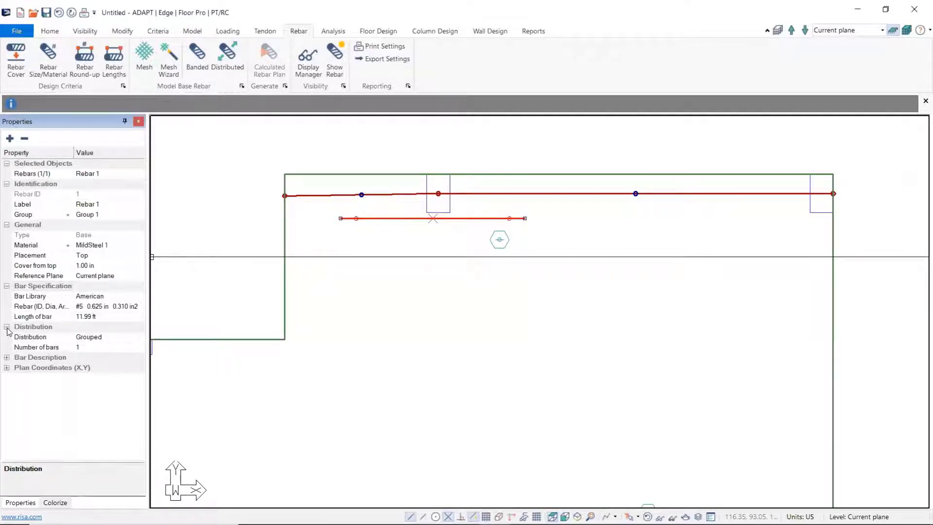
{"action": "left_click", "coordinate": [84, 348]}
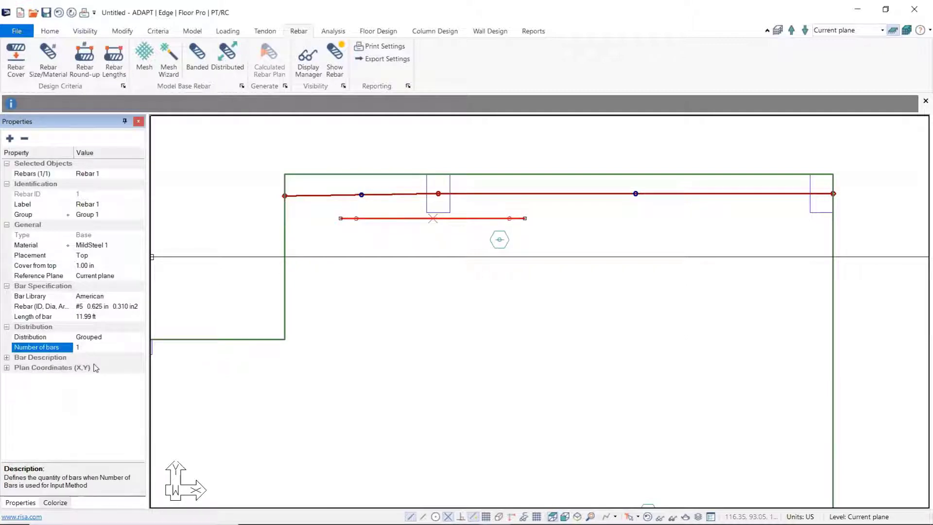
{"action": "type", "text": "10"}
Step: Set the rebar display options to show notes and base rebar on the plan
{"action": "left_click", "coordinate": [360, 383]}
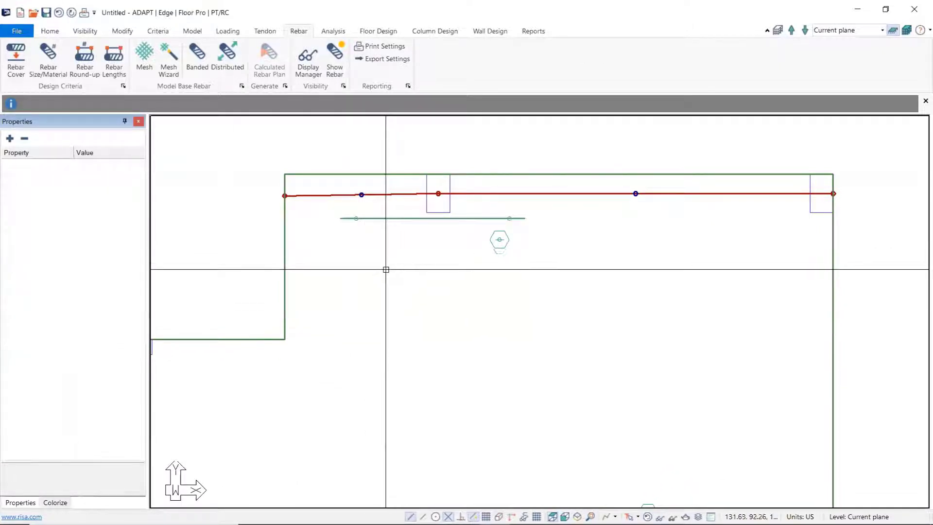
{"action": "left_click", "coordinate": [335, 64]}
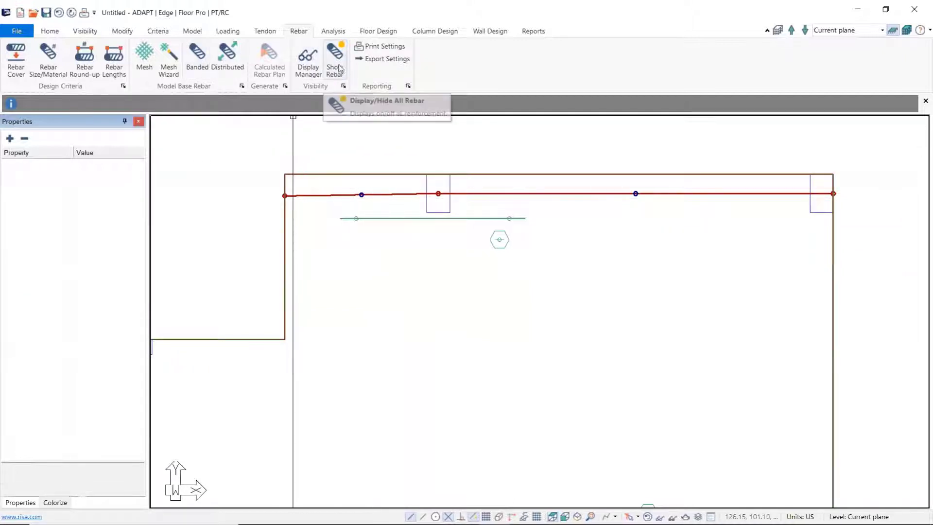
{"action": "left_click", "coordinate": [343, 86]}
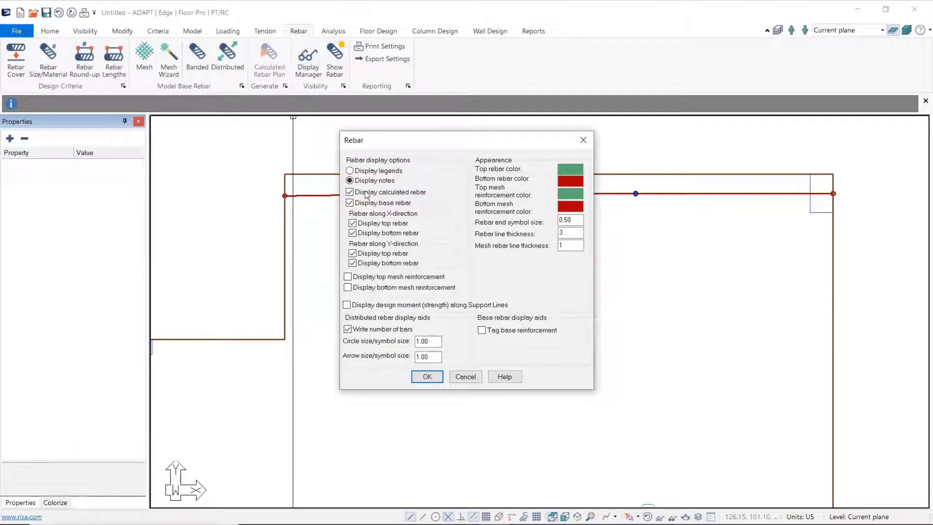
{"action": "left_click", "coordinate": [427, 377]}
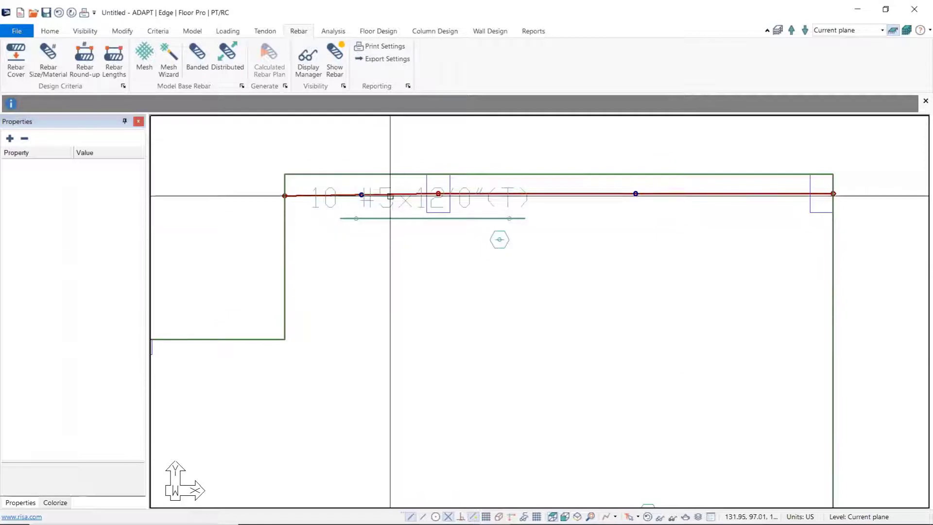
{"action": "scroll", "coordinate": [393, 231], "scroll_direction": "up", "scroll_amount": 3}
{"action": "scroll", "coordinate": [421, 253], "scroll_direction": "down", "scroll_amount": 3}
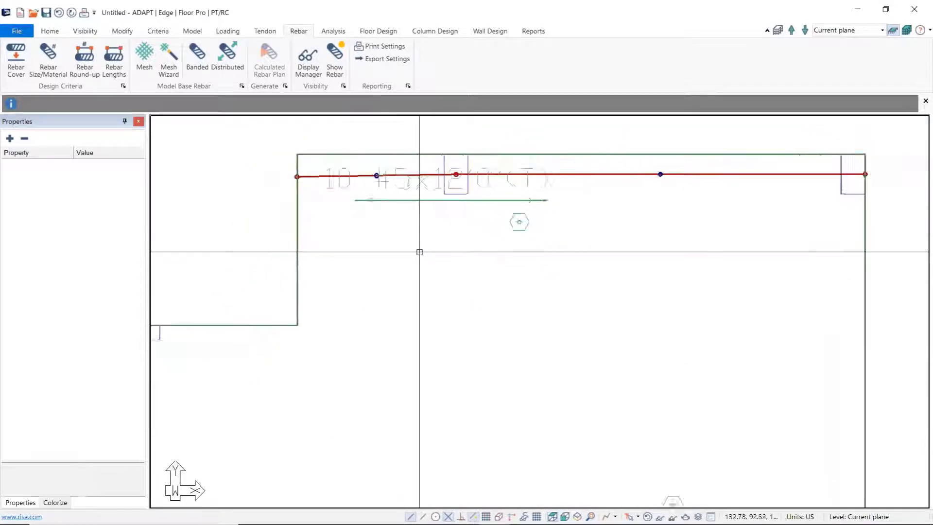
Step: Review the full rebar specifications of the top banded bar, including its bar description and distribution options
{"action": "left_click", "coordinate": [402, 208]}
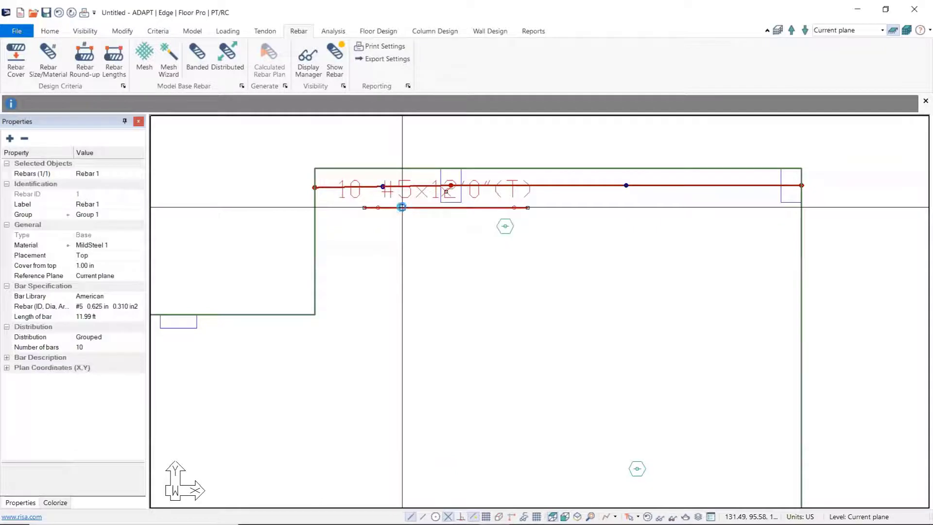
{"action": "double_click", "coordinate": [402, 207]}
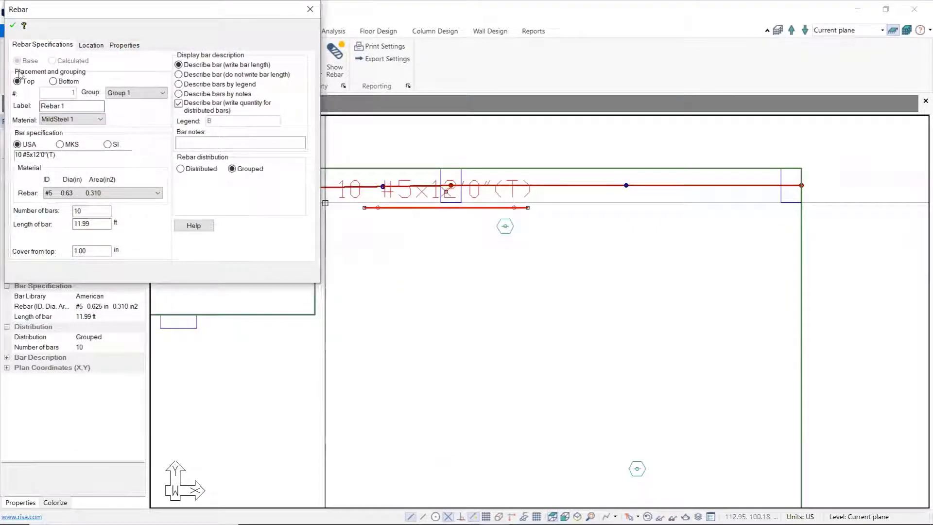
{"action": "left_click", "coordinate": [309, 13]}
{"action": "left_click", "coordinate": [389, 283]}
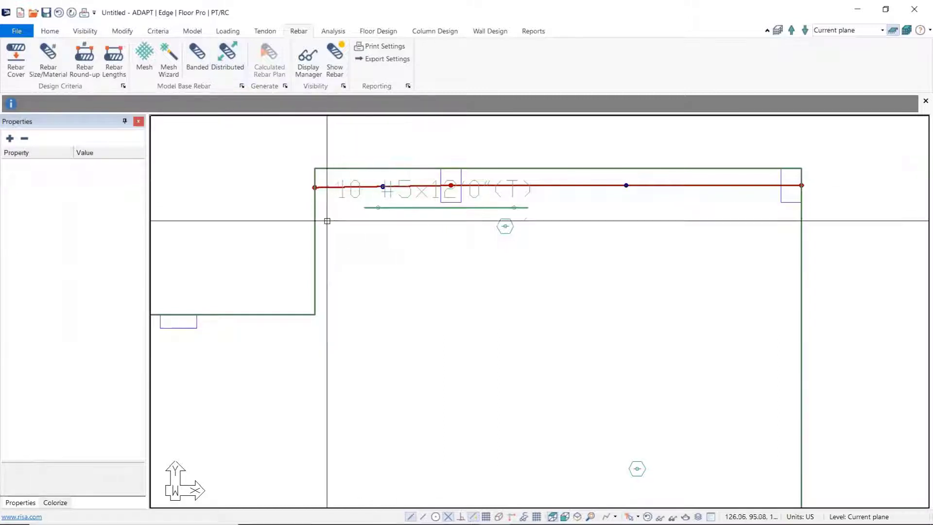
Step: Draw a vertical distributed rebar about 15.5 ft long below the upper tendon, with its range running about 9.2 ft inward from the slab's vertical edge
{"action": "left_click", "coordinate": [227, 57]}
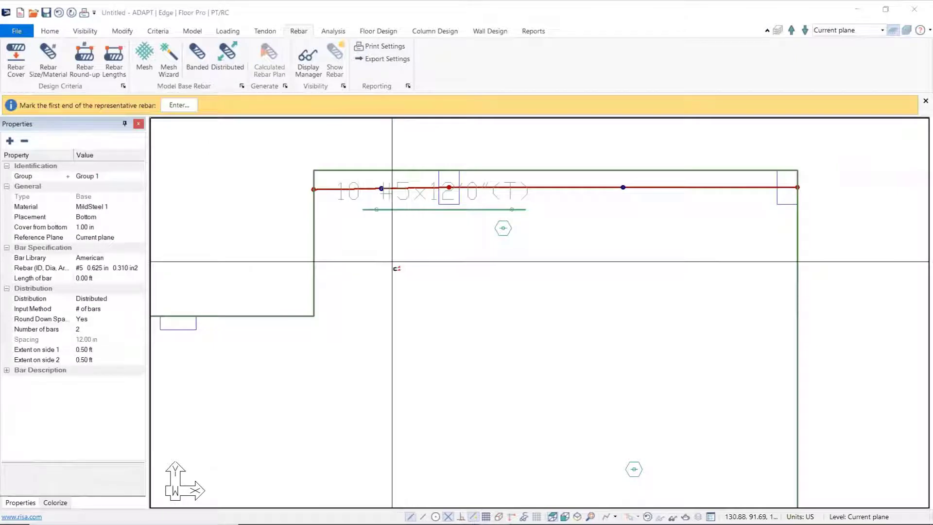
{"action": "left_click", "coordinate": [347, 209]}
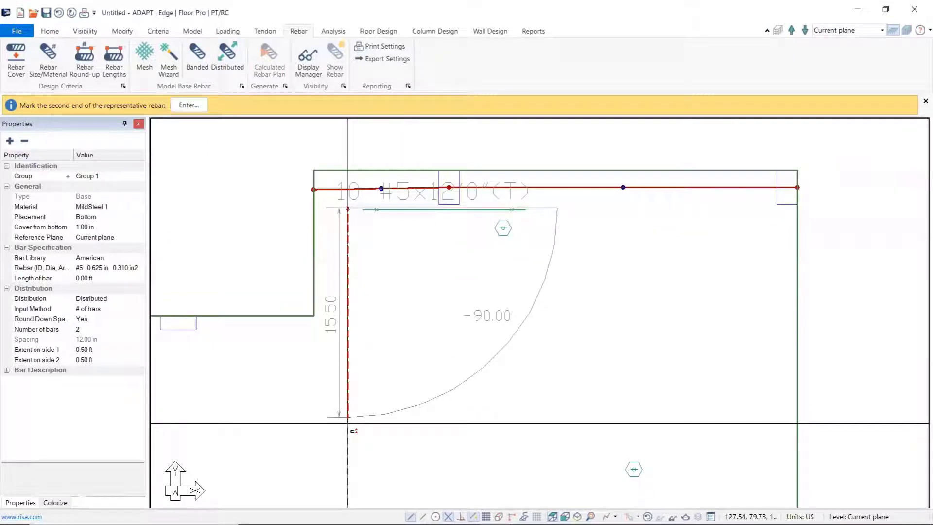
{"action": "left_click", "coordinate": [347, 424]}
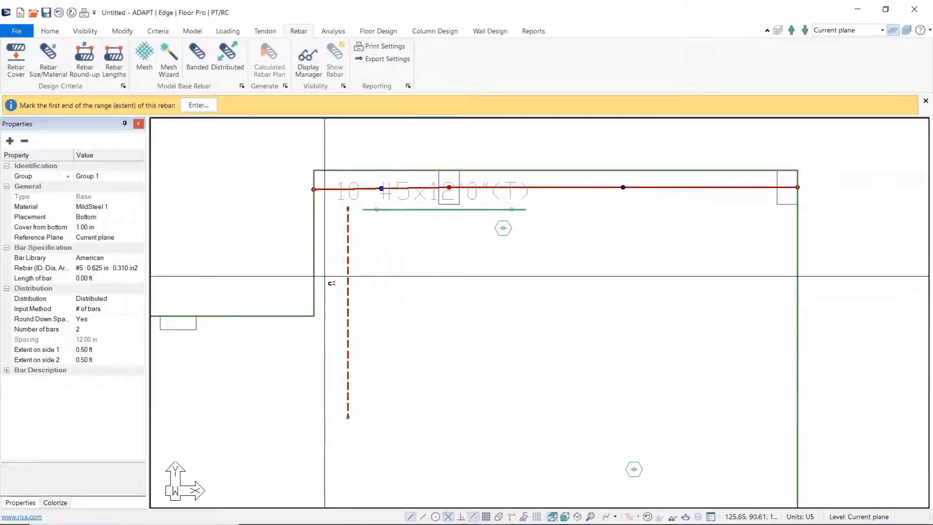
{"action": "left_click", "coordinate": [313, 253]}
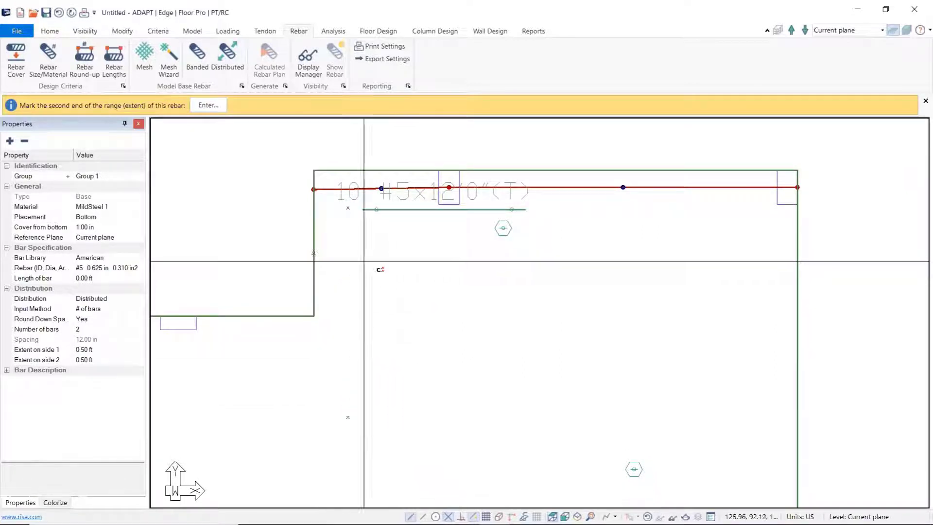
{"action": "left_click", "coordinate": [438, 257]}
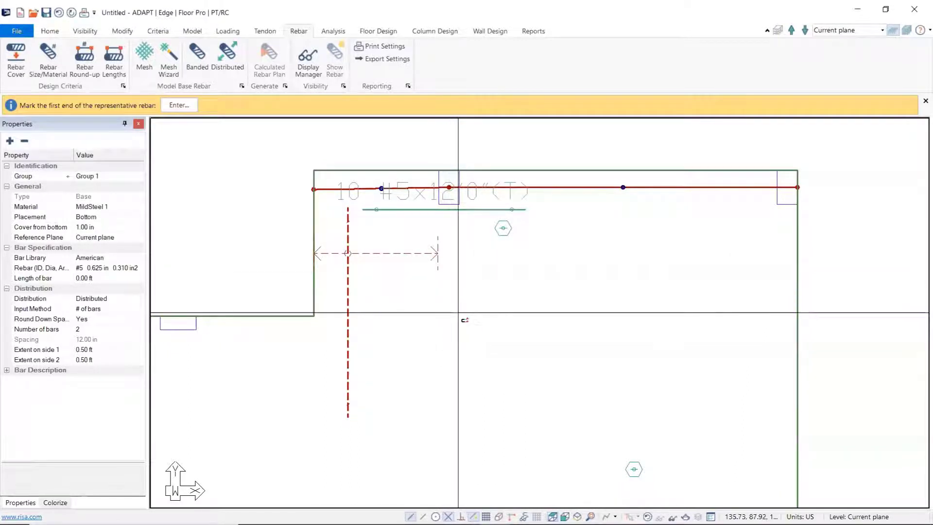
{"action": "key", "text": "Escape"}
Step: Change the placement of the vertical distributed rebar to Top
{"action": "left_click", "coordinate": [350, 305]}
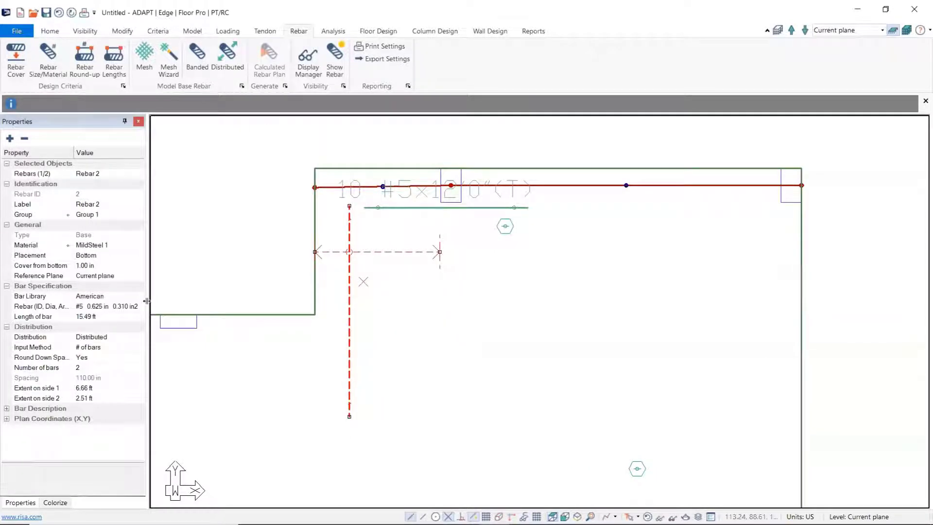
{"action": "left_click", "coordinate": [120, 256]}
{"action": "left_click", "coordinate": [140, 256]}
{"action": "left_click", "coordinate": [97, 266]}
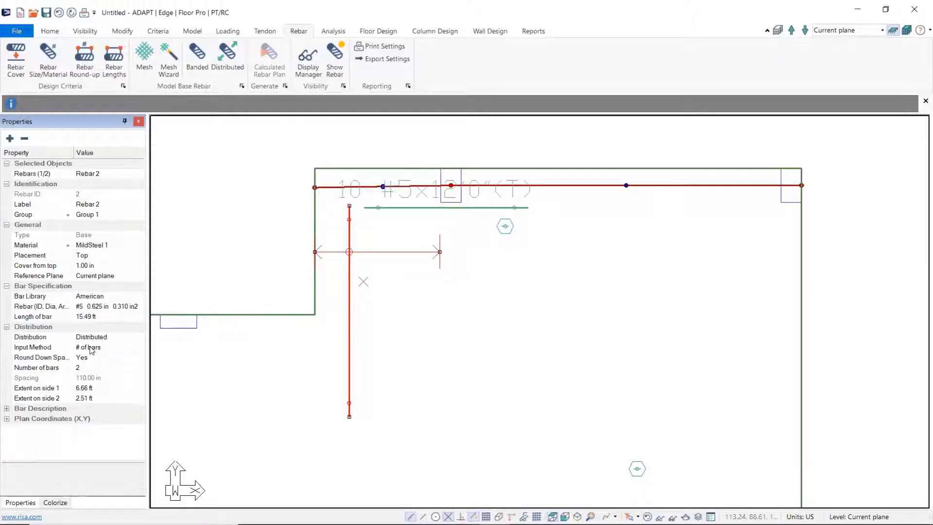
Step: Switch the vertical distributed rebar's input method to Spacing and set the spacing to 12 in
{"action": "left_click", "coordinate": [107, 347]}
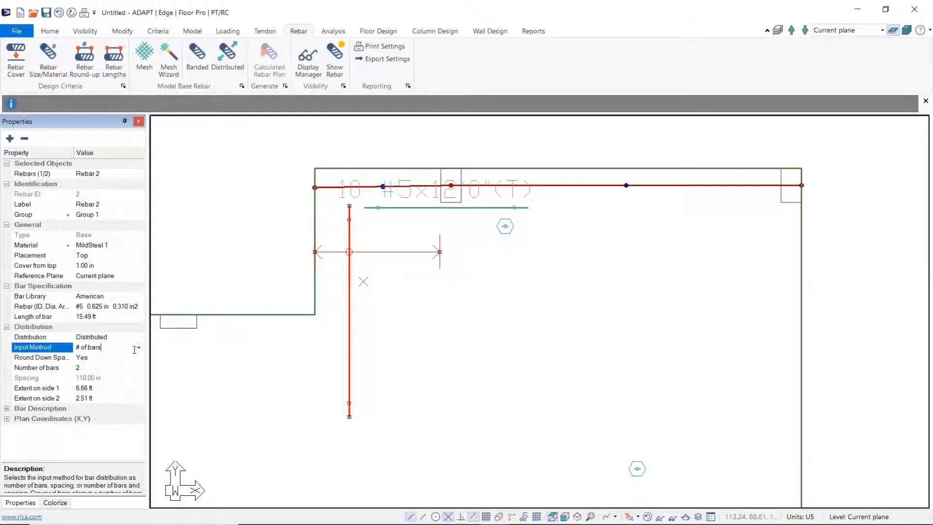
{"action": "left_click", "coordinate": [139, 347]}
{"action": "left_click", "coordinate": [110, 369]}
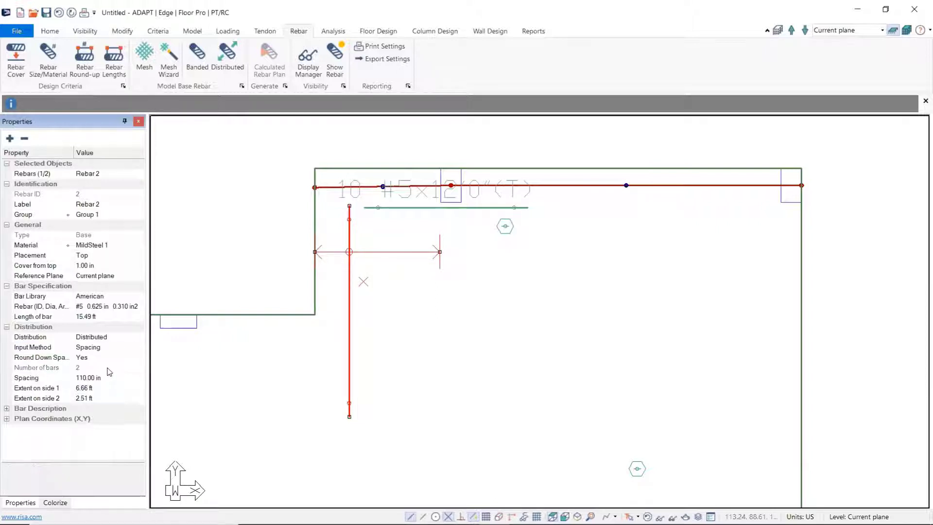
{"action": "left_click", "coordinate": [87, 378]}
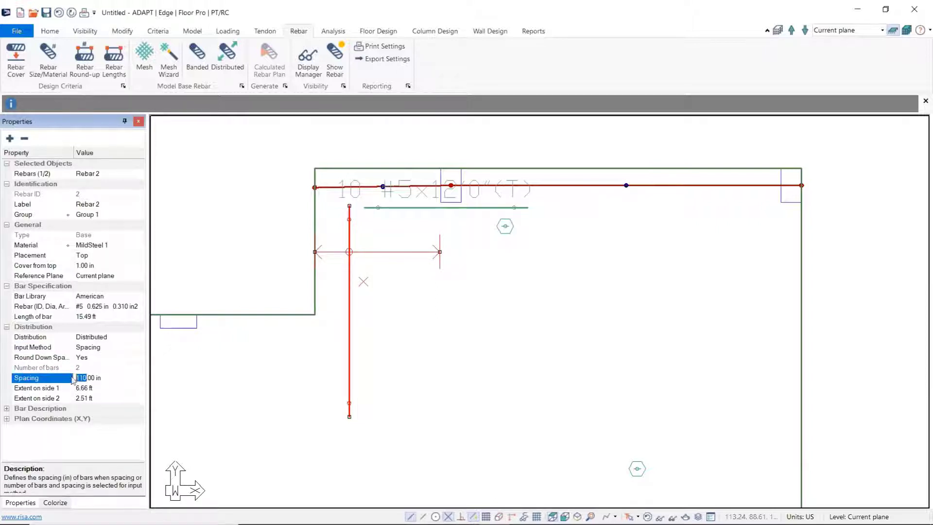
{"action": "type", "text": "12"}
{"action": "left_click", "coordinate": [110, 432]}
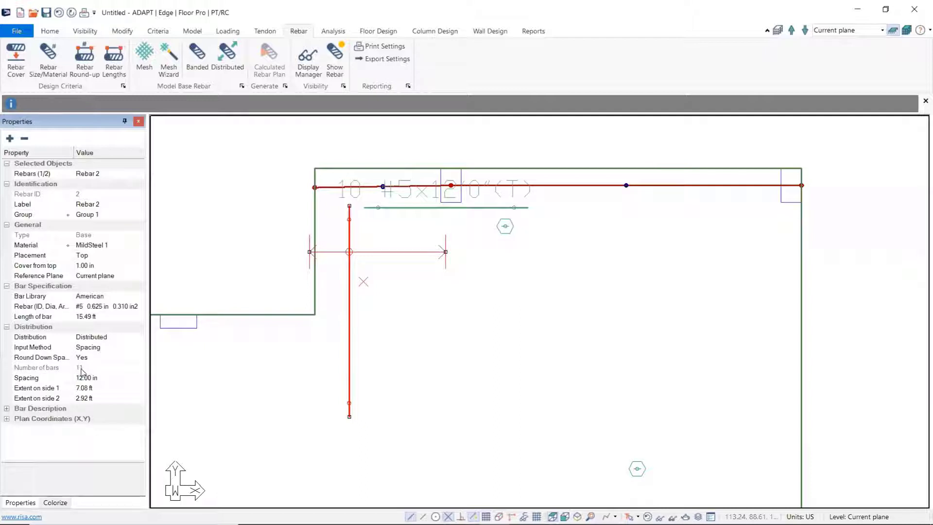
{"action": "key", "text": "Escape"}
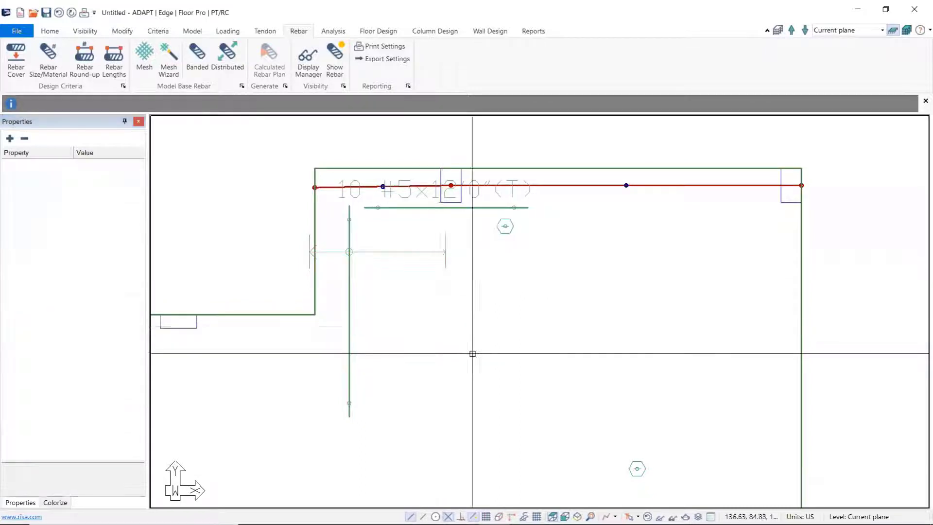
{"action": "scroll", "coordinate": [472, 354], "scroll_direction": "down", "scroll_amount": 1}
{"action": "middle_click_drag", "start_coordinate": [472, 351], "coordinate": [445, 286]}
{"action": "scroll", "coordinate": [444, 286], "scroll_direction": "down", "scroll_amount": 1}
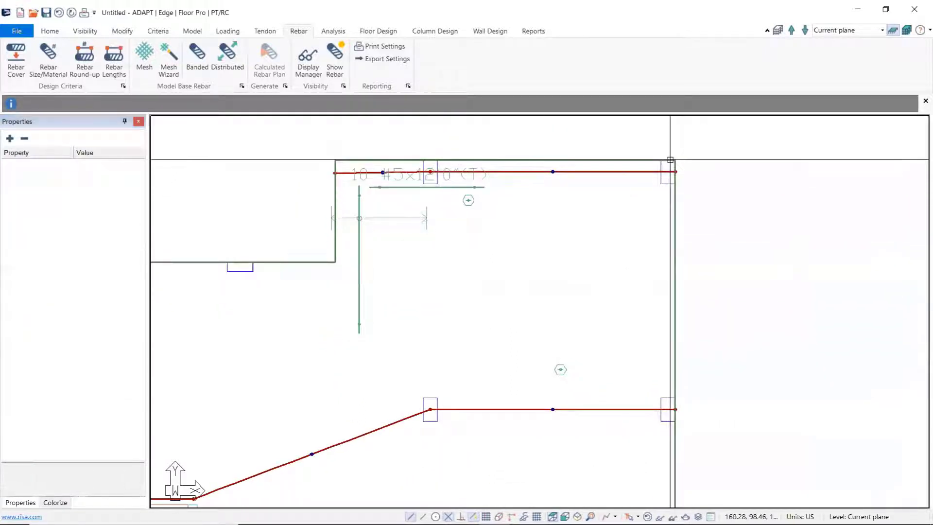
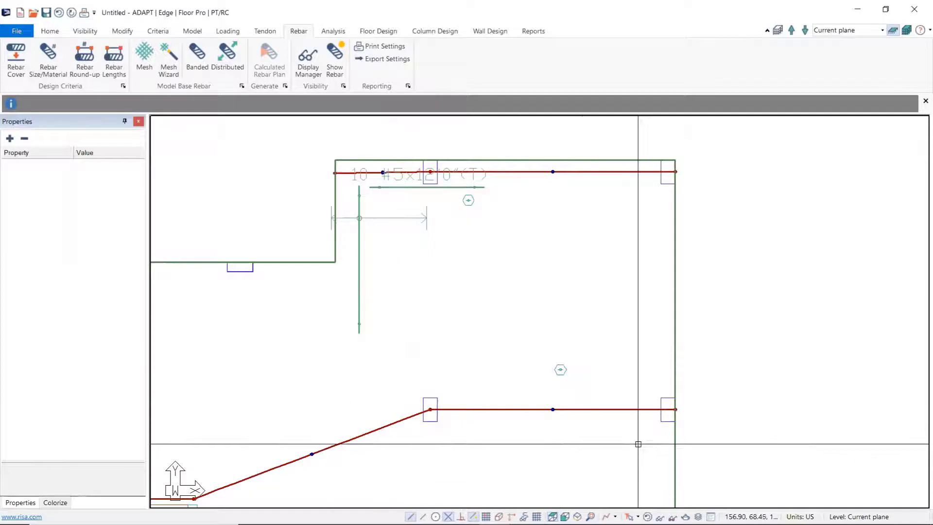
Step: Create an X-direction support line through the slab's upper-right column row with the Dynamic Editor and pause the editor without saving the model
{"action": "left_click", "coordinate": [387, 34]}
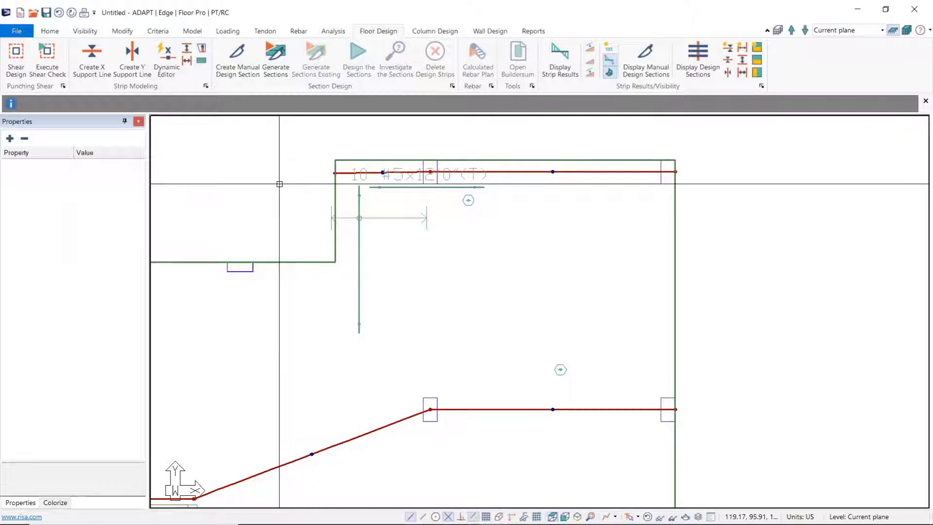
{"action": "left_click", "coordinate": [165, 56]}
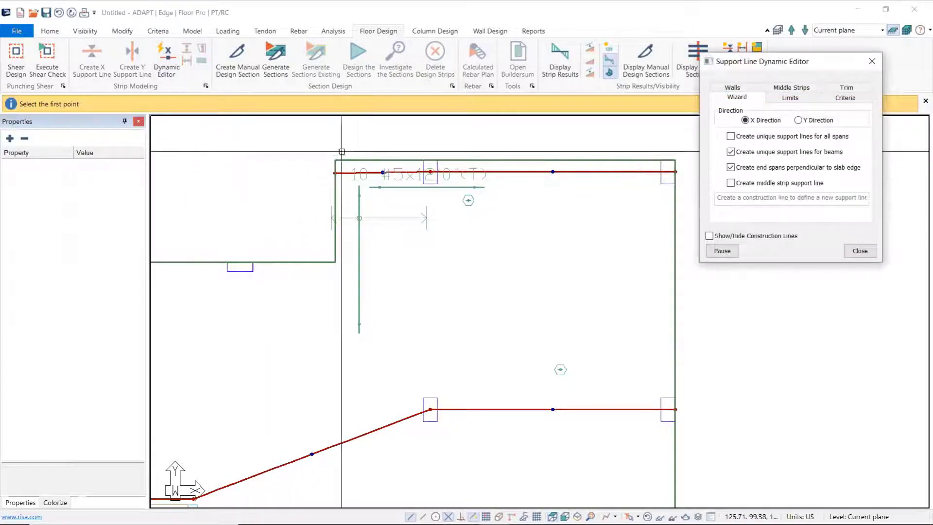
{"action": "middle_click_drag", "start_coordinate": [337, 158], "coordinate": [238, 183]}
{"action": "scroll", "coordinate": [238, 183], "scroll_direction": "down", "scroll_amount": 3}
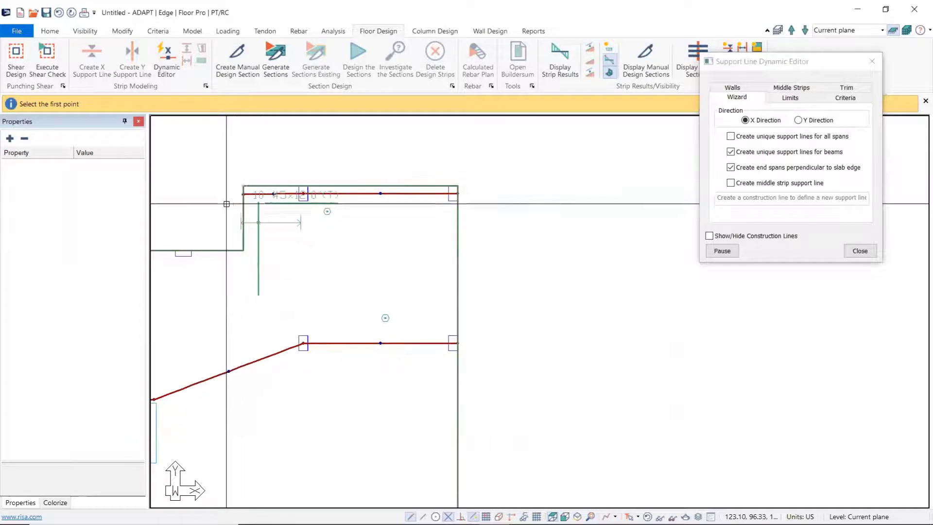
{"action": "scroll", "coordinate": [221, 192], "scroll_direction": "up", "scroll_amount": 2}
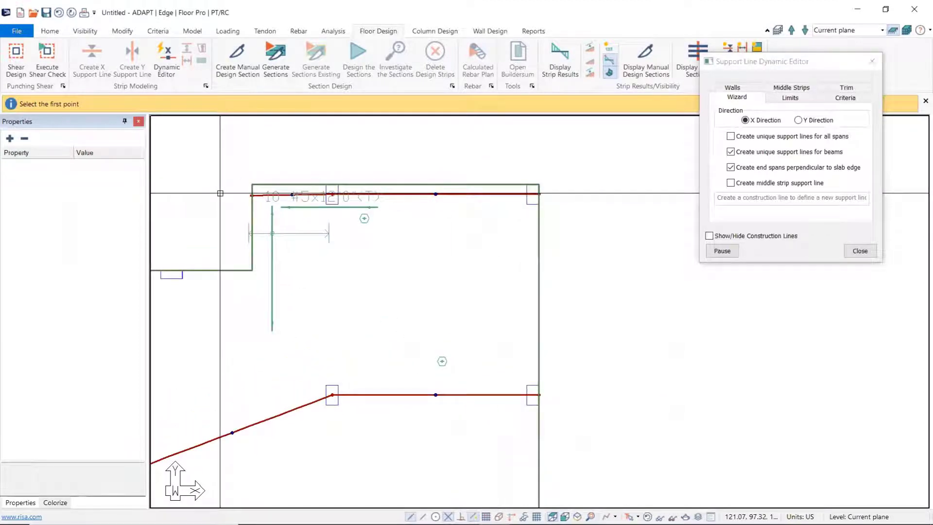
{"action": "left_click", "coordinate": [230, 193]}
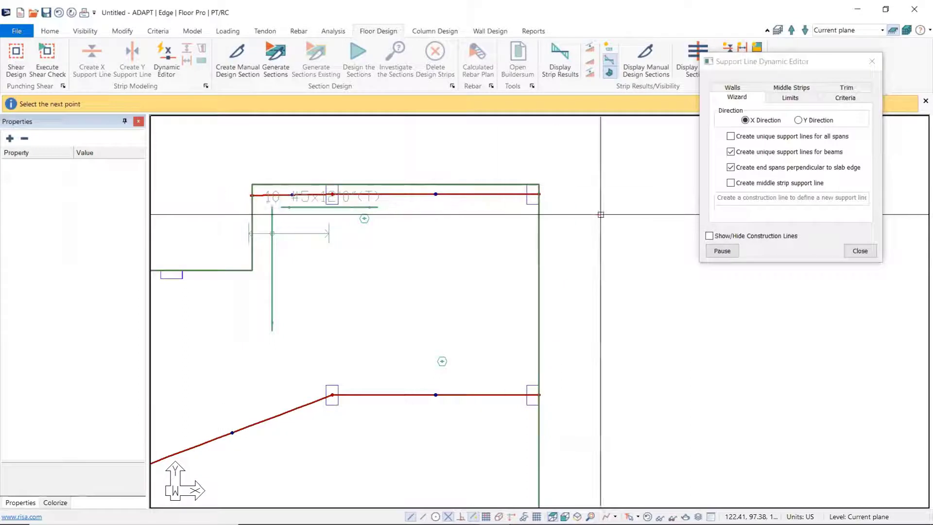
{"action": "left_click", "coordinate": [638, 190]}
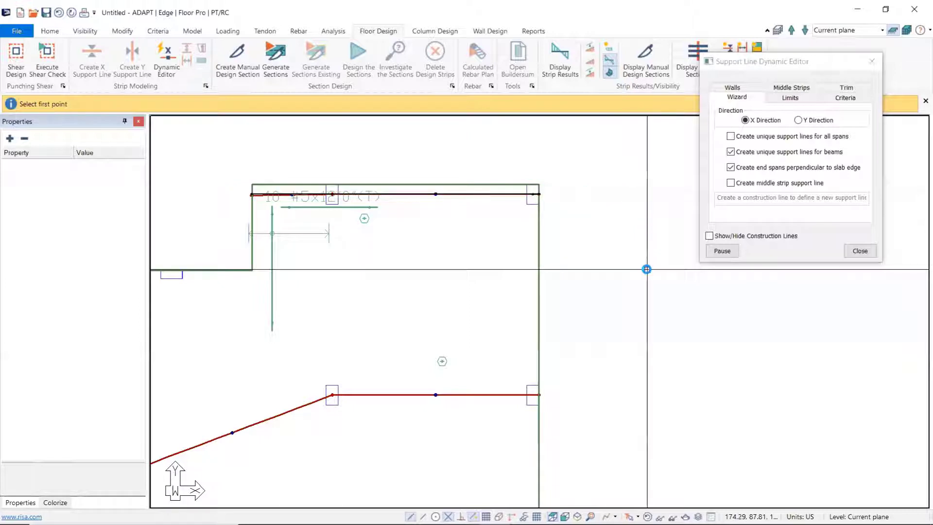
{"action": "scroll", "coordinate": [410, 244], "scroll_direction": "up", "scroll_amount": 8}
{"action": "middle_click_drag", "start_coordinate": [389, 248], "coordinate": [466, 314]}
{"action": "scroll", "coordinate": [292, 265], "scroll_direction": "up", "scroll_amount": 15}
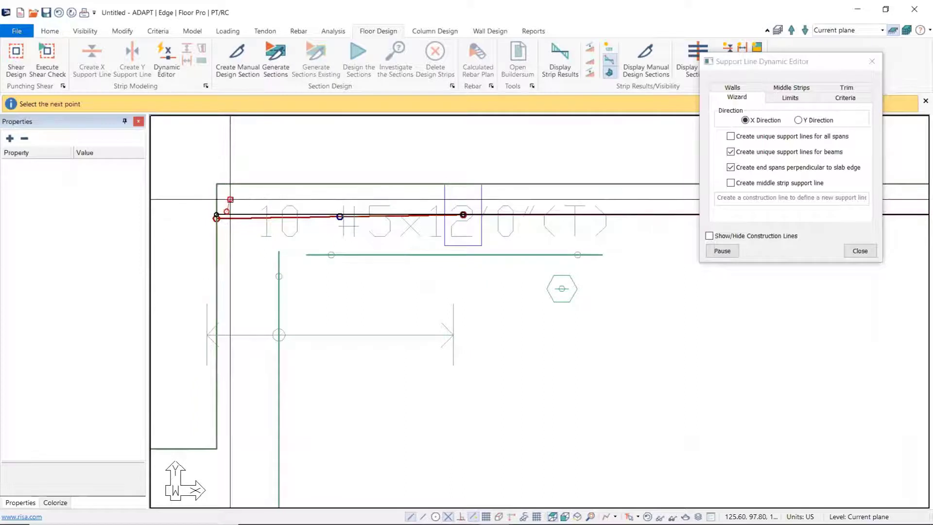
{"action": "key", "text": "Escape"}
{"action": "left_click", "coordinate": [722, 251]}
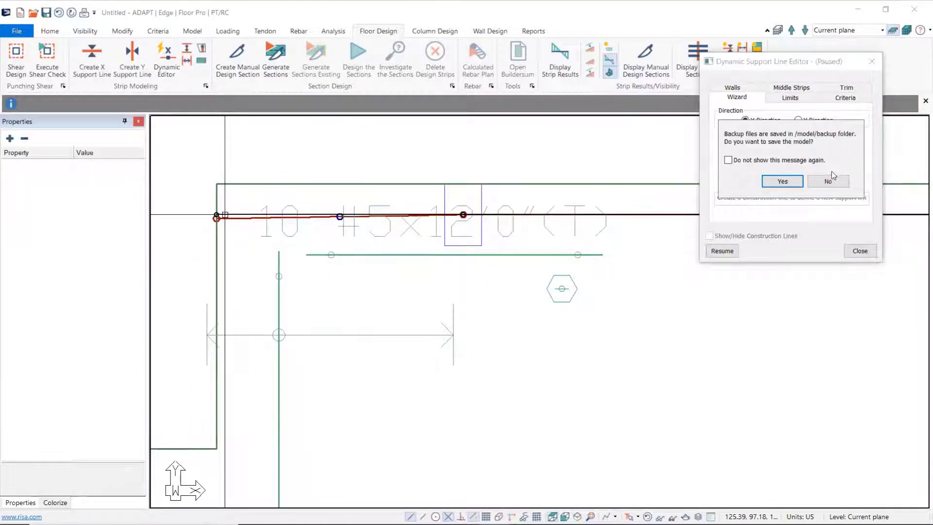
{"action": "left_click", "coordinate": [831, 182]}
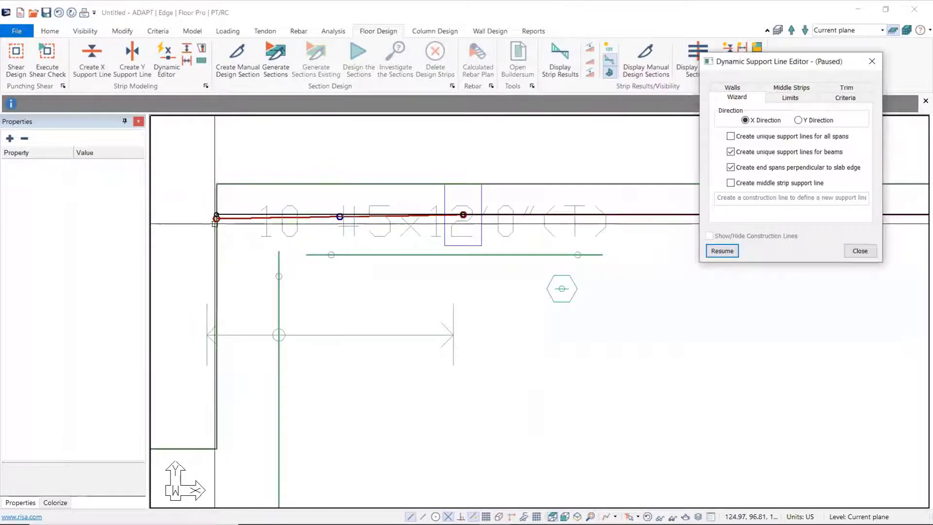
Step: Select the first X-direction support line and examine its vertices at the columns and slab edges
{"action": "left_click", "coordinate": [435, 214]}
{"action": "scroll", "coordinate": [438, 231], "scroll_direction": "up", "scroll_amount": 1}
{"action": "scroll", "coordinate": [438, 232], "scroll_direction": "up", "scroll_amount": 1}
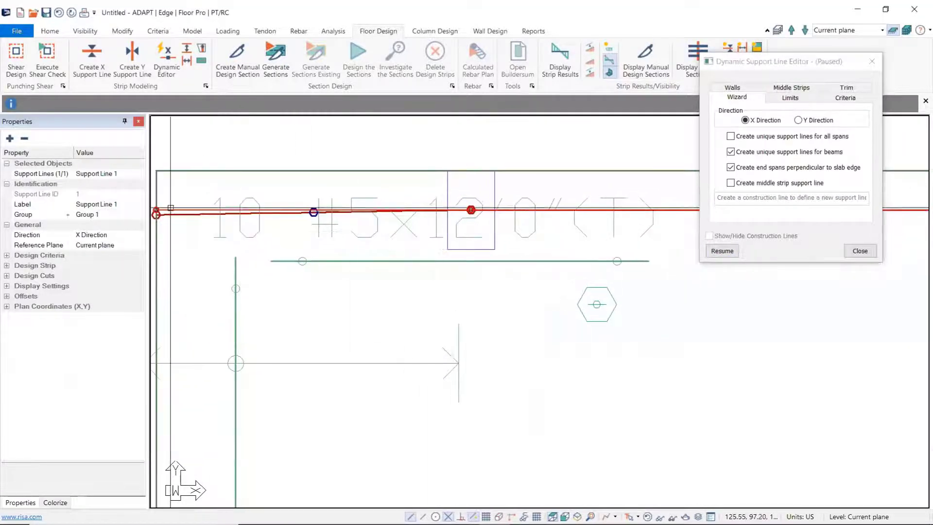
{"action": "scroll", "coordinate": [577, 263], "scroll_direction": "down", "scroll_amount": 1}
{"action": "middle_click_drag", "start_coordinate": [772, 264], "coordinate": [219, 262]}
{"action": "scroll", "coordinate": [514, 232], "scroll_direction": "up", "scroll_amount": 1}
{"action": "middle_click_drag", "start_coordinate": [355, 294], "coordinate": [494, 264]}
{"action": "scroll", "coordinate": [496, 264], "scroll_direction": "down", "scroll_amount": 1}
{"action": "middle_click_drag", "start_coordinate": [345, 296], "coordinate": [479, 261]}
{"action": "scroll", "coordinate": [480, 259], "scroll_direction": "down", "scroll_amount": 1}
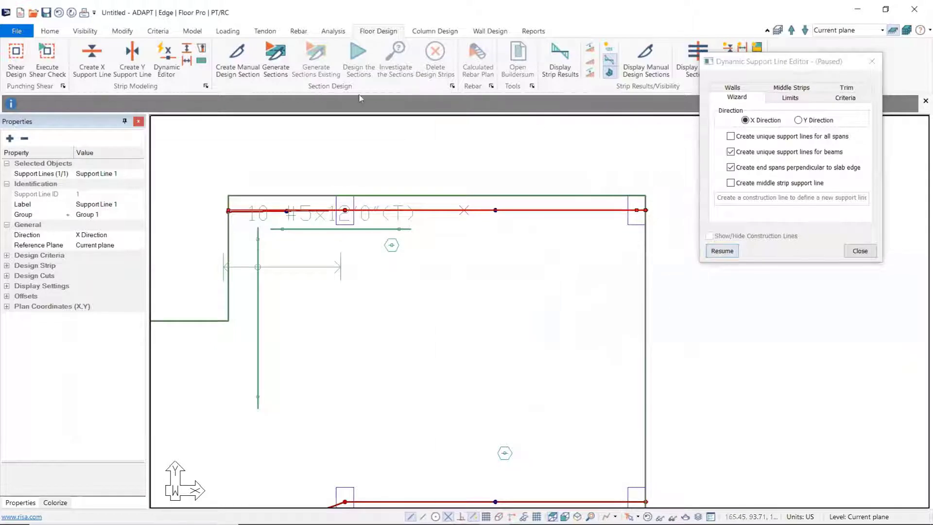
Step: Close the support line editor and hide the tendons in the plan
{"action": "left_click", "coordinate": [265, 32]}
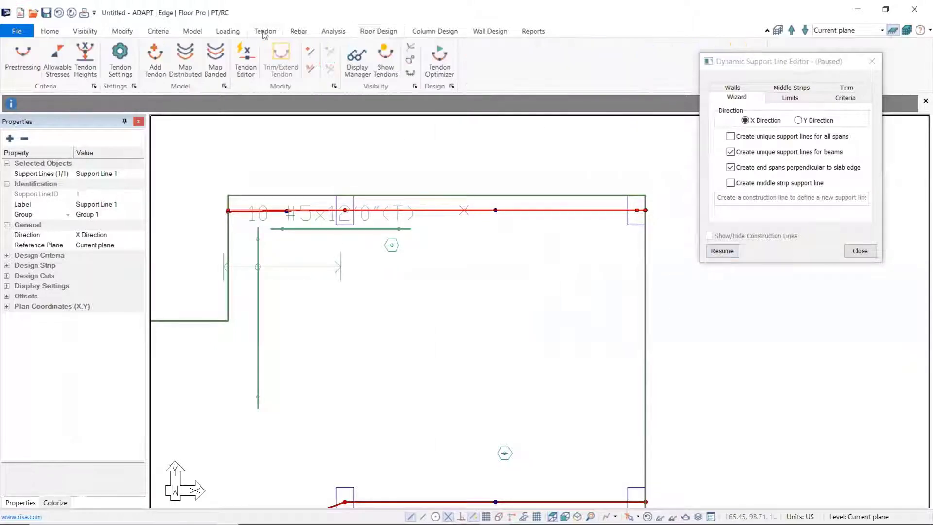
{"action": "left_click", "coordinate": [387, 69]}
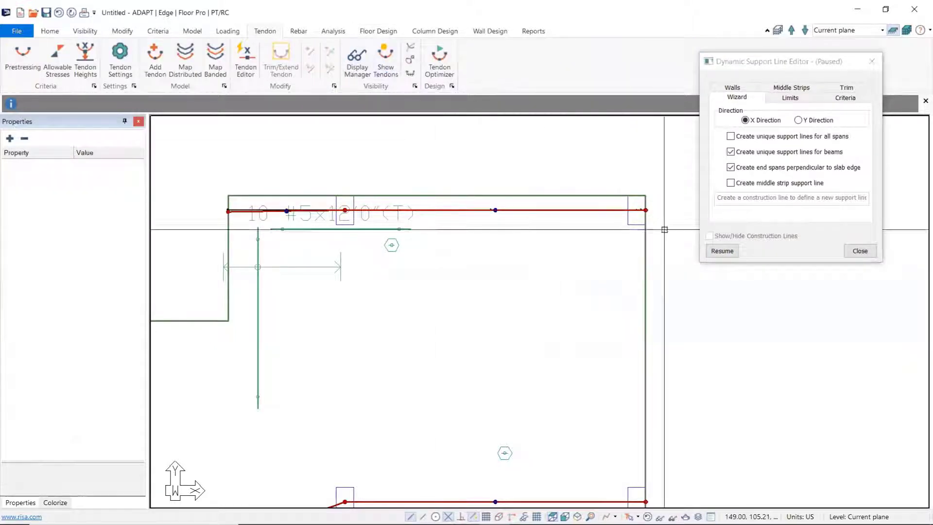
{"action": "left_click", "coordinate": [858, 252]}
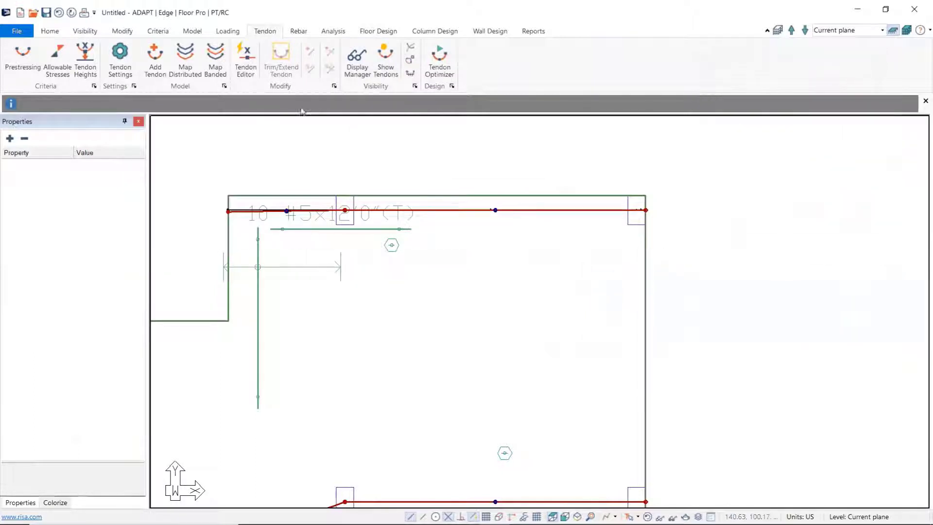
{"action": "left_click", "coordinate": [380, 50]}
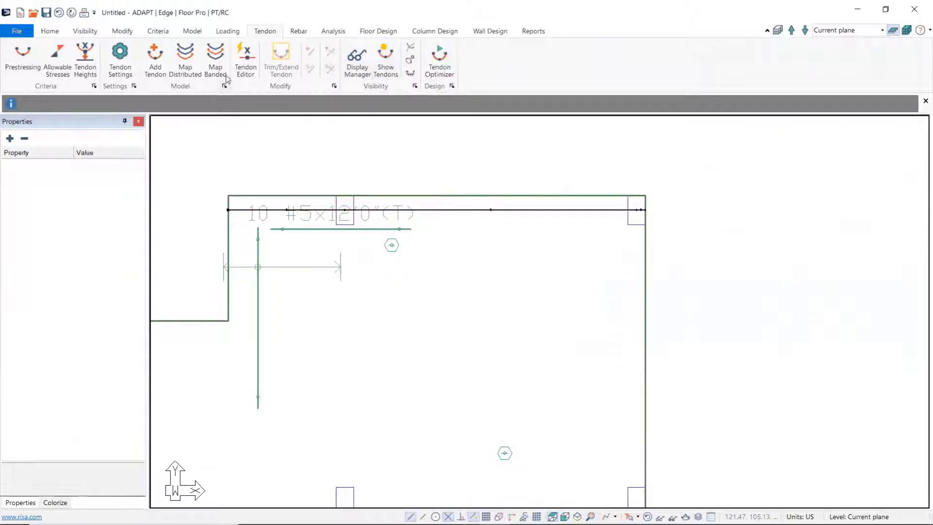
Step: Create a second X-direction support line through the two columns below the first line, extending it inward past the interior column, and close the editor
{"action": "left_click", "coordinate": [378, 30]}
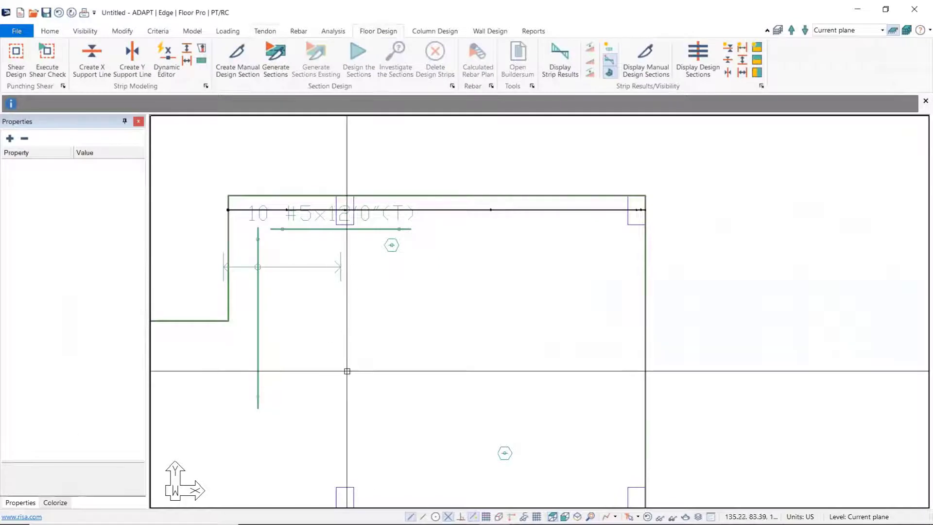
{"action": "middle_click_drag", "start_coordinate": [347, 372], "coordinate": [408, 279]}
{"action": "scroll", "coordinate": [408, 279], "scroll_direction": "down", "scroll_amount": 2}
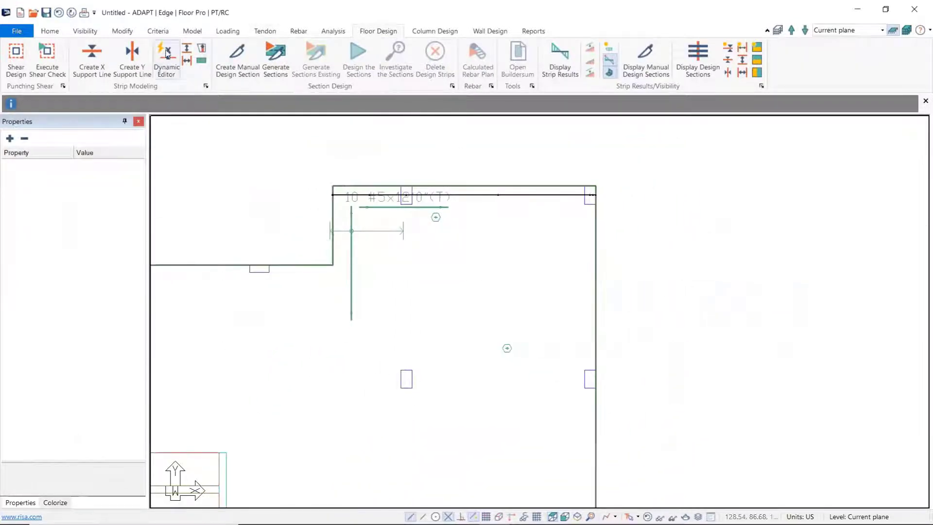
{"action": "left_click", "coordinate": [92, 53]}
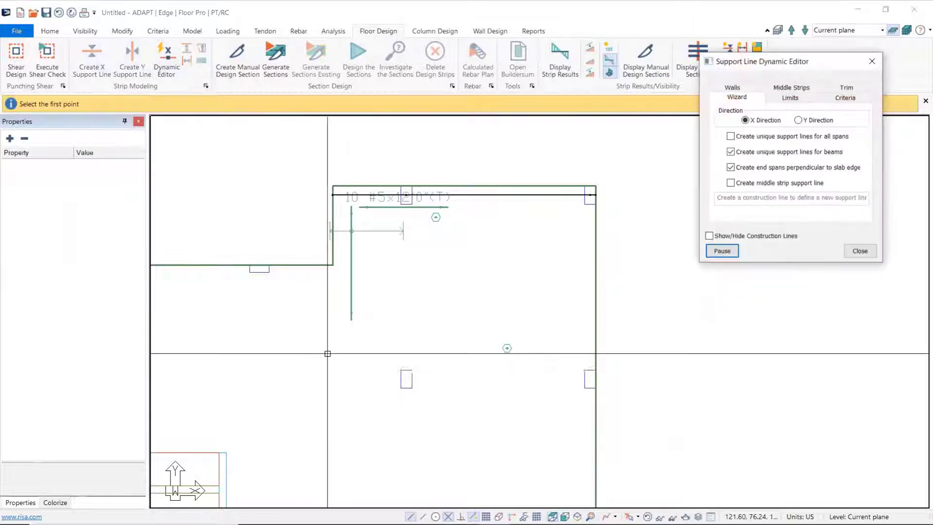
{"action": "scroll", "coordinate": [329, 213], "scroll_direction": "down", "scroll_amount": 4}
{"action": "middle_click_drag", "start_coordinate": [329, 287], "coordinate": [321, 263]}
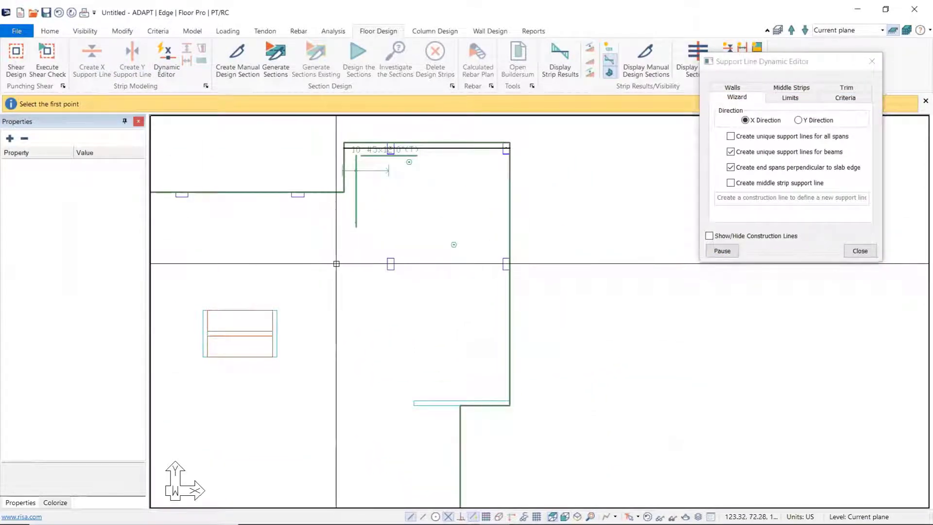
{"action": "left_click", "coordinate": [336, 263]}
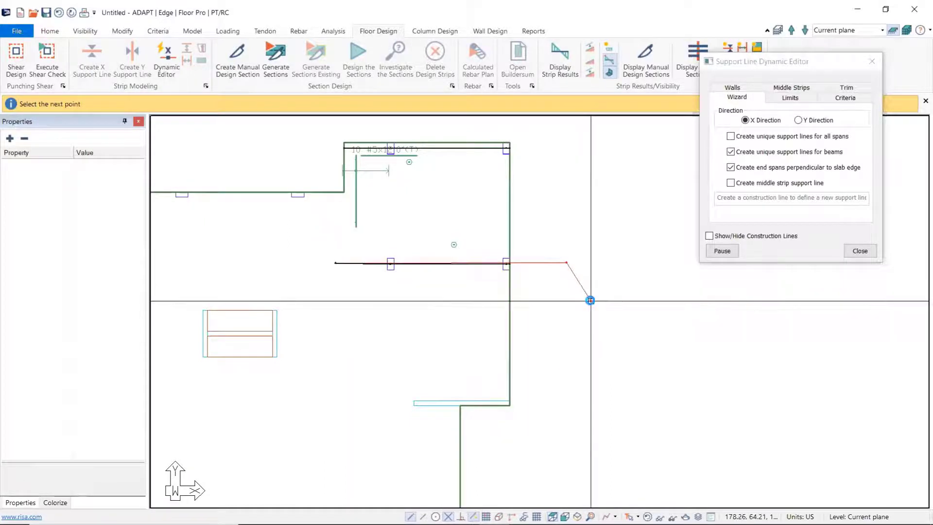
{"action": "middle_click_drag", "start_coordinate": [371, 326], "coordinate": [415, 353]}
{"action": "scroll", "coordinate": [497, 259], "scroll_direction": "down", "scroll_amount": 2}
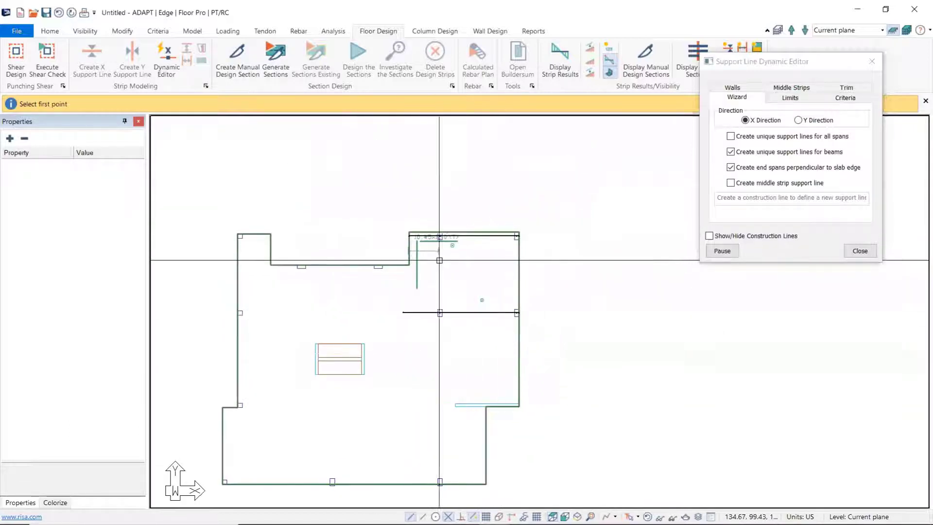
{"action": "scroll", "coordinate": [489, 277], "scroll_direction": "up", "scroll_amount": 3}
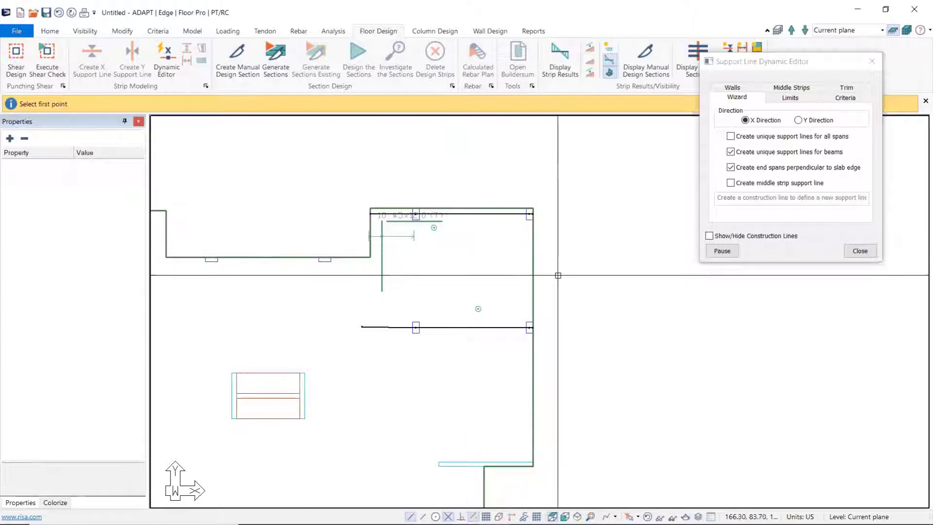
{"action": "scroll", "coordinate": [458, 256], "scroll_direction": "up", "scroll_amount": 2}
{"action": "scroll", "coordinate": [459, 256], "scroll_direction": "up", "scroll_amount": 1}
{"action": "left_click", "coordinate": [860, 251]}
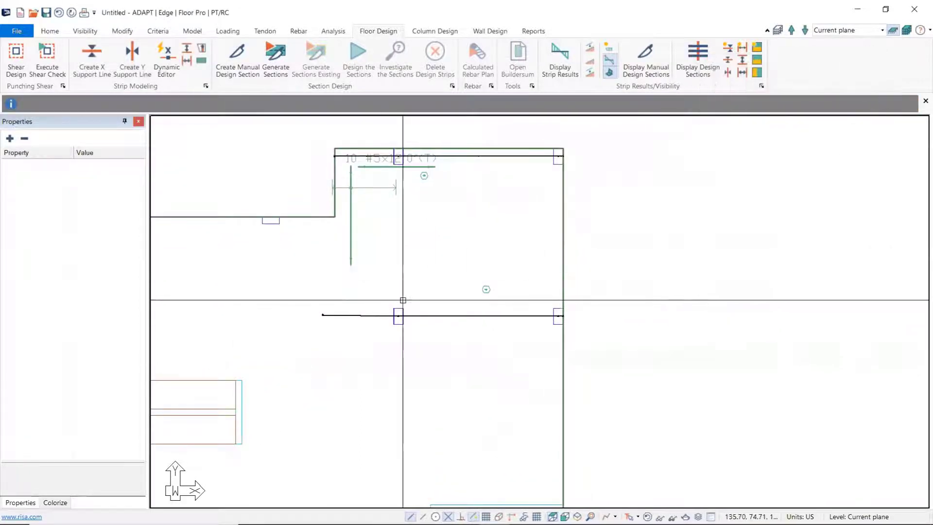
Step: Select the second support line and examine its extent relative to the first line and the surrounding slab
{"action": "left_click", "coordinate": [351, 315]}
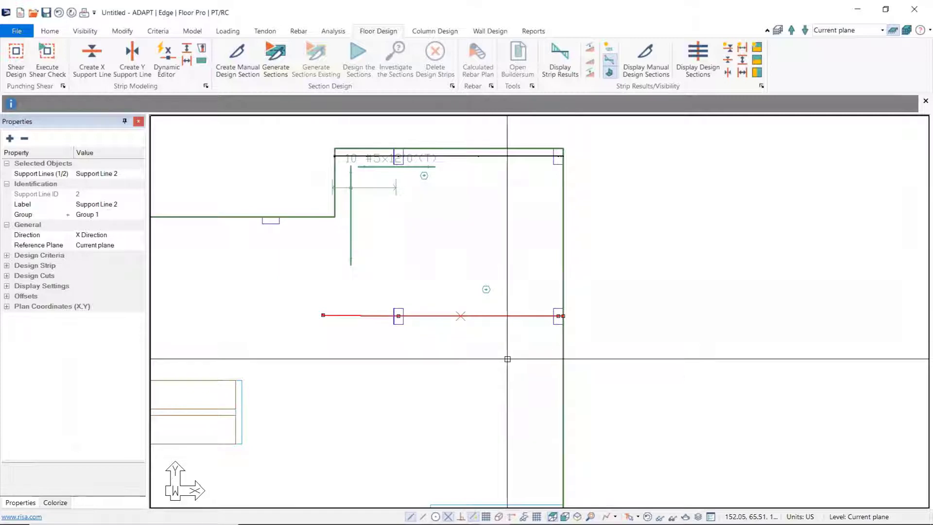
{"action": "scroll", "coordinate": [481, 322], "scroll_direction": "down", "scroll_amount": 1}
{"action": "scroll", "coordinate": [481, 323], "scroll_direction": "down", "scroll_amount": 1}
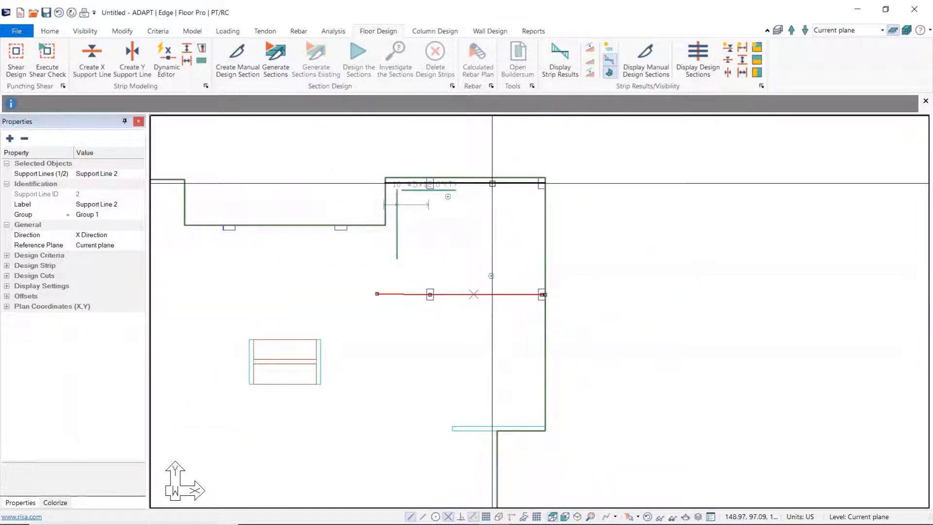
{"action": "mouse_move", "coordinate": [414, 367]}
{"action": "middle_mouse_down"}
{"action": "mouse_move", "coordinate": [428, 293]}
{"action": "mouse_move", "coordinate": [443, 358]}
{"action": "middle_mouse_up"}
{"action": "scroll", "coordinate": [428, 293], "scroll_direction": "down", "scroll_amount": 1}
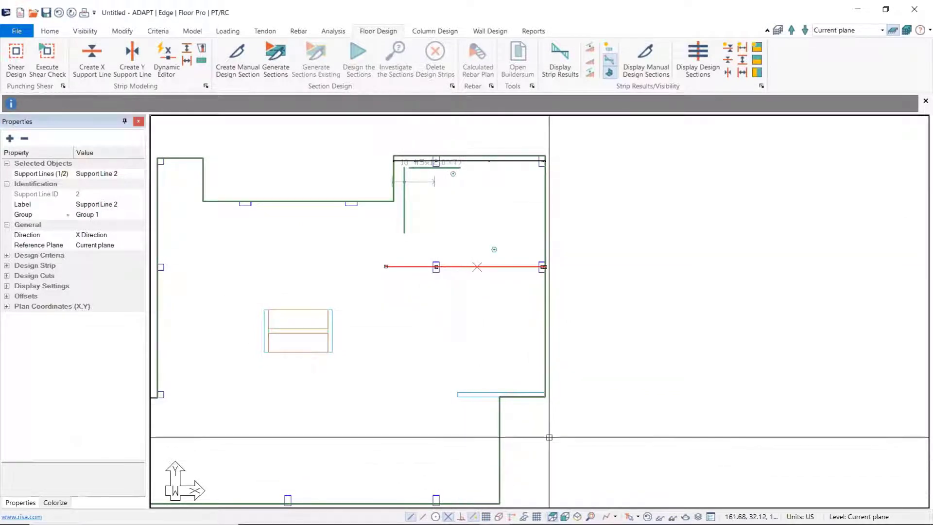
{"action": "left_click", "coordinate": [464, 364]}
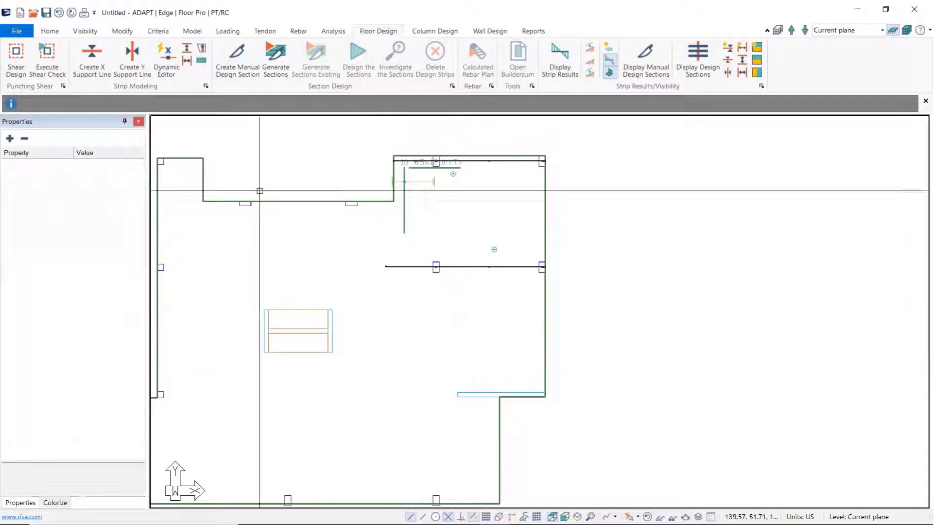
Step: Draw a horizontal X-direction splitter about 42 ft long below the second support line, running past the slab's outer edge
{"action": "left_click", "coordinate": [199, 63]}
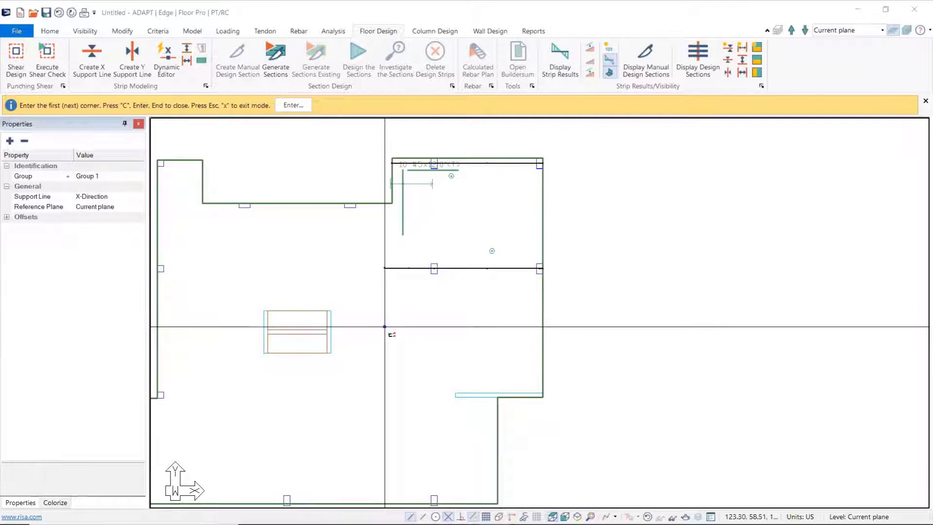
{"action": "left_click", "coordinate": [385, 327]}
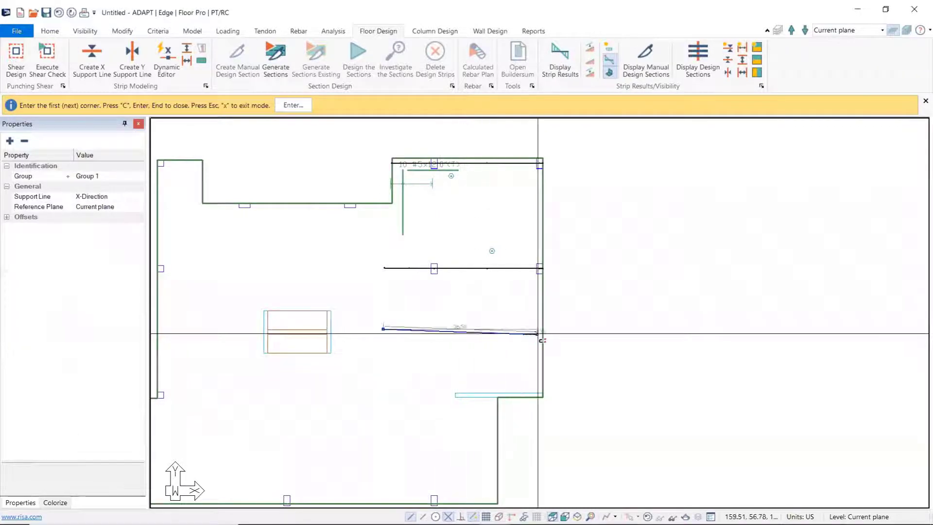
{"action": "left_click", "coordinate": [564, 328]}
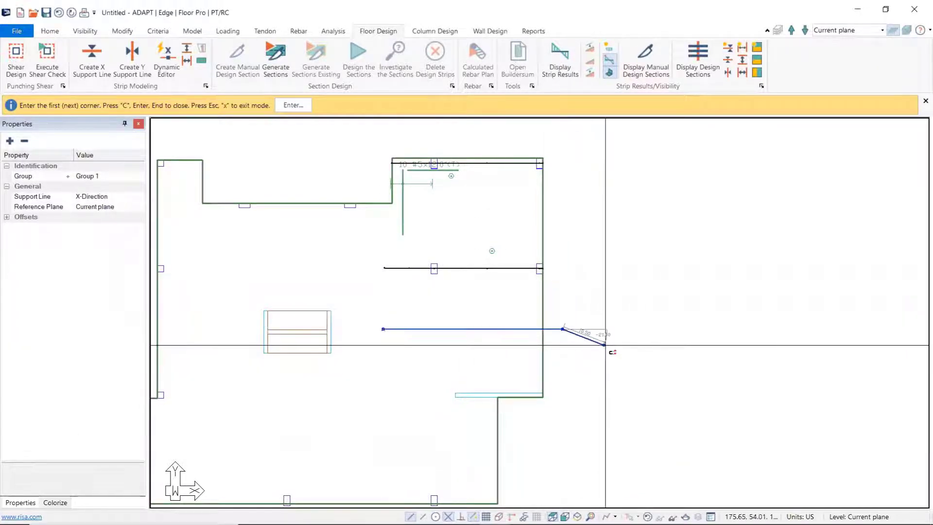
{"action": "right_click", "coordinate": [603, 383]}
{"action": "left_click", "coordinate": [632, 389]}
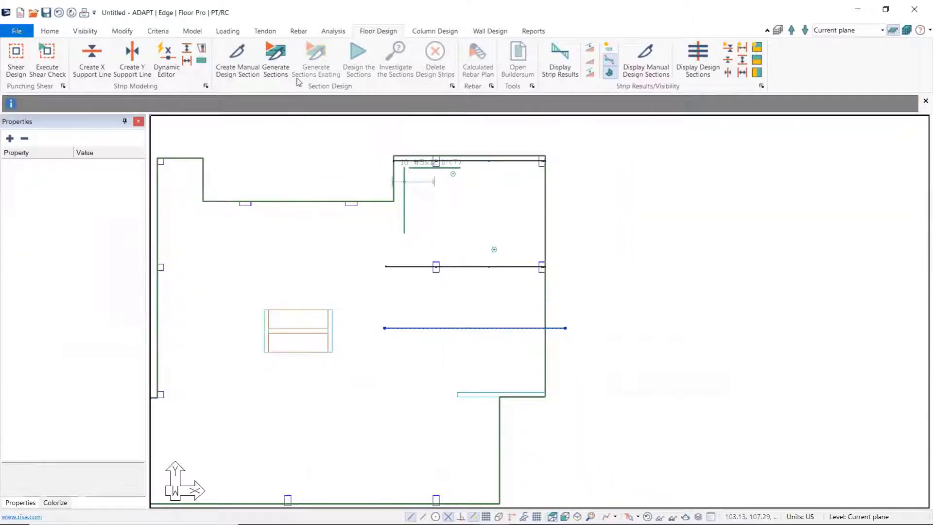
Step: Generate the design sections for the two X-direction support lines
{"action": "left_click", "coordinate": [276, 54]}
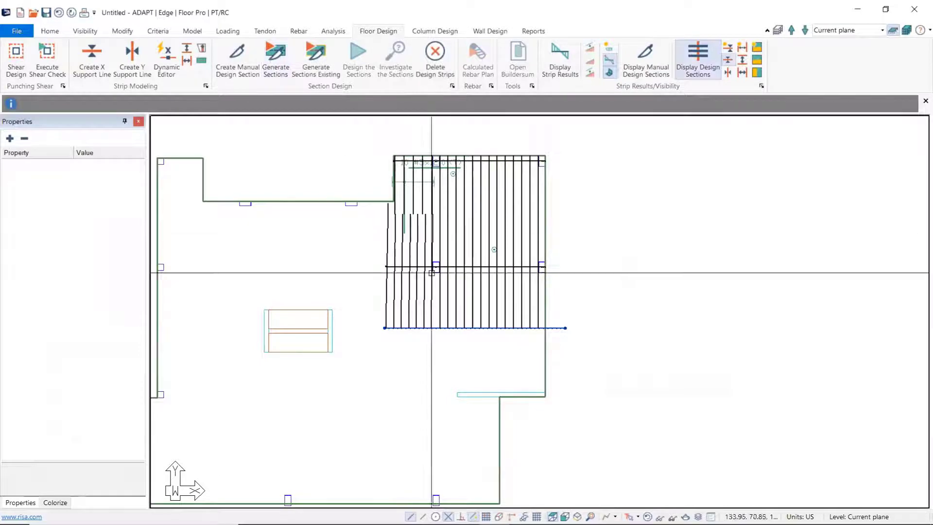
{"action": "scroll", "coordinate": [524, 212], "scroll_direction": "up", "scroll_amount": 1}
{"action": "scroll", "coordinate": [524, 212], "scroll_direction": "up", "scroll_amount": 1}
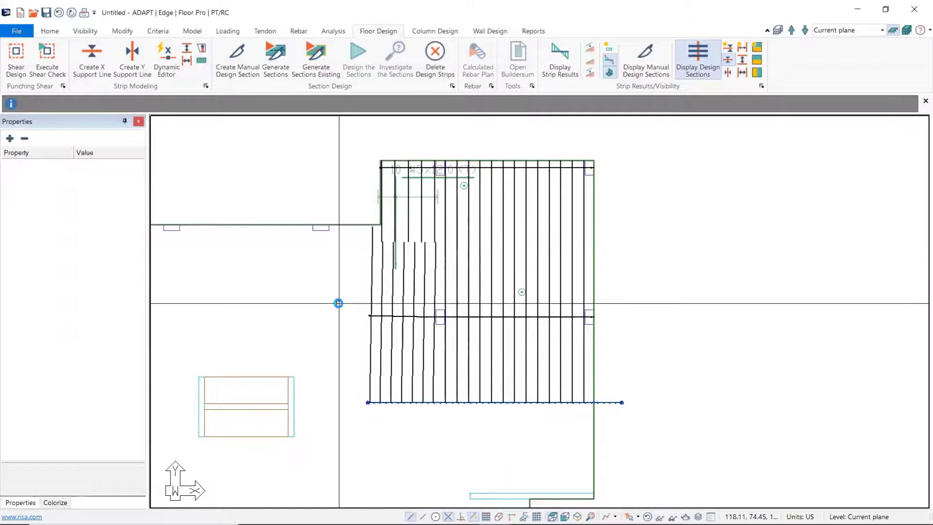
Step: Generate the slab mesh with the simplified method, 3 ft sparse cells and automatic node shifting up to 1.5 ft
{"action": "left_click", "coordinate": [333, 31]}
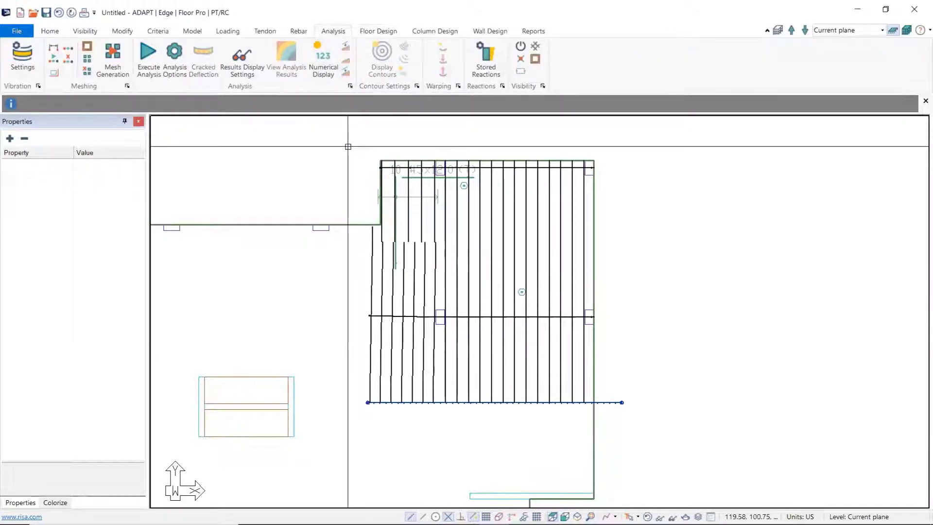
{"action": "middle_click_drag", "start_coordinate": [309, 169], "coordinate": [367, 188]}
{"action": "scroll", "coordinate": [361, 170], "scroll_direction": "down", "scroll_amount": 5}
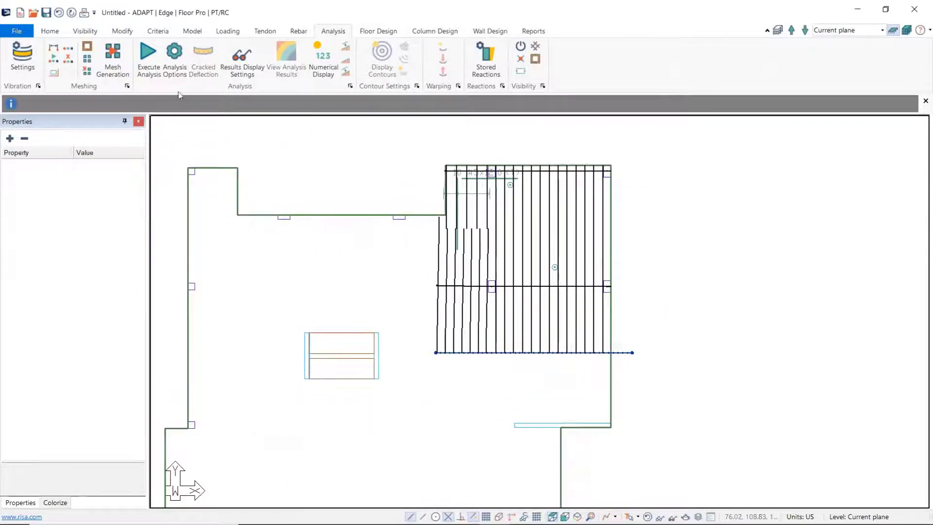
{"action": "left_click", "coordinate": [113, 68]}
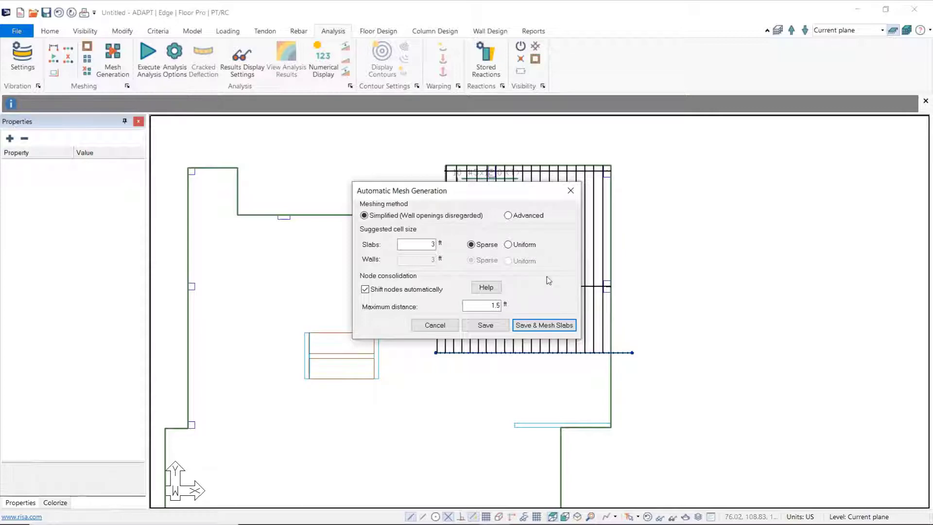
{"action": "left_click", "coordinate": [548, 325]}
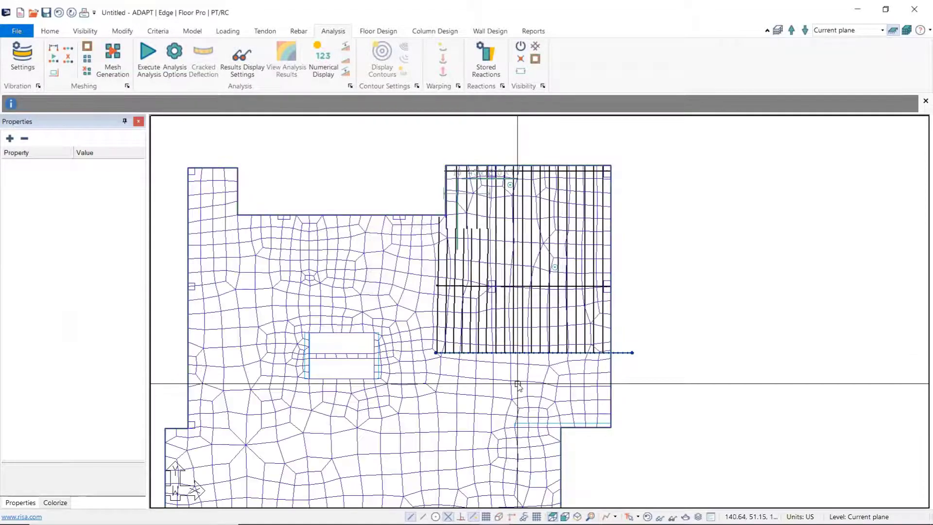
{"action": "middle_click_drag", "start_coordinate": [509, 381], "coordinate": [492, 307]}
{"action": "middle_click_drag", "start_coordinate": [529, 335], "coordinate": [548, 381]}
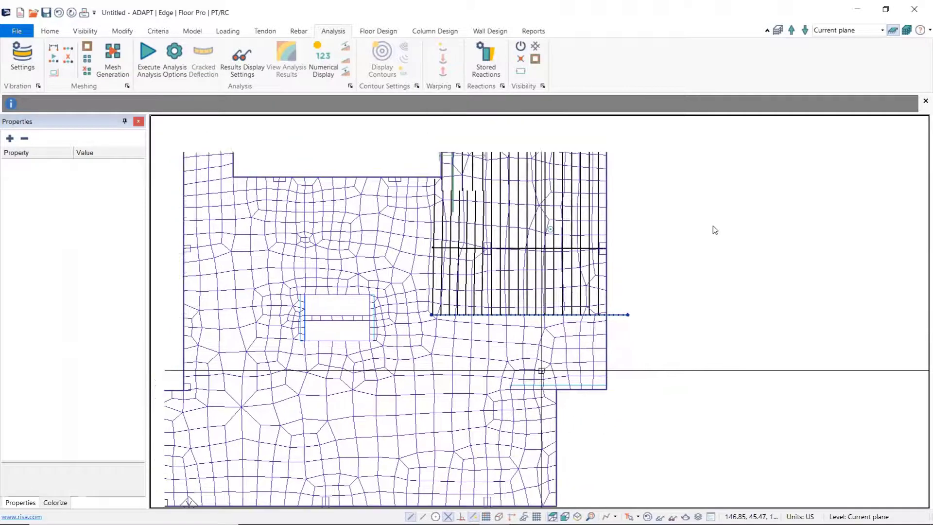
{"action": "middle_click_drag", "start_coordinate": [689, 213], "coordinate": [708, 224]}
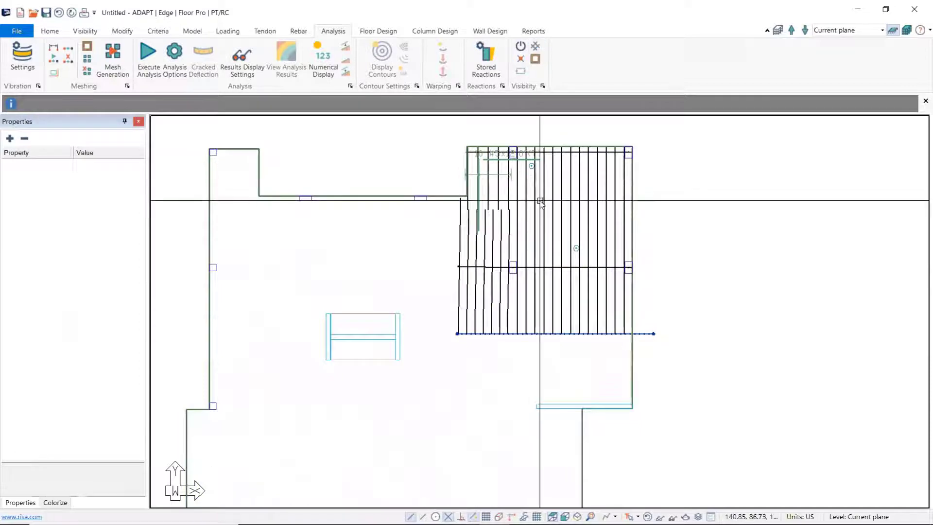
{"action": "left_click", "coordinate": [232, 31]}
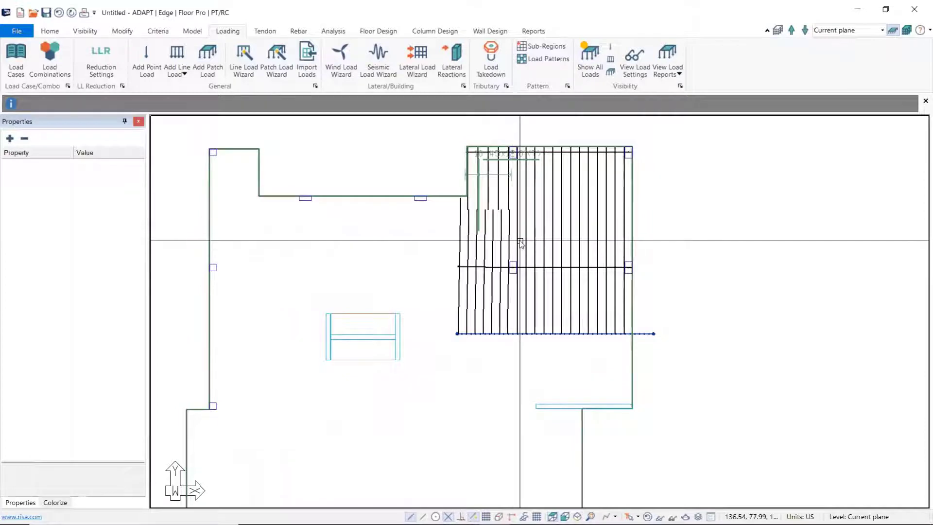
{"action": "middle_click_drag", "start_coordinate": [459, 195], "coordinate": [438, 212]}
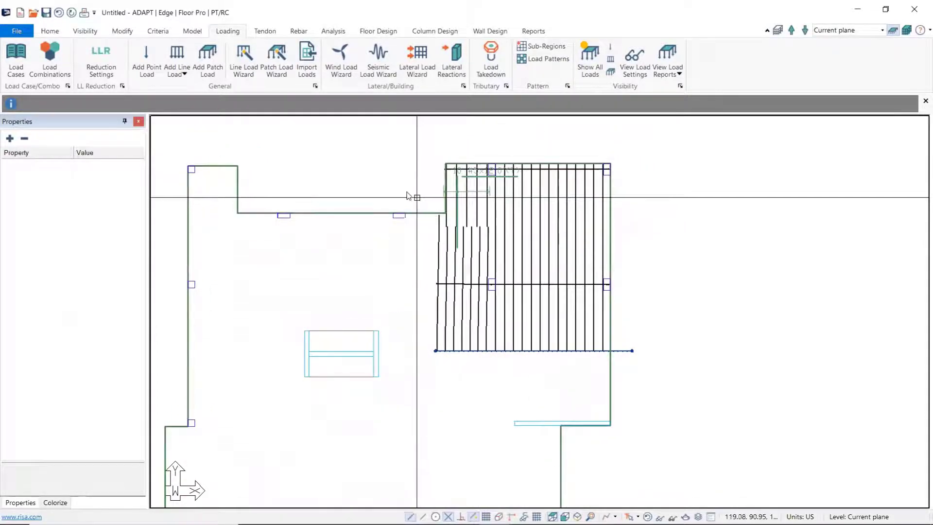
Step: Analyze the structure for only the Service(Total Load) and Strength(Dead and Live) combinations with uncracked stiffness, and save the solution
{"action": "left_click", "coordinate": [333, 31]}
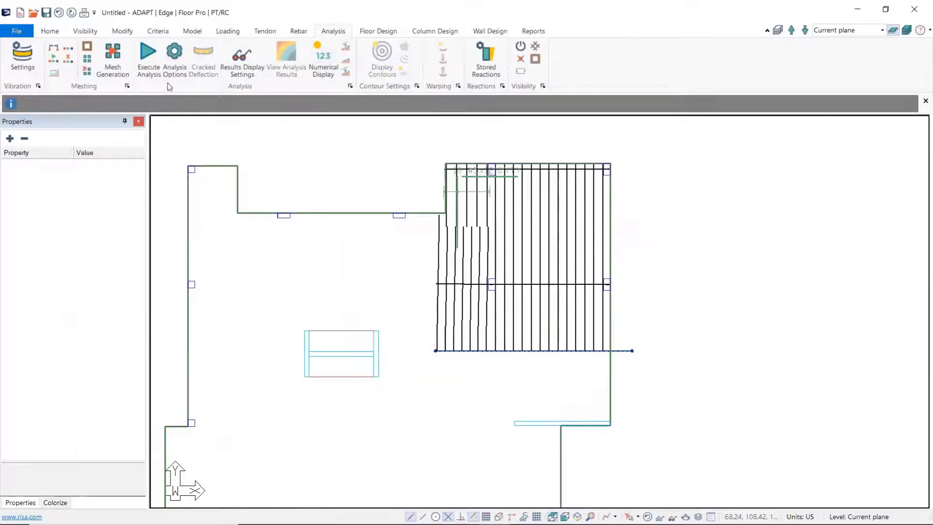
{"action": "left_click", "coordinate": [148, 57]}
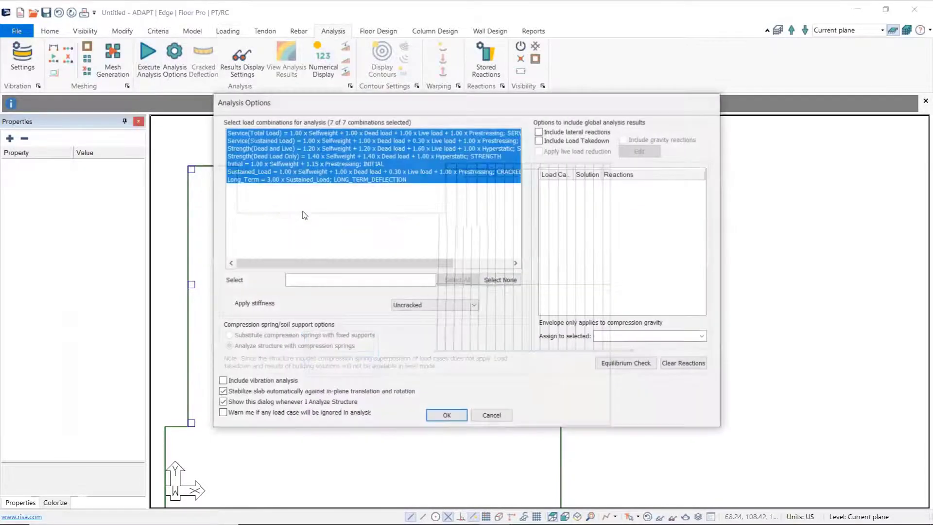
{"action": "left_click", "coordinate": [279, 136]}
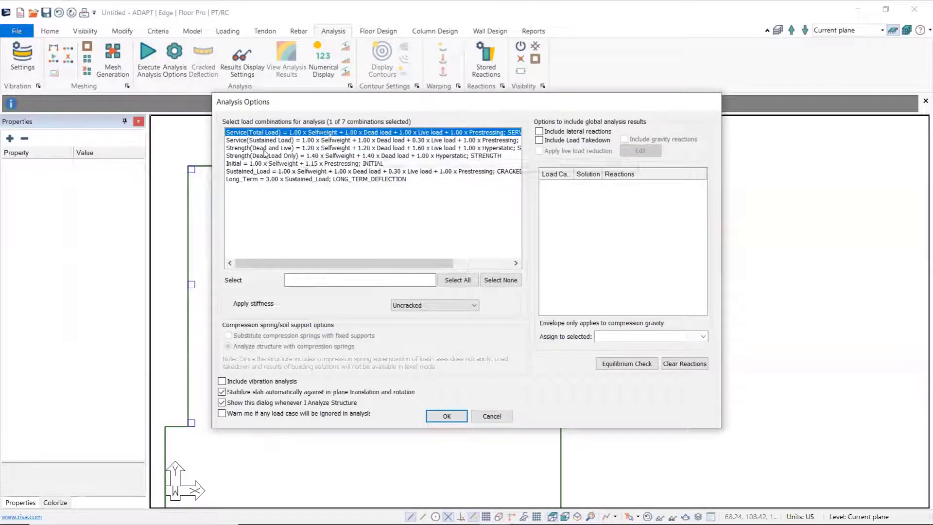
{"action": "left_click", "coordinate": [264, 148], "text": "ctrl"}
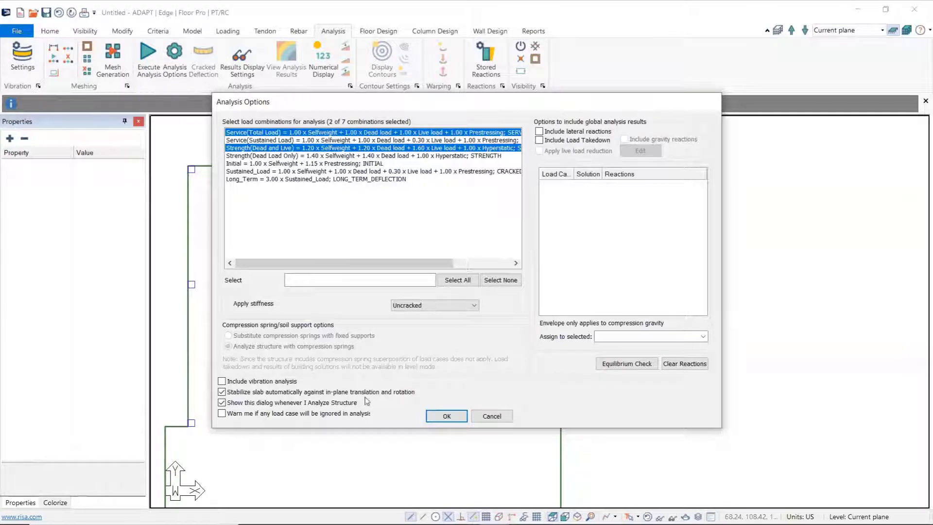
{"action": "left_click", "coordinate": [446, 417]}
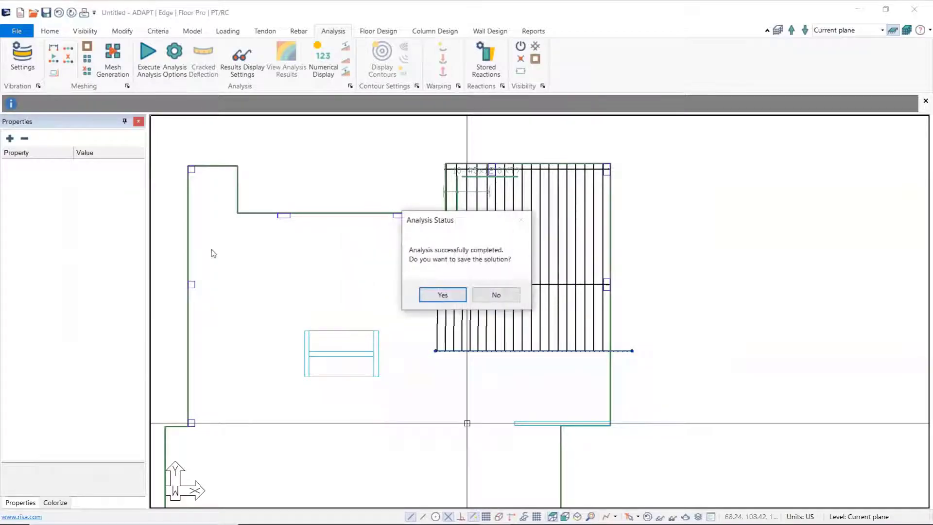
{"action": "left_click", "coordinate": [442, 295]}
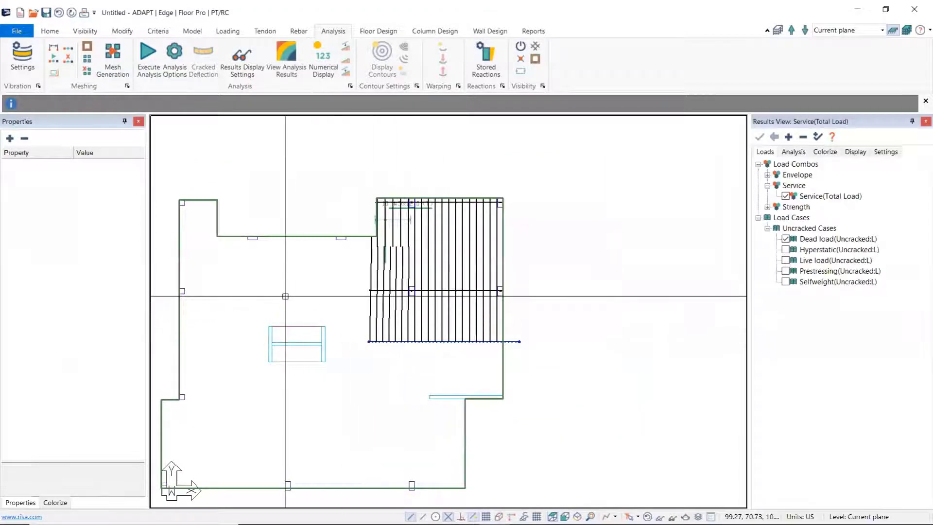
Step: Investigate the flexural capacity of the design sections and save the results
{"action": "middle_click_drag", "start_coordinate": [285, 296], "coordinate": [336, 277]}
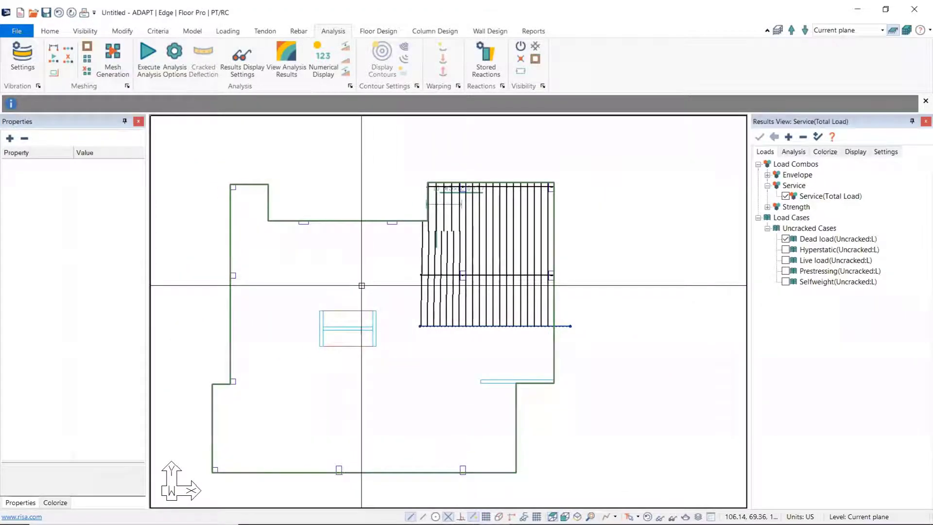
{"action": "middle_click_drag", "start_coordinate": [456, 281], "coordinate": [473, 312]}
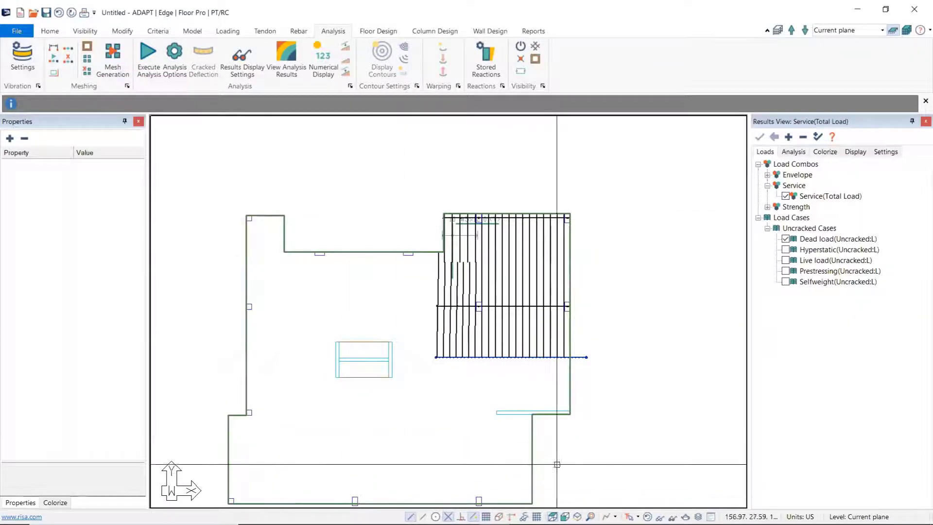
{"action": "scroll", "coordinate": [432, 297], "scroll_direction": "up", "scroll_amount": 3}
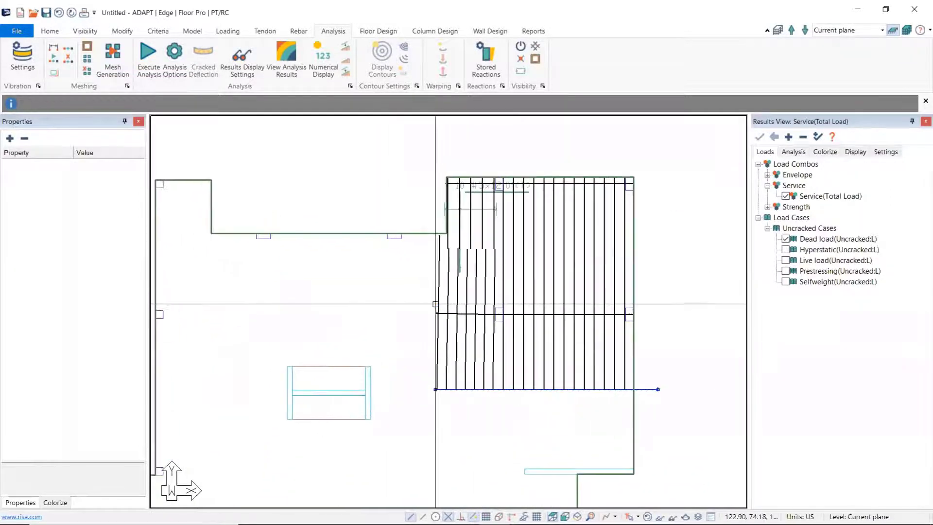
{"action": "left_click", "coordinate": [382, 32]}
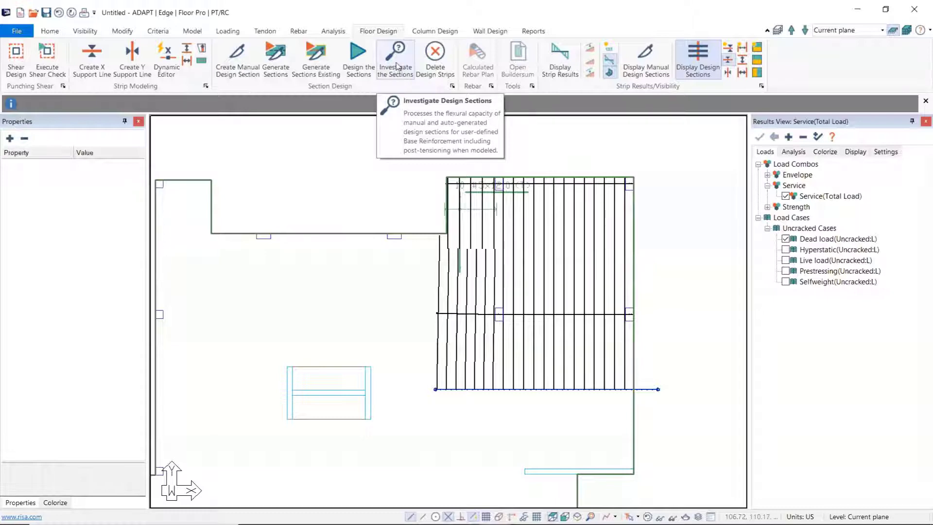
{"action": "left_click", "coordinate": [398, 66]}
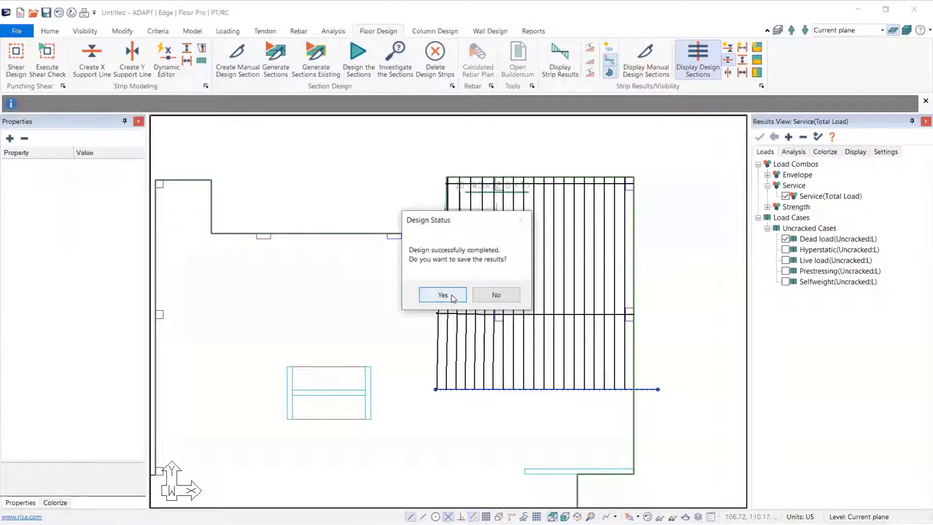
{"action": "left_click", "coordinate": [447, 297]}
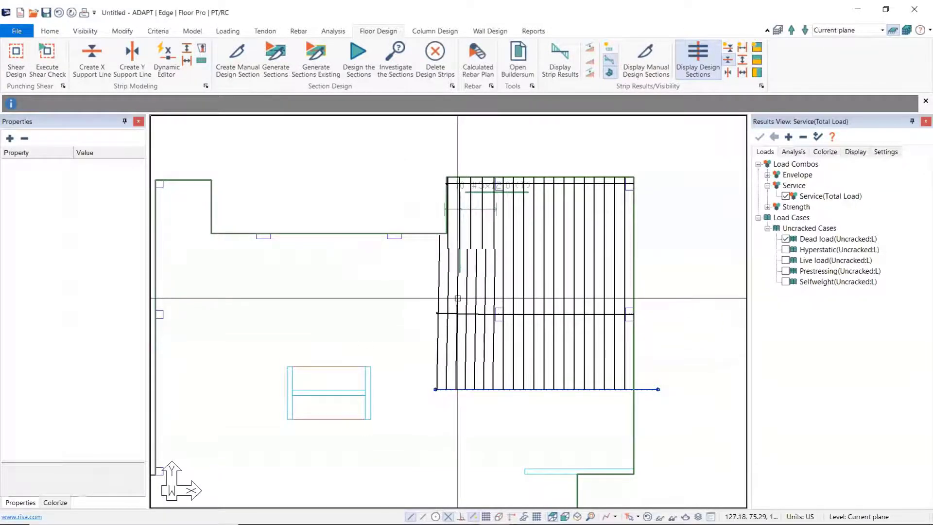
Step: Select Support Line 2 to inspect its design sections and properties, and clear the selection
{"action": "left_click", "coordinate": [505, 315]}
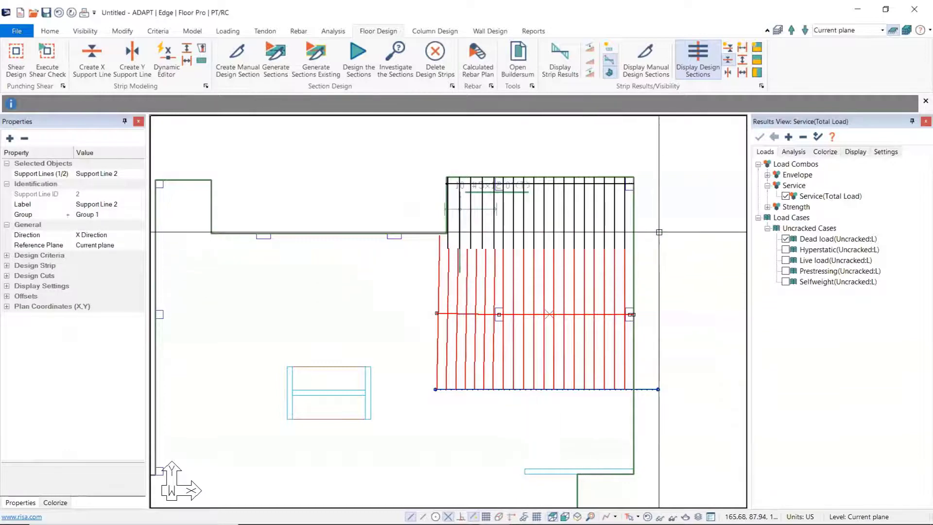
{"action": "middle_click_drag", "start_coordinate": [658, 231], "coordinate": [639, 233]}
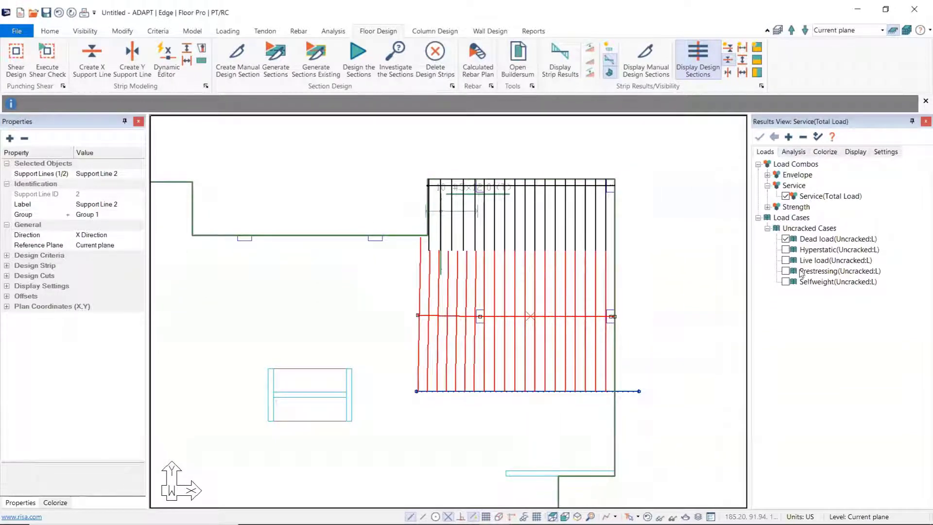
{"action": "key", "text": "Escape"}
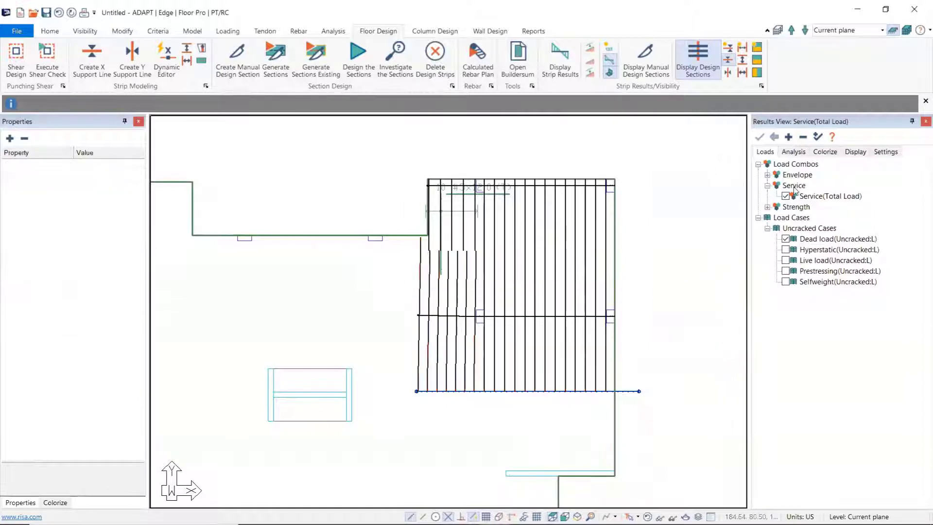
Step: Display the design sections' Z-Translation deformation for Service(Total Load) and examine the deflection curves along both support lines
{"action": "left_click", "coordinate": [794, 152]}
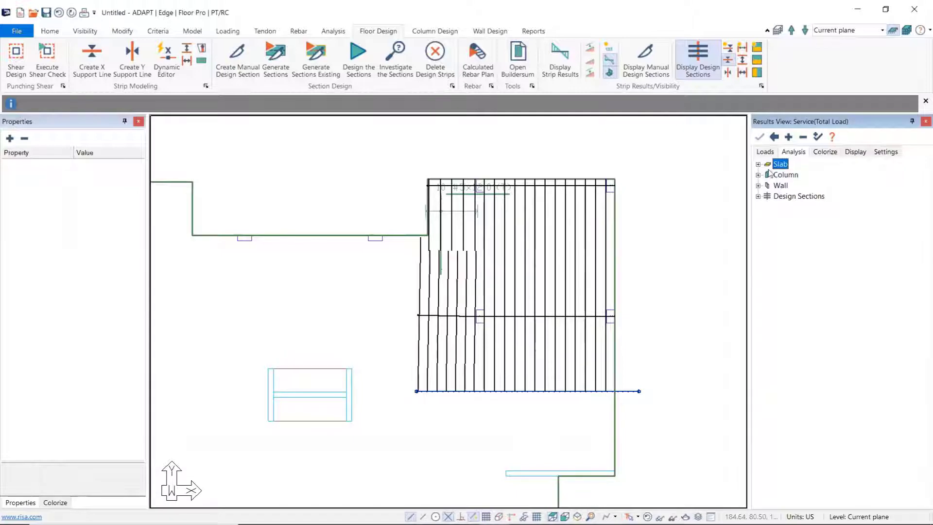
{"action": "left_click", "coordinate": [759, 197]}
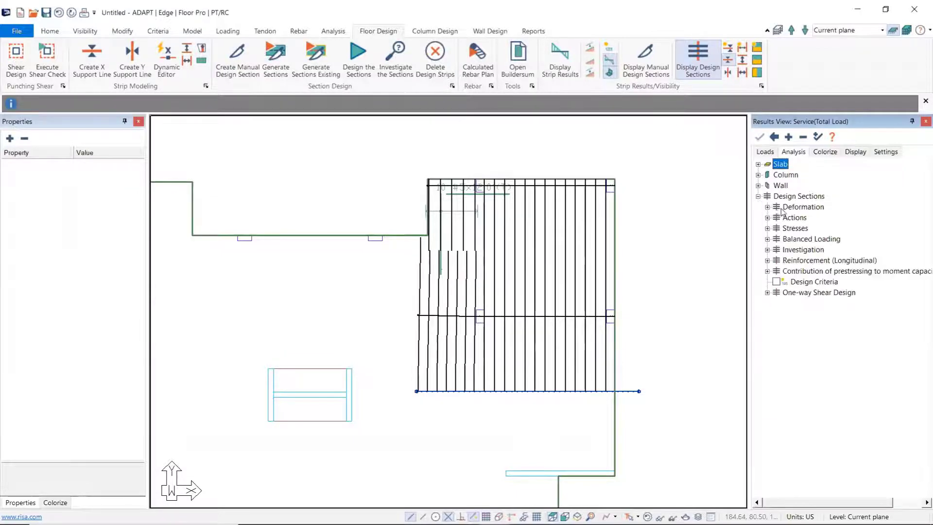
{"action": "left_click", "coordinate": [768, 207]}
{"action": "left_click", "coordinate": [786, 217]}
{"action": "scroll", "coordinate": [548, 206], "scroll_direction": "up", "scroll_amount": 5}
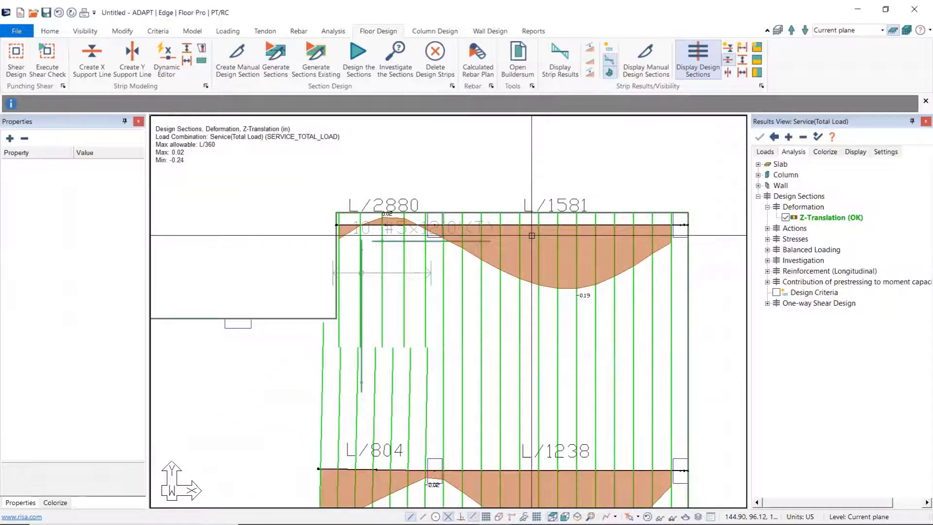
{"action": "middle_click_drag", "start_coordinate": [571, 304], "coordinate": [557, 252]}
{"action": "scroll", "coordinate": [601, 279], "scroll_direction": "down", "scroll_amount": 1}
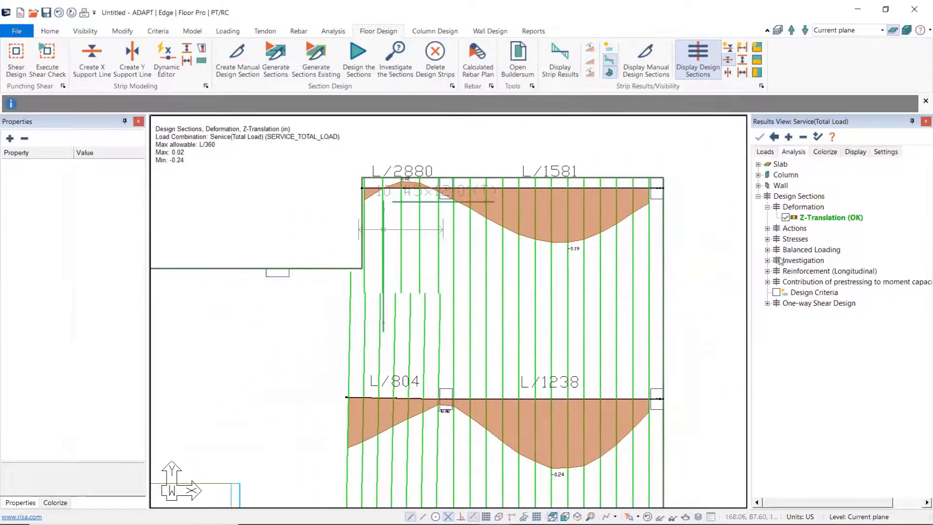
Step: Replace the deformation display with the design sections' Bending action and examine it, followed by the Shear action
{"action": "left_click", "coordinate": [786, 217]}
{"action": "left_click", "coordinate": [768, 228]}
{"action": "left_click", "coordinate": [767, 207]}
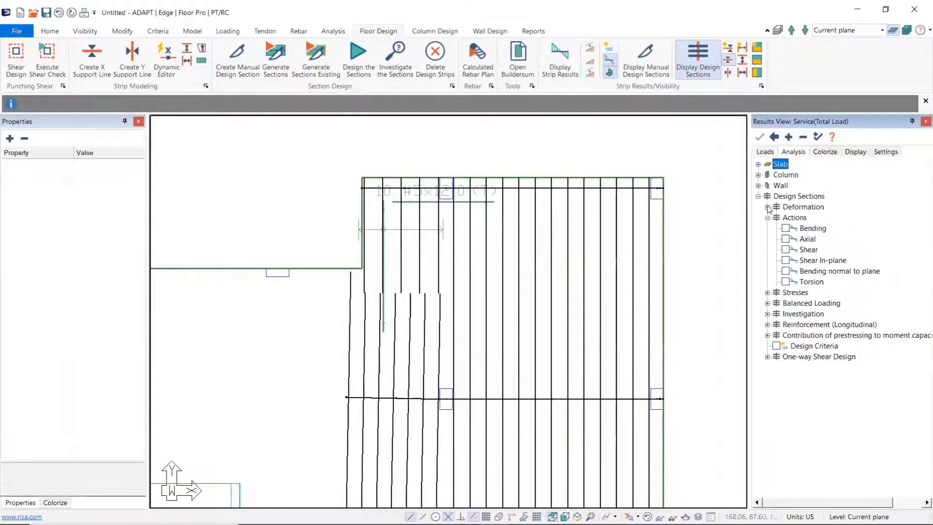
{"action": "left_click", "coordinate": [786, 228]}
{"action": "scroll", "coordinate": [512, 212], "scroll_direction": "up", "scroll_amount": 1}
{"action": "scroll", "coordinate": [511, 211], "scroll_direction": "up", "scroll_amount": 1}
{"action": "left_click", "coordinate": [786, 249]}
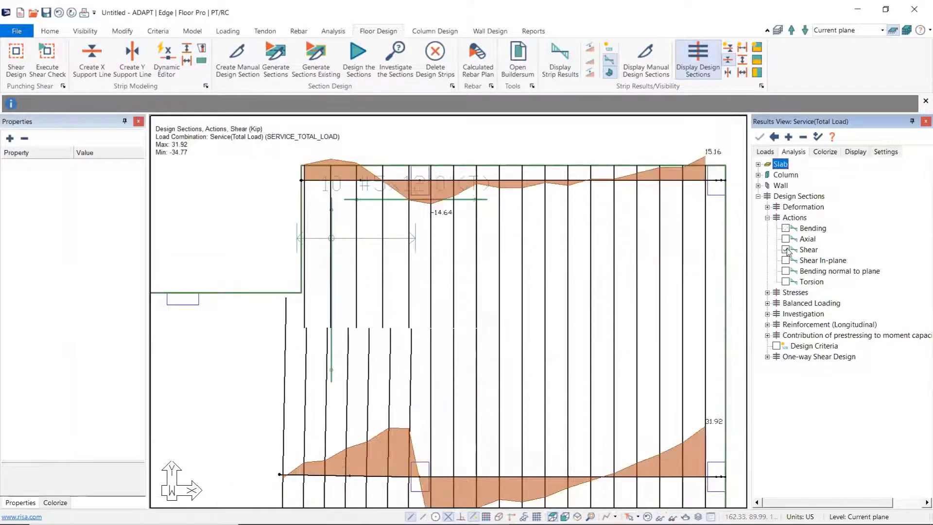
Step: Display the Moment Capacity with Demand investigation results and examine them along both support lines, briefly selecting Support Line 1
{"action": "left_click", "coordinate": [768, 218]}
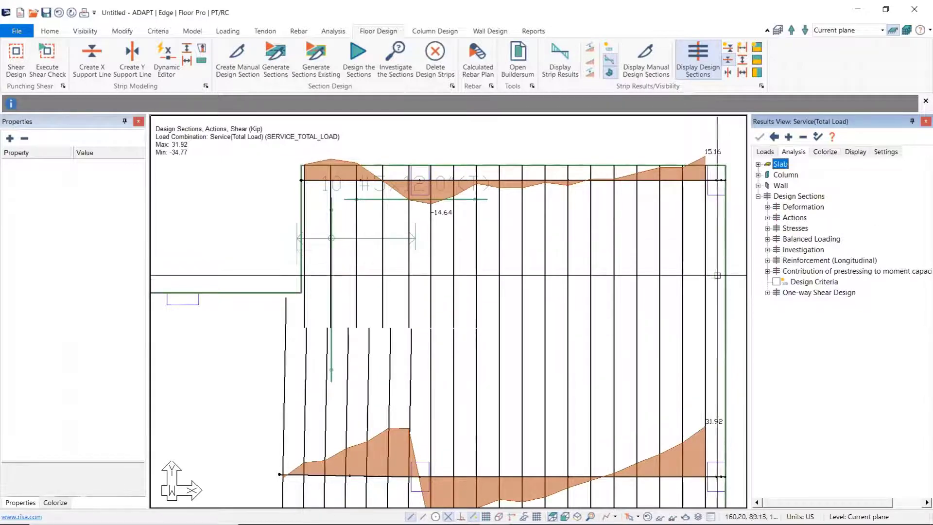
{"action": "left_click", "coordinate": [767, 250]}
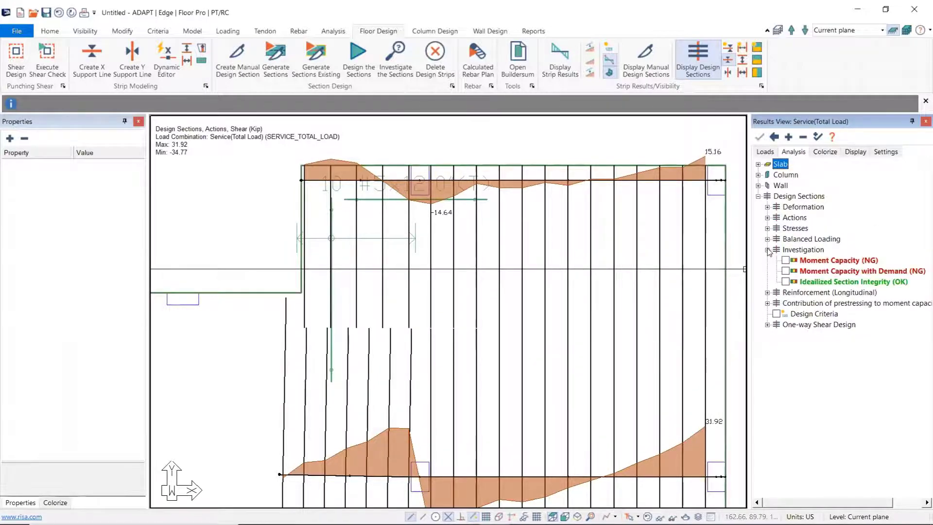
{"action": "middle_click_drag", "start_coordinate": [672, 291], "coordinate": [629, 277]}
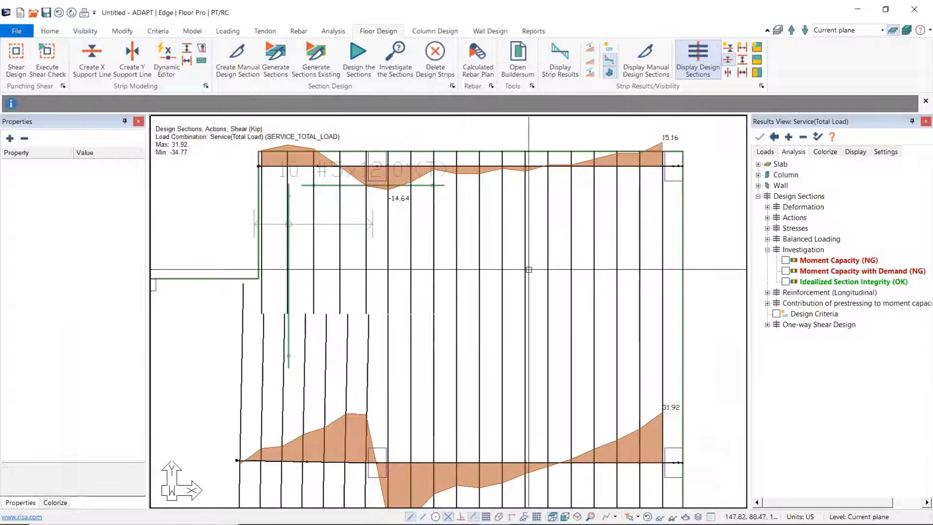
{"action": "left_click", "coordinate": [786, 272]}
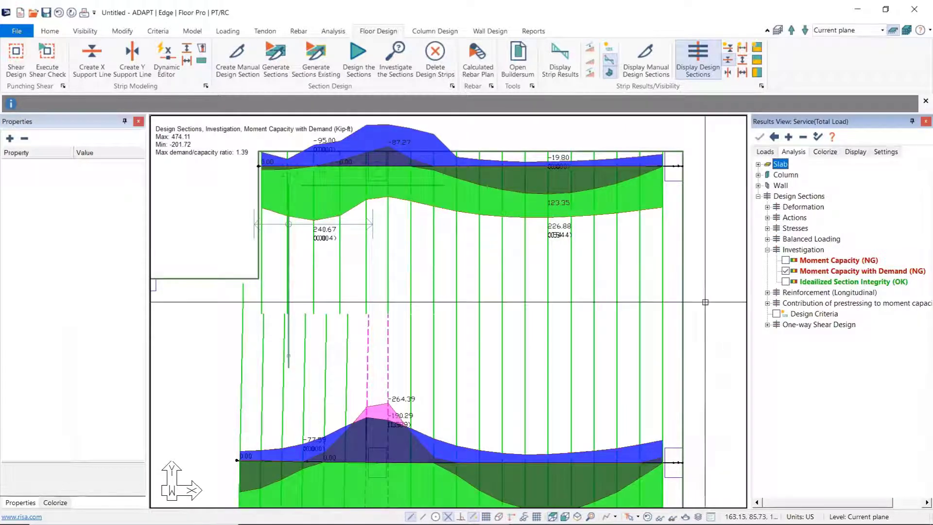
{"action": "left_click", "coordinate": [663, 246]}
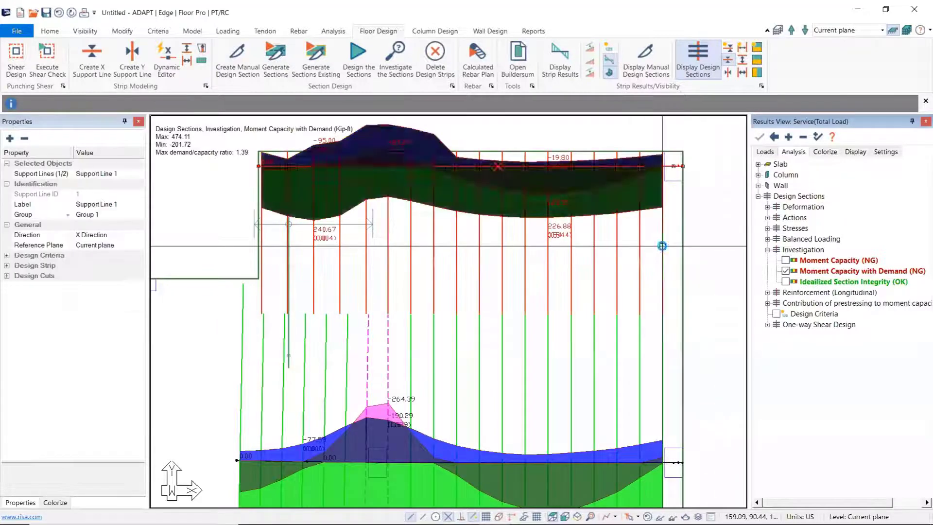
{"action": "left_click", "coordinate": [711, 221]}
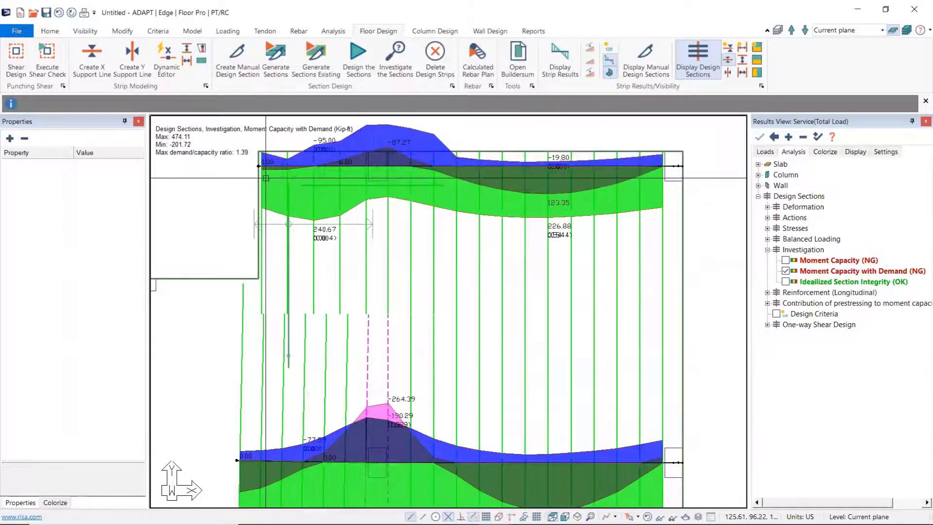
Step: Compare the moment capacity and demand diagrams along both support lines, focusing on the dashed design sections at the interior column
{"action": "middle_click_drag", "start_coordinate": [377, 265], "coordinate": [374, 302]}
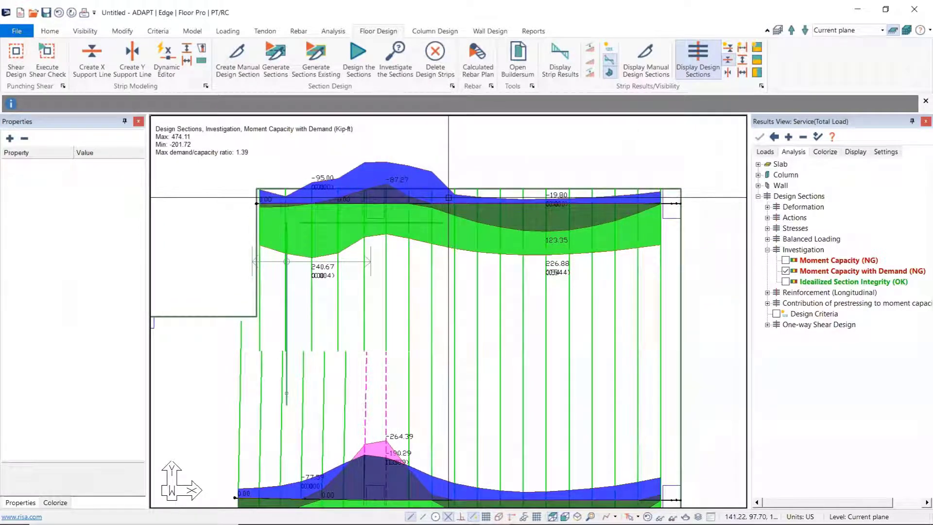
{"action": "middle_click_drag", "start_coordinate": [379, 312], "coordinate": [375, 228]}
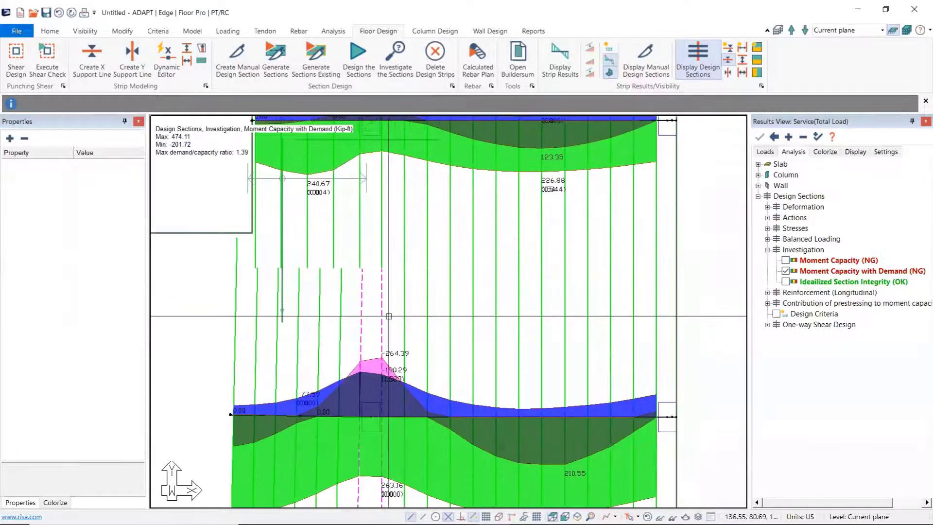
{"action": "middle_click_drag", "start_coordinate": [387, 336], "coordinate": [394, 283]}
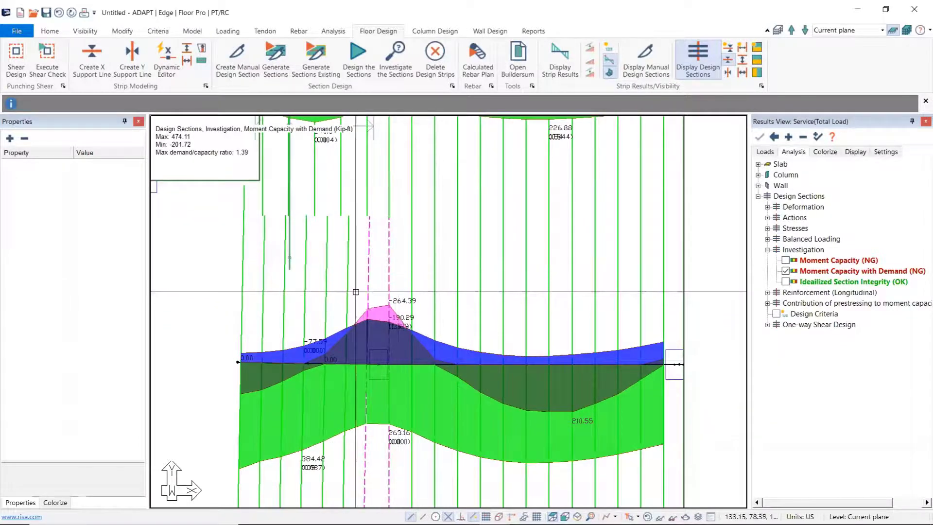
{"action": "middle_click_drag", "start_coordinate": [391, 257], "coordinate": [410, 354]}
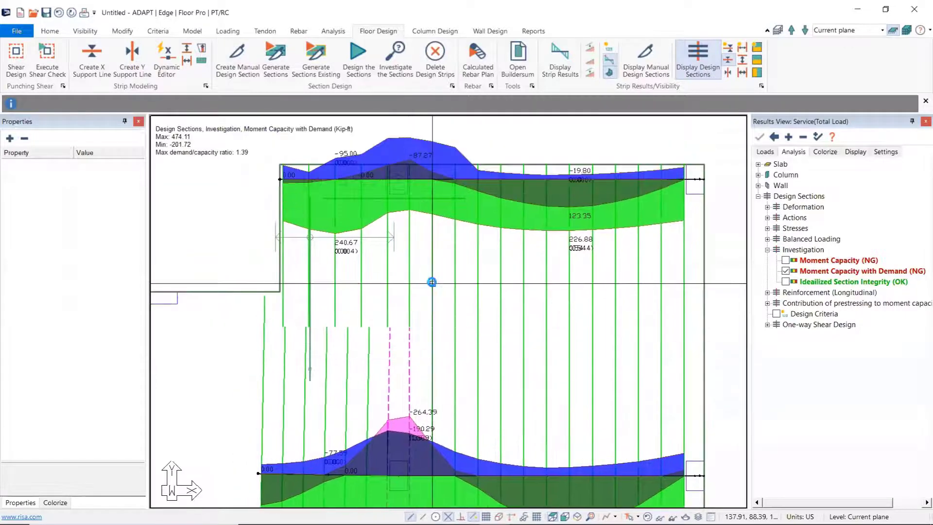
{"action": "scroll", "coordinate": [423, 277], "scroll_direction": "down", "scroll_amount": 1}
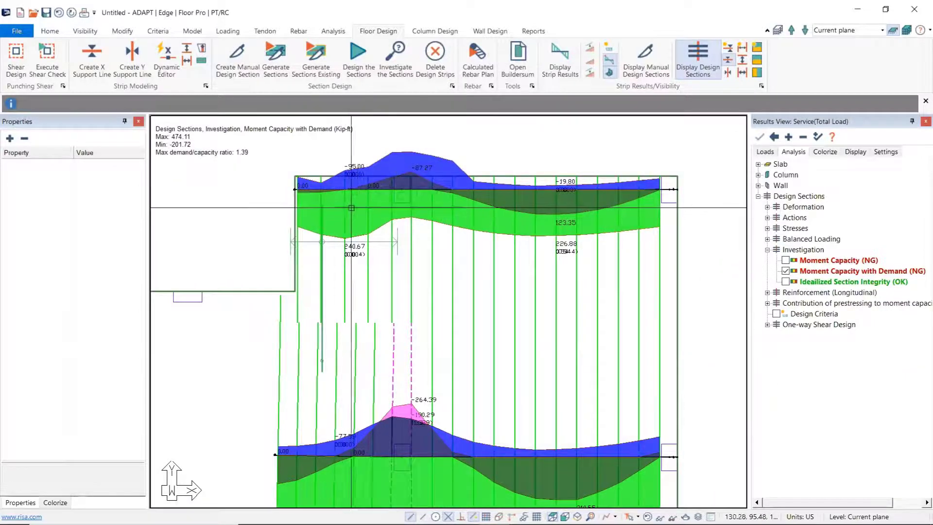
{"action": "middle_click_drag", "start_coordinate": [470, 355], "coordinate": [459, 312]}
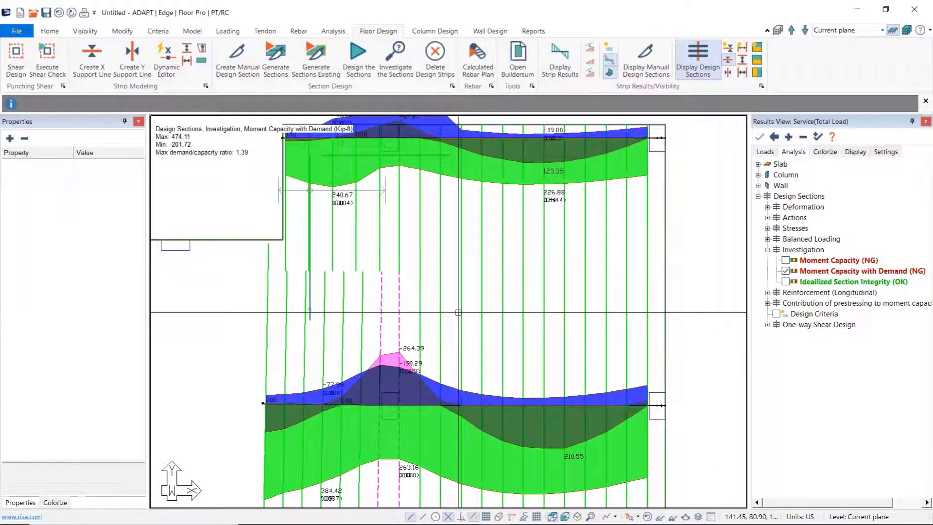
{"action": "middle_click_drag", "start_coordinate": [459, 337], "coordinate": [465, 316]}
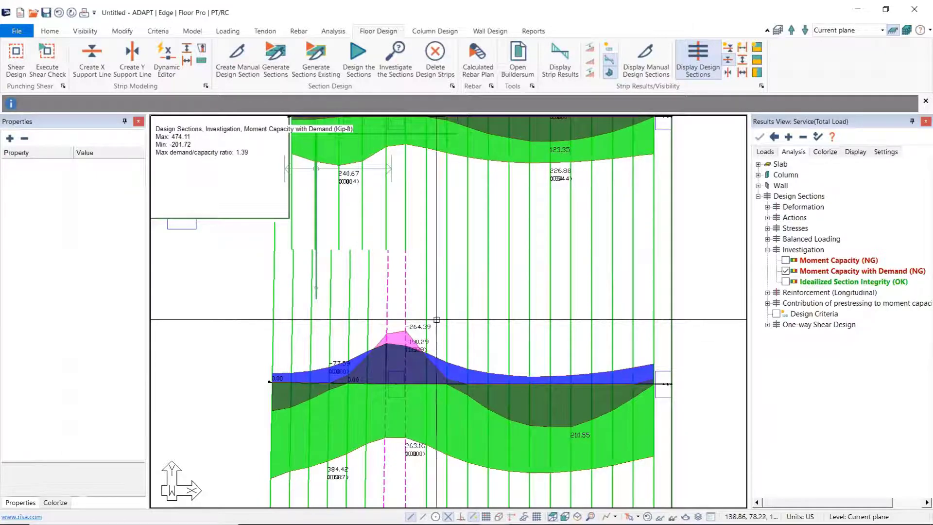
{"action": "scroll", "coordinate": [416, 291], "scroll_direction": "up", "scroll_amount": 1}
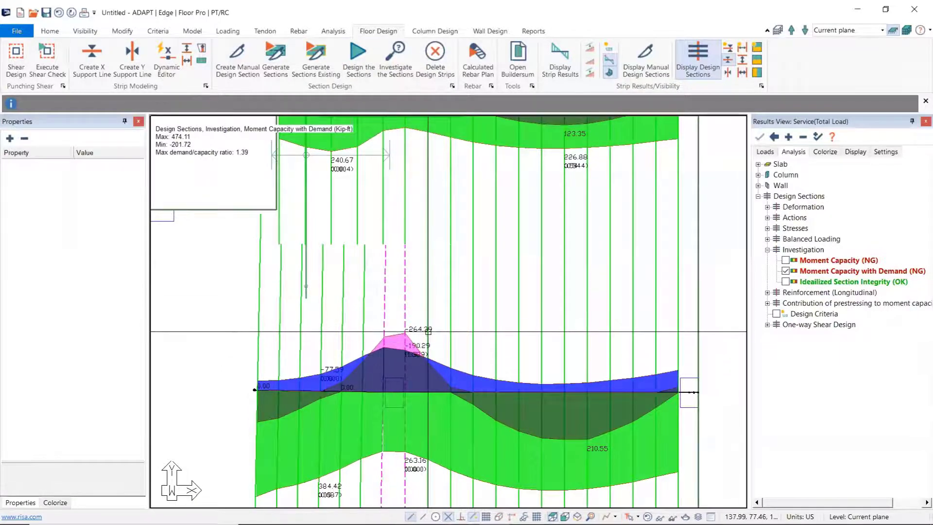
Step: Design the sections of the support lines and save the design results
{"action": "left_click", "coordinate": [361, 51]}
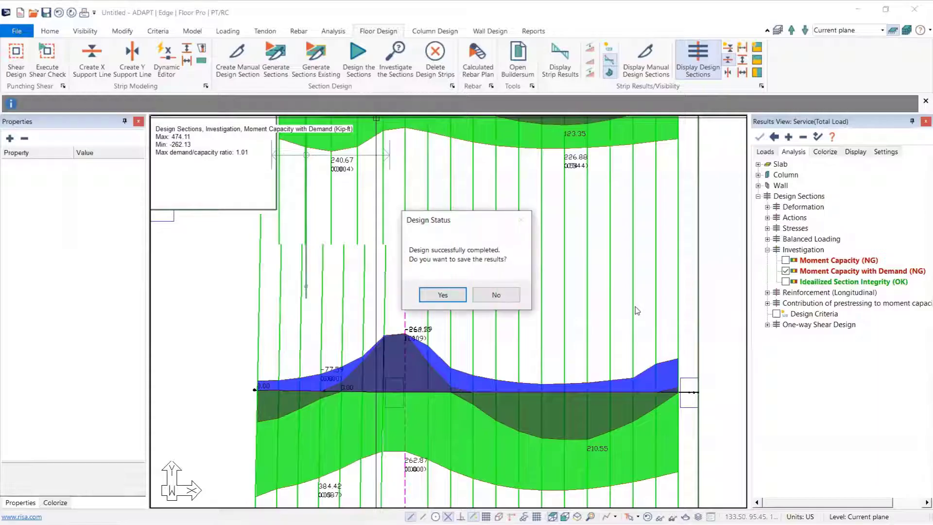
{"action": "left_click", "coordinate": [443, 296]}
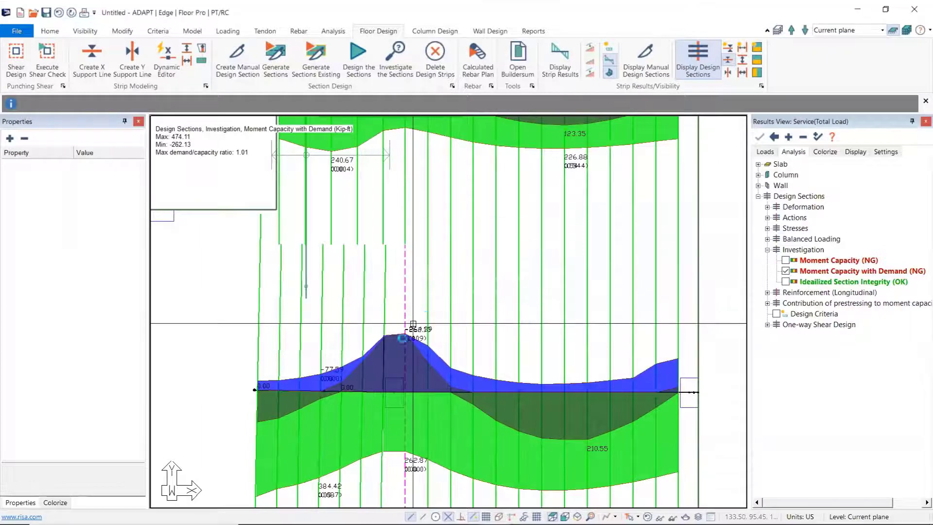
Step: Inspect the Design Sections data of Support Line 2 at the interior column, then re-examine the moment capacity with demand there
{"action": "scroll", "coordinate": [399, 316], "scroll_direction": "up", "scroll_amount": 3}
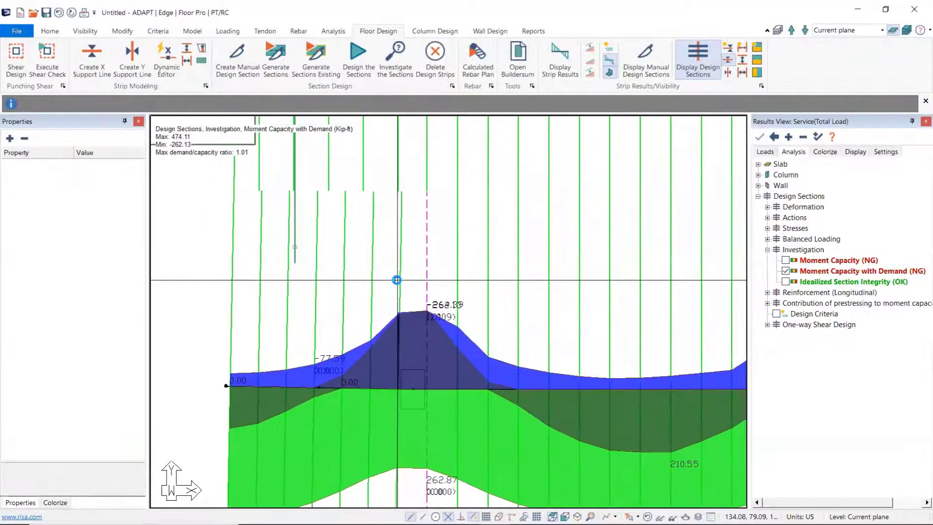
{"action": "left_click", "coordinate": [399, 281]}
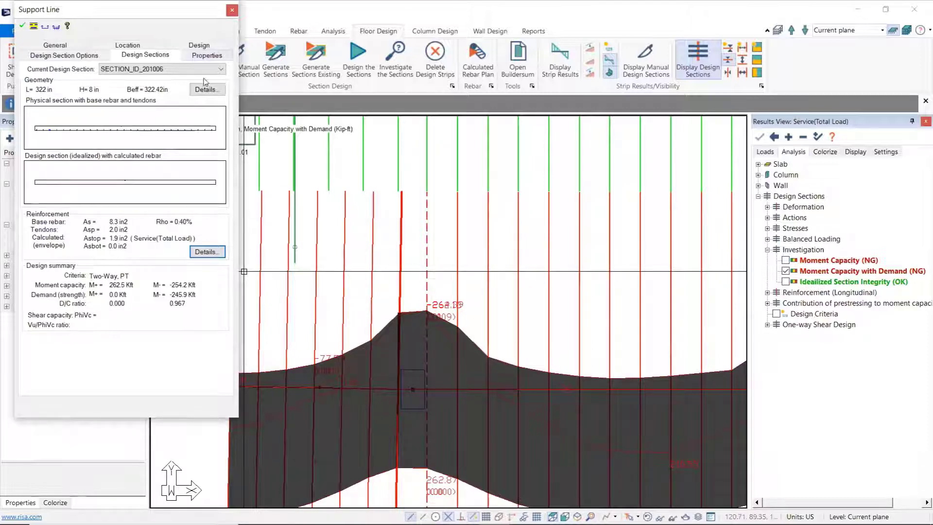
{"action": "left_click", "coordinate": [231, 11]}
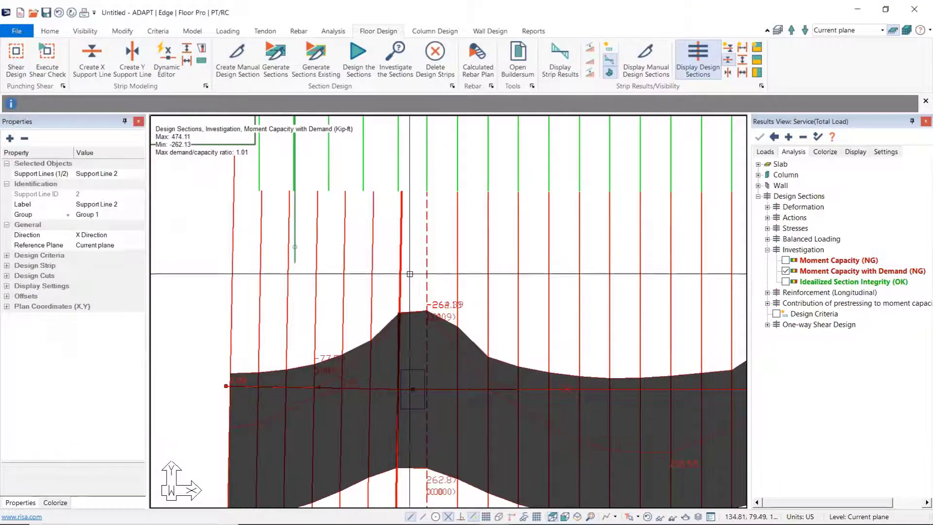
{"action": "scroll", "coordinate": [431, 315], "scroll_direction": "up", "scroll_amount": 5}
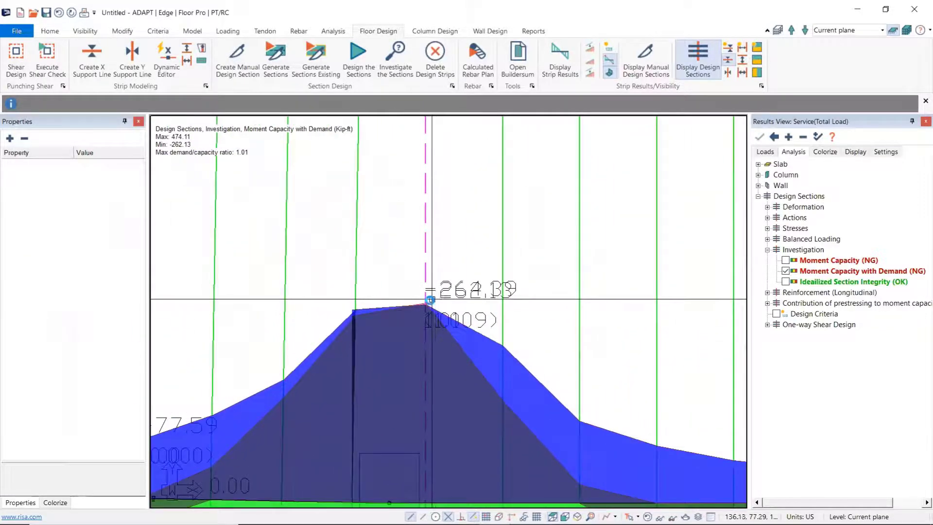
{"action": "scroll", "coordinate": [415, 299], "scroll_direction": "down", "scroll_amount": 3}
{"action": "scroll", "coordinate": [427, 309], "scroll_direction": "down", "scroll_amount": 5}
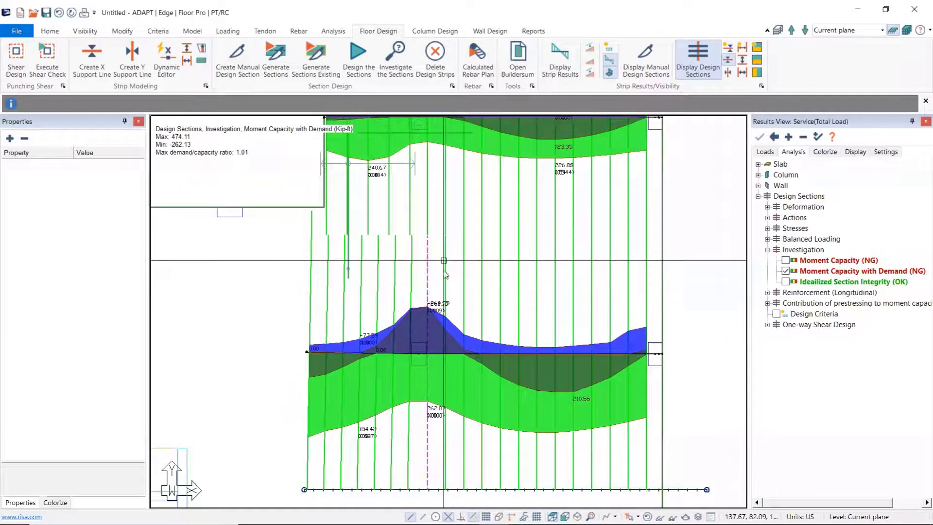
{"action": "scroll", "coordinate": [429, 304], "scroll_direction": "down", "scroll_amount": 3}
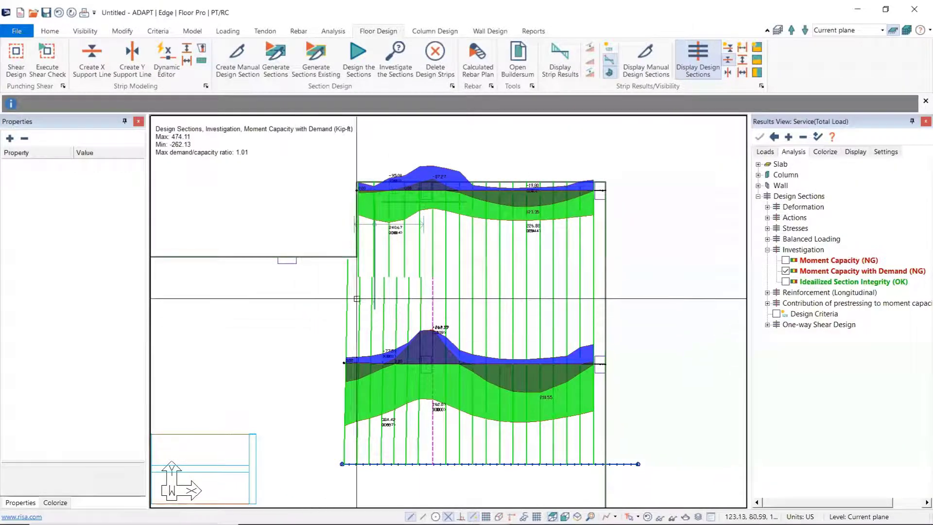
Step: Turn off the Moment Capacity with Demand results and hide the support lines with their design sections
{"action": "left_click", "coordinate": [786, 270]}
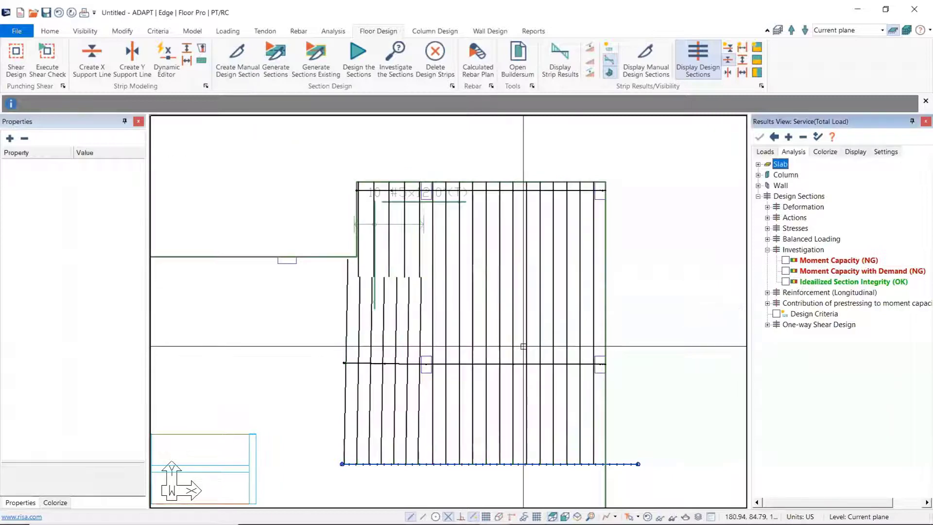
{"action": "left_click", "coordinate": [728, 60]}
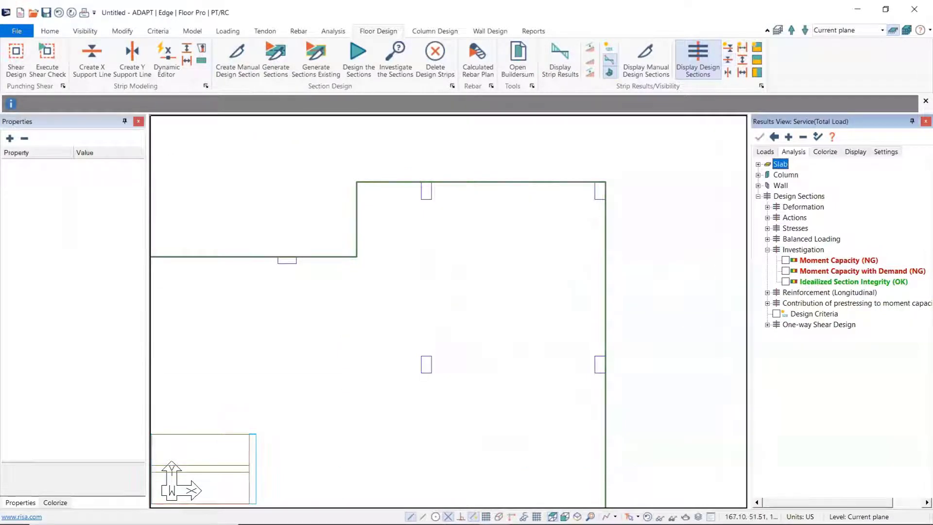
{"action": "middle_click_drag", "start_coordinate": [291, 363], "coordinate": [310, 342]}
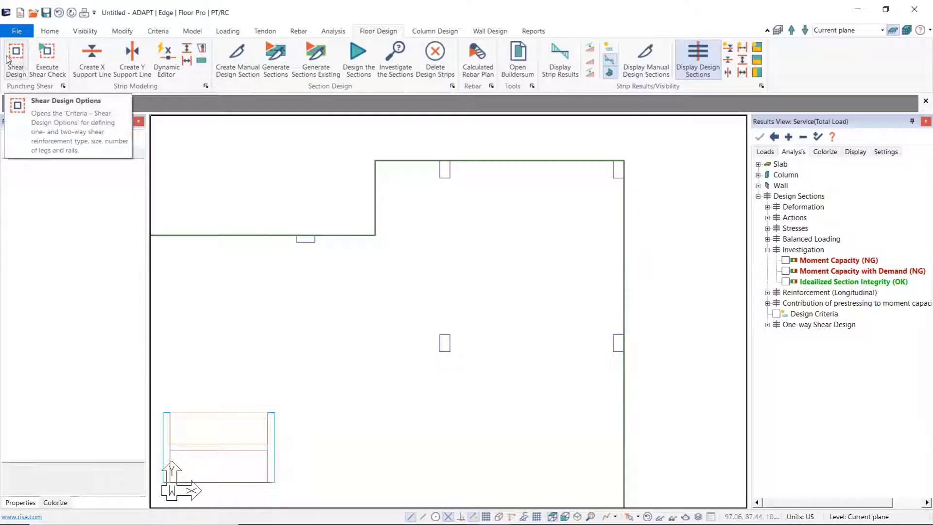
Step: Run the punching shear check for the current plane and bring the whole slab plan into view
{"action": "left_click", "coordinate": [53, 55]}
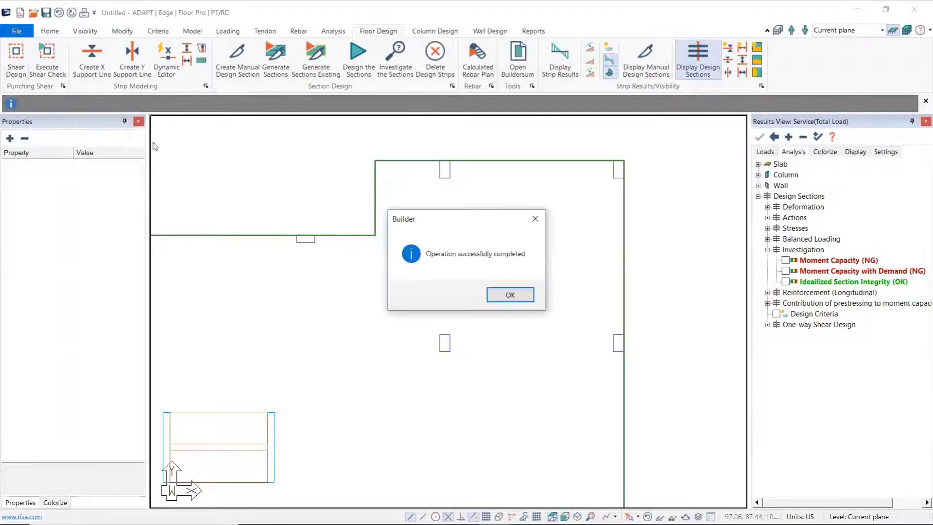
{"action": "left_click", "coordinate": [510, 295]}
{"action": "middle_click_drag", "start_coordinate": [355, 336], "coordinate": [449, 269]}
{"action": "scroll", "coordinate": [449, 269], "scroll_direction": "down", "scroll_amount": 2}
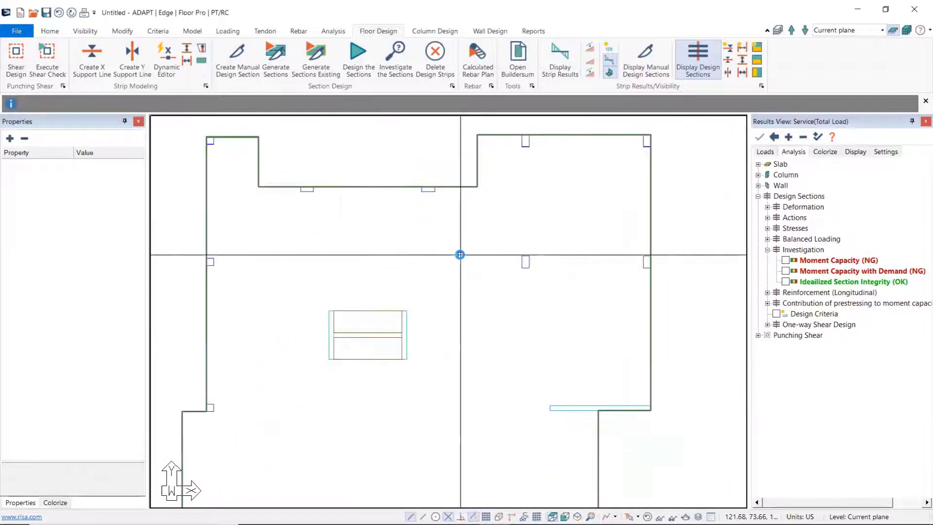
Step: Set the results load combination to Strength(Dead and Live)
{"action": "left_click", "coordinate": [764, 152]}
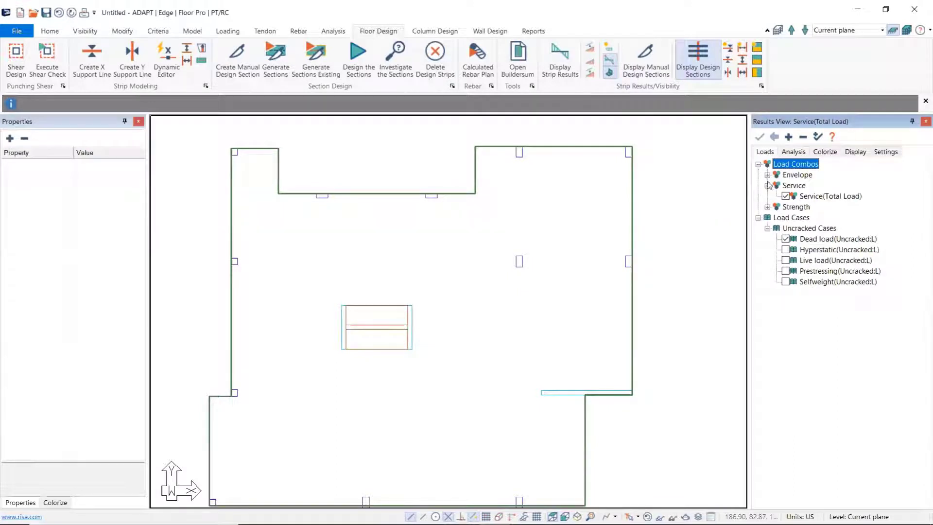
{"action": "left_click", "coordinate": [768, 207]}
{"action": "left_click", "coordinate": [785, 217]}
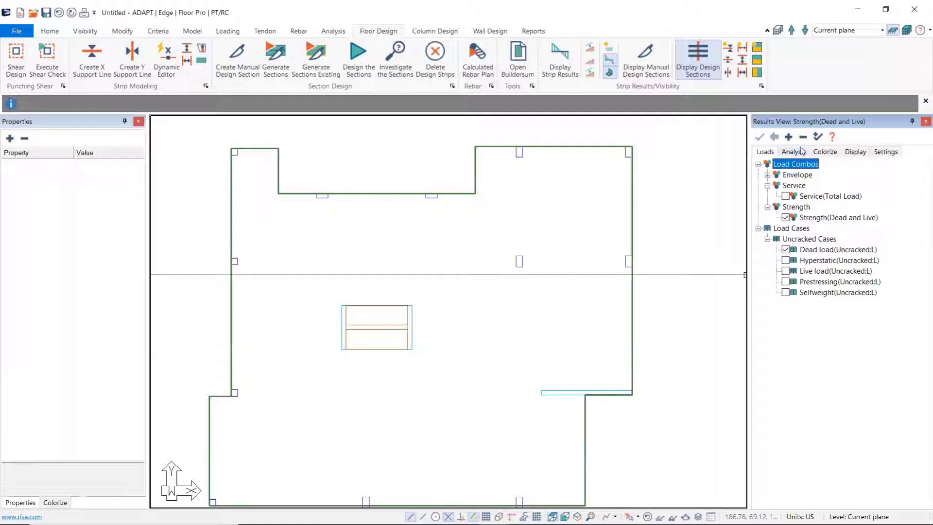
Step: Display the punching shear Stress Check results and review the status of all columns across the slab
{"action": "left_click", "coordinate": [794, 151]}
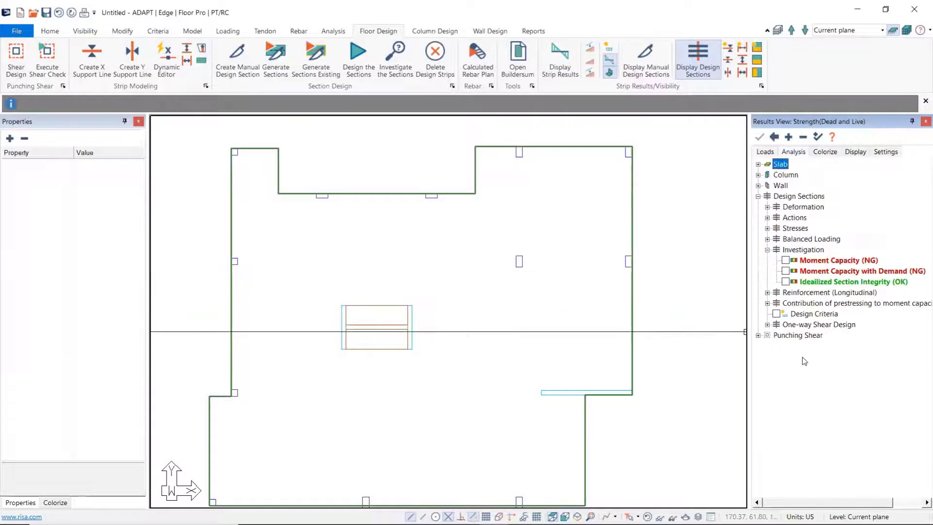
{"action": "left_click", "coordinate": [758, 336]}
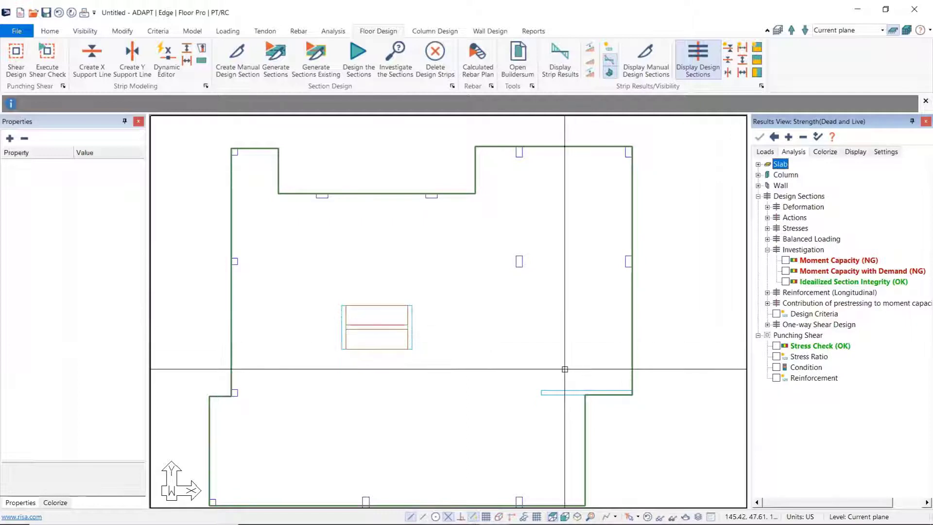
{"action": "left_click", "coordinate": [777, 346]}
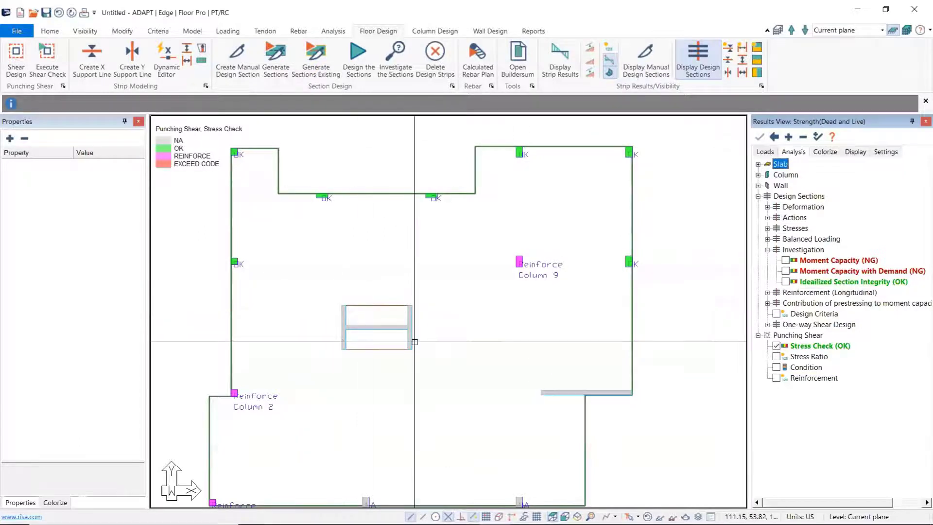
{"action": "middle_click_drag", "start_coordinate": [438, 351], "coordinate": [438, 340]}
{"action": "scroll", "coordinate": [437, 341], "scroll_direction": "down", "scroll_amount": 1}
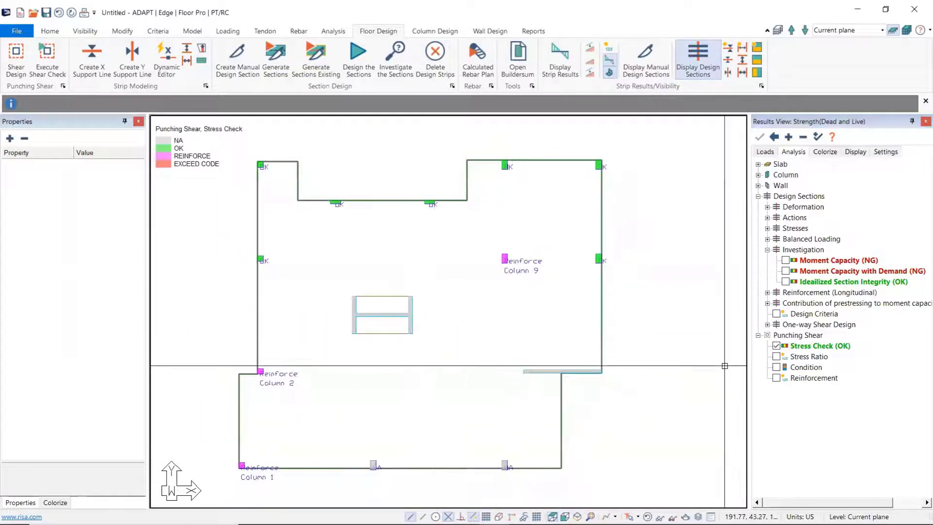
Step: Display the punching shear Stress Ratio results and examine the values at Column 9
{"action": "left_click", "coordinate": [777, 356]}
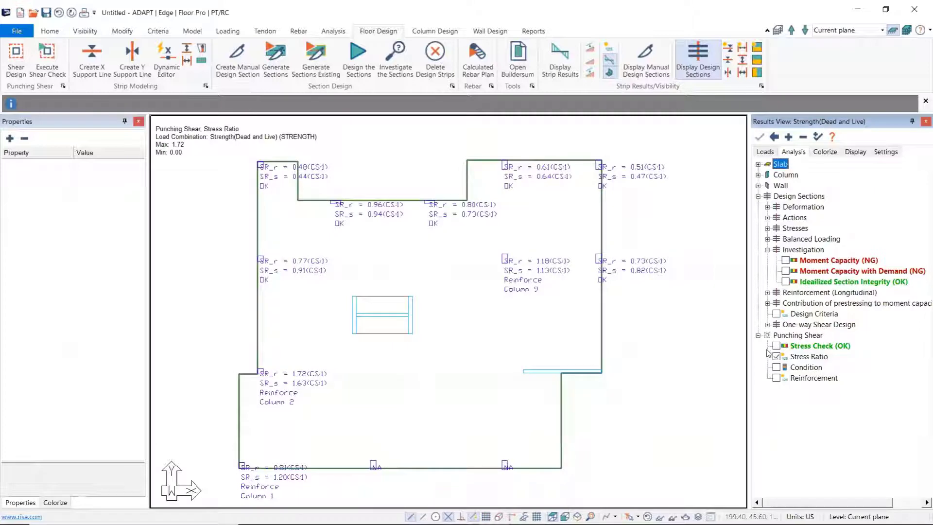
{"action": "scroll", "coordinate": [561, 298], "scroll_direction": "up", "scroll_amount": 1}
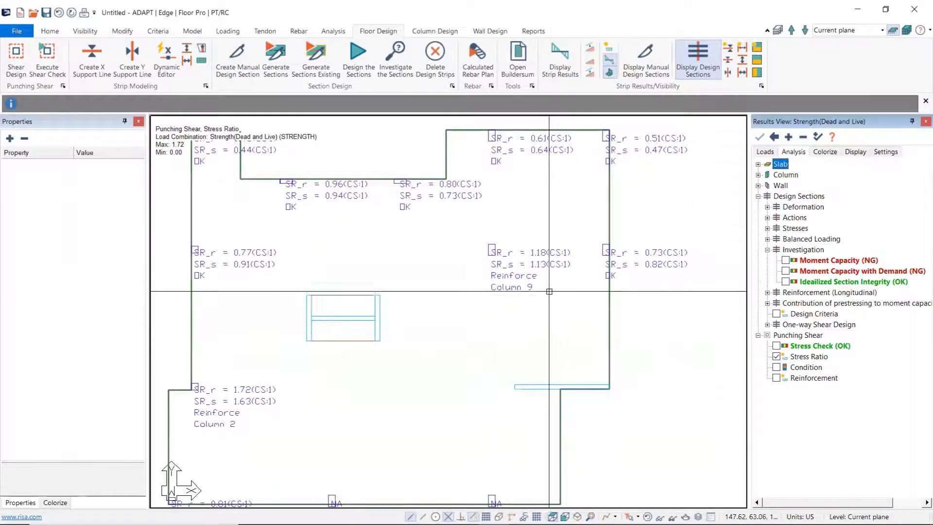
{"action": "scroll", "coordinate": [510, 287], "scroll_direction": "up", "scroll_amount": 2}
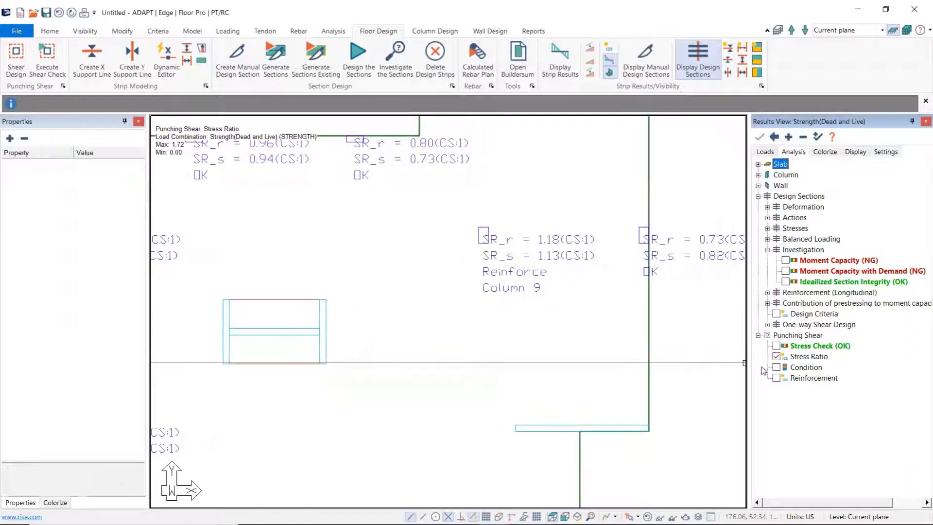
Step: Display the punching shear Condition of the columns across the slab, and turn it off after reviewing it
{"action": "left_click", "coordinate": [777, 367]}
{"action": "scroll", "coordinate": [587, 334], "scroll_direction": "down", "scroll_amount": 2}
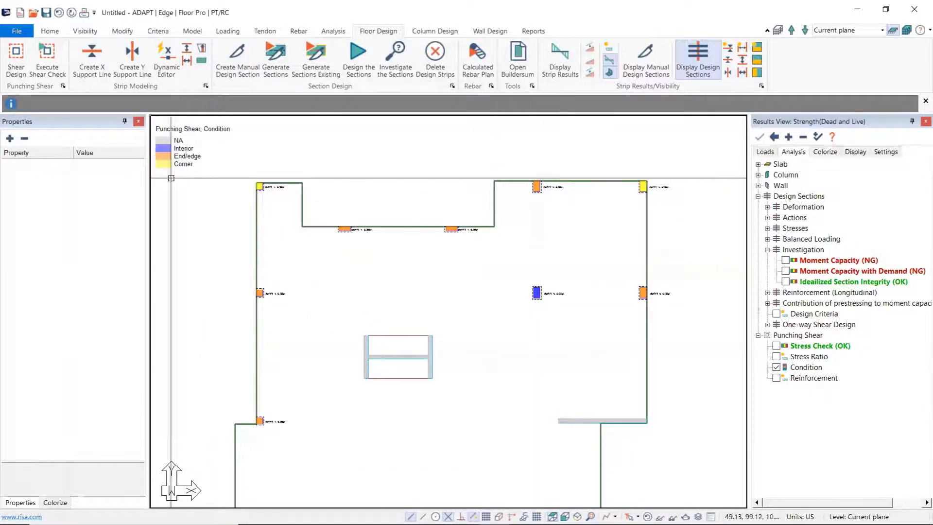
{"action": "left_click", "coordinate": [777, 367]}
Step: Display the punching shear Reinforcement, examine the stud layout at the interior column, and clear the display
{"action": "left_click", "coordinate": [777, 378]}
{"action": "scroll", "coordinate": [542, 318], "scroll_direction": "up", "scroll_amount": 1}
{"action": "scroll", "coordinate": [585, 326], "scroll_direction": "up", "scroll_amount": 3}
{"action": "scroll", "coordinate": [566, 296], "scroll_direction": "up", "scroll_amount": 2}
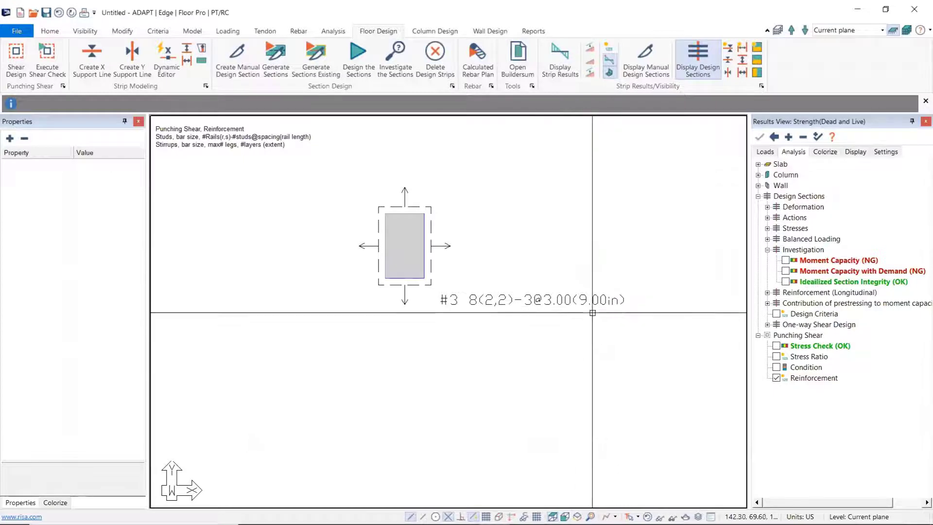
{"action": "scroll", "coordinate": [592, 312], "scroll_direction": "down", "scroll_amount": 1}
{"action": "scroll", "coordinate": [592, 312], "scroll_direction": "down", "scroll_amount": 2}
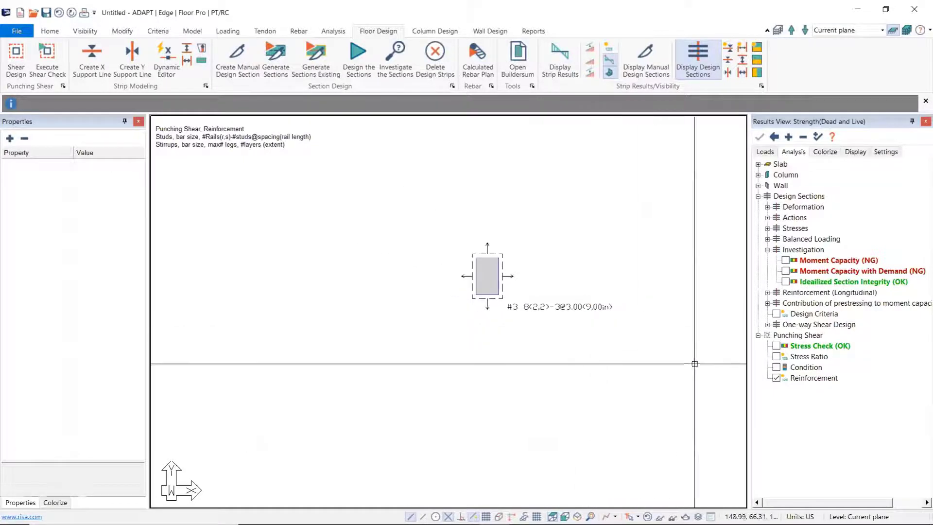
{"action": "left_click", "coordinate": [777, 379]}
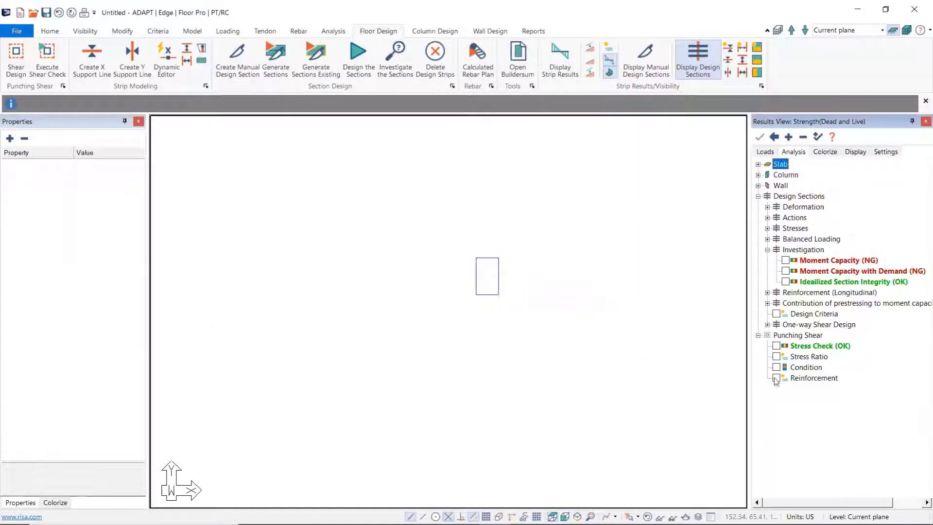
{"action": "scroll", "coordinate": [549, 337], "scroll_direction": "down", "scroll_amount": 3}
{"action": "scroll", "coordinate": [549, 336], "scroll_direction": "down", "scroll_amount": 3}
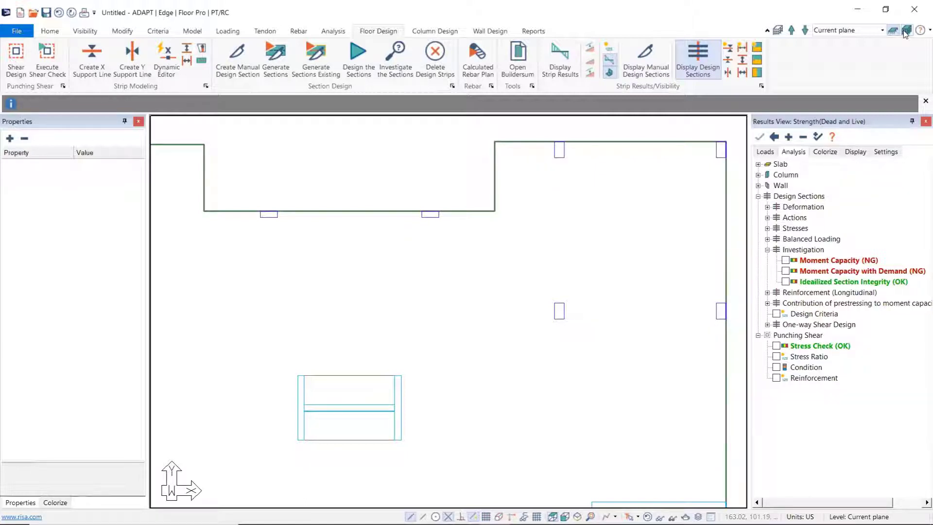
{"action": "middle_click_drag", "start_coordinate": [484, 387], "coordinate": [602, 321]}
{"action": "scroll", "coordinate": [602, 325], "scroll_direction": "down", "scroll_amount": 3}
{"action": "middle_click_drag", "start_coordinate": [627, 356], "coordinate": [517, 357]}
{"action": "scroll", "coordinate": [542, 369], "scroll_direction": "down", "scroll_amount": 2}
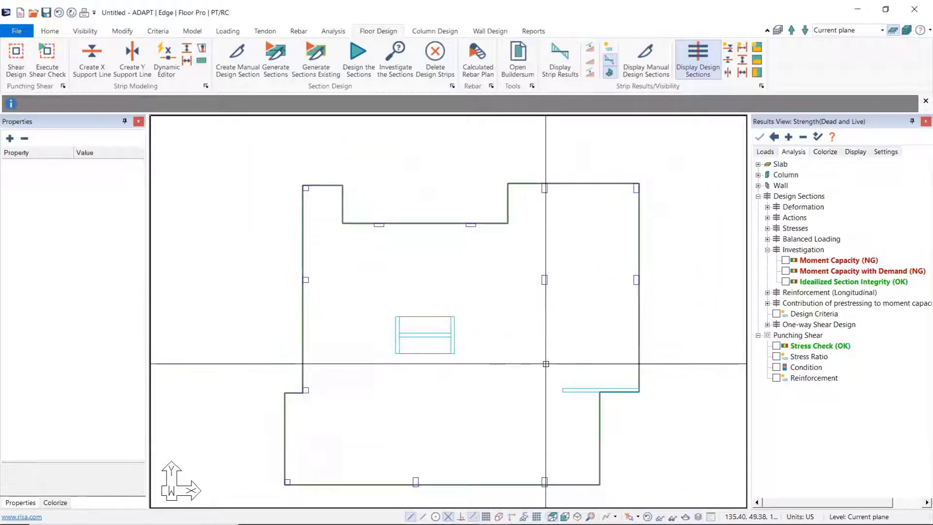
{"action": "scroll", "coordinate": [634, 420], "scroll_direction": "down", "scroll_amount": 2}
{"action": "left_click_drag", "start_coordinate": [667, 481], "coordinate": [322, 203]}
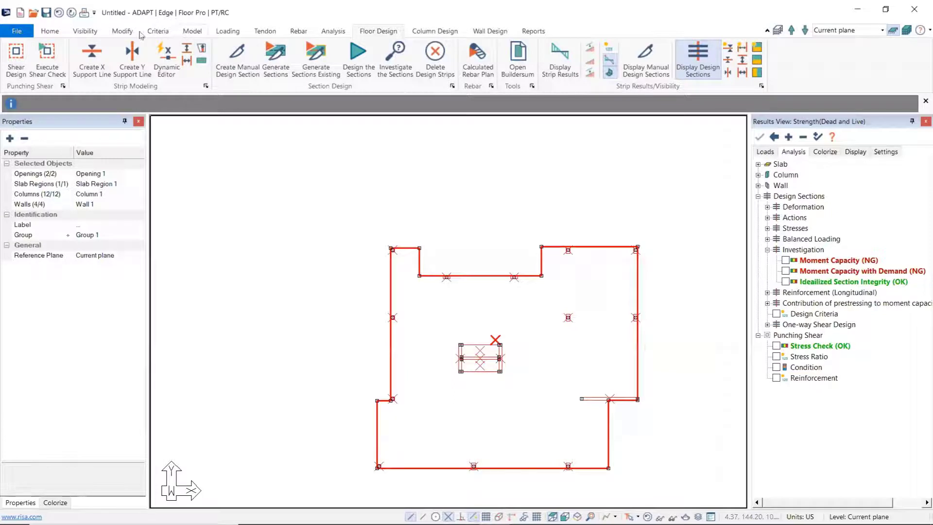
{"action": "left_click", "coordinate": [123, 32]}
{"action": "left_click", "coordinate": [292, 58]}
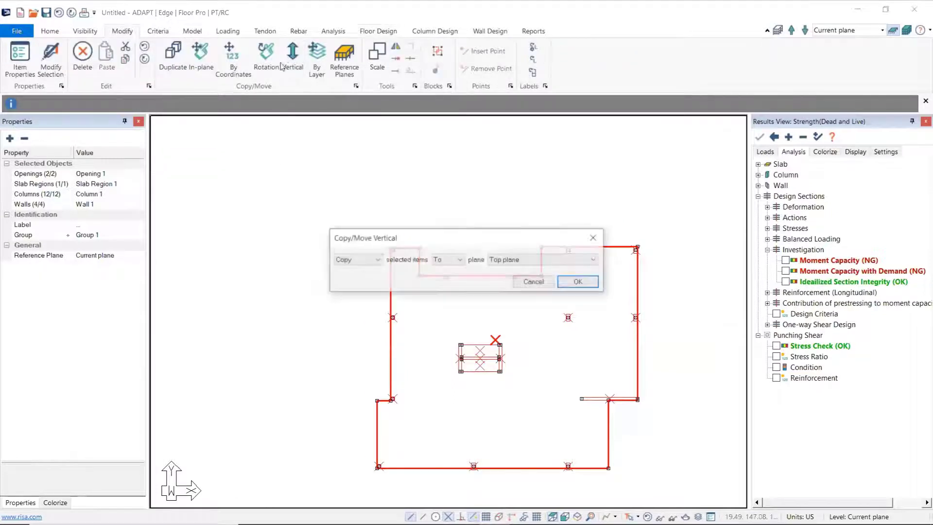
{"action": "left_click", "coordinate": [455, 264]}
{"action": "left_click", "coordinate": [447, 274]}
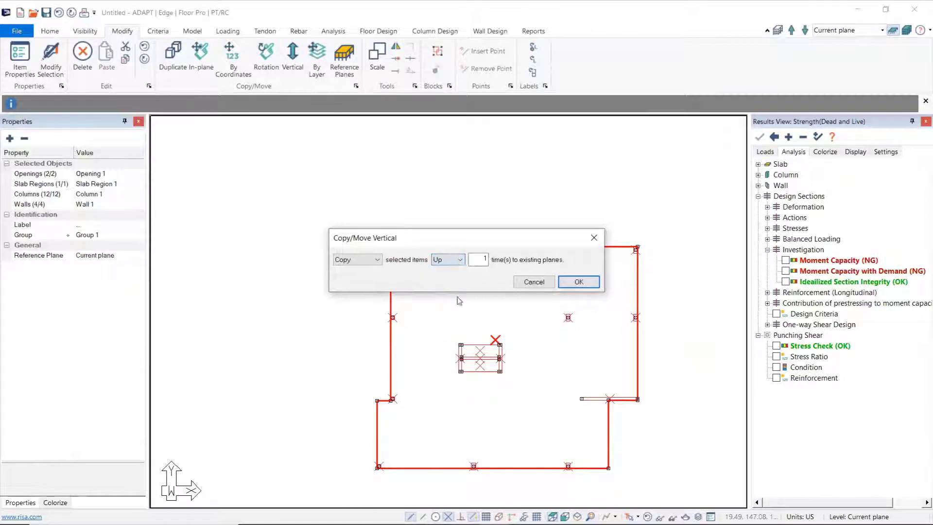
{"action": "left_click", "coordinate": [521, 285]}
{"action": "key", "text": "Escape"}
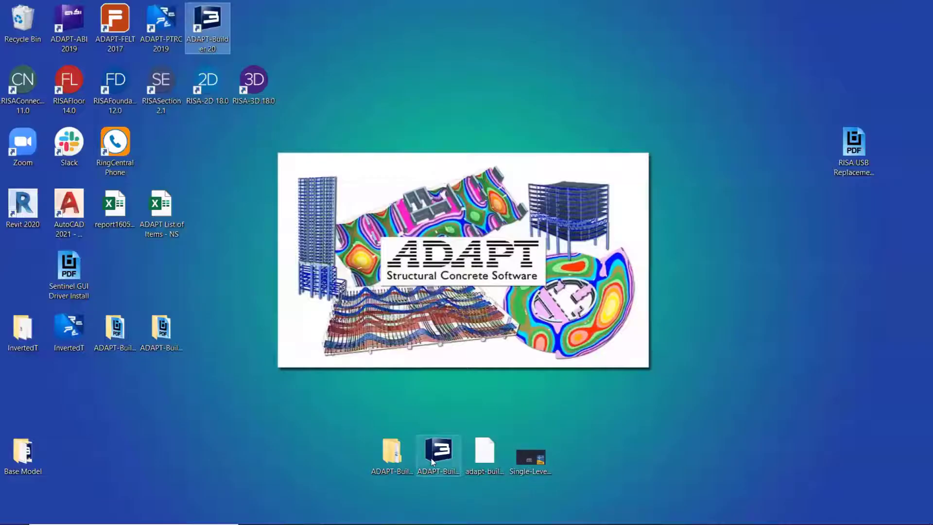
Step: Switch to a new ADAPT-Builder PT session with the Mat program enabled, and maximize the multi-level tutorial model's window
{"action": "left_click", "coordinate": [430, 459]}
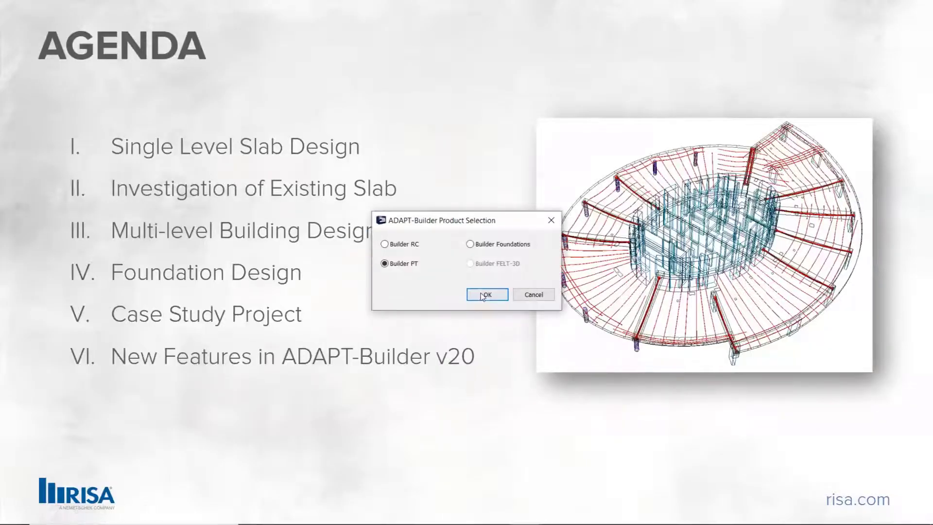
{"action": "left_click", "coordinate": [484, 296]}
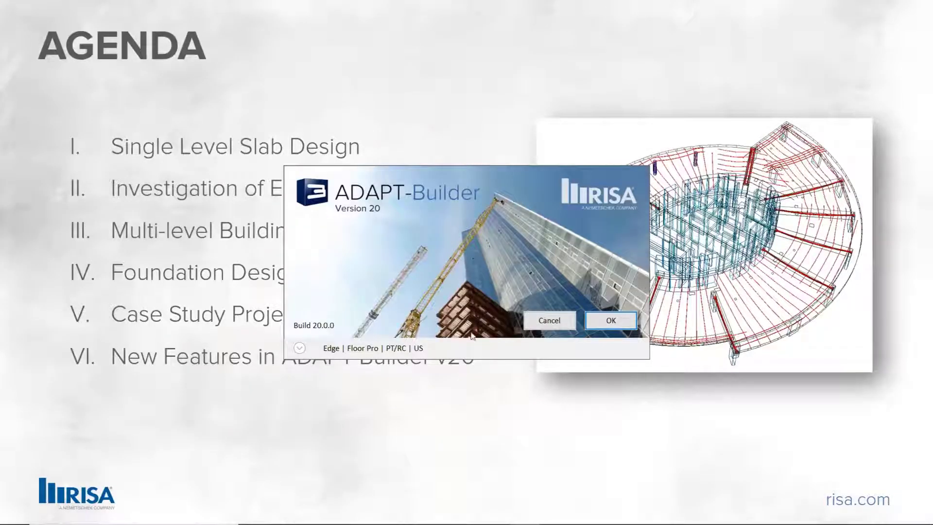
{"action": "left_click", "coordinate": [299, 348]}
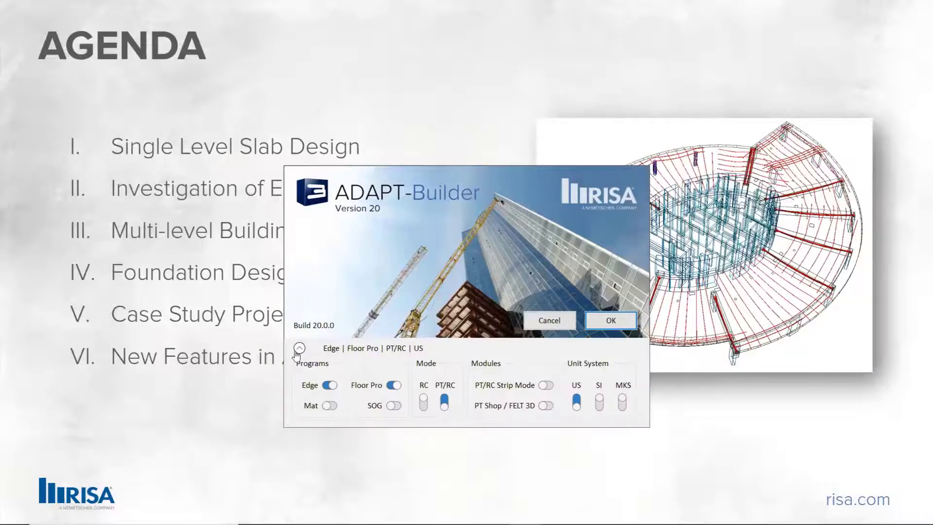
{"action": "left_click", "coordinate": [331, 406]}
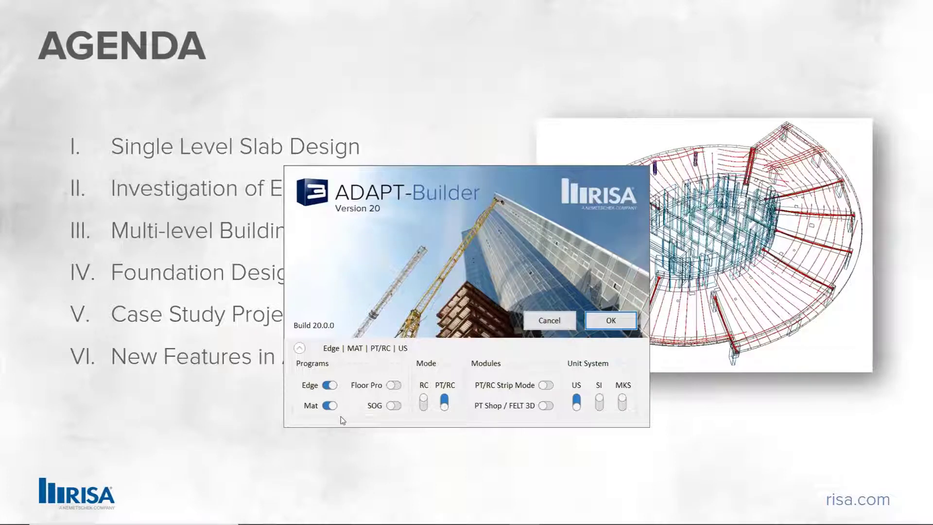
{"action": "left_click", "coordinate": [611, 321]}
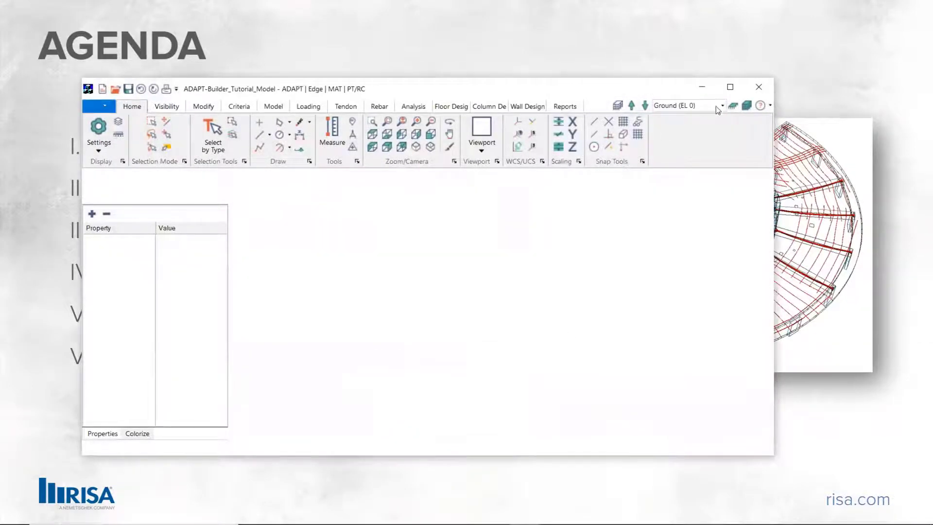
{"action": "left_click", "coordinate": [730, 88]}
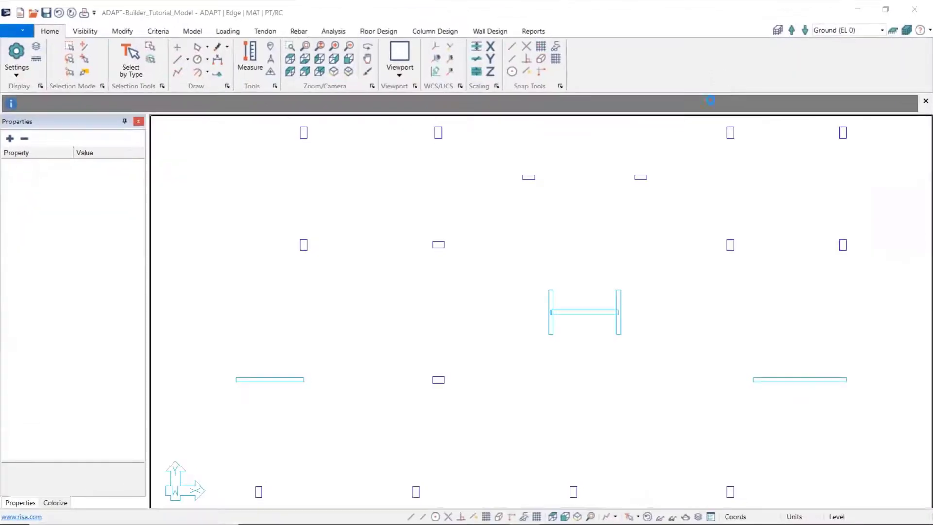
Step: Show all levels of the building in an isometric view with the tendons hidden
{"action": "scroll", "coordinate": [506, 330], "scroll_direction": "down", "scroll_amount": 2}
{"action": "scroll", "coordinate": [507, 314], "scroll_direction": "down", "scroll_amount": 2}
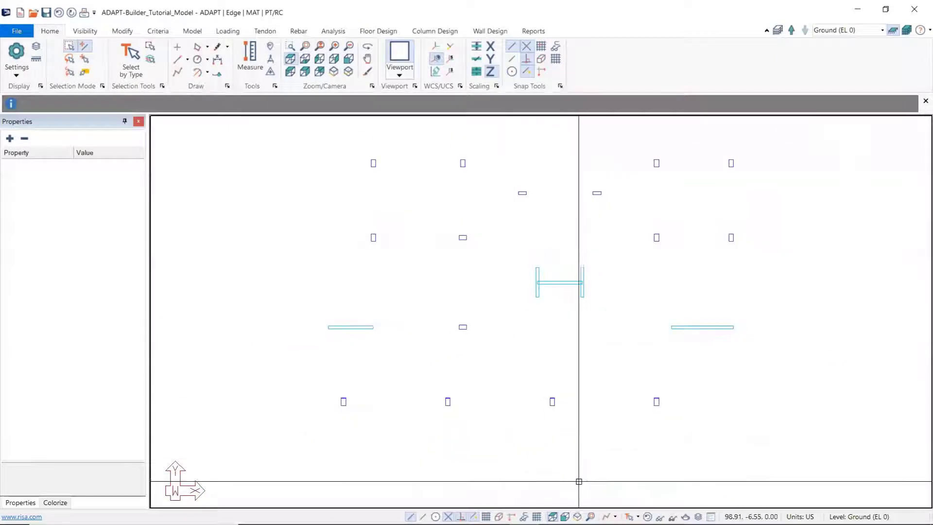
{"action": "left_click", "coordinate": [907, 30]}
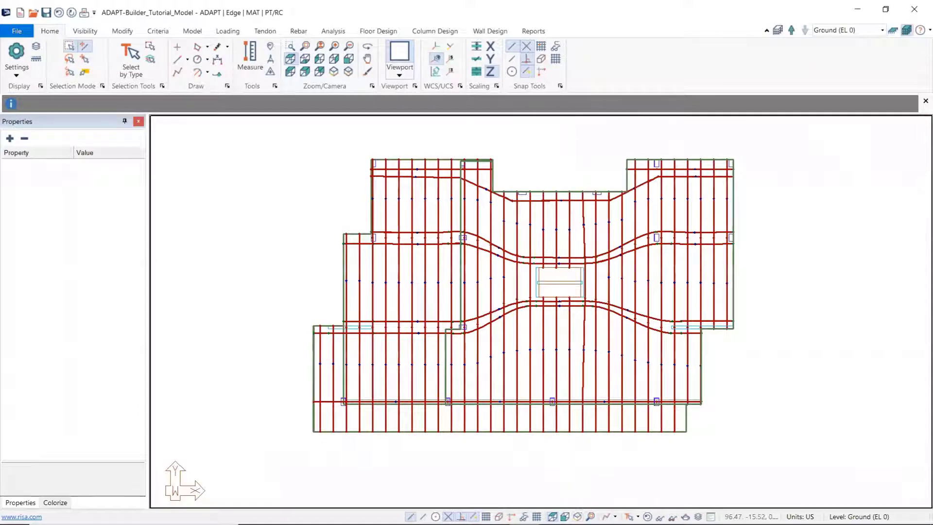
{"action": "left_click", "coordinate": [578, 517]}
{"action": "scroll", "coordinate": [502, 354], "scroll_direction": "up", "scroll_amount": 3}
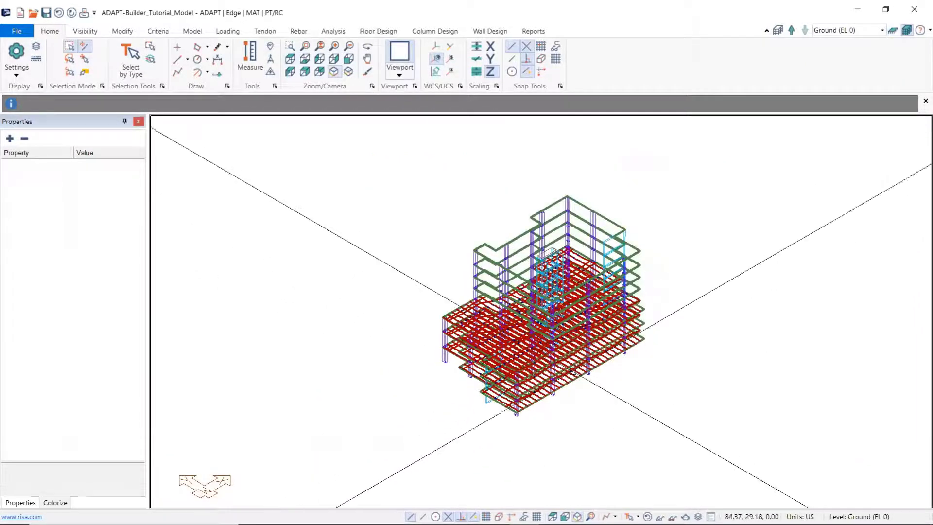
{"action": "scroll", "coordinate": [504, 344], "scroll_direction": "up", "scroll_amount": 2}
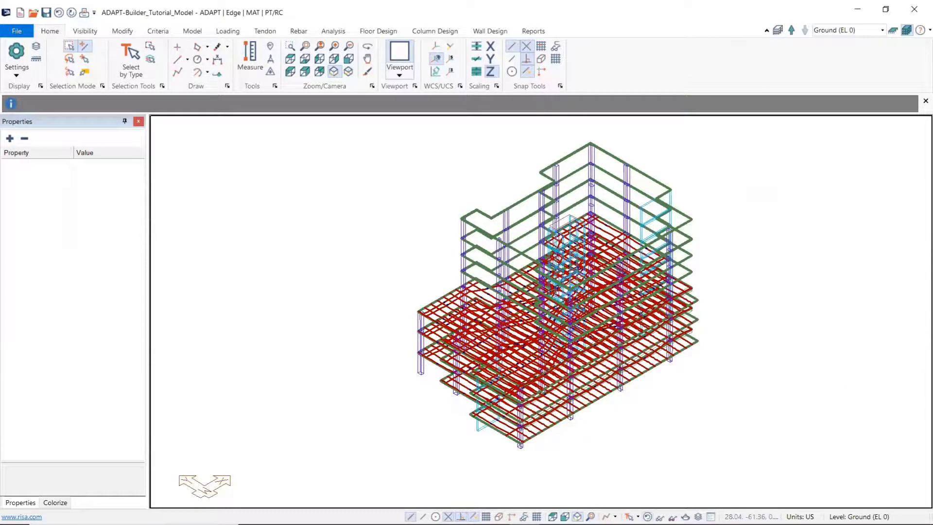
{"action": "left_click", "coordinate": [660, 517]}
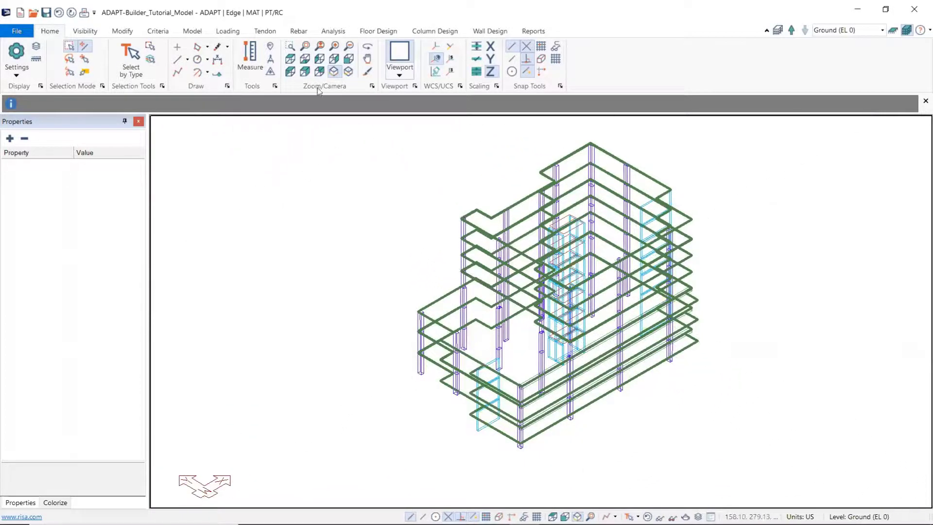
Step: Open the Load Takedown settings and delete the existing tributaries of the building
{"action": "left_click", "coordinate": [237, 31]}
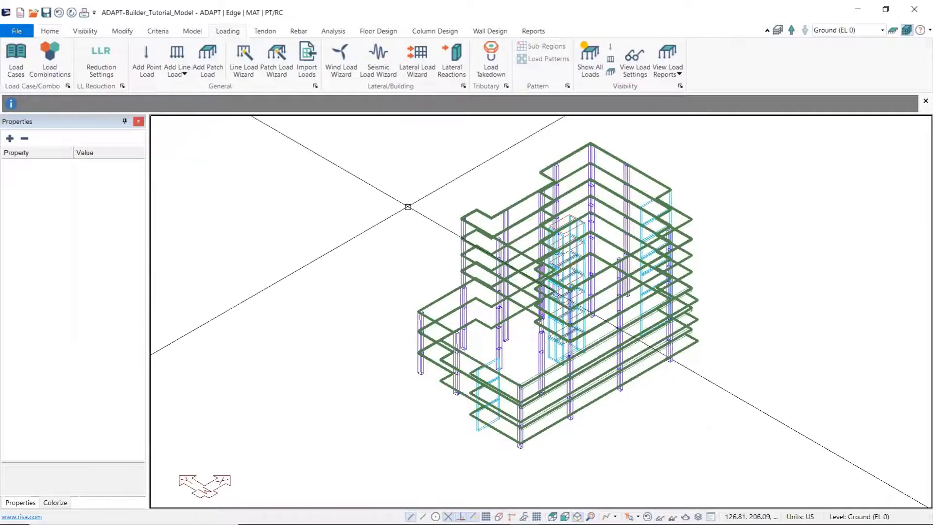
{"action": "left_click", "coordinate": [503, 69]}
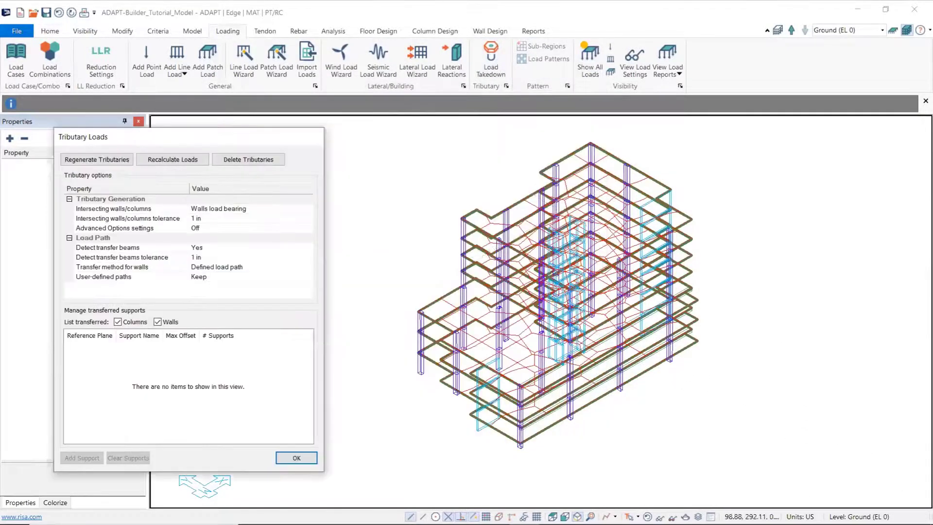
{"action": "scroll", "coordinate": [571, 227], "scroll_direction": "up", "scroll_amount": 3}
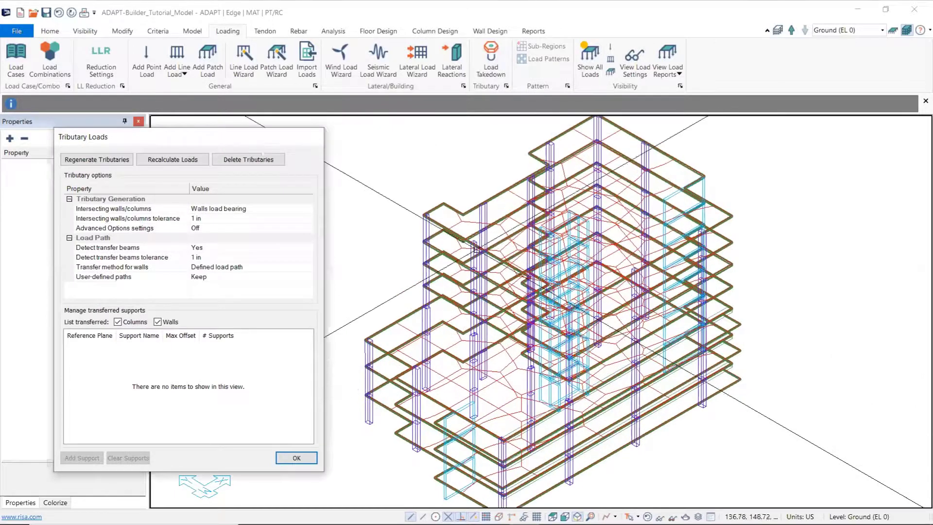
{"action": "left_click", "coordinate": [258, 165]}
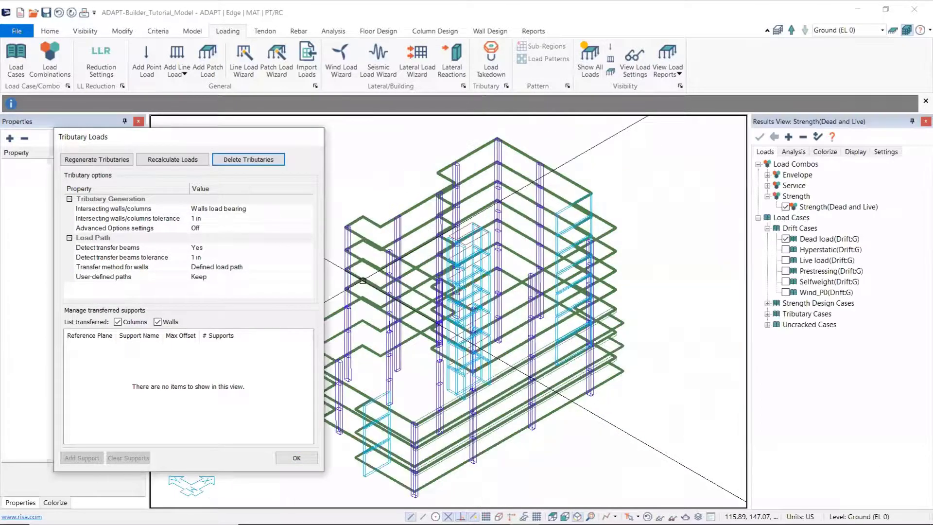
Step: Regenerate the tributaries for all levels and recalculate the tributary loads
{"action": "middle_click_drag", "start_coordinate": [367, 207], "coordinate": [452, 189]}
{"action": "middle_click_drag", "start_coordinate": [467, 209], "coordinate": [443, 190]}
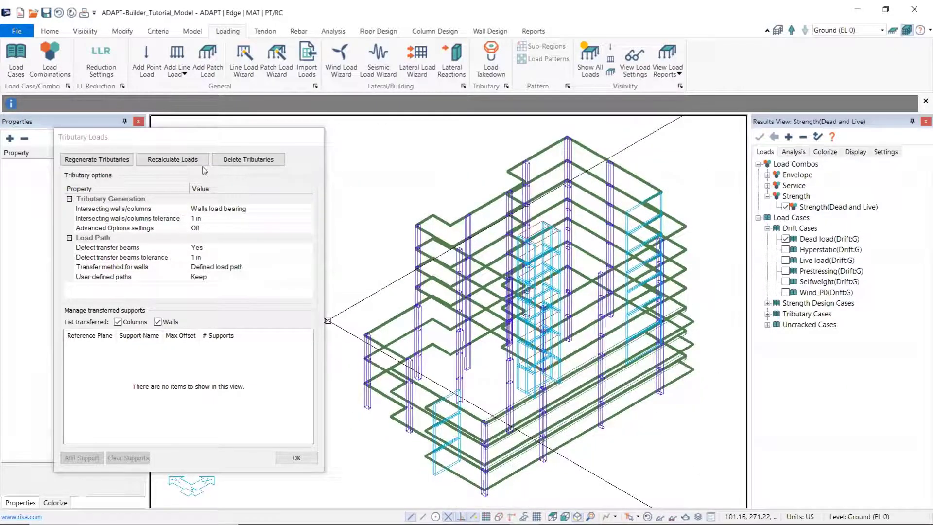
{"action": "left_click", "coordinate": [102, 163]}
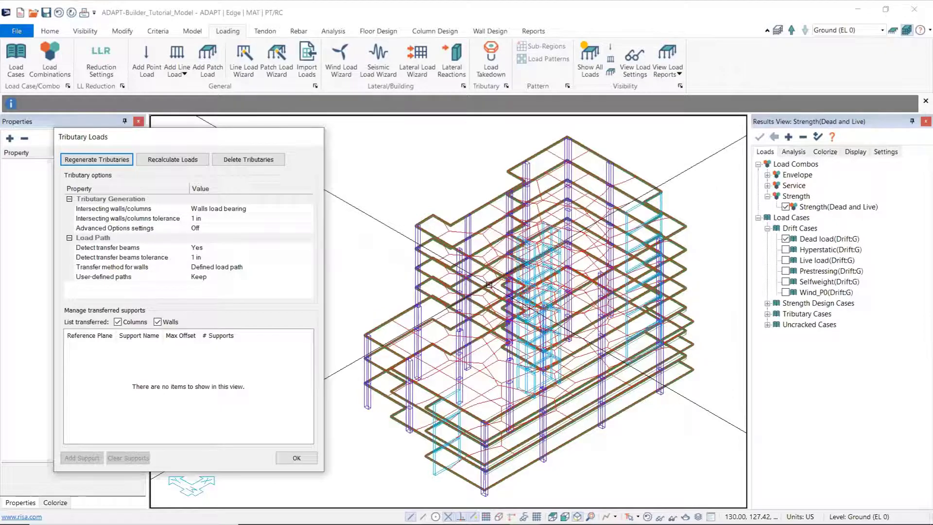
{"action": "left_click", "coordinate": [196, 161]}
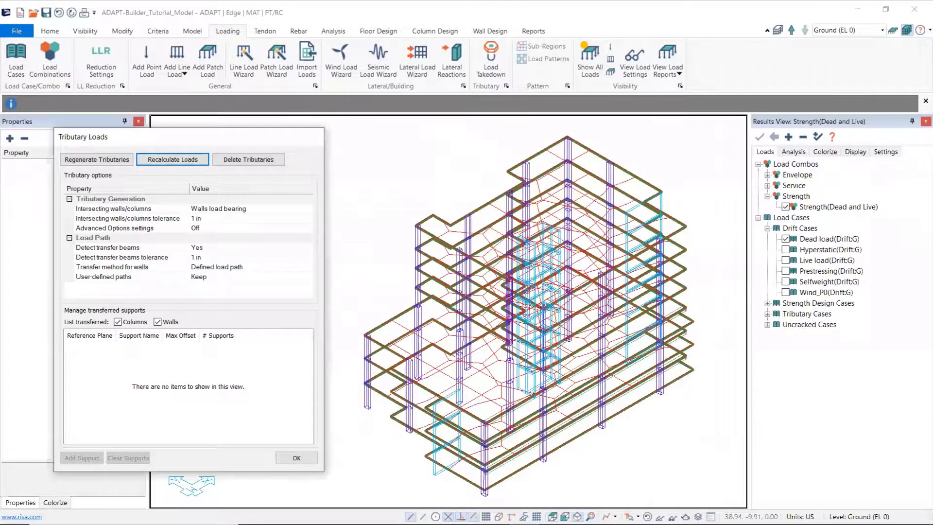
Step: Switch to a single-level plan view of Level 1 (EL 12.5), examine its tributary regions, and close the tributary load settings
{"action": "left_click", "coordinate": [553, 516]}
{"action": "middle_click_drag", "start_coordinate": [590, 373], "coordinate": [720, 369]}
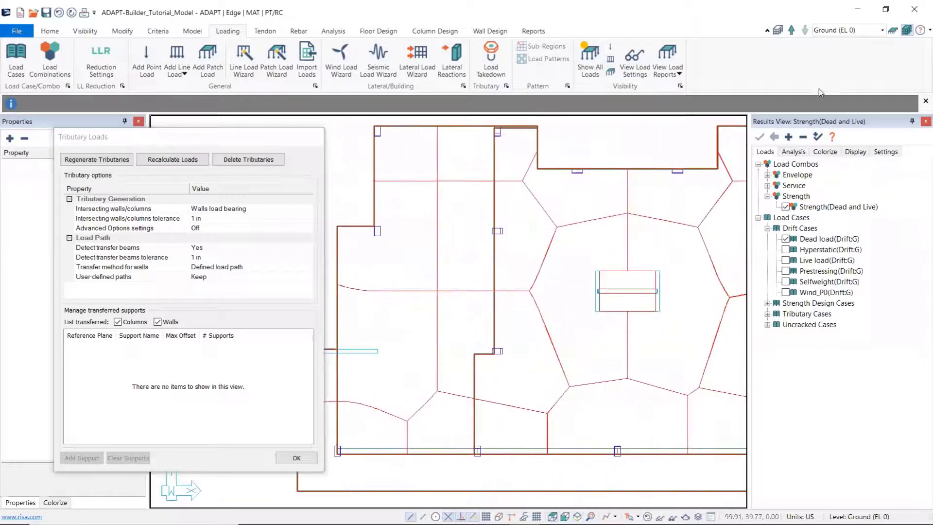
{"action": "left_click", "coordinate": [876, 31]}
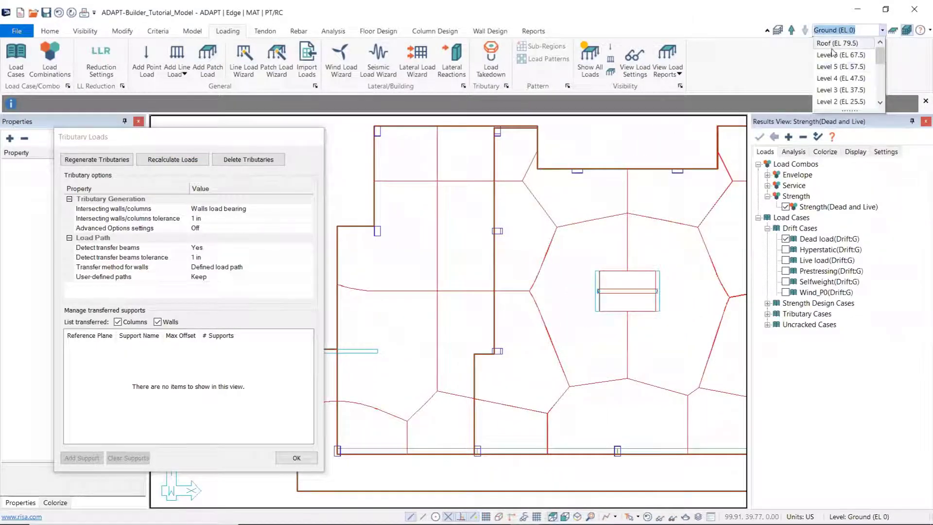
{"action": "scroll", "coordinate": [836, 59], "scroll_direction": "down", "scroll_amount": 2}
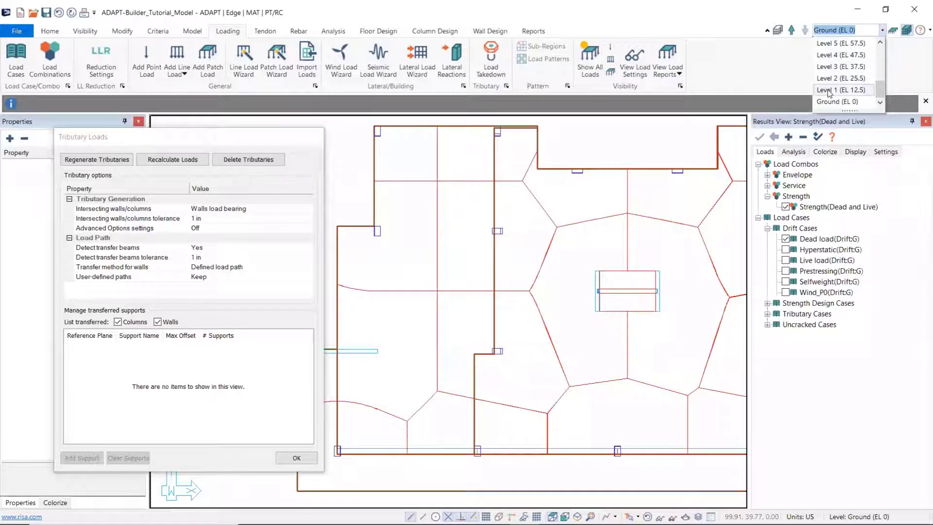
{"action": "left_click", "coordinate": [835, 57]}
{"action": "left_click", "coordinate": [894, 31]}
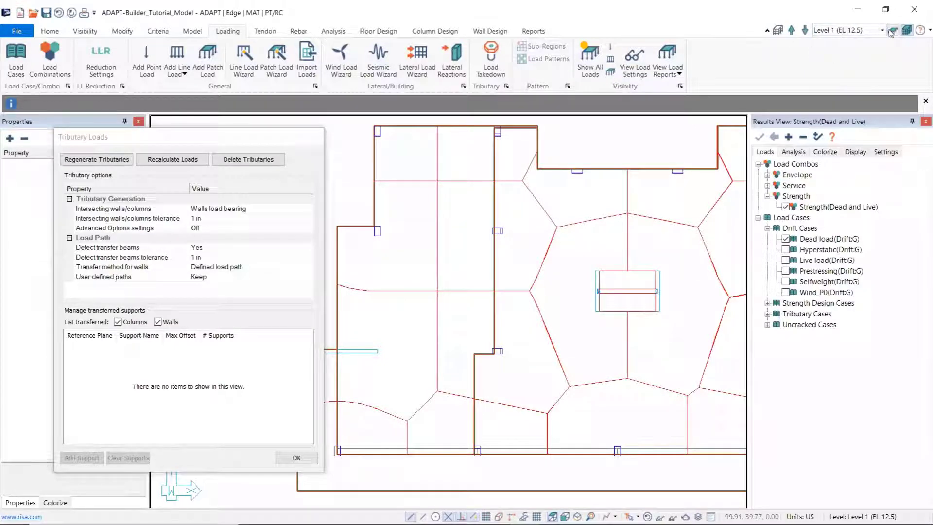
{"action": "middle_click_drag", "start_coordinate": [580, 229], "coordinate": [720, 196]}
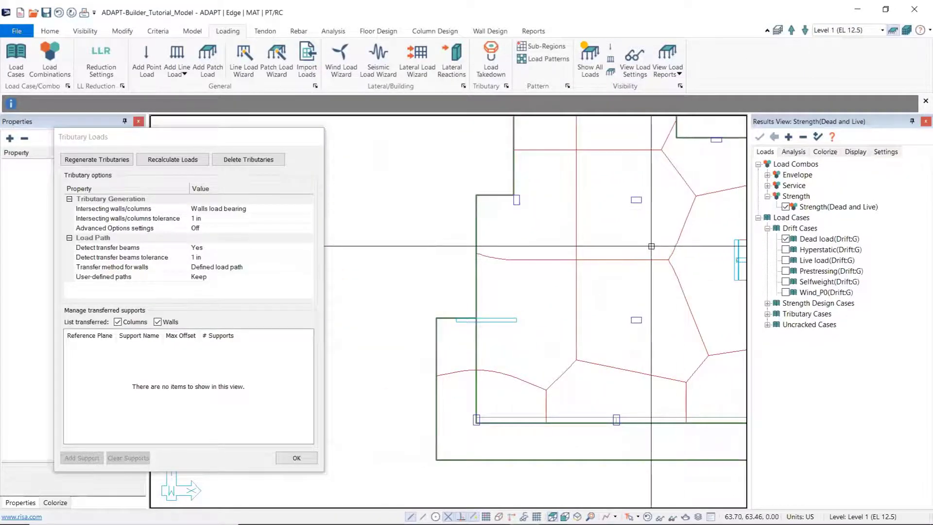
{"action": "middle_click_drag", "start_coordinate": [650, 246], "coordinate": [536, 301]}
{"action": "left_click", "coordinate": [296, 458]}
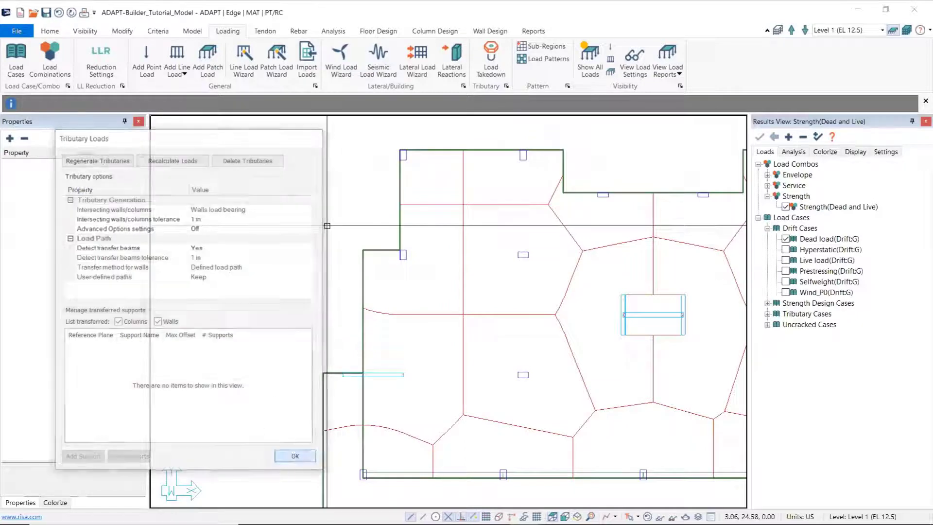
Step: Display the Load Takedown Tributary Boundary results on Level 1 and examine the regions around its columns and walls
{"action": "left_click", "coordinate": [794, 151]}
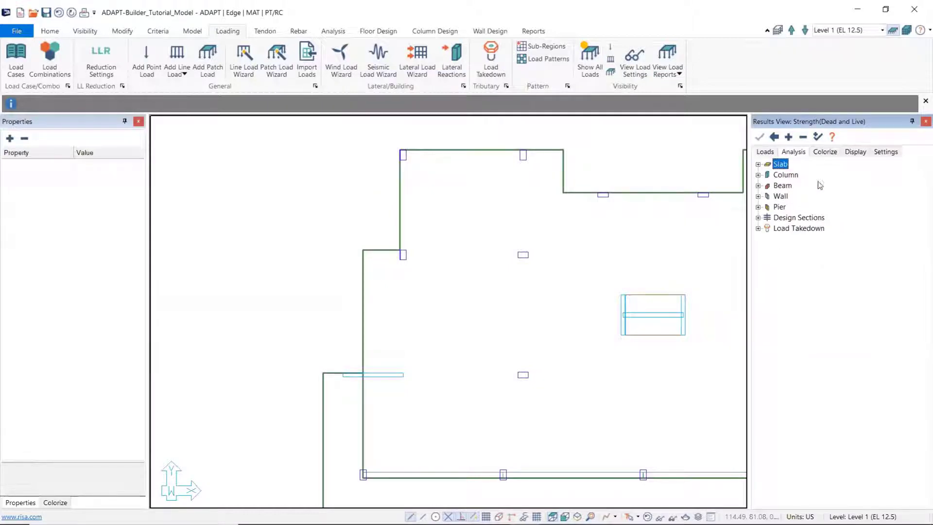
{"action": "left_click", "coordinate": [759, 228]}
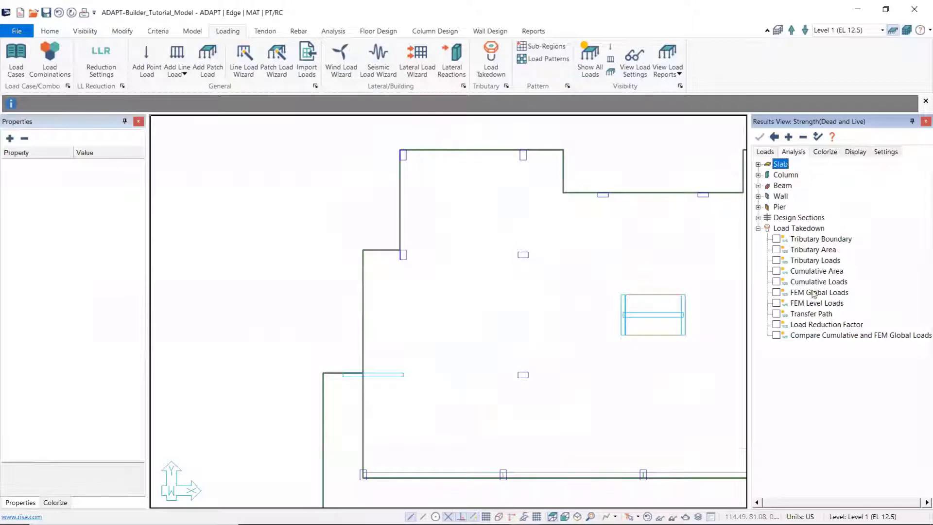
{"action": "left_click", "coordinate": [777, 239]}
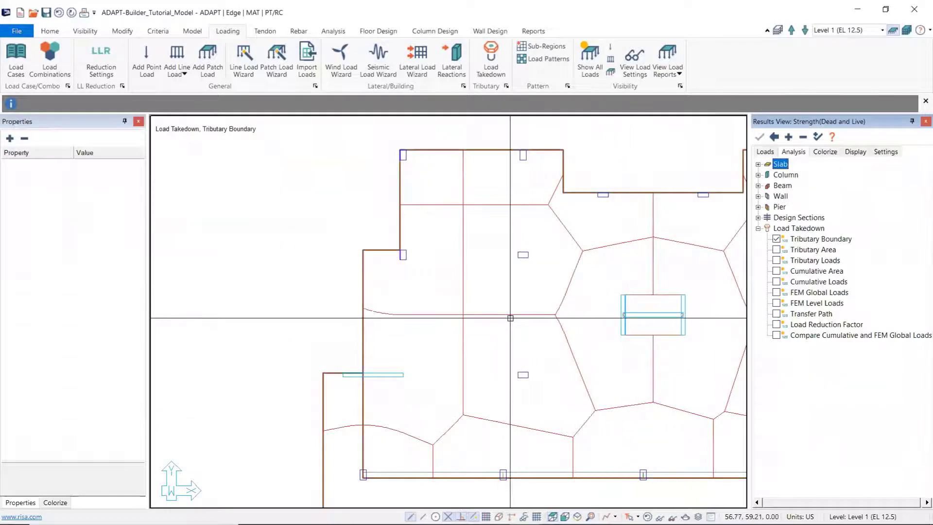
{"action": "middle_click_drag", "start_coordinate": [512, 323], "coordinate": [475, 288]}
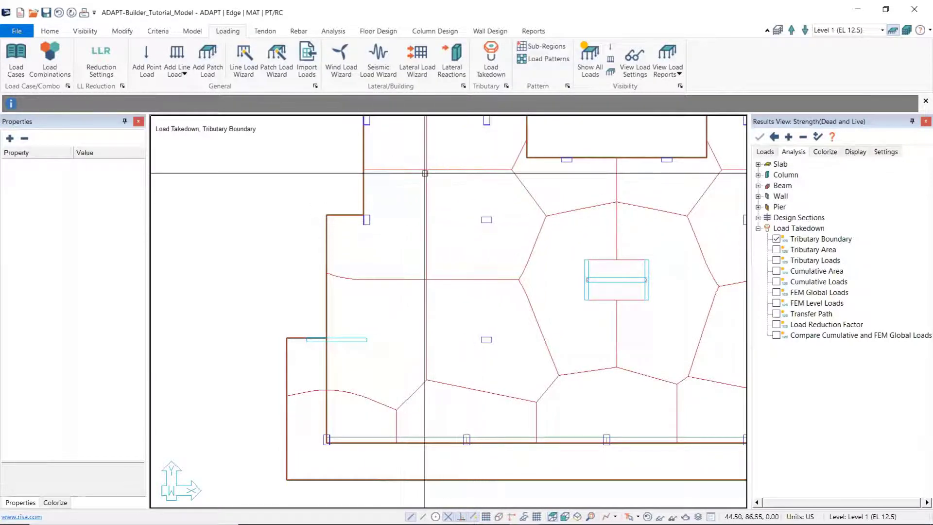
{"action": "middle_click_drag", "start_coordinate": [389, 315], "coordinate": [388, 273]}
{"action": "scroll", "coordinate": [363, 344], "scroll_direction": "up", "scroll_amount": 3}
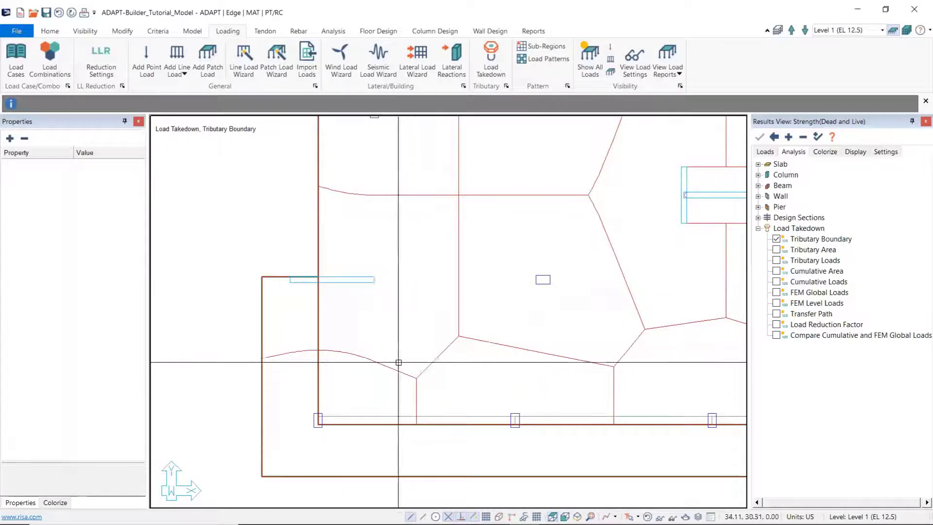
{"action": "middle_click_drag", "start_coordinate": [391, 268], "coordinate": [327, 362]}
{"action": "scroll", "coordinate": [375, 371], "scroll_direction": "down", "scroll_amount": 3}
{"action": "scroll", "coordinate": [356, 349], "scroll_direction": "down", "scroll_amount": 1}
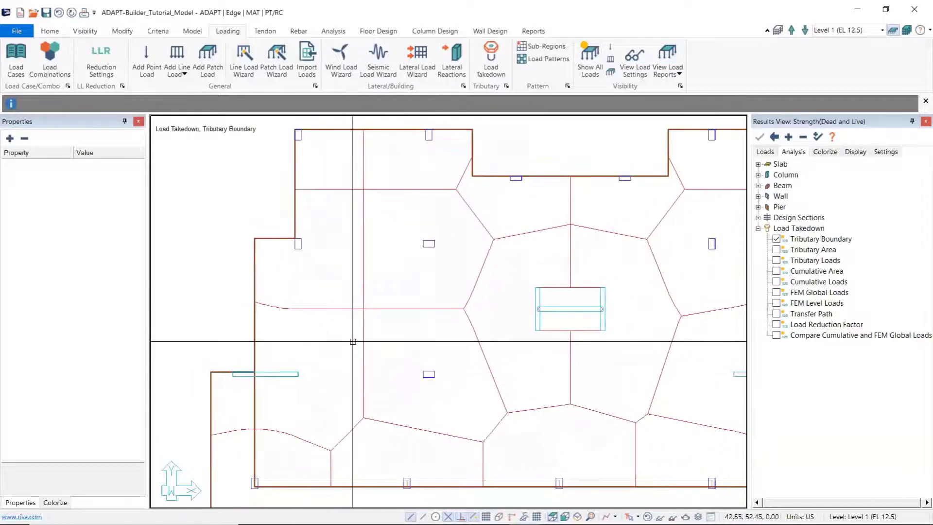
Step: Display the Load Takedown Tributary Area and Tributary Loads results on Level 1 and examine the values at the columns
{"action": "middle_click_drag", "start_coordinate": [385, 290], "coordinate": [356, 327]}
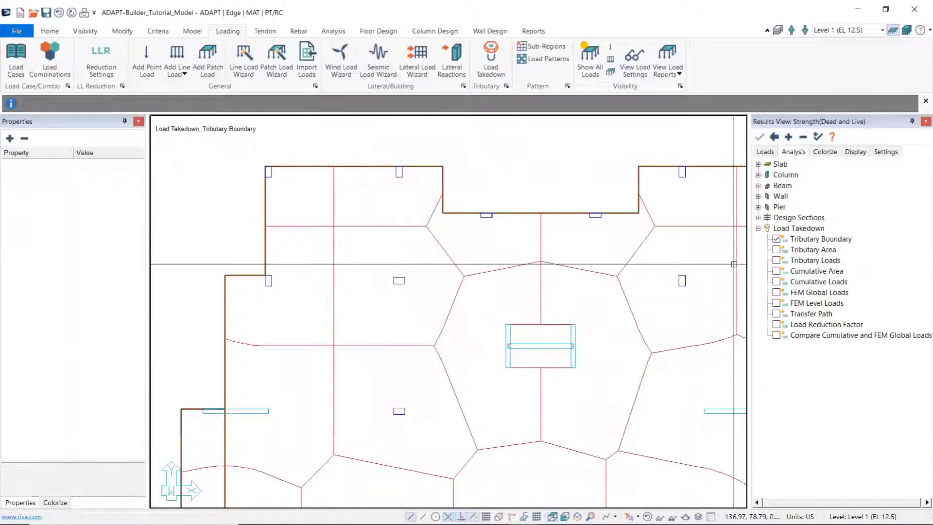
{"action": "left_click", "coordinate": [776, 250]}
{"action": "scroll", "coordinate": [370, 311], "scroll_direction": "up", "scroll_amount": 3}
{"action": "scroll", "coordinate": [370, 311], "scroll_direction": "up", "scroll_amount": 2}
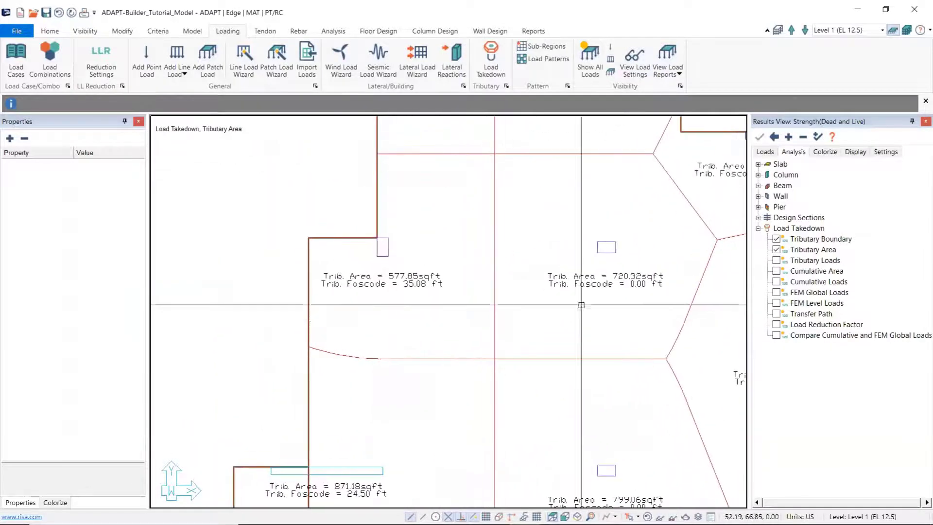
{"action": "left_click", "coordinate": [776, 261]}
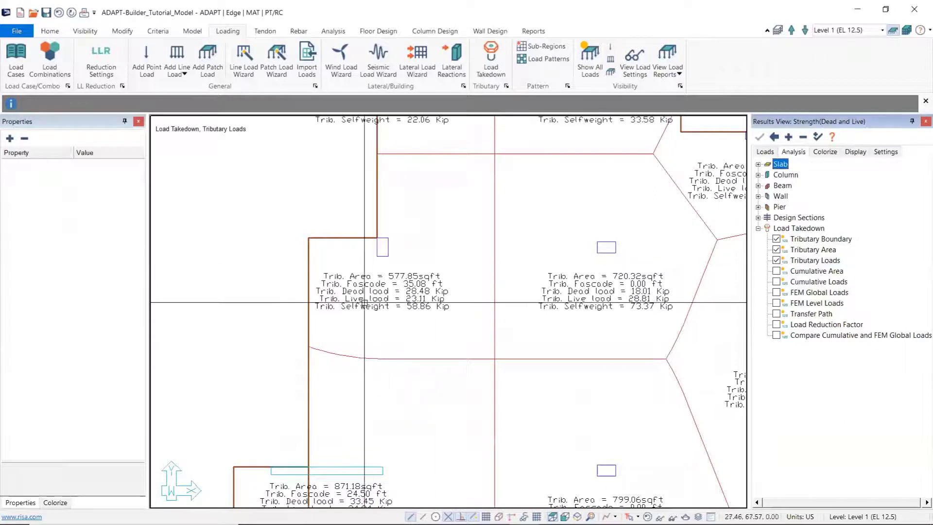
{"action": "scroll", "coordinate": [371, 302], "scroll_direction": "up", "scroll_amount": 5}
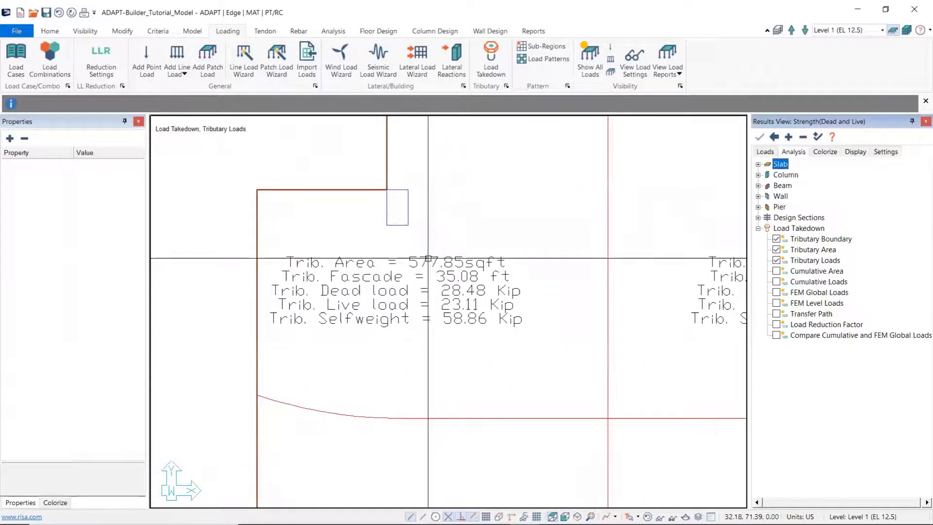
{"action": "scroll", "coordinate": [414, 271], "scroll_direction": "down", "scroll_amount": 3}
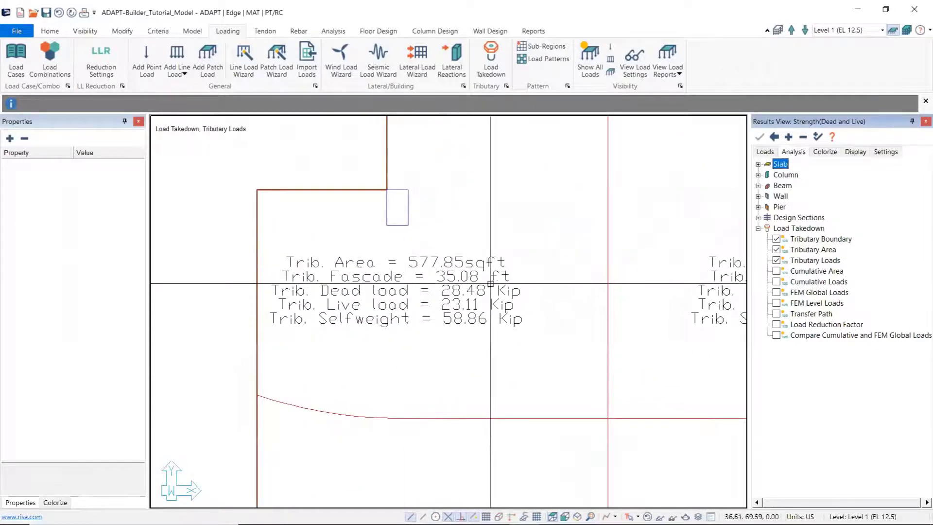
{"action": "scroll", "coordinate": [436, 293], "scroll_direction": "up", "scroll_amount": 3}
{"action": "scroll", "coordinate": [436, 293], "scroll_direction": "down", "scroll_amount": 4}
{"action": "scroll", "coordinate": [435, 292], "scroll_direction": "up", "scroll_amount": 3}
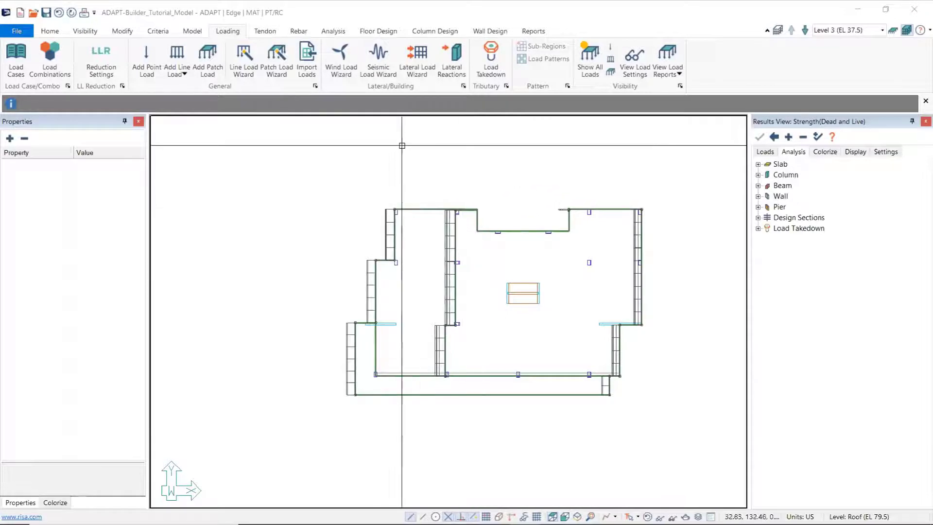
Step: Review the Wind Load Wizard parameters without applying forces, and inspect the Wind_P0 line loads along the Level 1 slab edges in plan
{"action": "left_click", "coordinate": [340, 54]}
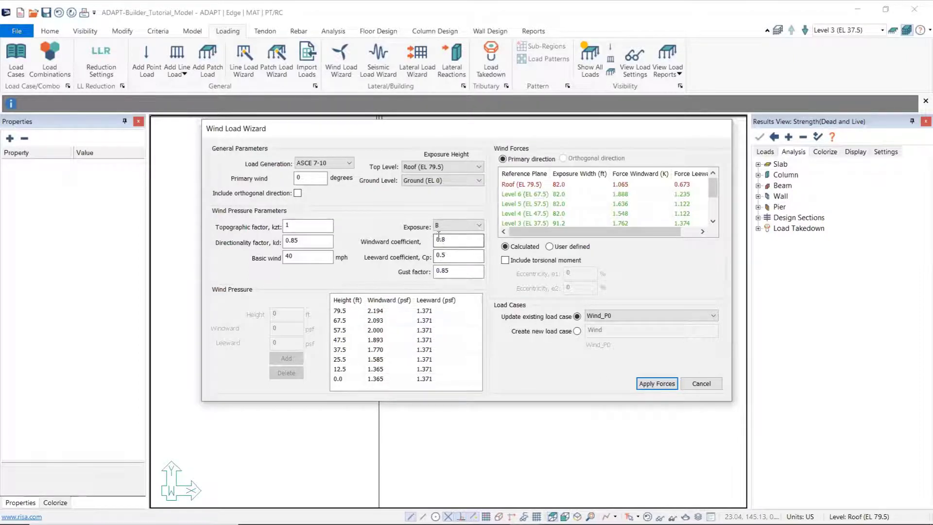
{"action": "left_click", "coordinate": [701, 384]}
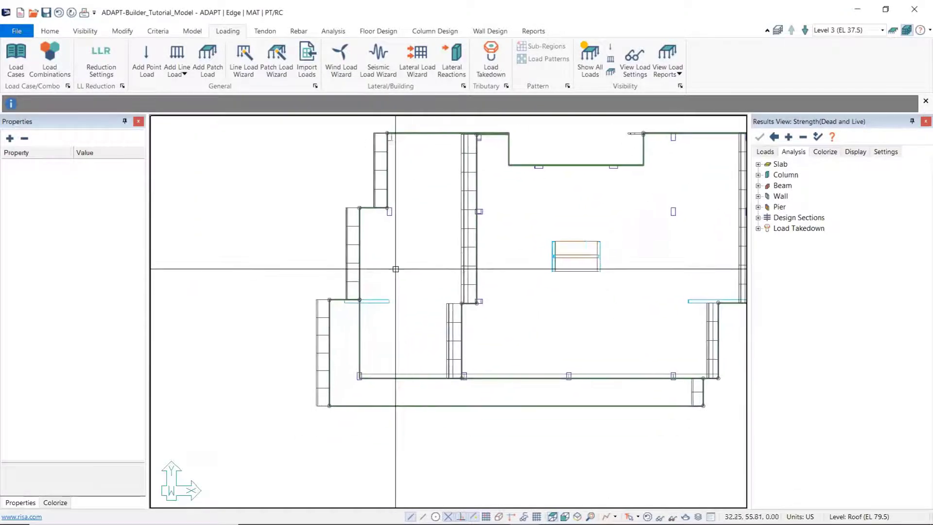
{"action": "left_click", "coordinate": [346, 251]}
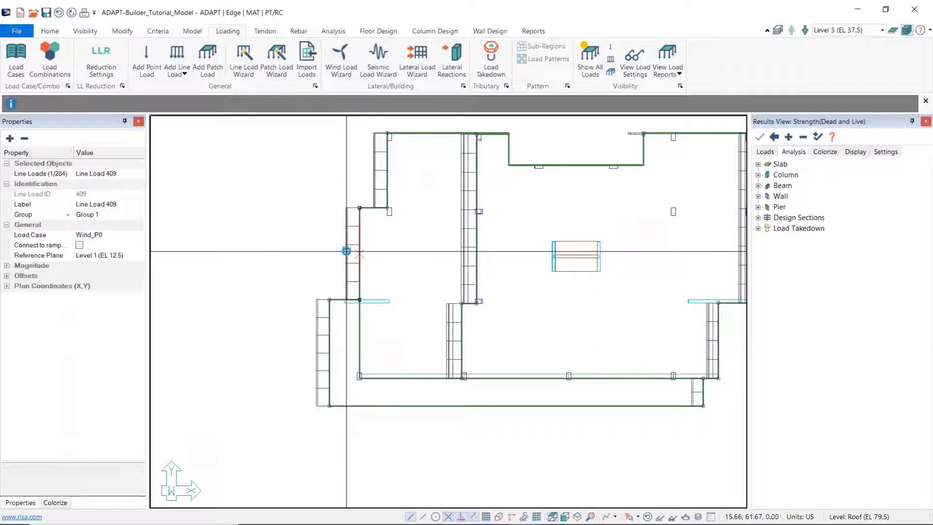
{"action": "middle_click_drag", "start_coordinate": [458, 285], "coordinate": [375, 267]}
{"action": "left_click", "coordinate": [656, 240]}
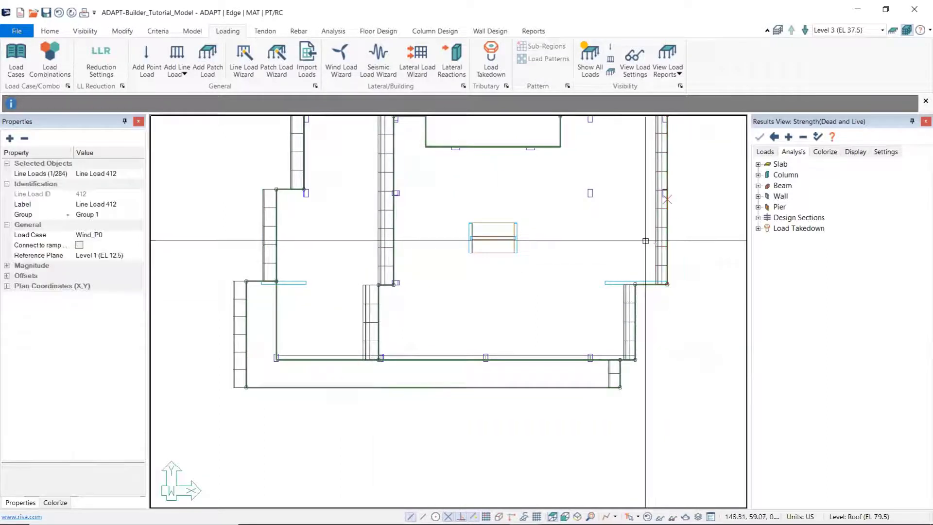
Step: Examine the Wind_P0 line loads on the building's levels in an isometric view, and hide the loads
{"action": "left_click", "coordinate": [578, 517]}
{"action": "scroll", "coordinate": [342, 288], "scroll_direction": "up", "scroll_amount": 4}
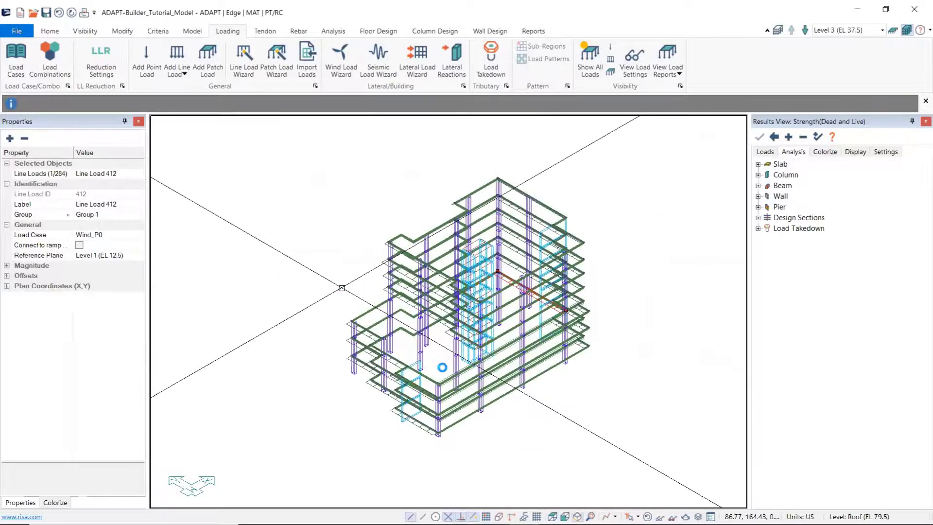
{"action": "scroll", "coordinate": [352, 292], "scroll_direction": "up", "scroll_amount": 5}
{"action": "left_click", "coordinate": [334, 323]}
{"action": "left_click", "coordinate": [340, 352]}
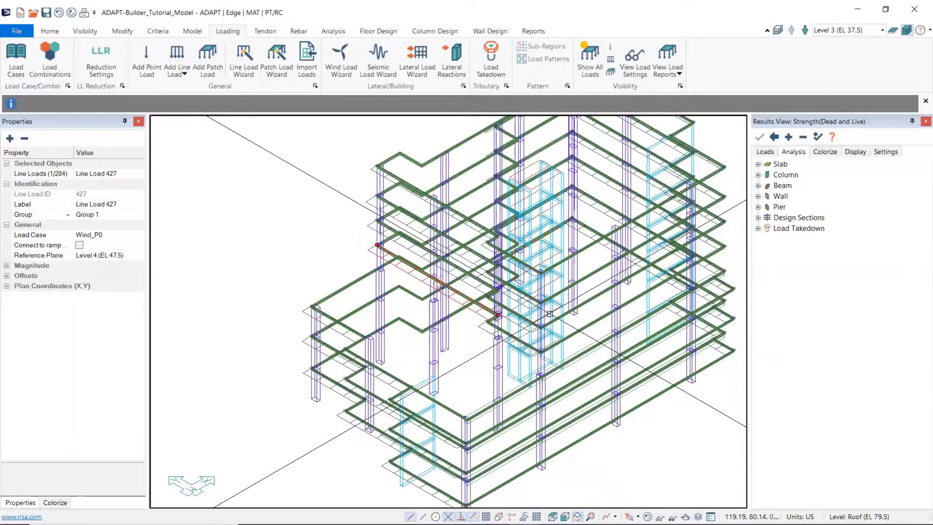
{"action": "left_click", "coordinate": [475, 323]}
{"action": "middle_click_drag", "start_coordinate": [545, 315], "coordinate": [476, 323]}
{"action": "scroll", "coordinate": [475, 324], "scroll_direction": "down", "scroll_amount": 2}
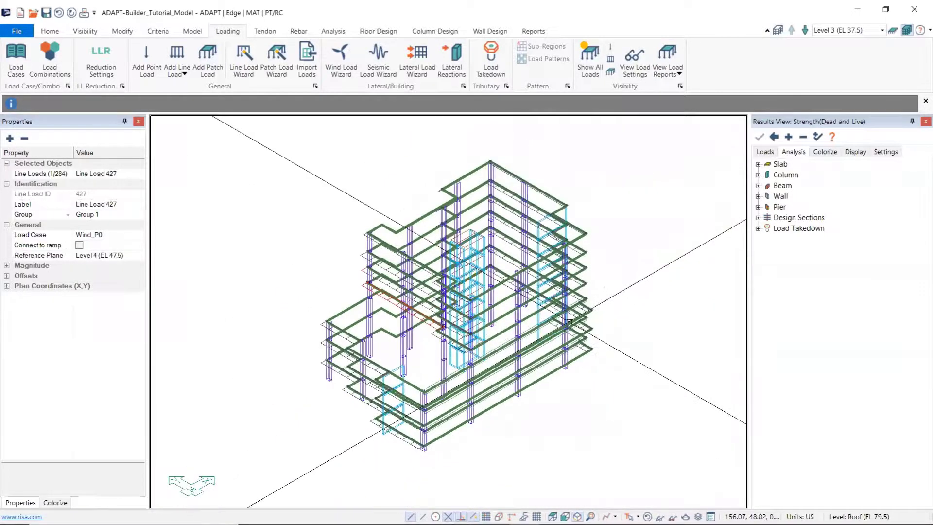
{"action": "left_click", "coordinate": [601, 296]}
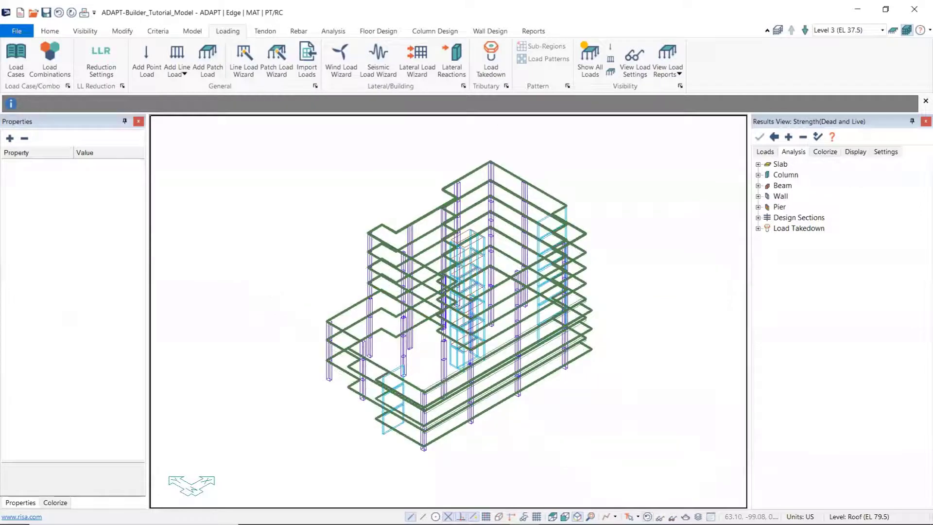
Step: Review the Seismic Load Wizard settings, including the Calculated and User defined options, and close it without applying a load case
{"action": "left_click", "coordinate": [388, 68]}
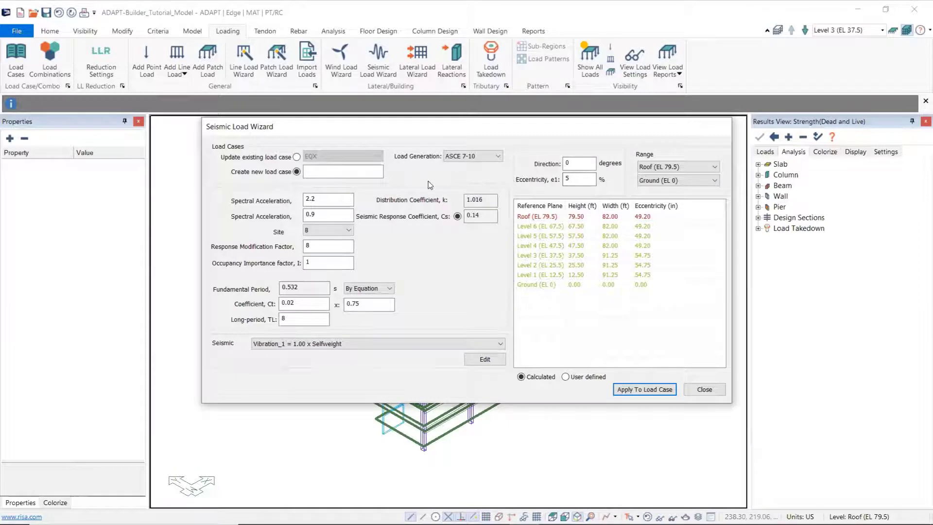
{"action": "left_click", "coordinate": [566, 377]}
{"action": "left_click", "coordinate": [522, 378]}
{"action": "left_click", "coordinate": [715, 396]}
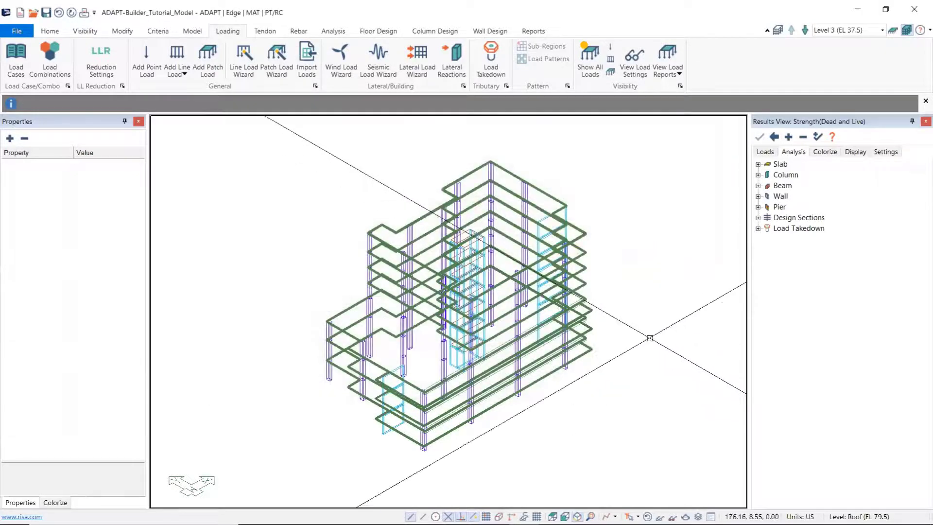
Step: Review the Lateral Load Wizard's load case, direction, eccentricity and level force settings, and close it without applying
{"action": "left_click", "coordinate": [434, 68]}
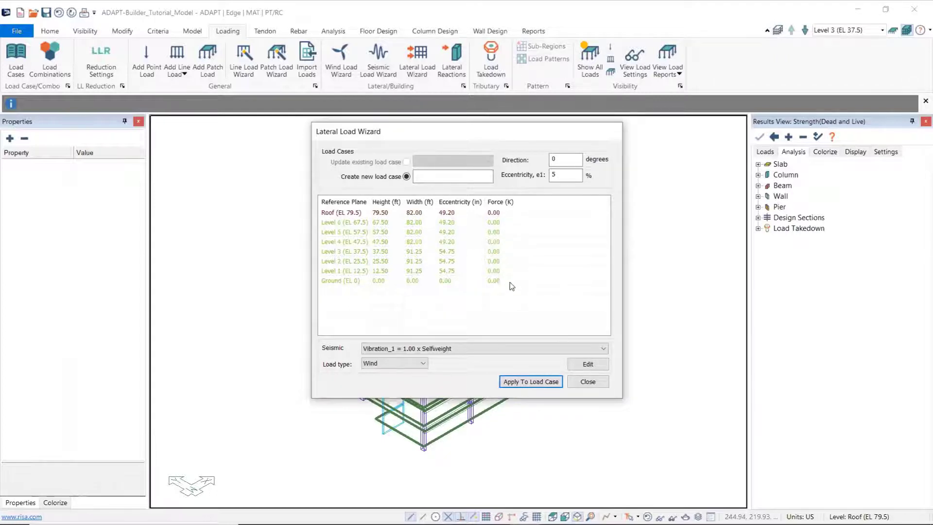
{"action": "left_click", "coordinate": [589, 382]}
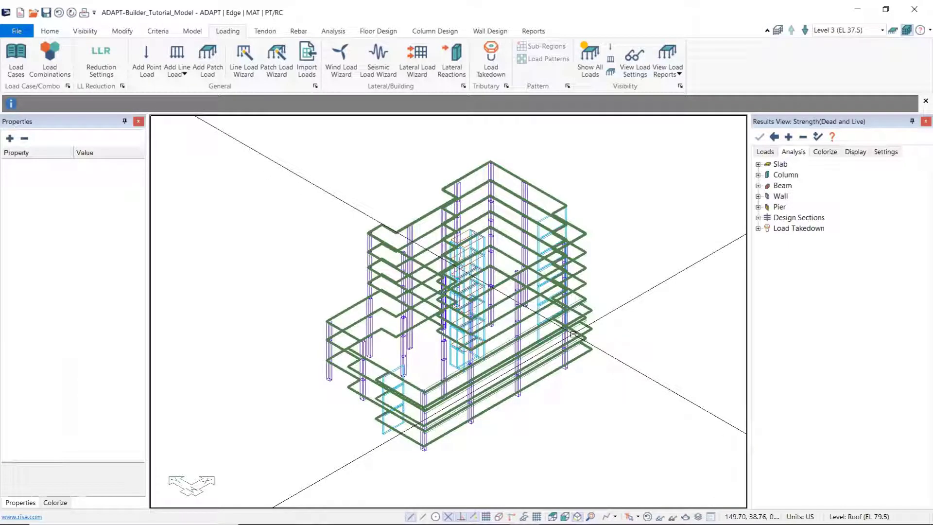
{"action": "middle_click_drag", "start_coordinate": [588, 398], "coordinate": [585, 373]}
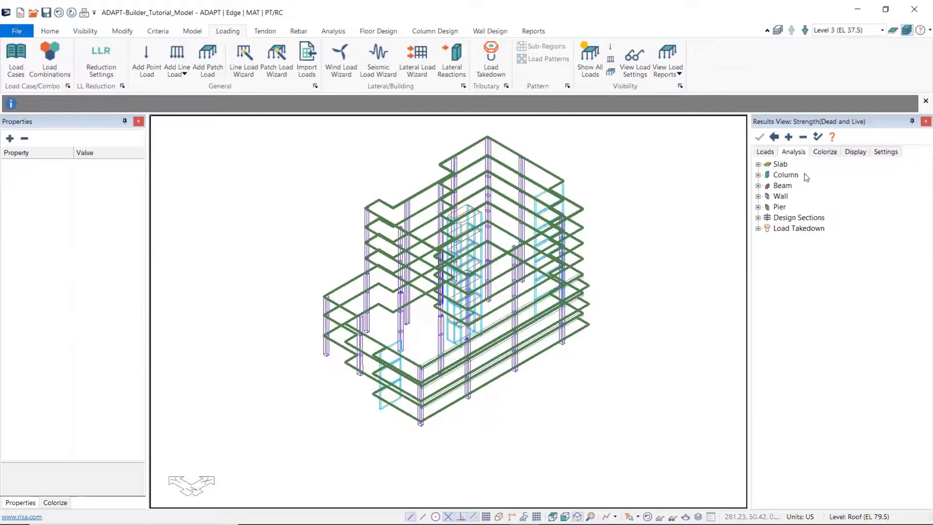
Step: Switch to a single-level plan view of Ground (EL 0) with all its columns and walls in view
{"action": "left_click", "coordinate": [893, 30]}
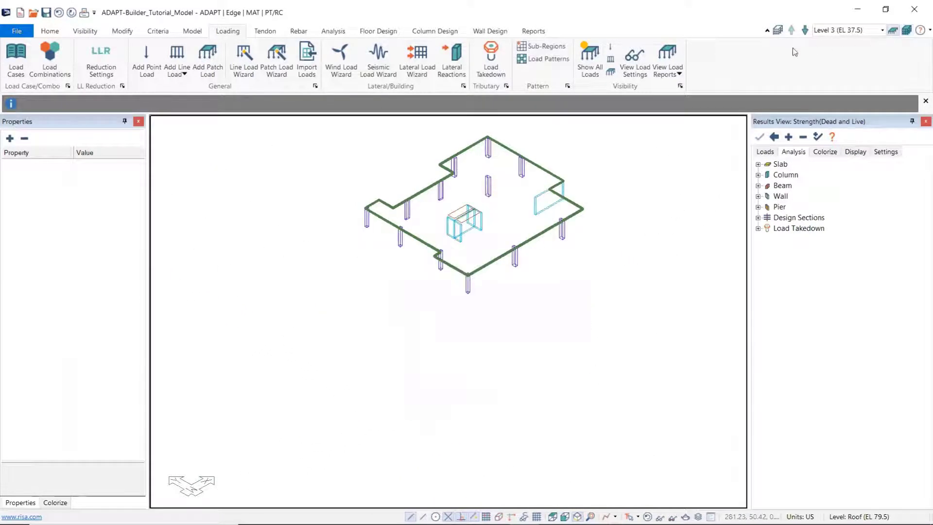
{"action": "left_click", "coordinate": [883, 30]}
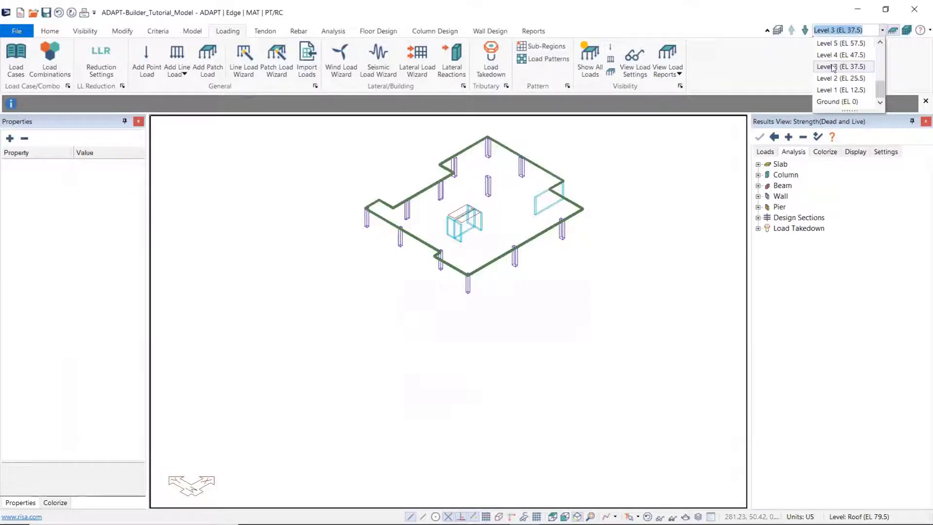
{"action": "left_click", "coordinate": [837, 102]}
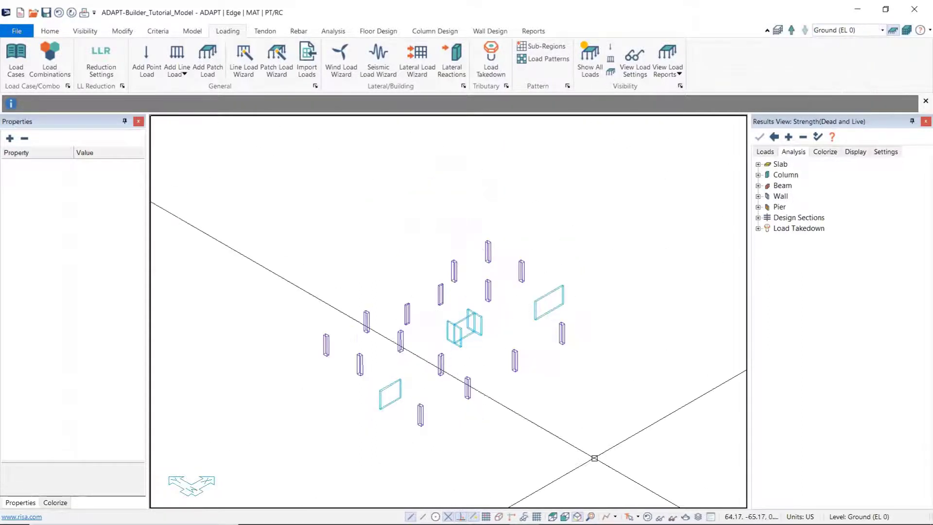
{"action": "left_click", "coordinate": [552, 517]}
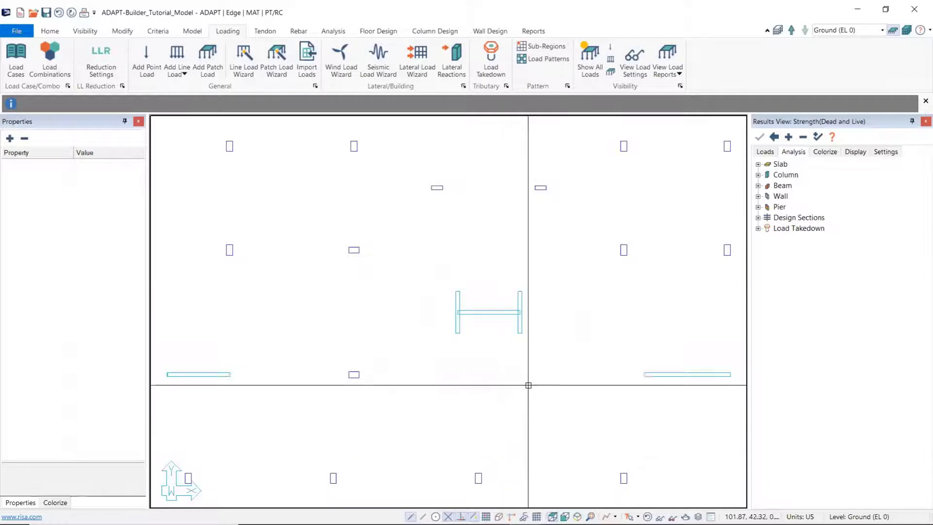
{"action": "scroll", "coordinate": [530, 383], "scroll_direction": "down", "scroll_amount": 5}
{"action": "middle_click_drag", "start_coordinate": [541, 392], "coordinate": [527, 359]}
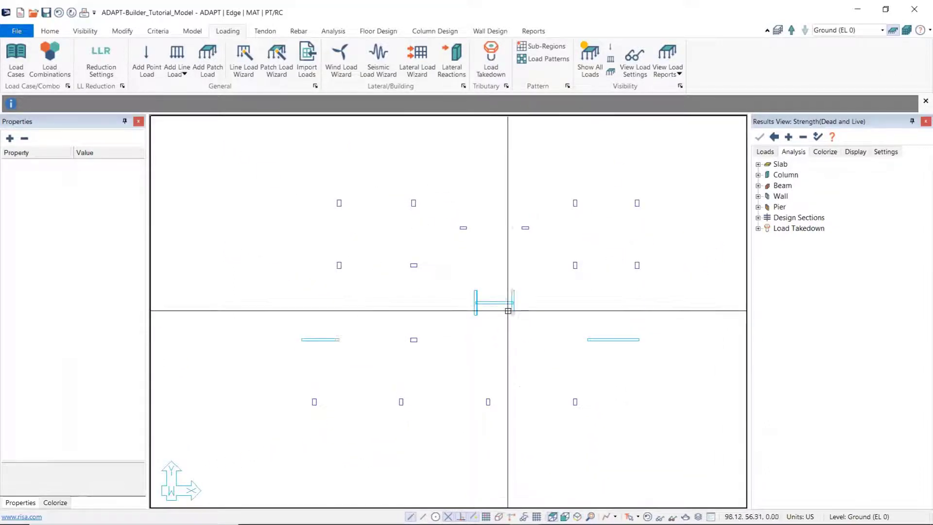
Step: Model a rectangular 18 in thick Concrete 1 slab on Ground (EL 0) enclosing all columns and walls
{"action": "left_click", "coordinate": [193, 32]}
{"action": "left_click", "coordinate": [147, 63]}
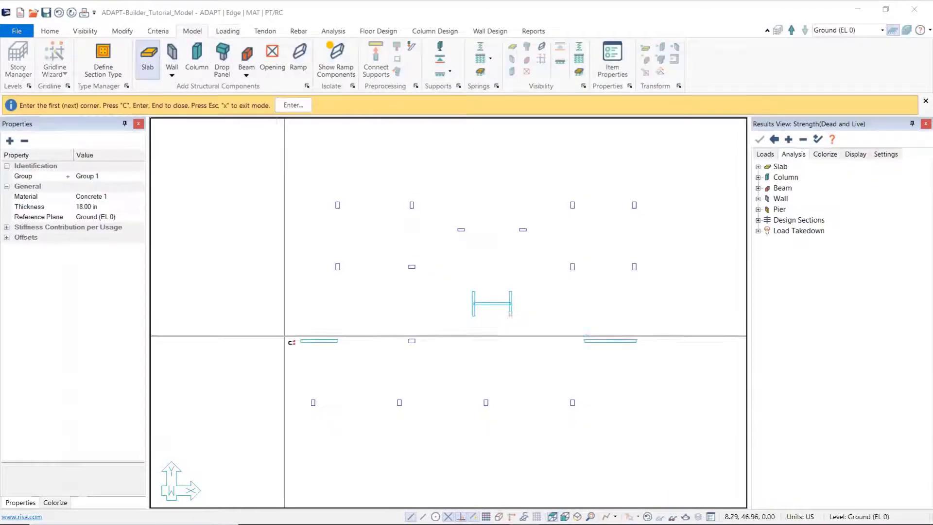
{"action": "scroll", "coordinate": [272, 379], "scroll_direction": "down", "scroll_amount": 2}
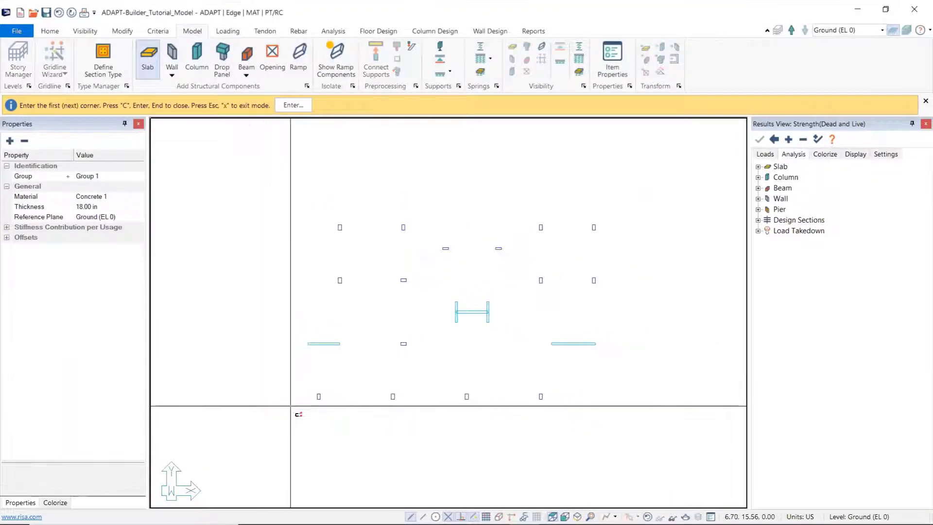
{"action": "left_click", "coordinate": [293, 191]}
{"action": "left_click", "coordinate": [622, 193]}
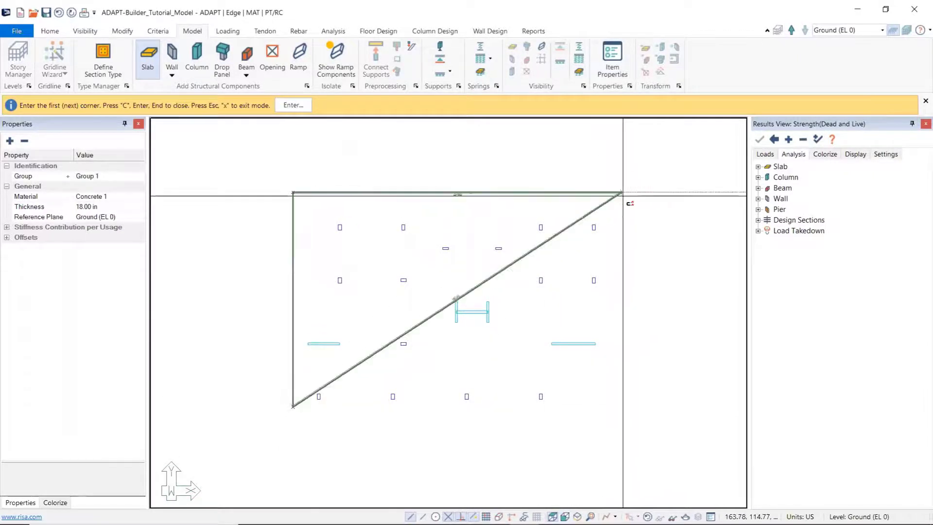
{"action": "left_click", "coordinate": [622, 407]}
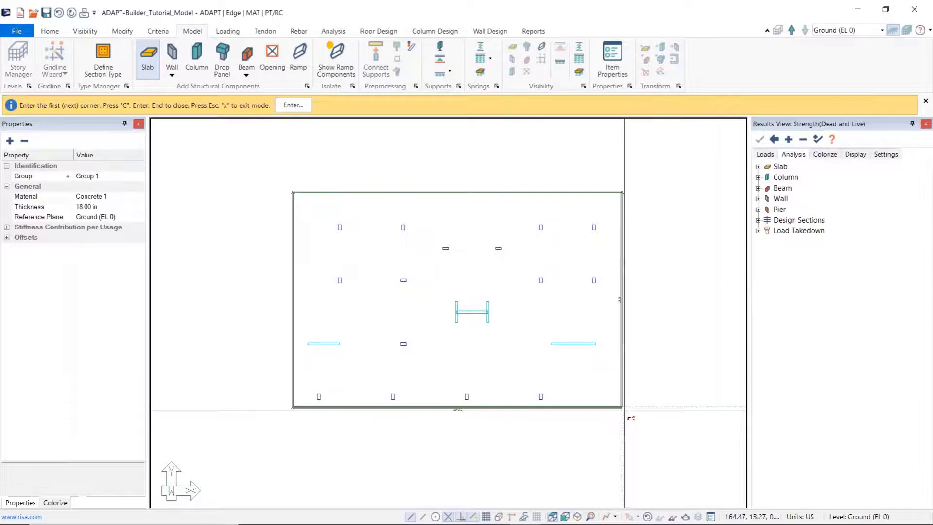
{"action": "key", "text": "c"}
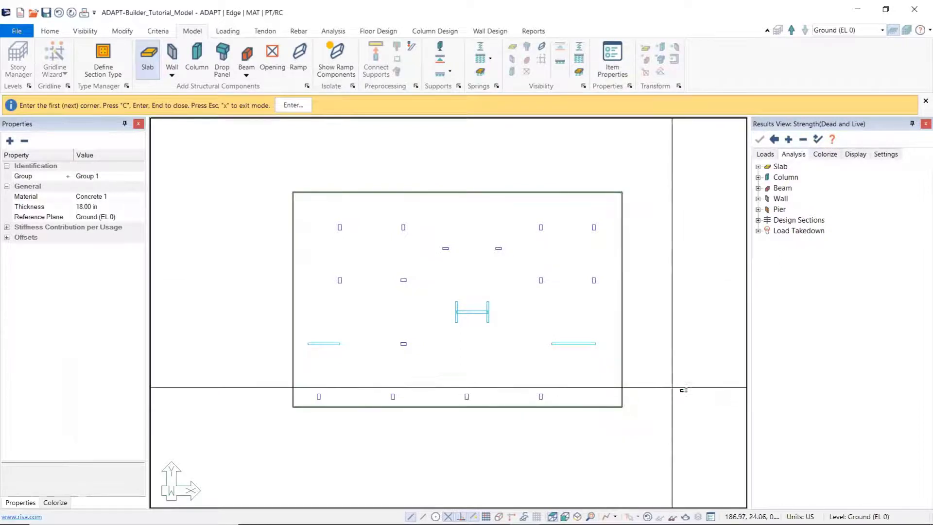
{"action": "right_click", "coordinate": [683, 369]}
{"action": "left_click", "coordinate": [701, 377]}
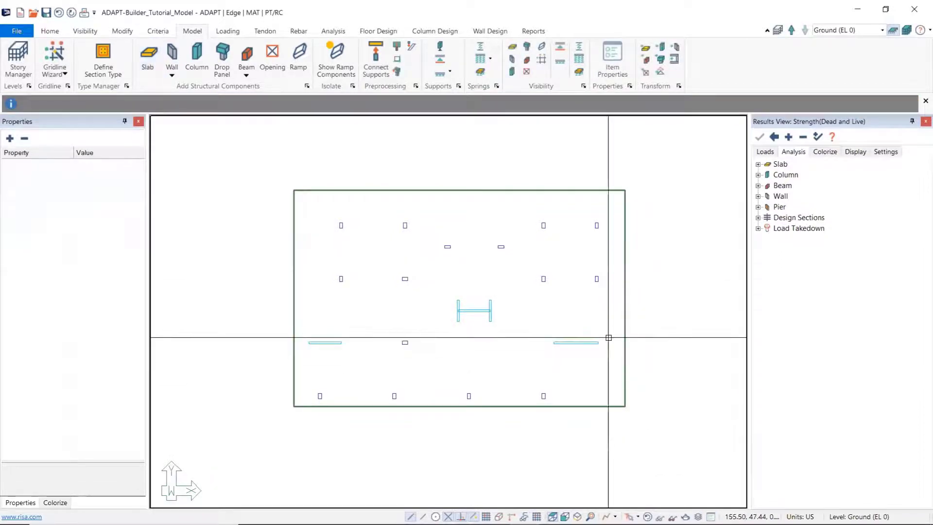
Step: Create a rectangular area spring on Ground (EL 0) extending beyond all four edges of the mat slab
{"action": "left_click", "coordinate": [482, 73]}
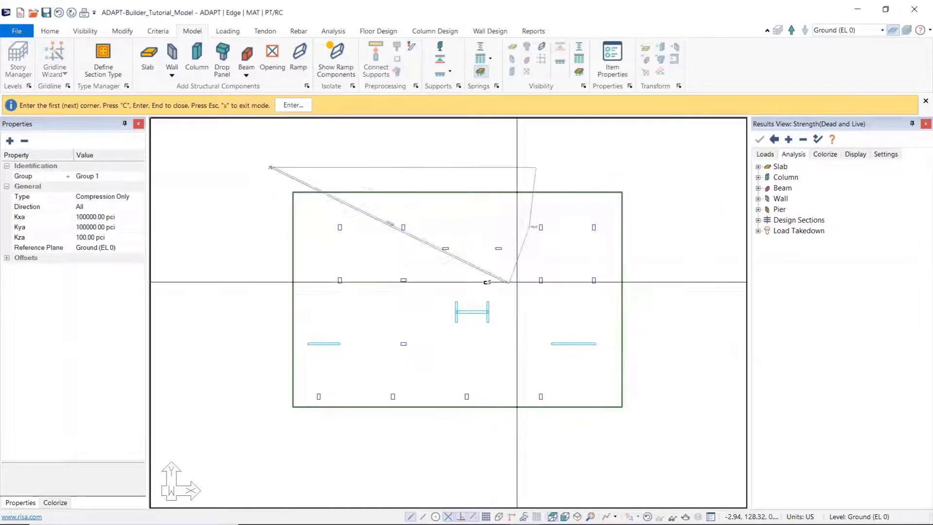
{"action": "left_click", "coordinate": [637, 168]}
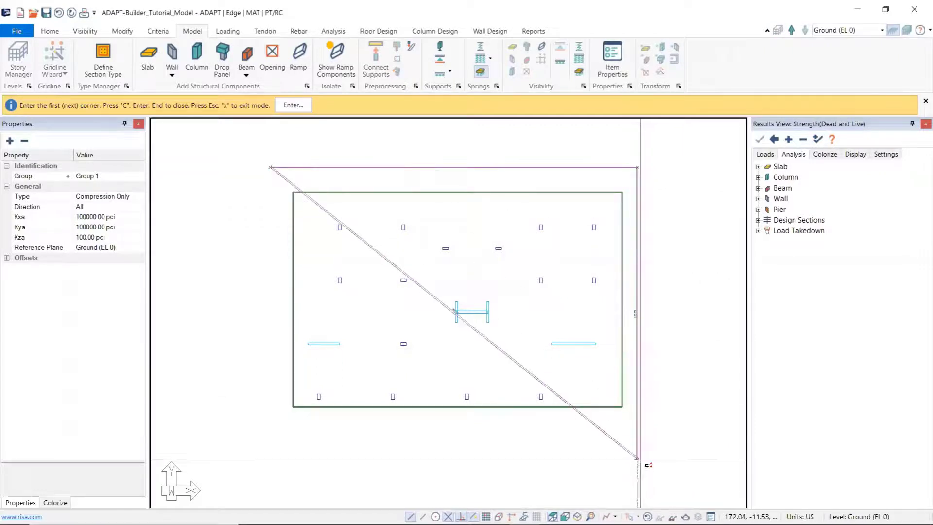
{"action": "left_click", "coordinate": [637, 426]}
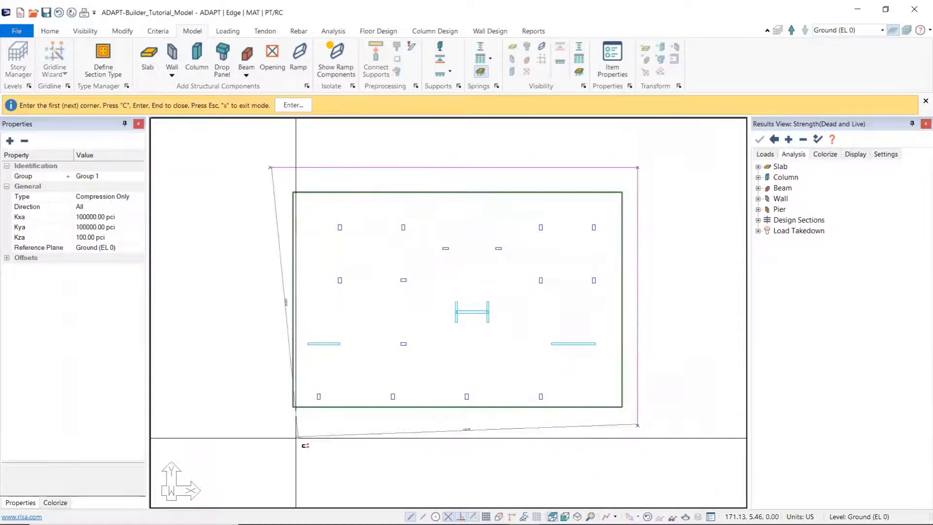
{"action": "left_click", "coordinate": [270, 427]}
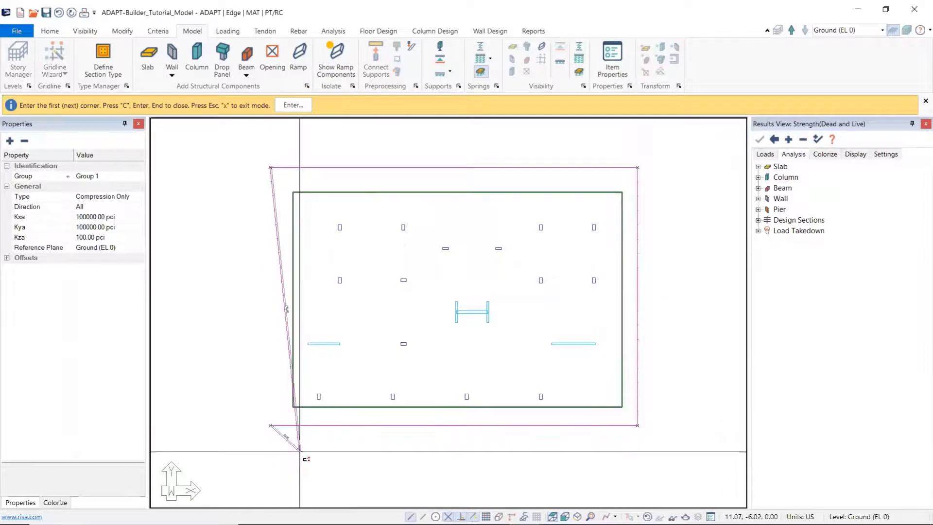
{"action": "key", "text": "c"}
{"action": "right_click", "coordinate": [243, 377]}
{"action": "left_click", "coordinate": [264, 383]}
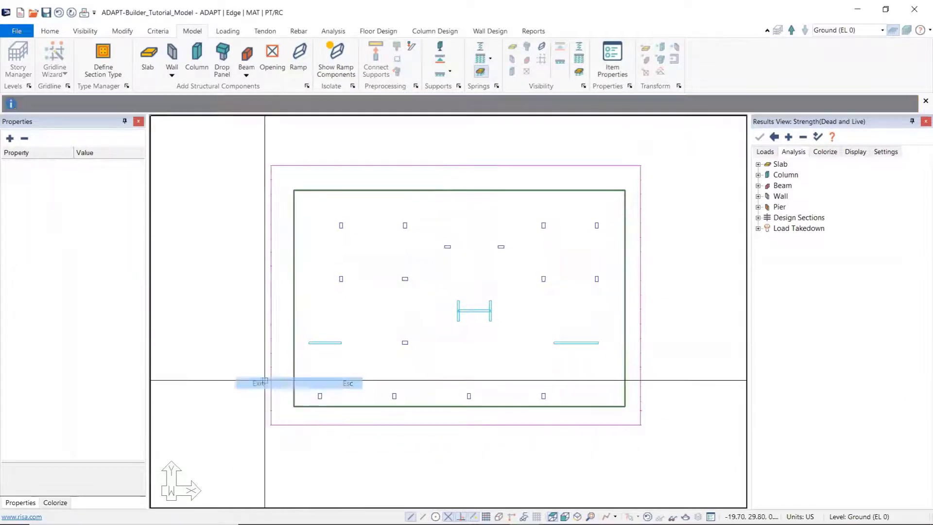
Step: Review the new area spring's stiffness properties and type options, keeping the type as Compression Only
{"action": "left_click", "coordinate": [271, 420]}
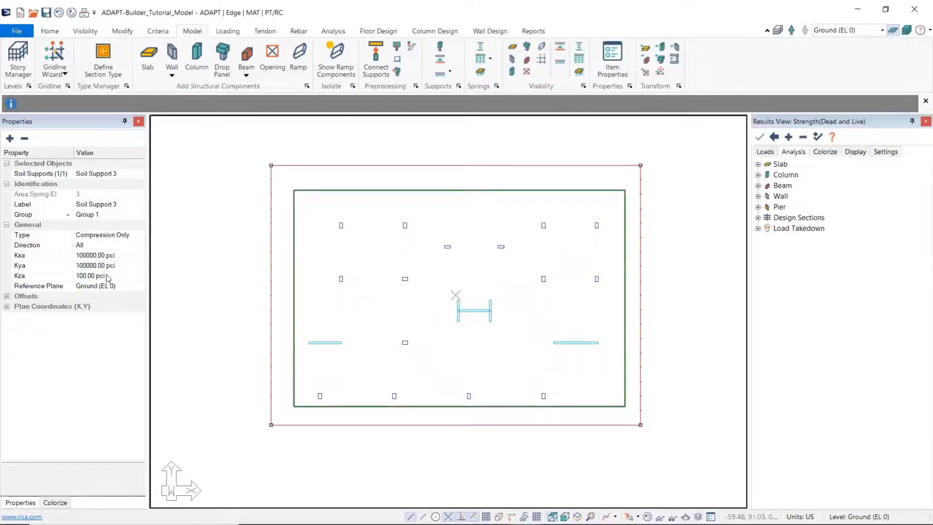
{"action": "left_click", "coordinate": [134, 235]}
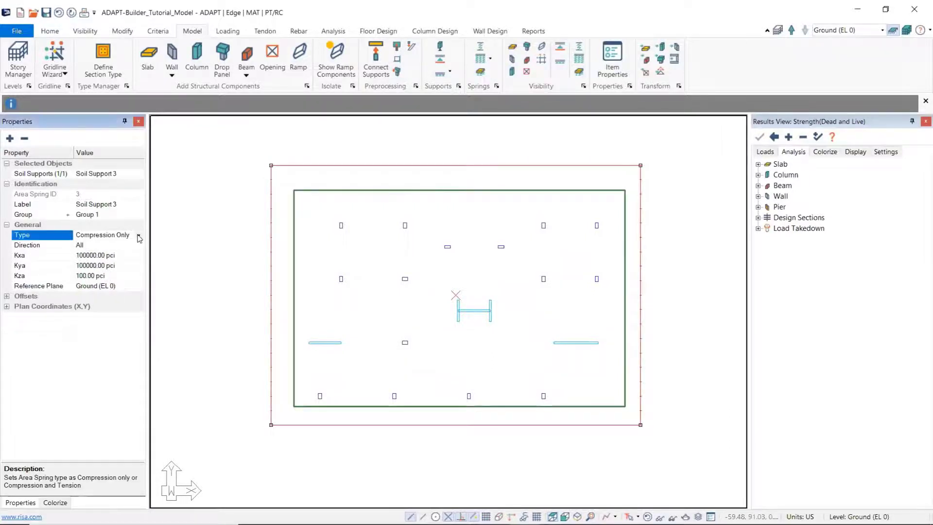
{"action": "left_click", "coordinate": [139, 238]}
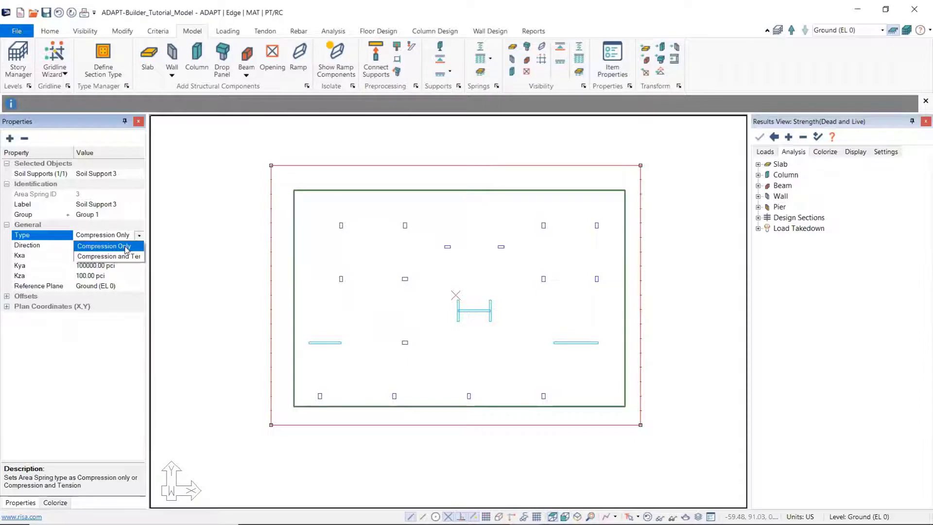
{"action": "left_click", "coordinate": [126, 246]}
{"action": "left_click", "coordinate": [201, 285]}
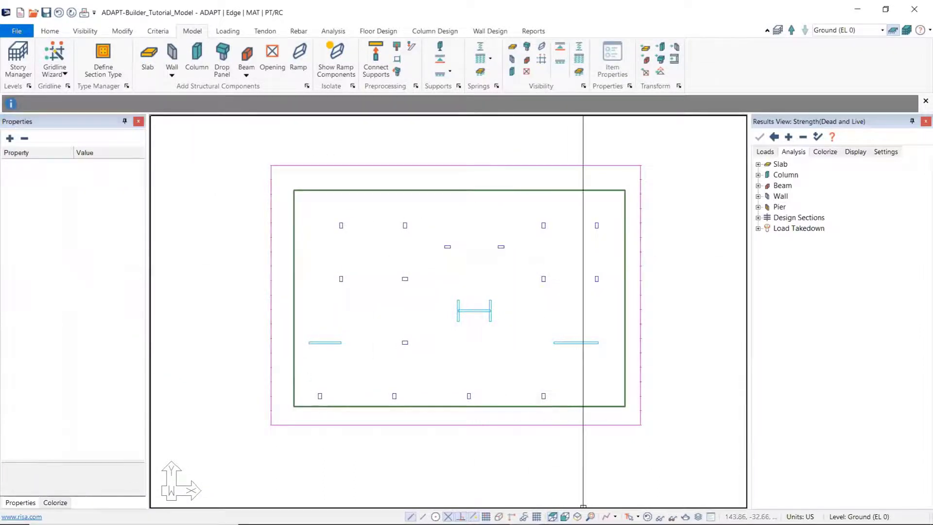
Step: Display the full multi-level building from the top-front-right perspective
{"action": "left_click", "coordinate": [908, 30]}
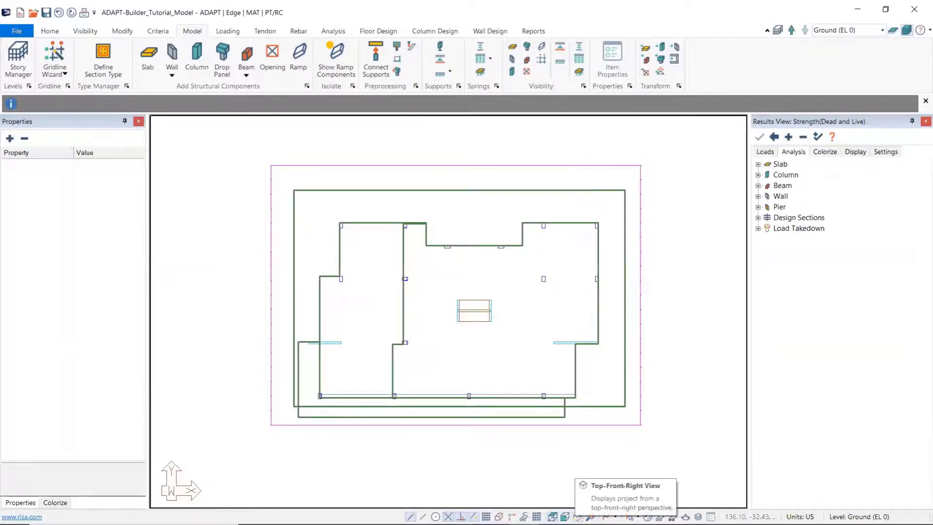
{"action": "left_click", "coordinate": [578, 517]}
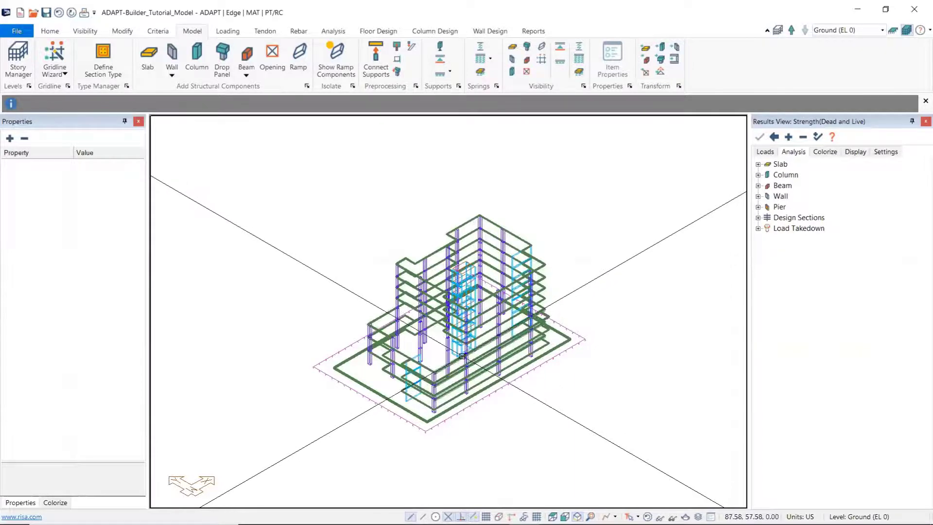
{"action": "scroll", "coordinate": [404, 359], "scroll_direction": "up", "scroll_amount": 5}
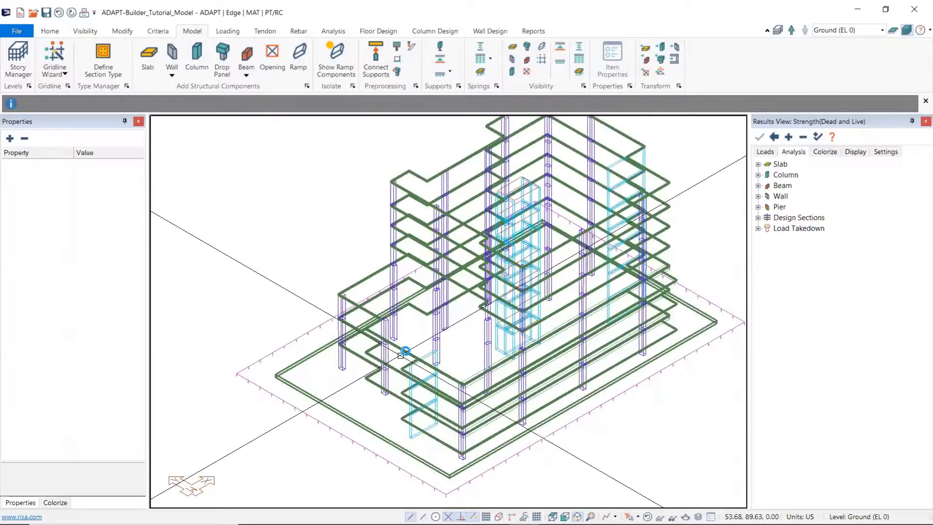
Step: Review the stiffness modifiers and combination usages of the Level 3 slab region, and close its properties without changes
{"action": "double_click", "coordinate": [401, 357]}
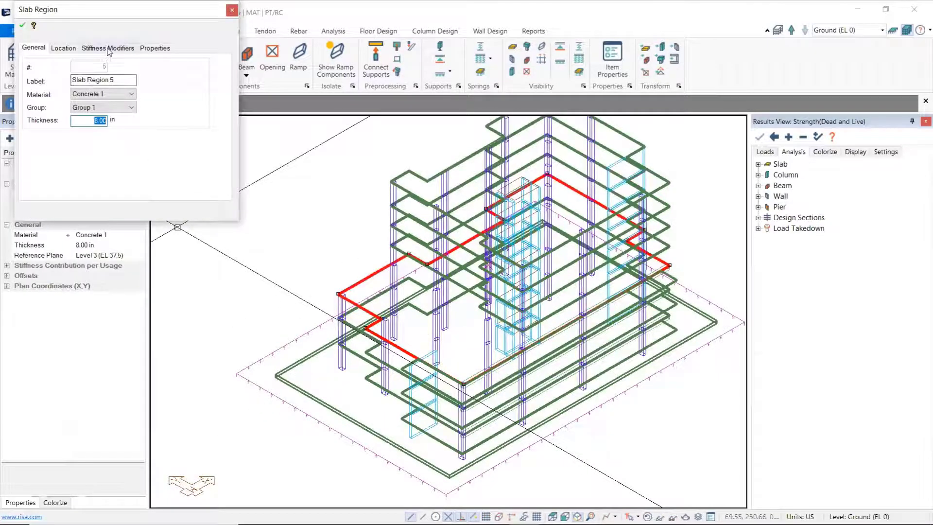
{"action": "left_click", "coordinate": [109, 50]}
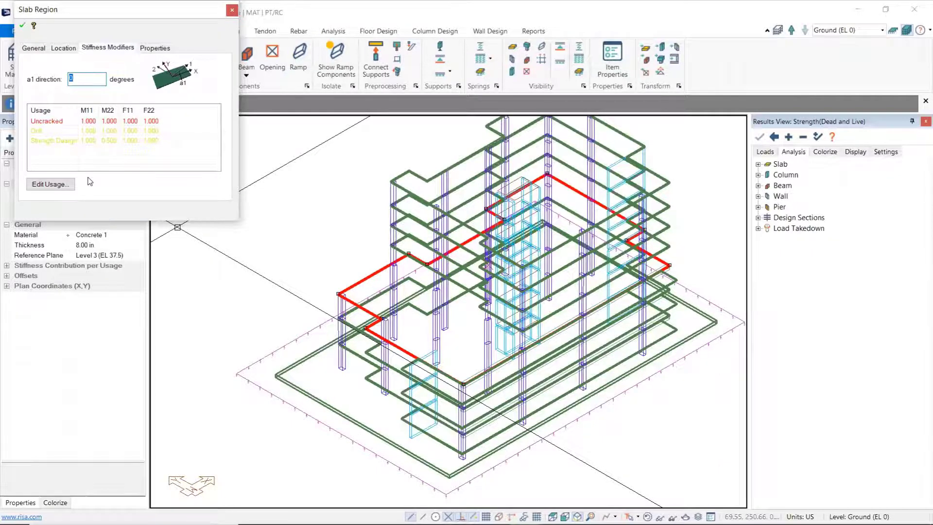
{"action": "left_click", "coordinate": [49, 184]}
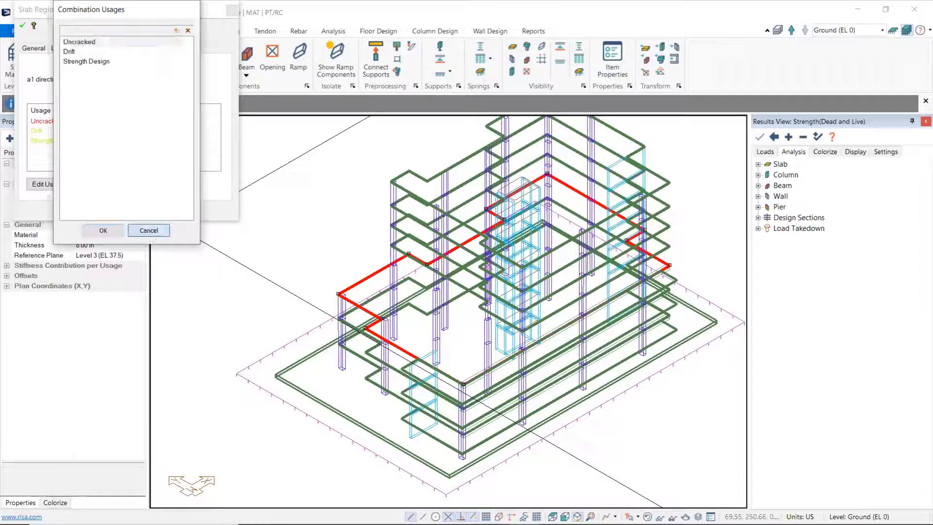
{"action": "left_click", "coordinate": [150, 232]}
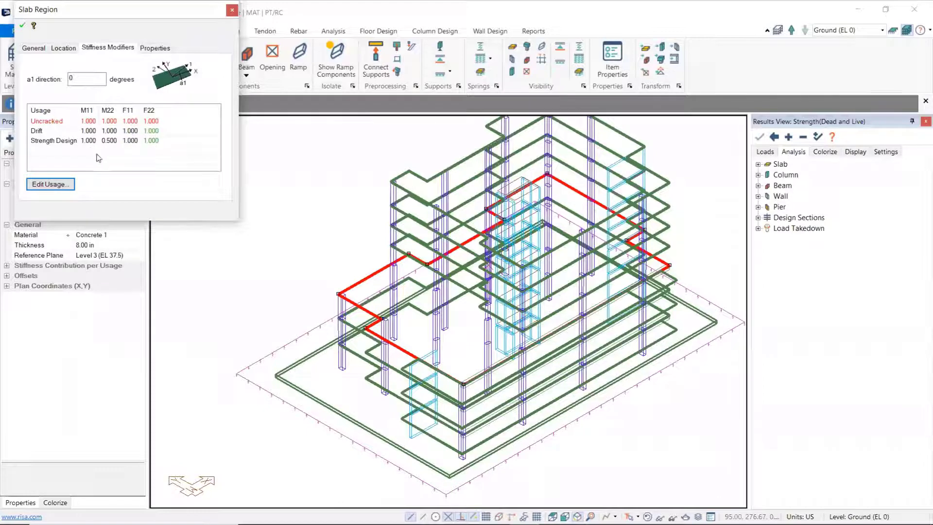
{"action": "left_click", "coordinate": [233, 12]}
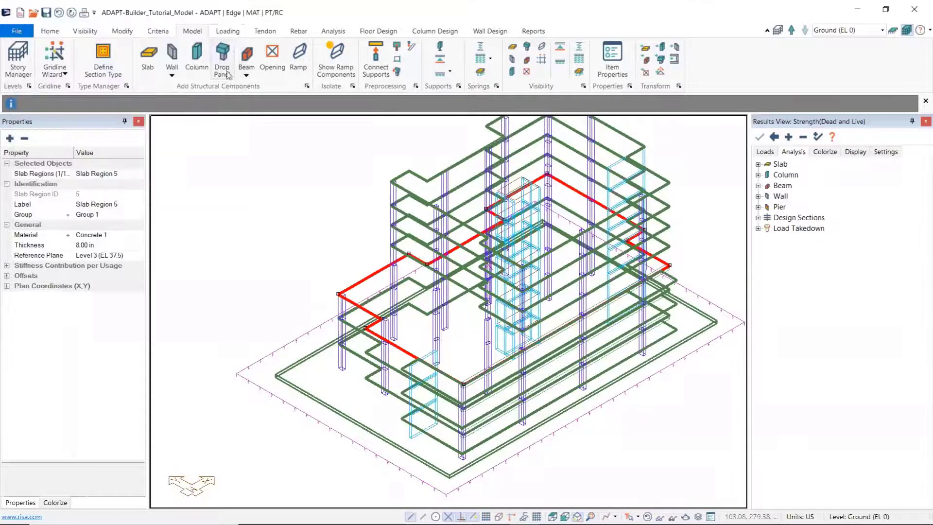
{"action": "left_click", "coordinate": [273, 251]}
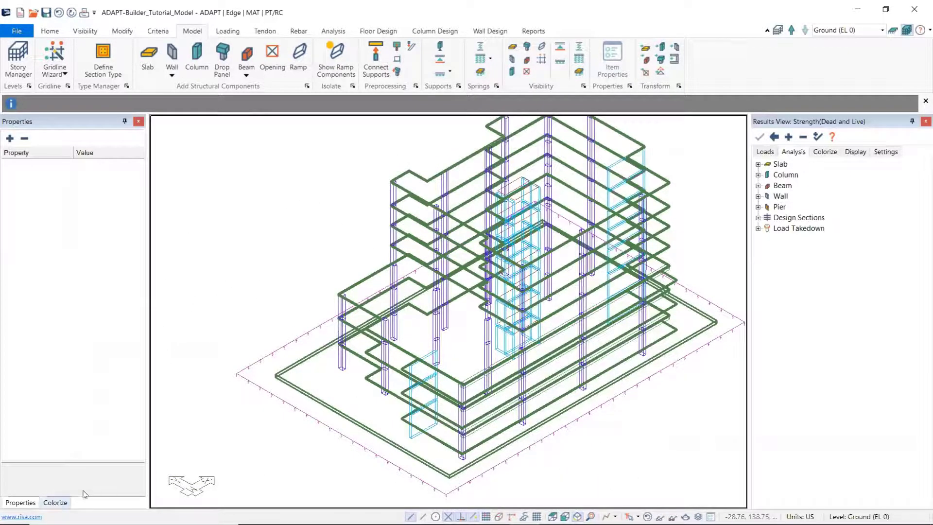
Step: Colorize the slab regions by Drift and Strength Design stiffness usage to compare levels, and clear the coloring
{"action": "left_click", "coordinate": [53, 503]}
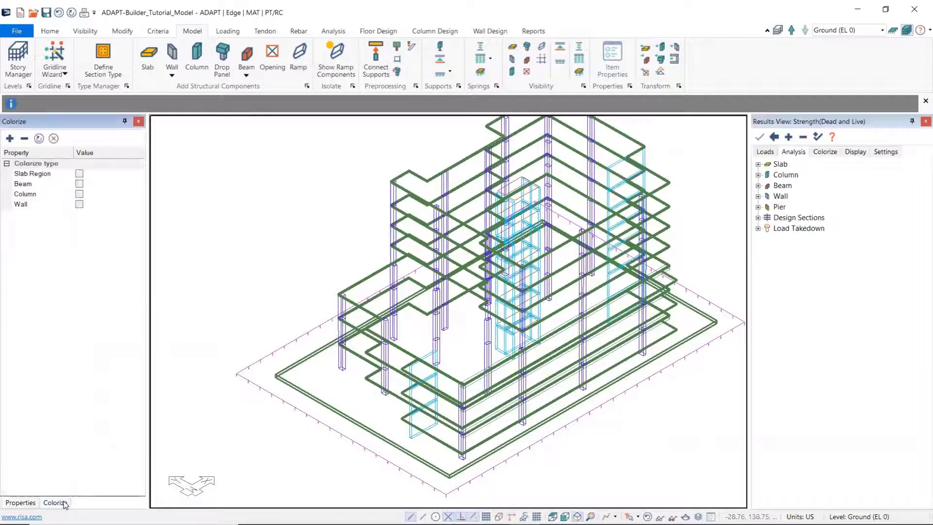
{"action": "left_click", "coordinate": [79, 174]}
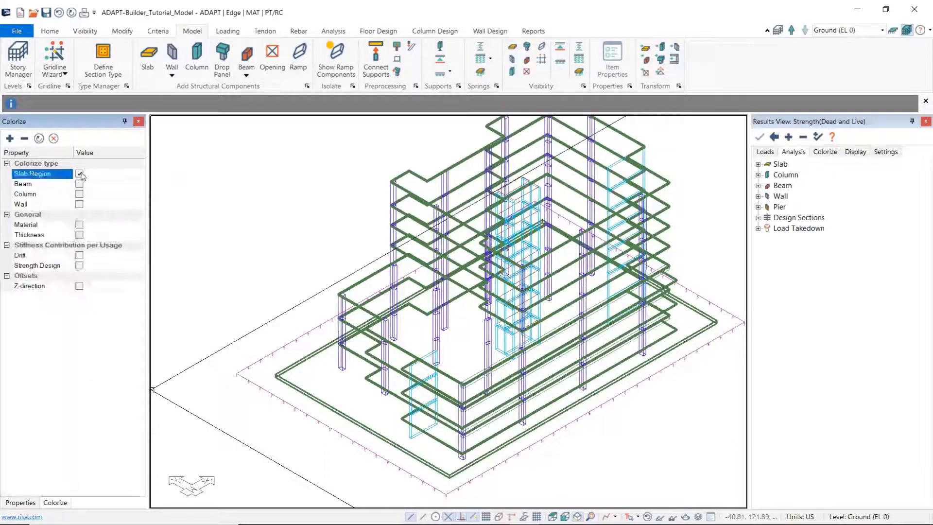
{"action": "left_click", "coordinate": [79, 256]}
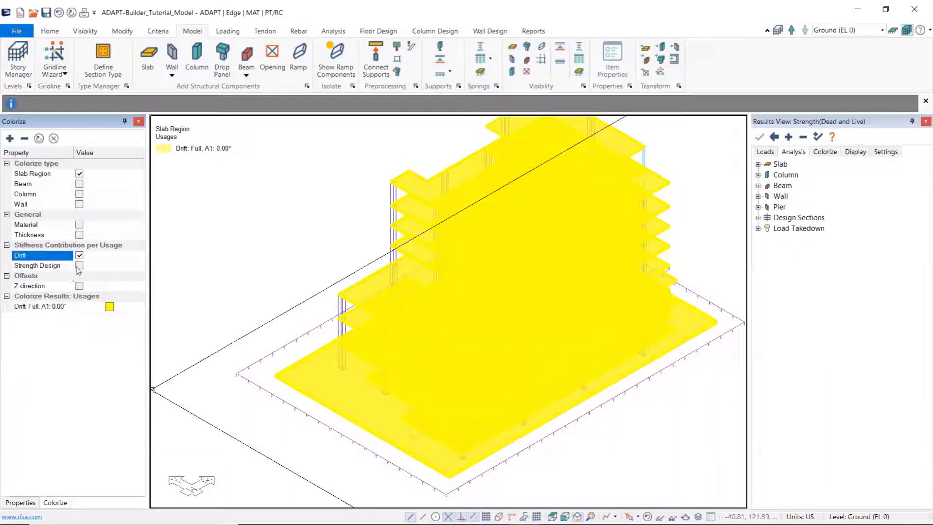
{"action": "scroll", "coordinate": [235, 305], "scroll_direction": "down", "scroll_amount": 3}
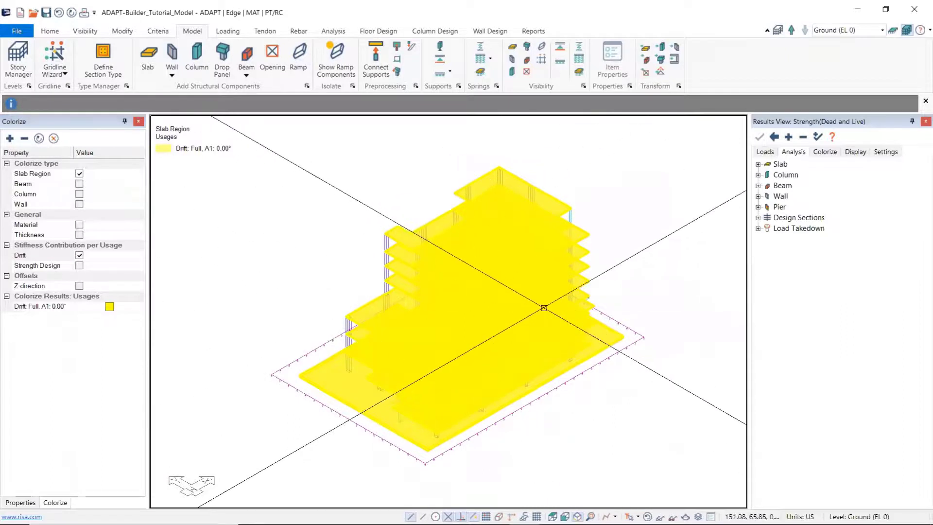
{"action": "left_click", "coordinate": [79, 265]}
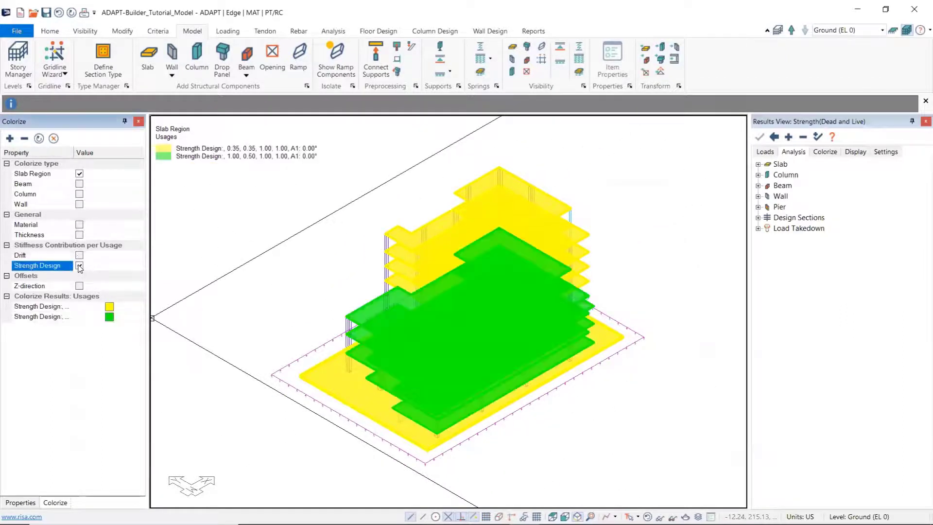
{"action": "scroll", "coordinate": [324, 359], "scroll_direction": "up", "scroll_amount": 3}
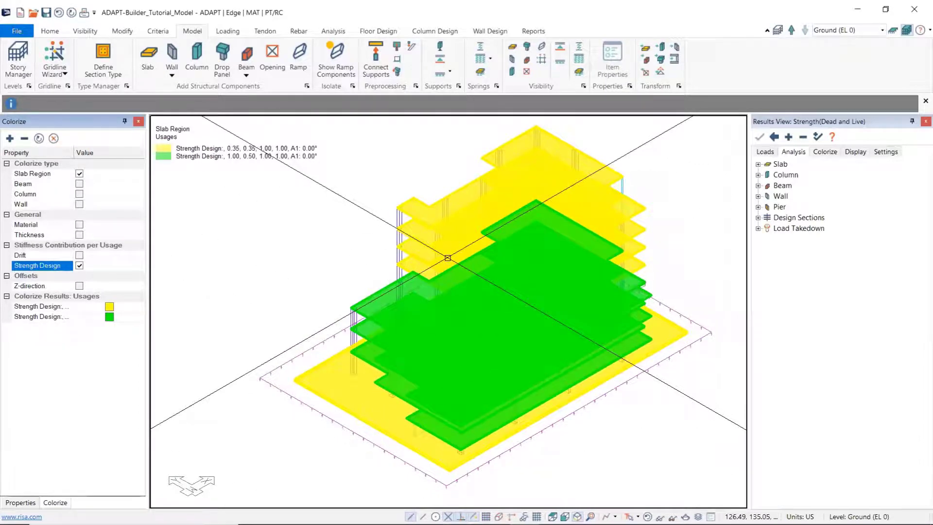
{"action": "left_click", "coordinate": [79, 265]}
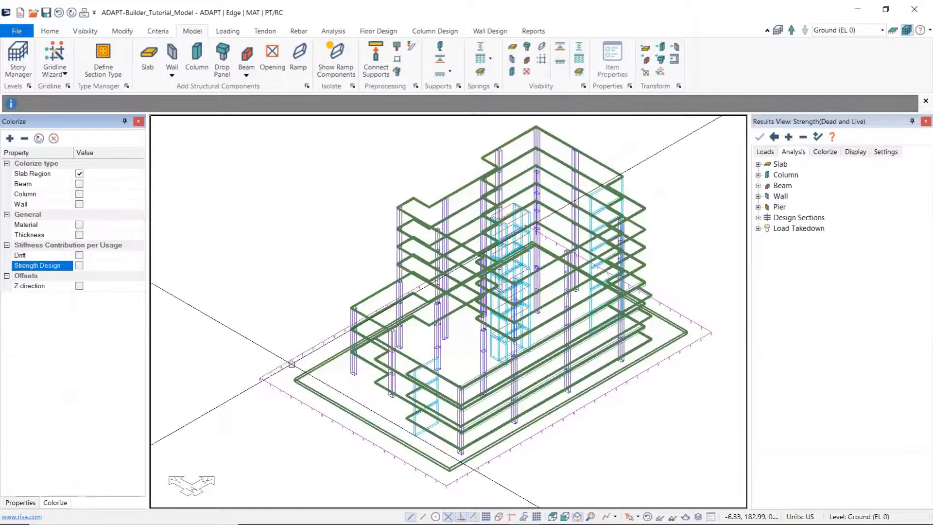
Step: Colorize the columns together with the slabs by Drift stiffness usage, clear the coloring, and return to the object properties
{"action": "left_click", "coordinate": [79, 194]}
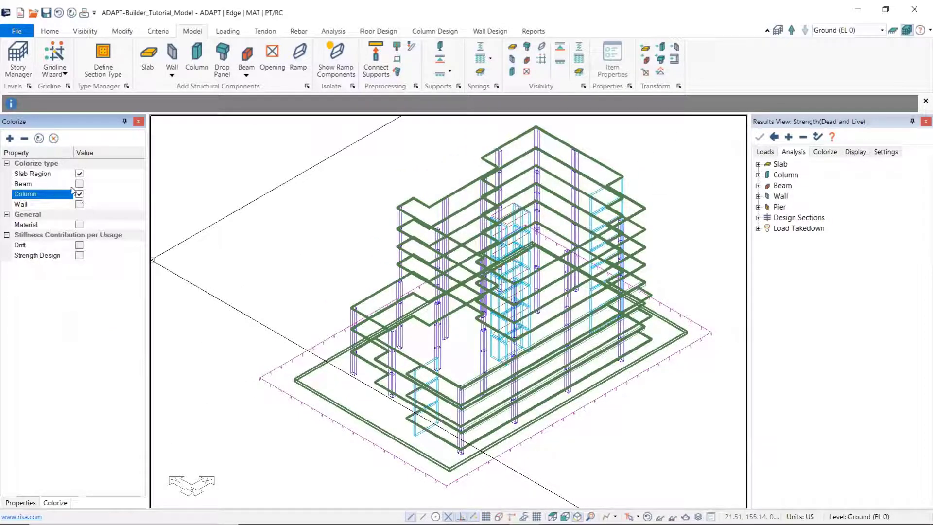
{"action": "left_click", "coordinate": [79, 245]}
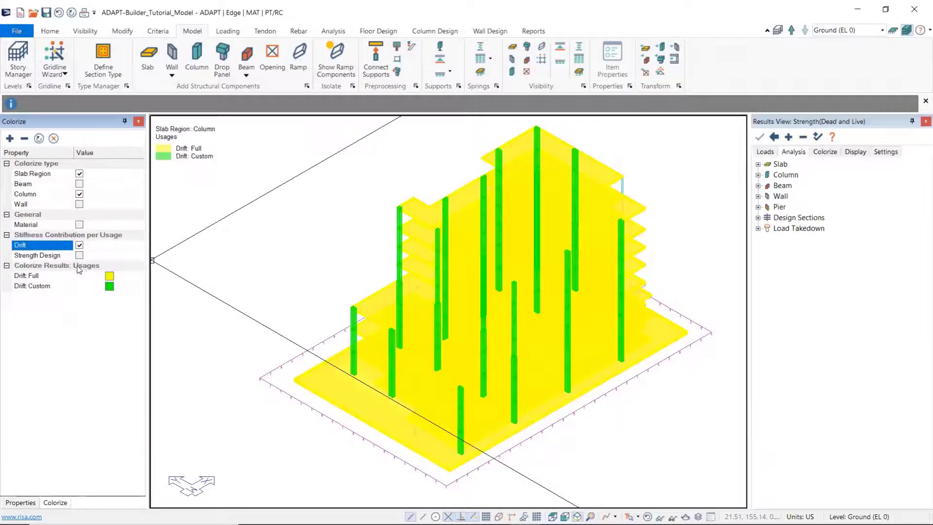
{"action": "left_click", "coordinate": [80, 245]}
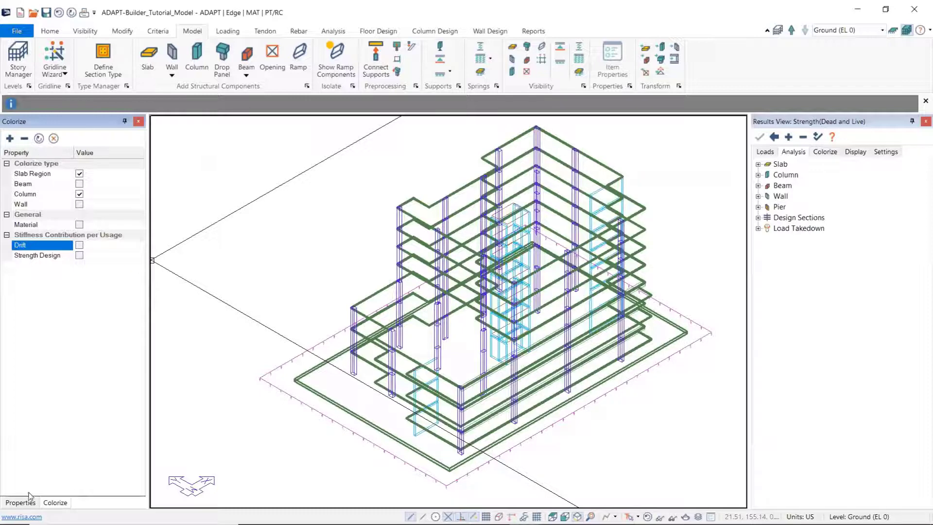
{"action": "left_click", "coordinate": [14, 496]}
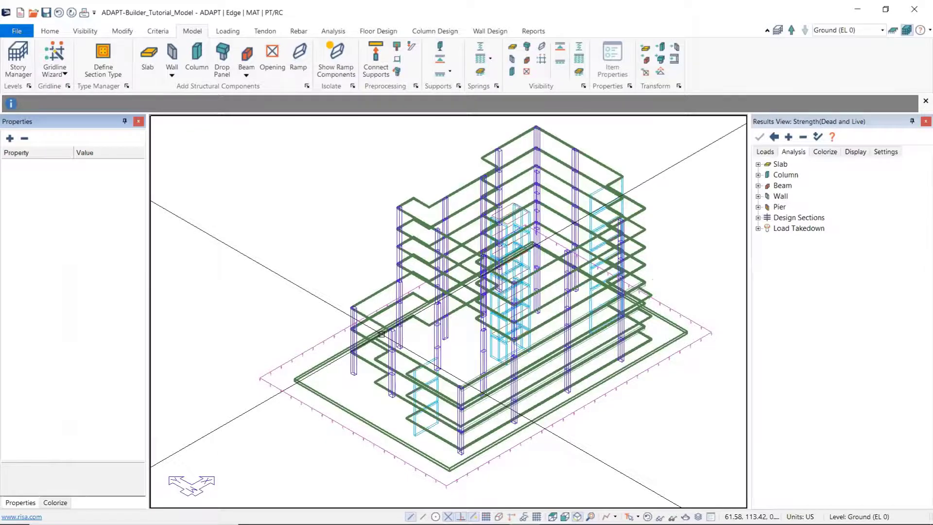
Step: Mesh the building's slabs with the Simplified method, a 6 ft Sparse cell size and automatic node shifting up to 1.5 ft
{"action": "mouse_move", "coordinate": [330, 296]}
{"action": "middle_mouse_down"}
{"action": "mouse_move", "coordinate": [317, 279]}
{"action": "mouse_move", "coordinate": [315, 290]}
{"action": "middle_mouse_up"}
{"action": "scroll", "coordinate": [317, 279], "scroll_direction": "down", "scroll_amount": 2}
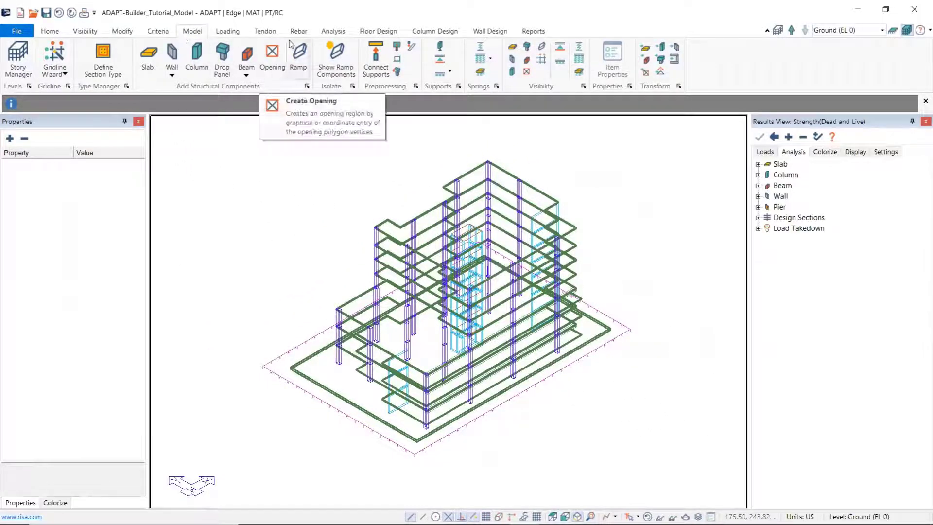
{"action": "left_click", "coordinate": [323, 35]}
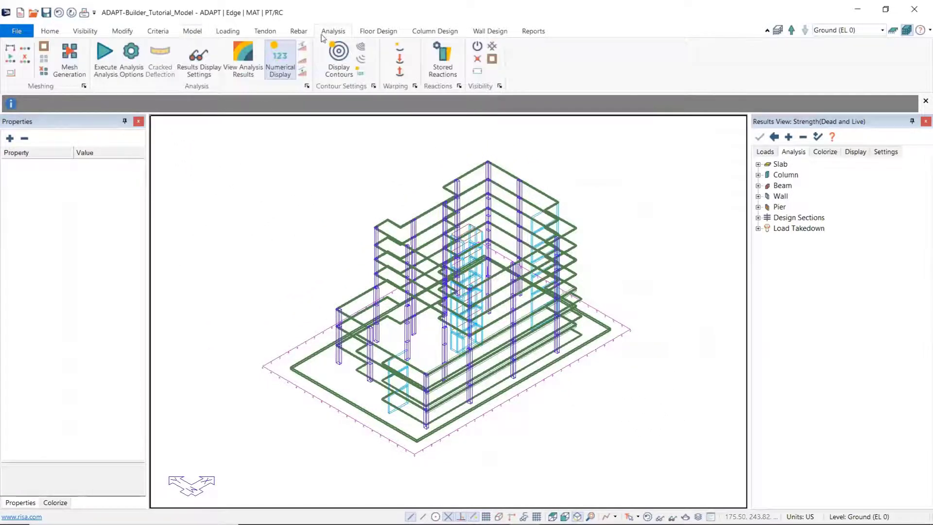
{"action": "left_click", "coordinate": [69, 61]}
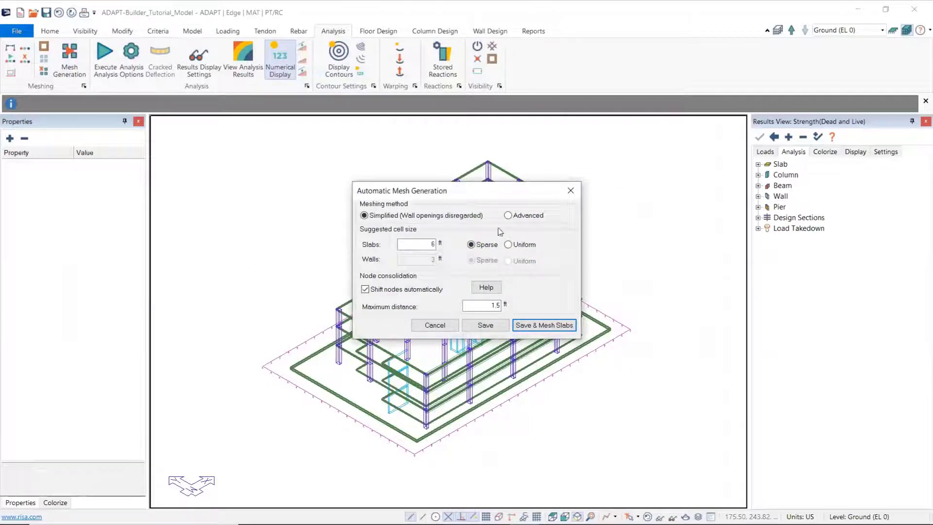
{"action": "left_click", "coordinate": [545, 326]}
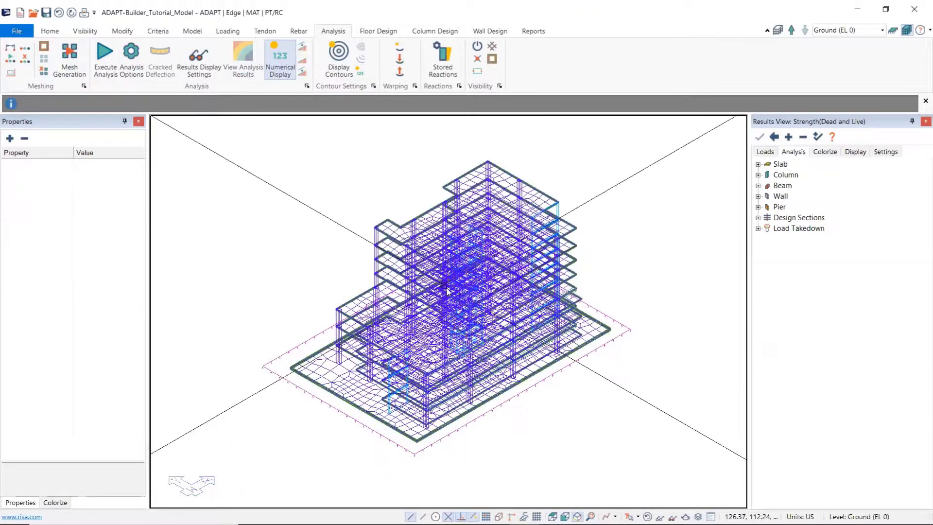
Step: Hide the shell elements of the slabs and walls in the multi-level building view
{"action": "left_click", "coordinate": [492, 49]}
{"action": "scroll", "coordinate": [357, 256], "scroll_direction": "down", "scroll_amount": 6}
{"action": "middle_click_drag", "start_coordinate": [339, 254], "coordinate": [356, 301]}
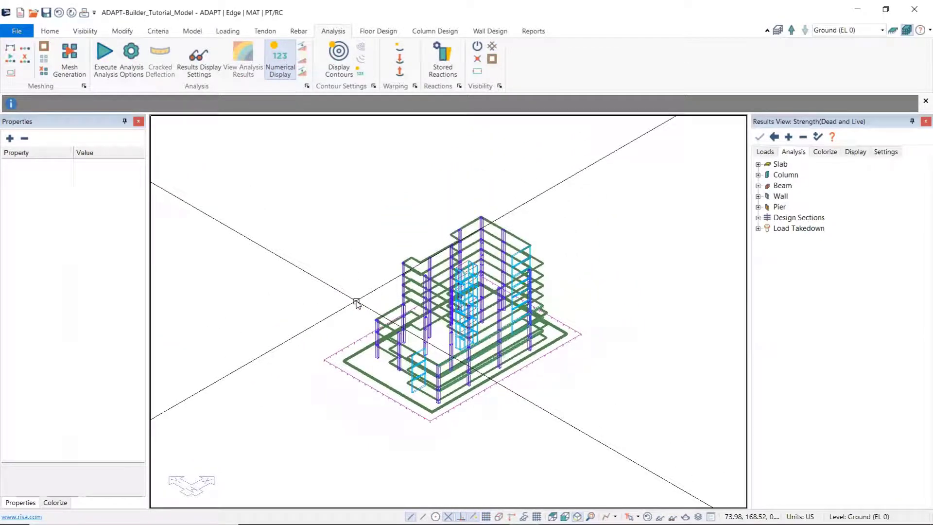
{"action": "middle_click_drag", "start_coordinate": [363, 308], "coordinate": [365, 296]}
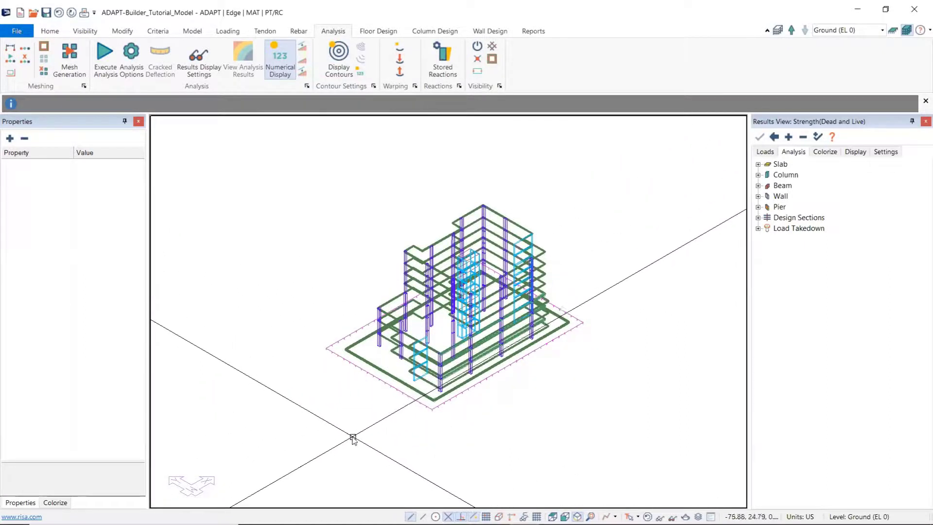
Step: Select the whole building and isolate the selection to its columns only
{"action": "left_click_drag", "start_coordinate": [342, 442], "coordinate": [628, 187]}
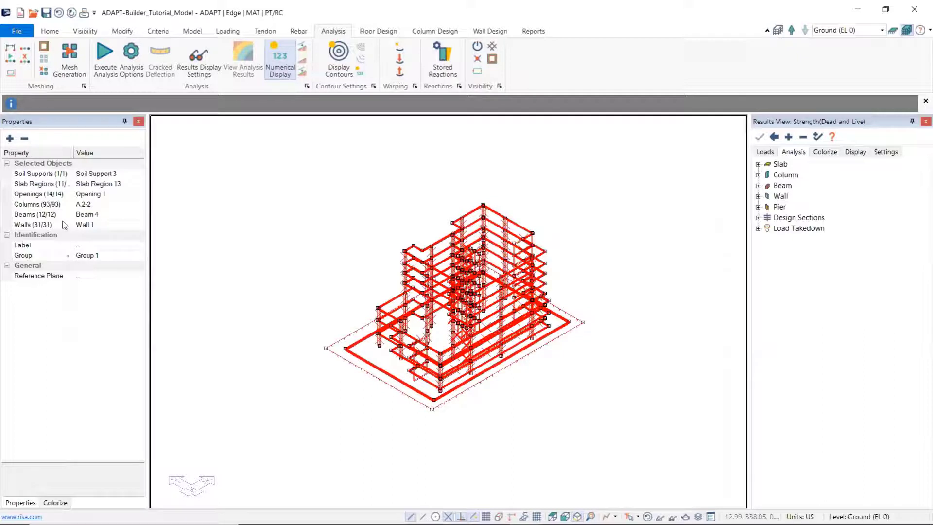
{"action": "right_click", "coordinate": [29, 207]}
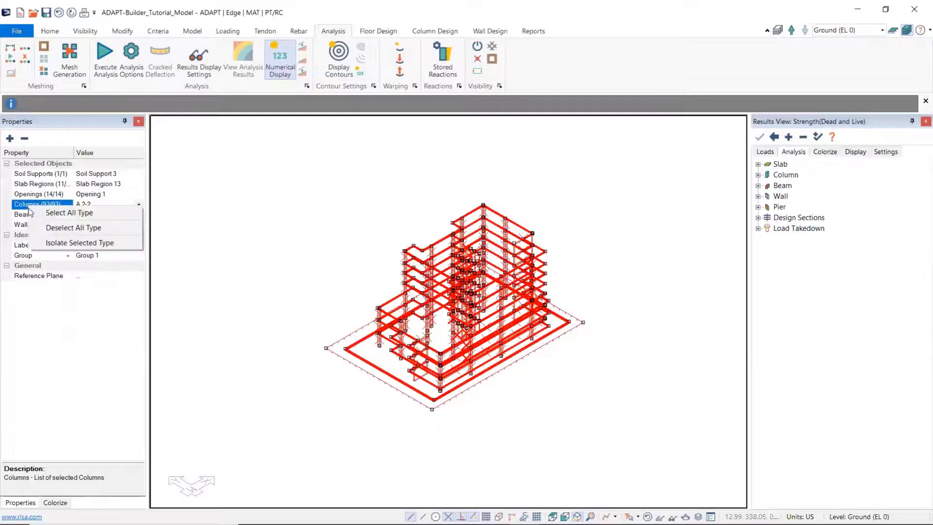
{"action": "left_click", "coordinate": [78, 243]}
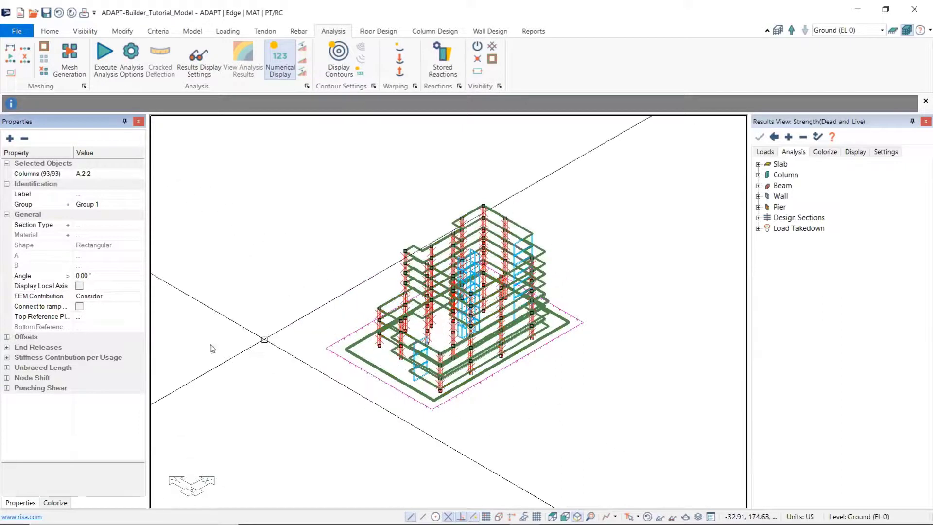
Step: Set the selected columns' end releases to User and release Rotation (r-r) and Rotation (s-s) at both the top and bottom
{"action": "left_click", "coordinate": [6, 347]}
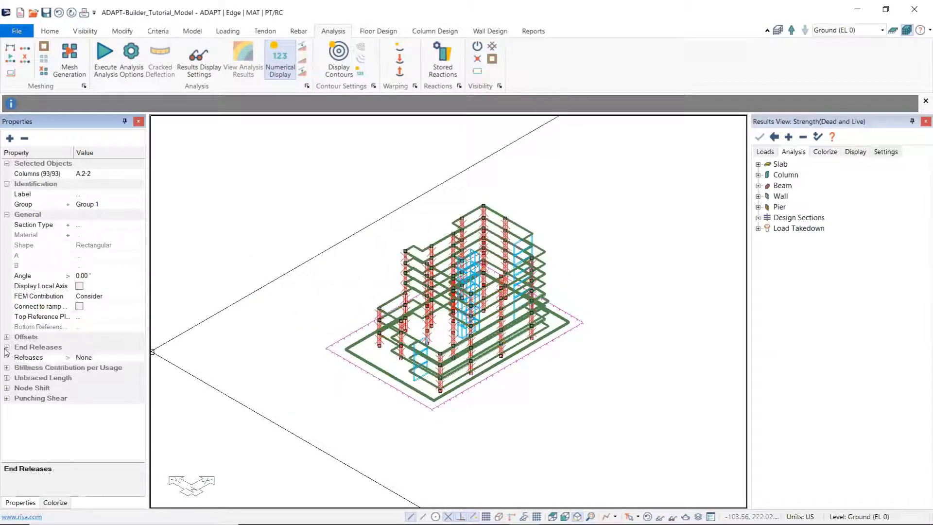
{"action": "left_click", "coordinate": [105, 360]}
{"action": "left_click", "coordinate": [139, 359]}
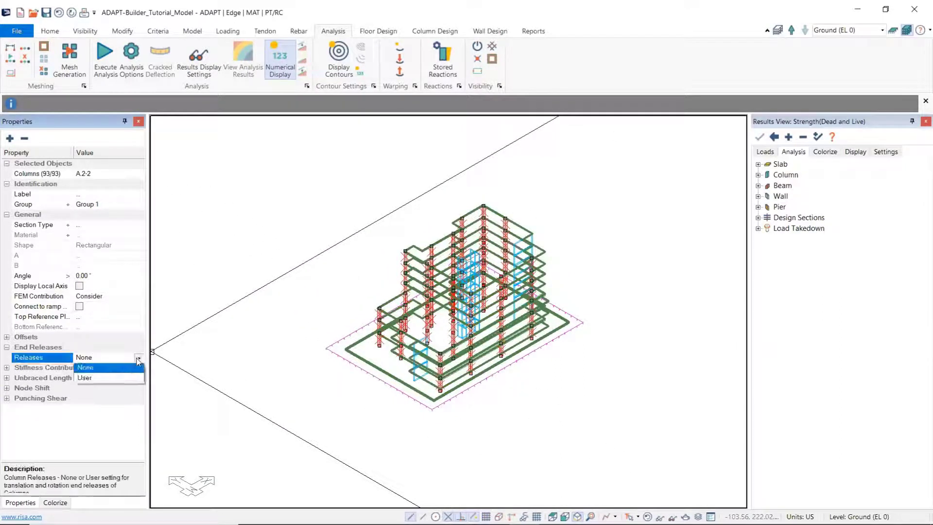
{"action": "left_click", "coordinate": [95, 376]}
{"action": "scroll", "coordinate": [96, 388], "scroll_direction": "down", "scroll_amount": 1}
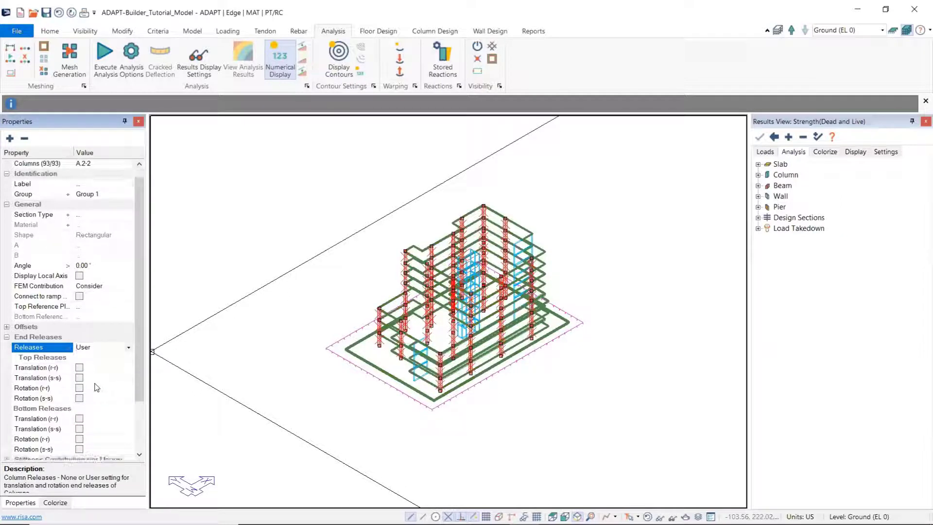
{"action": "scroll", "coordinate": [96, 387], "scroll_direction": "down", "scroll_amount": 1}
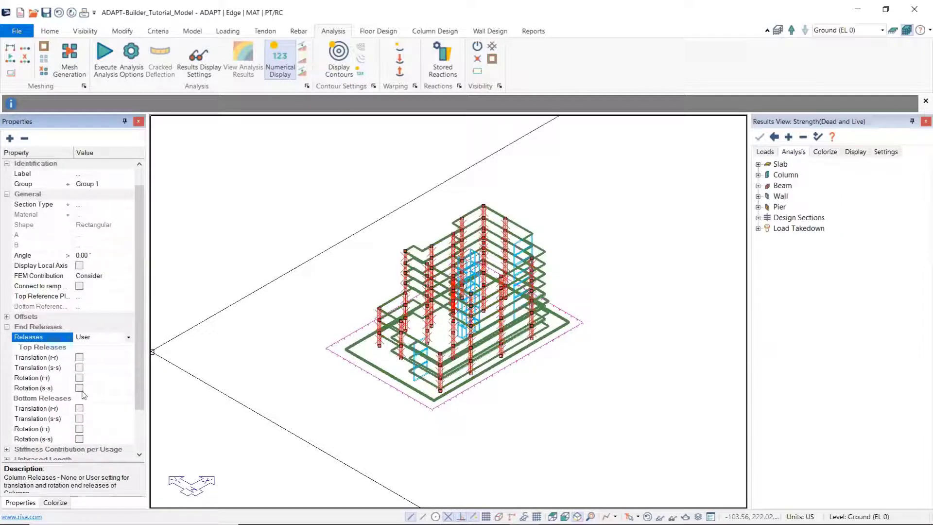
{"action": "left_click", "coordinate": [80, 388]}
{"action": "left_click", "coordinate": [79, 377]}
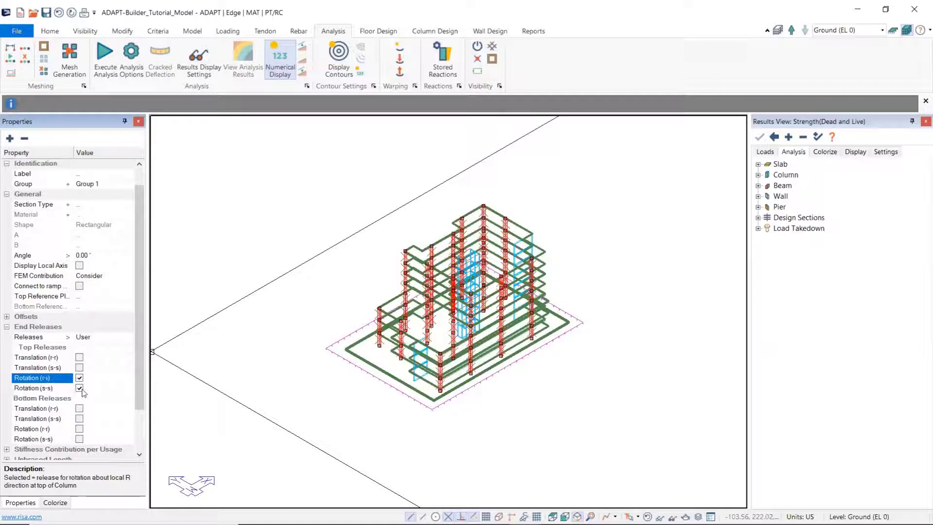
{"action": "left_click", "coordinate": [80, 438]}
{"action": "left_click", "coordinate": [79, 429]}
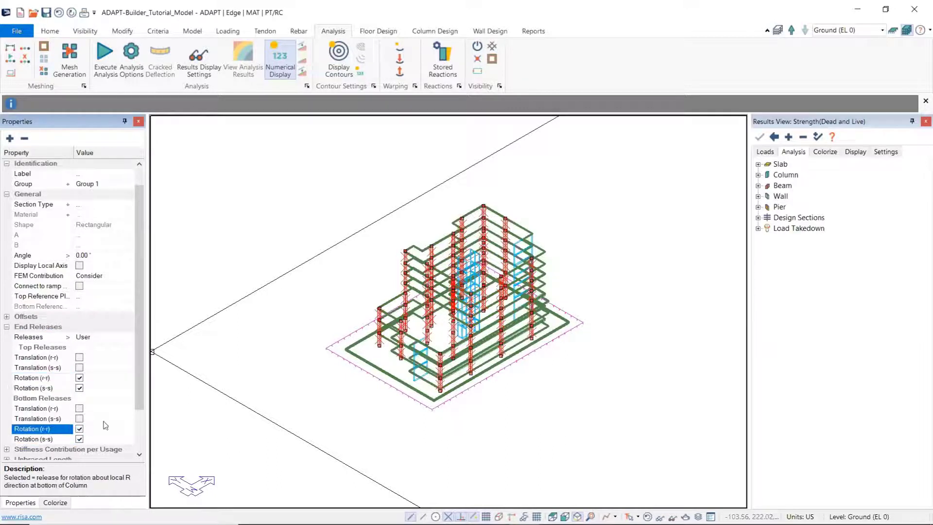
{"action": "scroll", "coordinate": [113, 367], "scroll_direction": "down", "scroll_amount": 2}
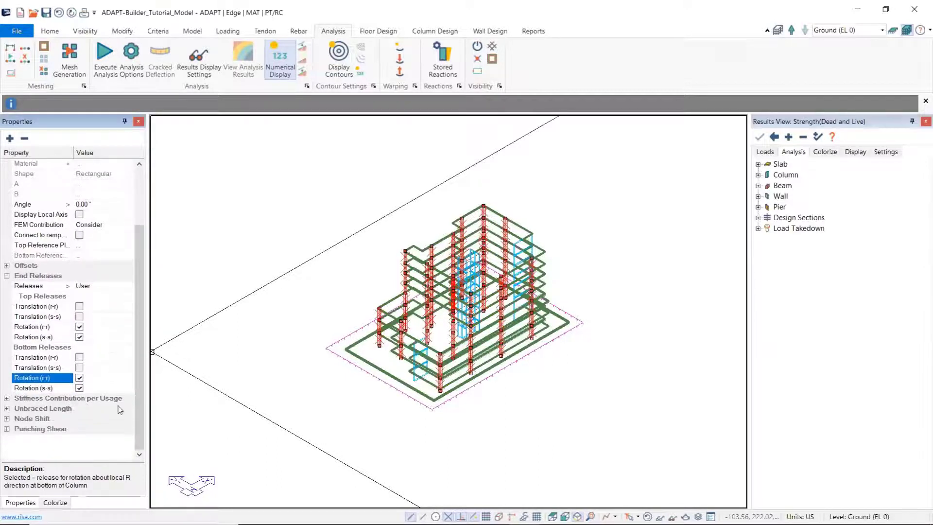
{"action": "left_click", "coordinate": [267, 385]}
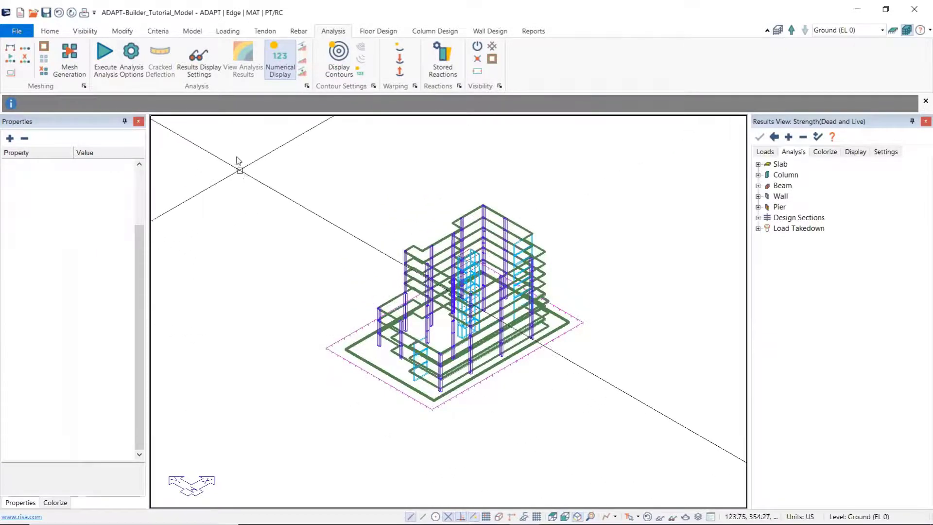
Step: Start the structural analysis setup and select only the SLS_minus_5[Wind_WC1a] load combination for analysis
{"action": "left_click", "coordinate": [104, 61]}
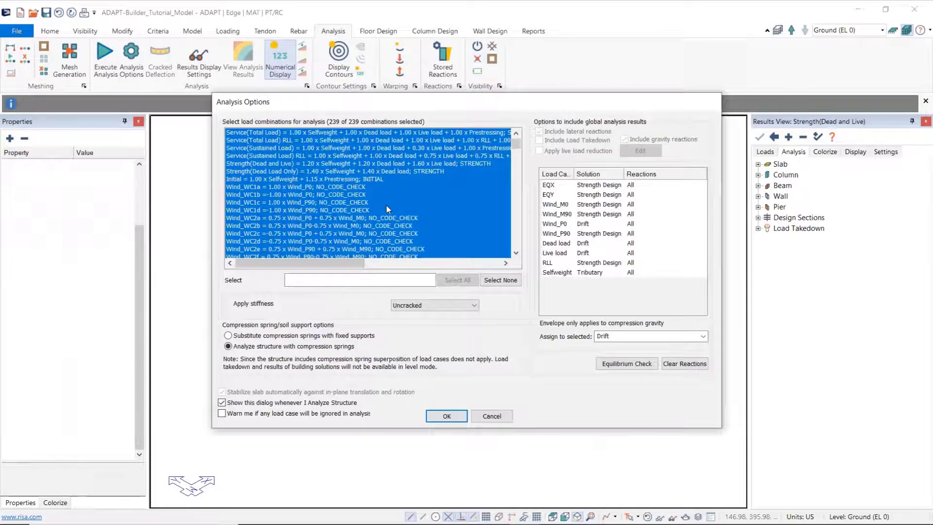
{"action": "scroll", "coordinate": [389, 199], "scroll_direction": "down", "scroll_amount": 5}
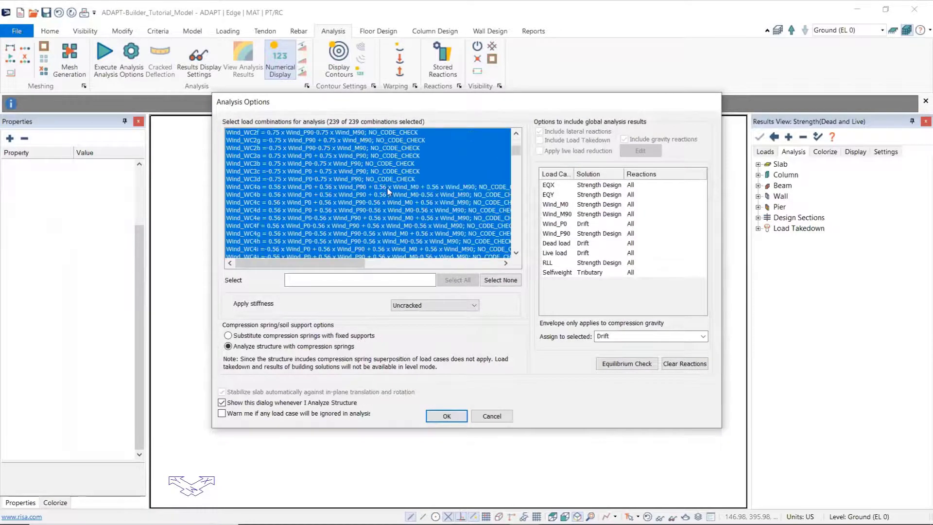
{"action": "scroll", "coordinate": [389, 197], "scroll_direction": "down", "scroll_amount": 15}
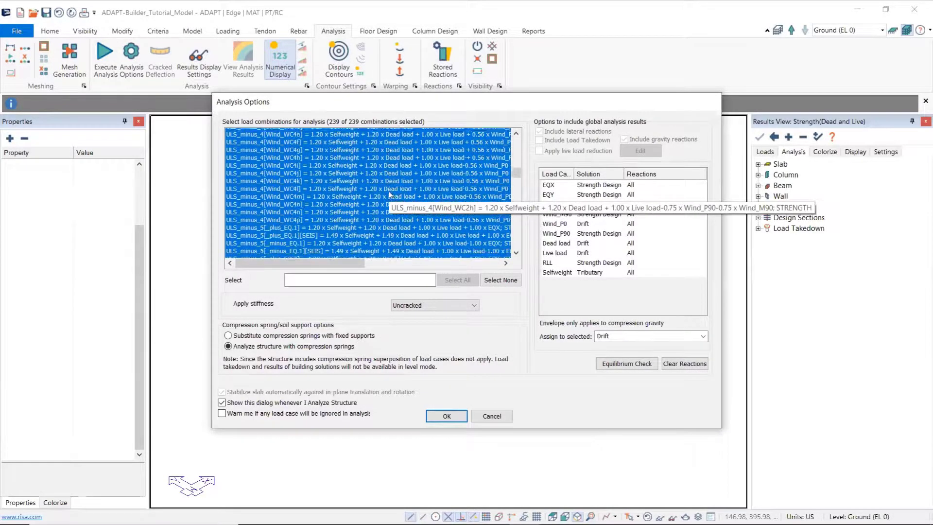
{"action": "scroll", "coordinate": [389, 195], "scroll_direction": "down", "scroll_amount": 14}
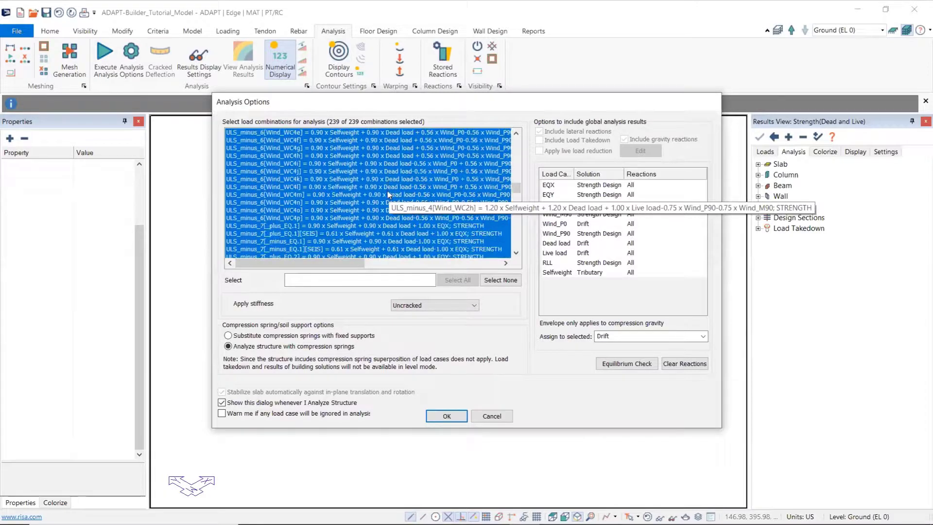
{"action": "scroll", "coordinate": [386, 201], "scroll_direction": "down", "scroll_amount": 3}
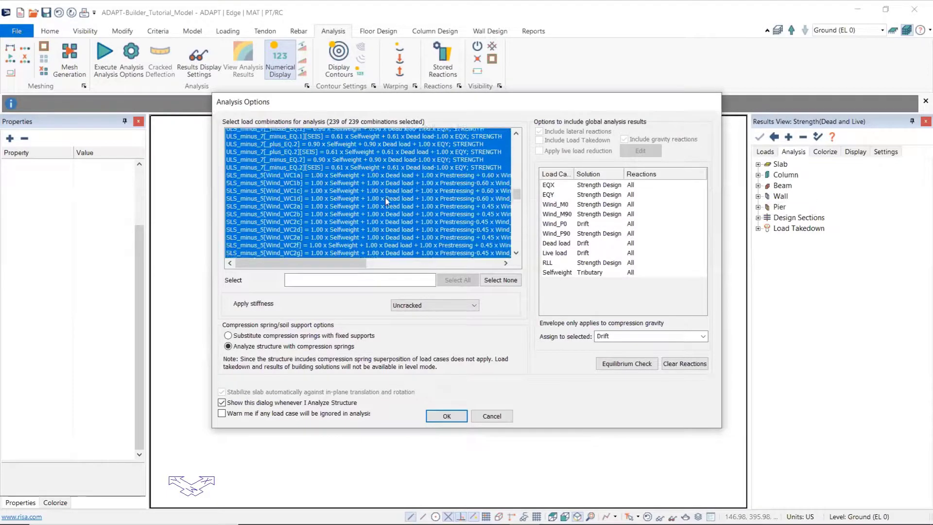
{"action": "left_click", "coordinate": [242, 173]}
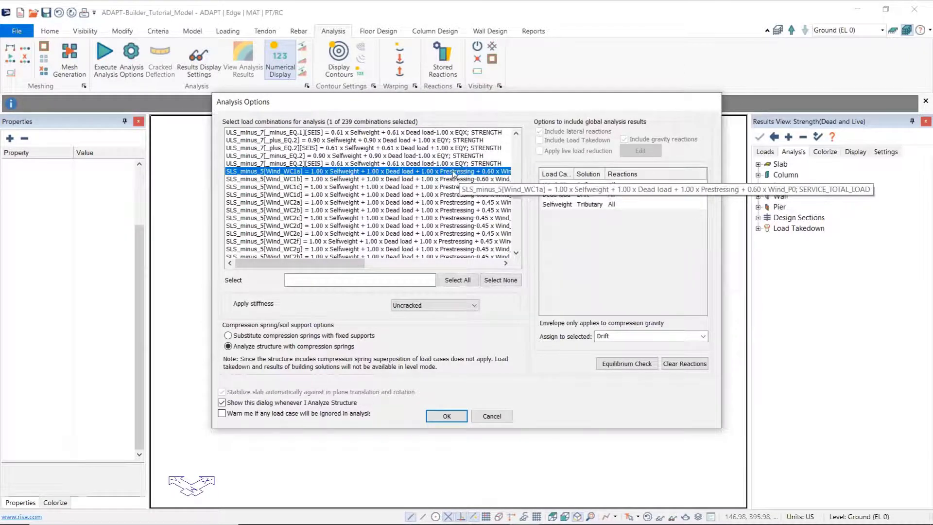
{"action": "left_click_drag", "start_coordinate": [327, 265], "coordinate": [295, 274]}
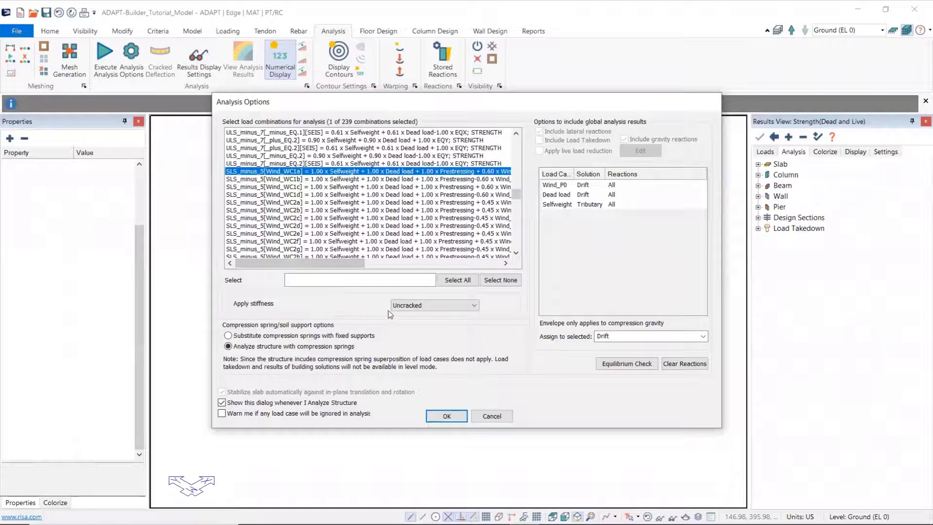
Step: Run the analysis with Drift stiffness and compression springs substituted with fixed supports, and save the solution
{"action": "left_click", "coordinate": [474, 306]}
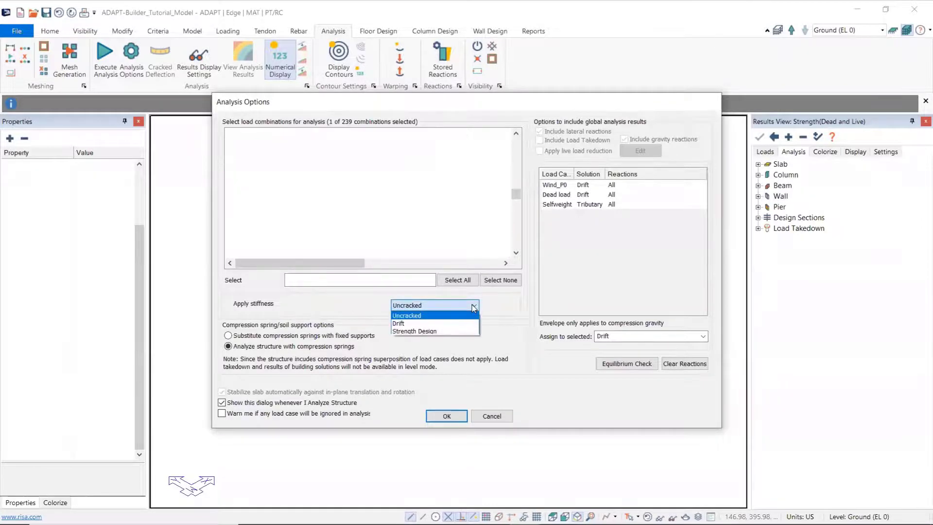
{"action": "left_click", "coordinate": [403, 324]}
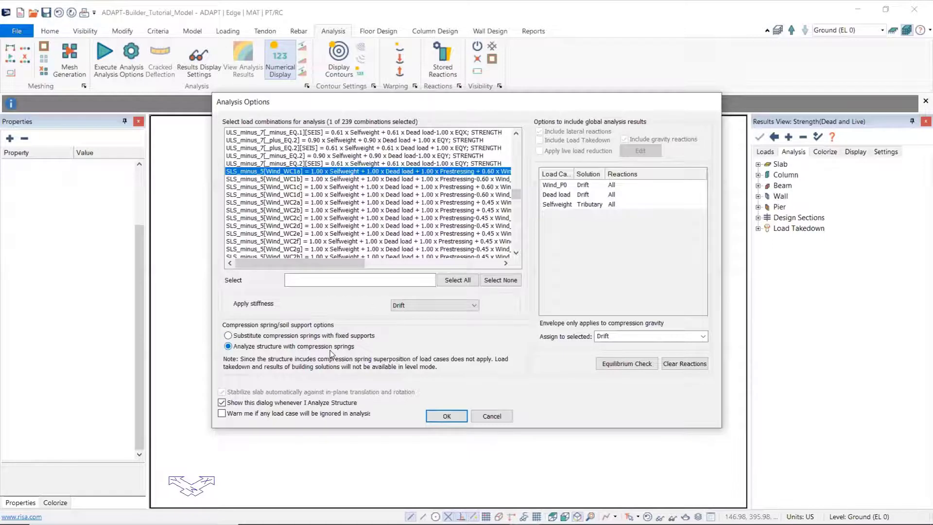
{"action": "left_click", "coordinate": [228, 336]}
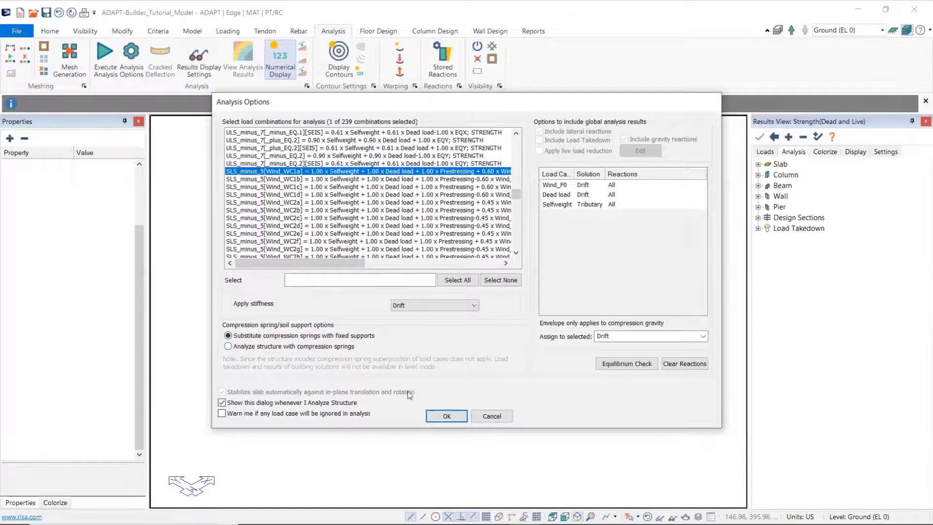
{"action": "left_click", "coordinate": [445, 418]}
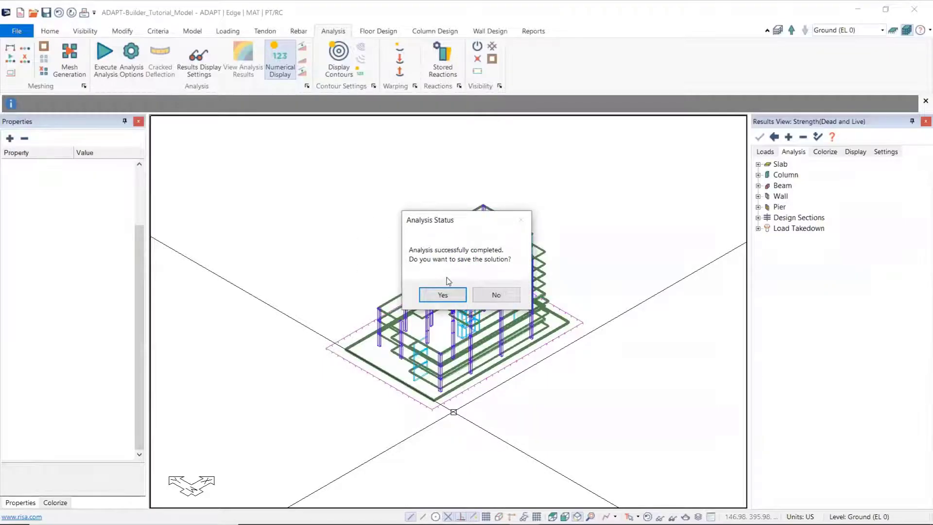
{"action": "left_click", "coordinate": [440, 294]}
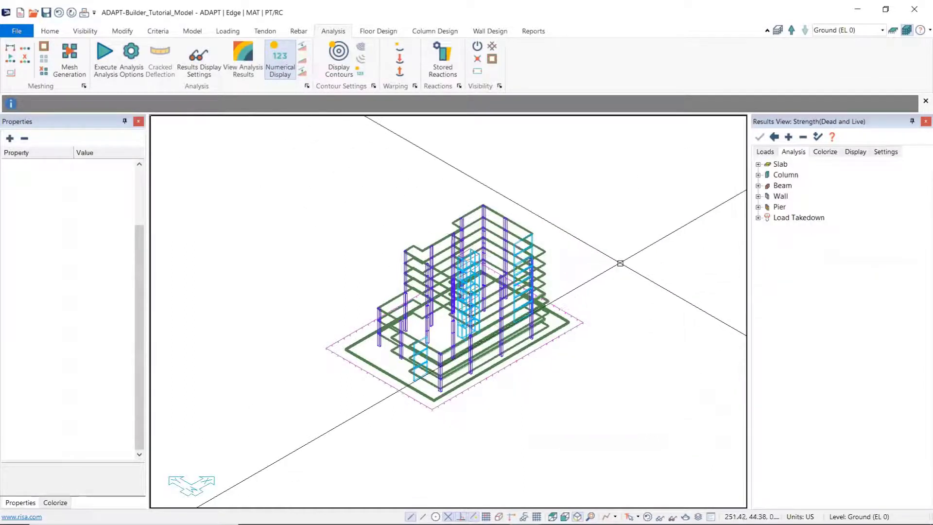
Step: Choose the SLS_minus_5[Wind_WC1a] service combination as the load combination for viewing results
{"action": "left_click", "coordinate": [765, 152]}
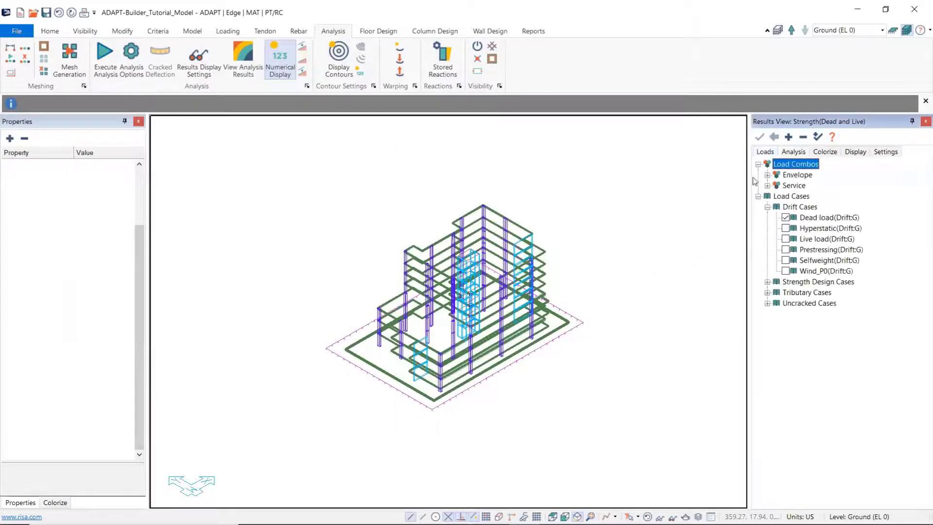
{"action": "left_click", "coordinate": [768, 185]}
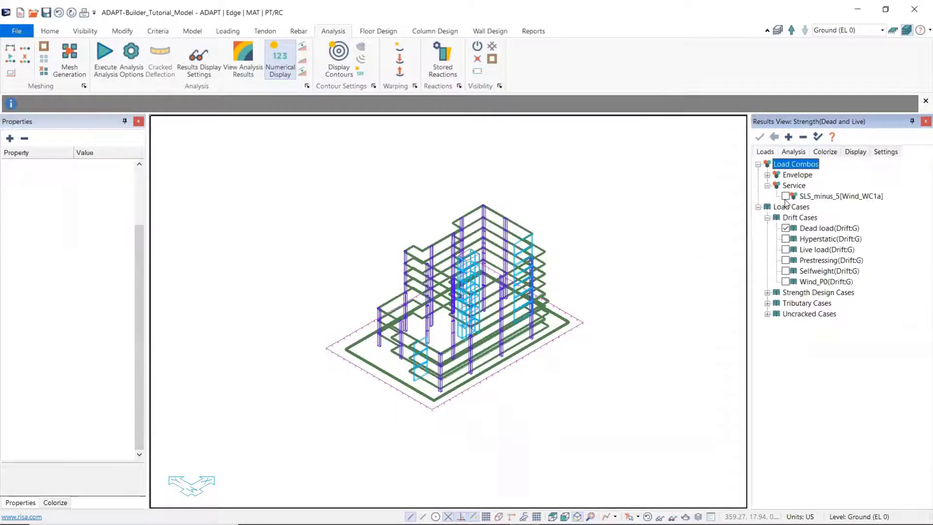
{"action": "left_click", "coordinate": [786, 196]}
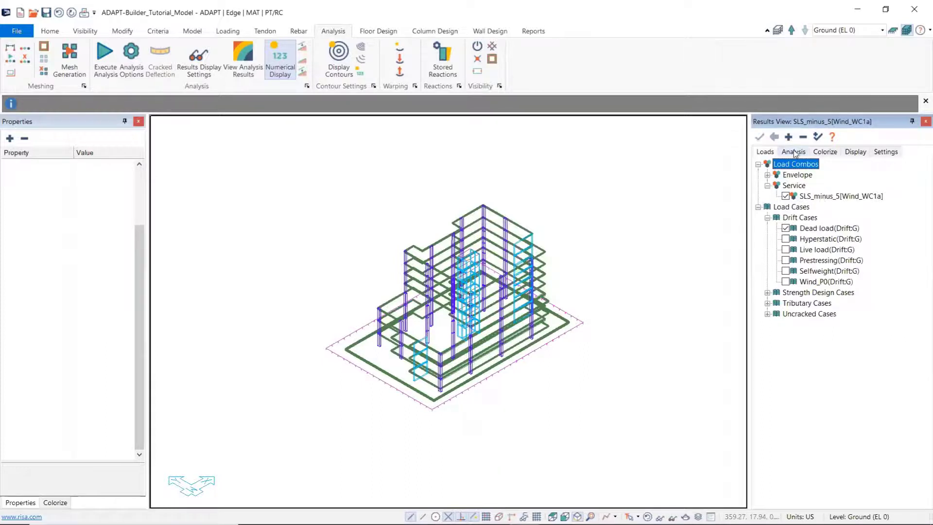
Step: Display the Drift Combined result on the columns and examine the values on the upper levels
{"action": "left_click", "coordinate": [794, 152]}
{"action": "left_click", "coordinate": [758, 175]}
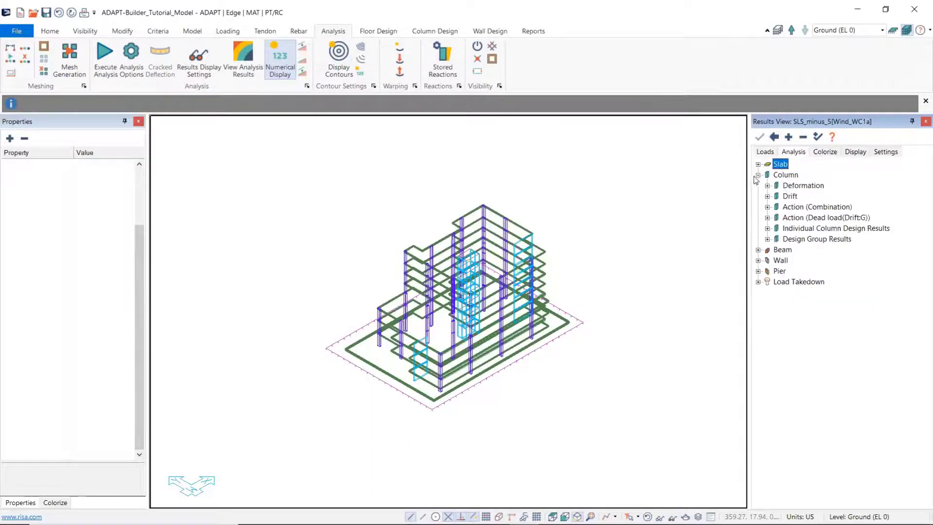
{"action": "left_click", "coordinate": [768, 197]}
{"action": "left_click", "coordinate": [786, 207]}
{"action": "scroll", "coordinate": [469, 260], "scroll_direction": "up", "scroll_amount": 5}
{"action": "scroll", "coordinate": [489, 250], "scroll_direction": "up", "scroll_amount": 5}
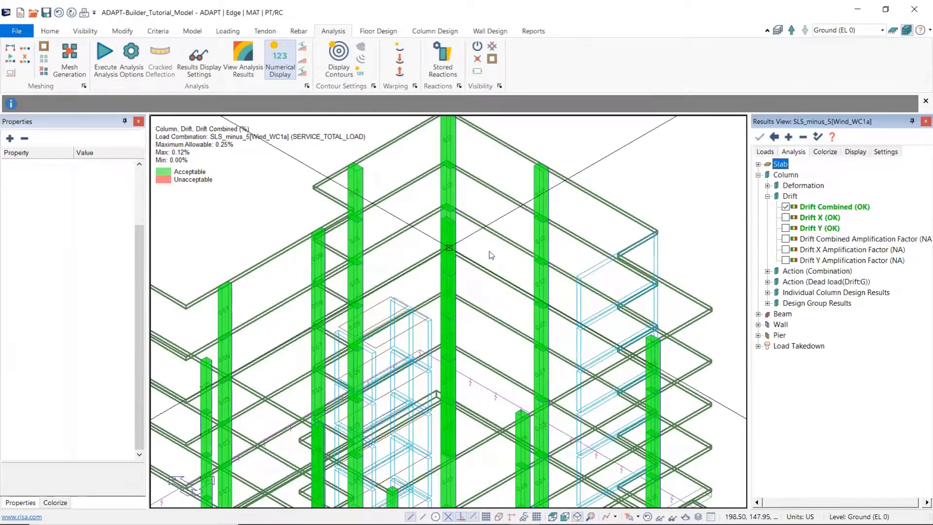
{"action": "scroll", "coordinate": [489, 250], "scroll_direction": "down", "scroll_amount": 2}
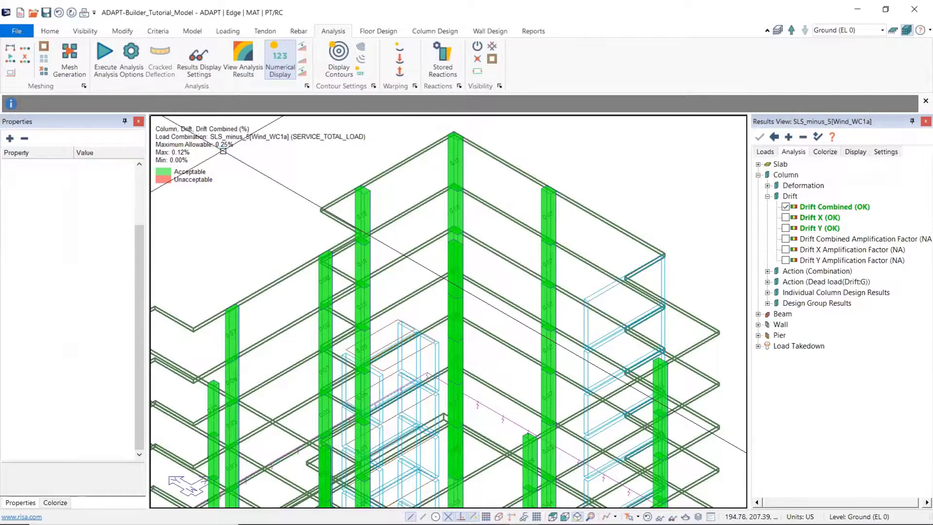
{"action": "scroll", "coordinate": [223, 151], "scroll_direction": "up", "scroll_amount": 1}
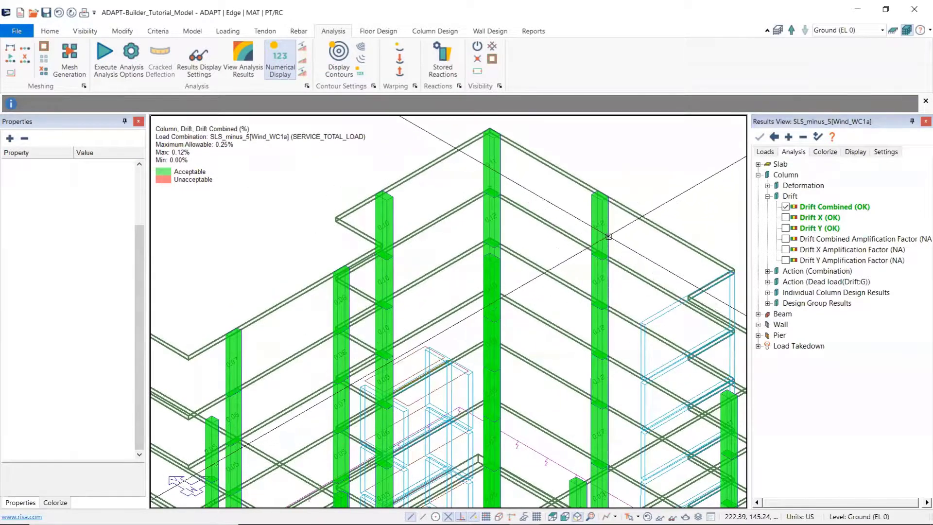
Step: Check the maximum allowable drift in the results display settings against the column drift values across the building
{"action": "left_click", "coordinate": [886, 153]}
{"action": "left_click", "coordinate": [855, 152]}
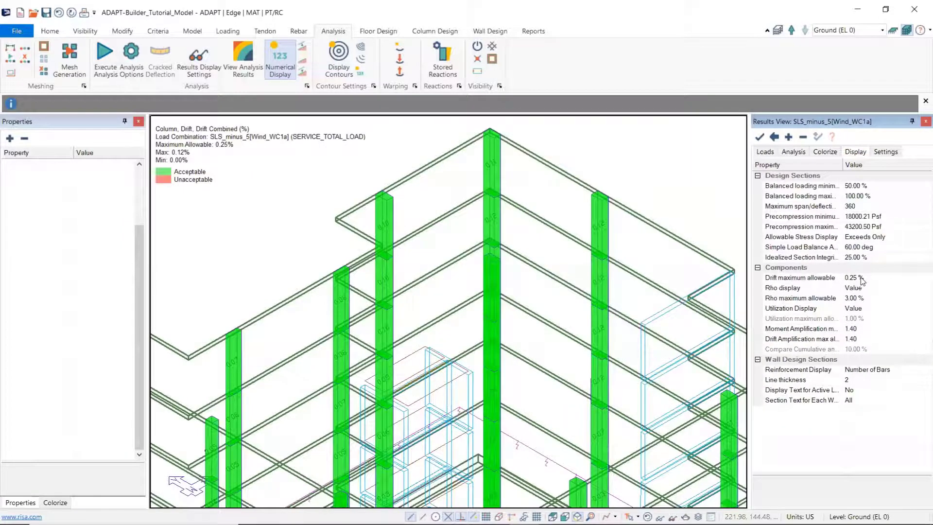
{"action": "scroll", "coordinate": [518, 234], "scroll_direction": "up", "scroll_amount": 3}
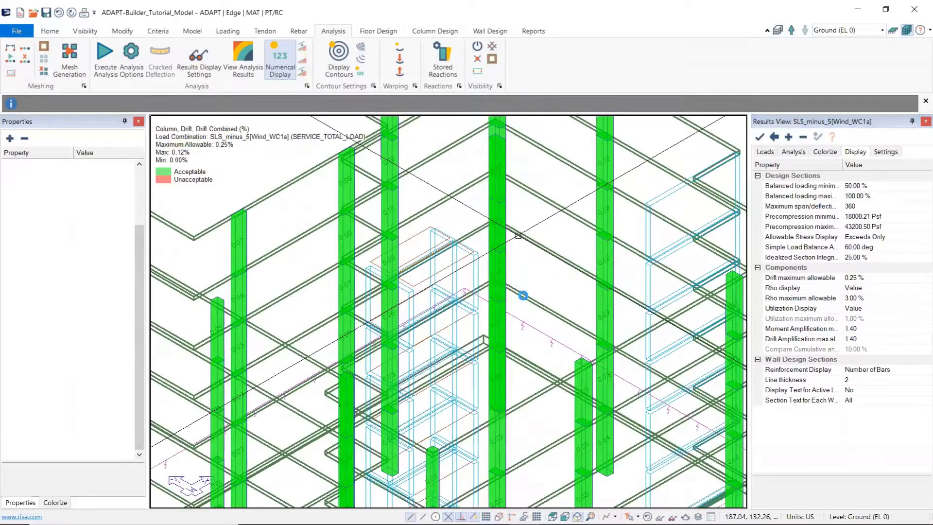
{"action": "scroll", "coordinate": [523, 295], "scroll_direction": "down", "scroll_amount": 5}
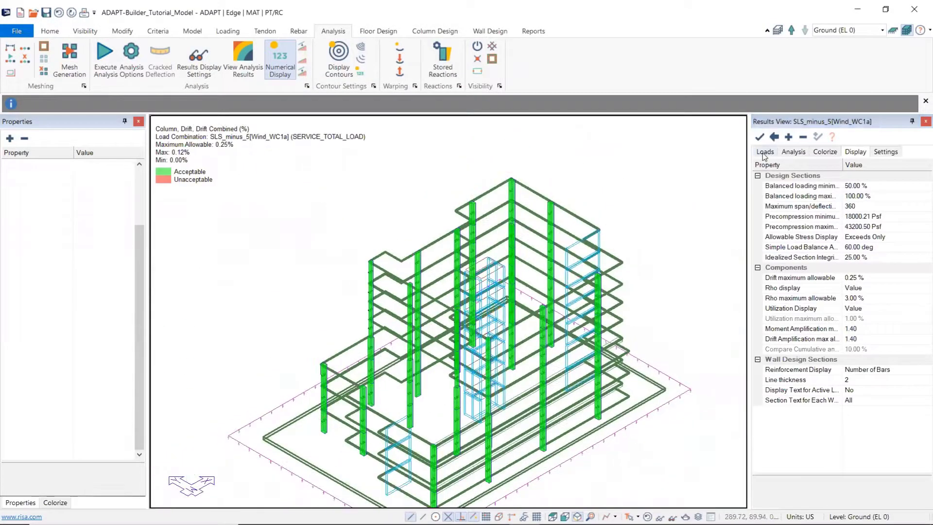
Step: Review the available load combinations and cases, and turn off the columns' Drift Combined result
{"action": "left_click", "coordinate": [765, 152]}
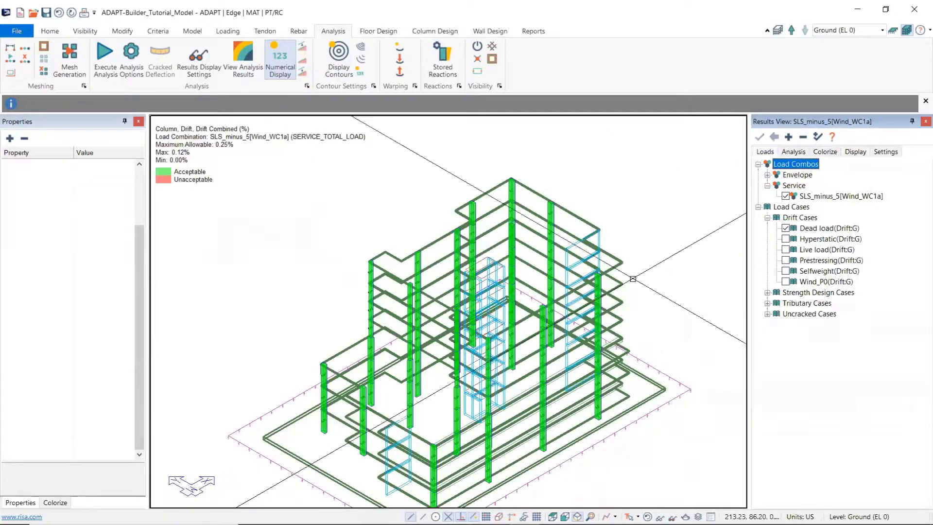
{"action": "left_click", "coordinate": [794, 152]}
{"action": "left_click", "coordinate": [786, 207]}
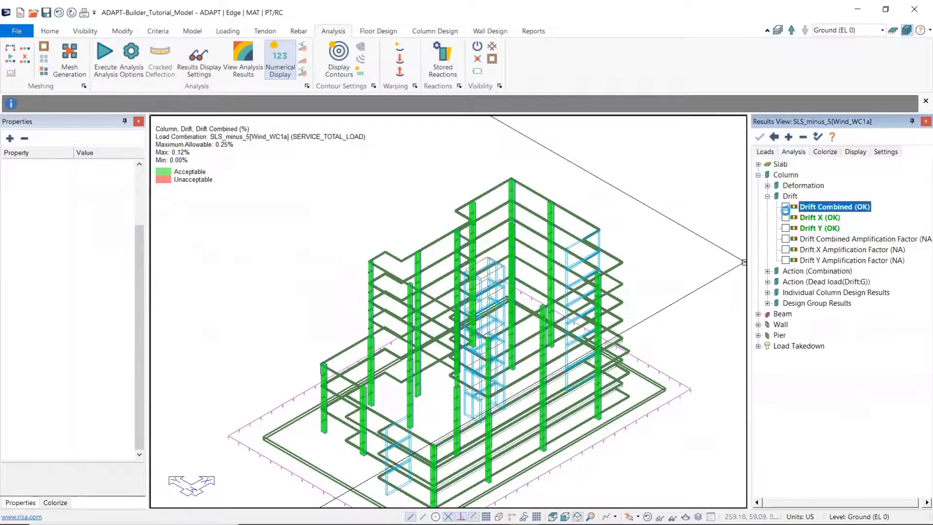
Step: Select the whole building model and isolate the selection to its columns
{"action": "left_click", "coordinate": [761, 154]}
{"action": "middle_click_drag", "start_coordinate": [353, 320], "coordinate": [374, 261]}
{"action": "scroll", "coordinate": [374, 261], "scroll_direction": "down", "scroll_amount": 1}
{"action": "scroll", "coordinate": [371, 263], "scroll_direction": "down", "scroll_amount": 2}
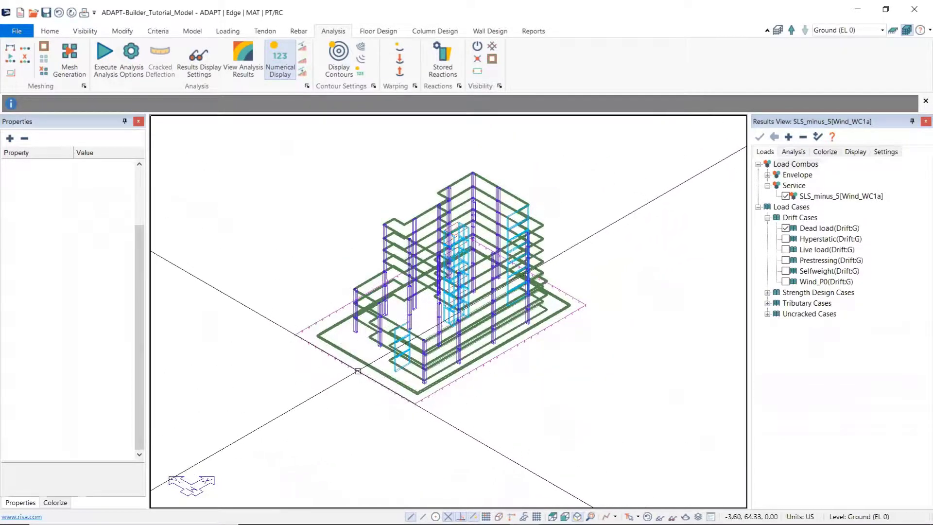
{"action": "left_click_drag", "start_coordinate": [297, 434], "coordinate": [619, 164]}
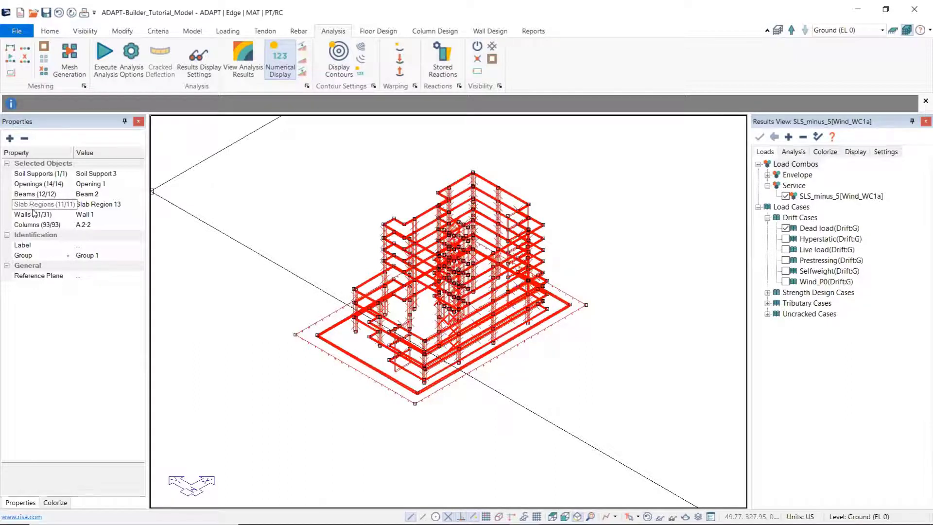
{"action": "right_click", "coordinate": [32, 224]}
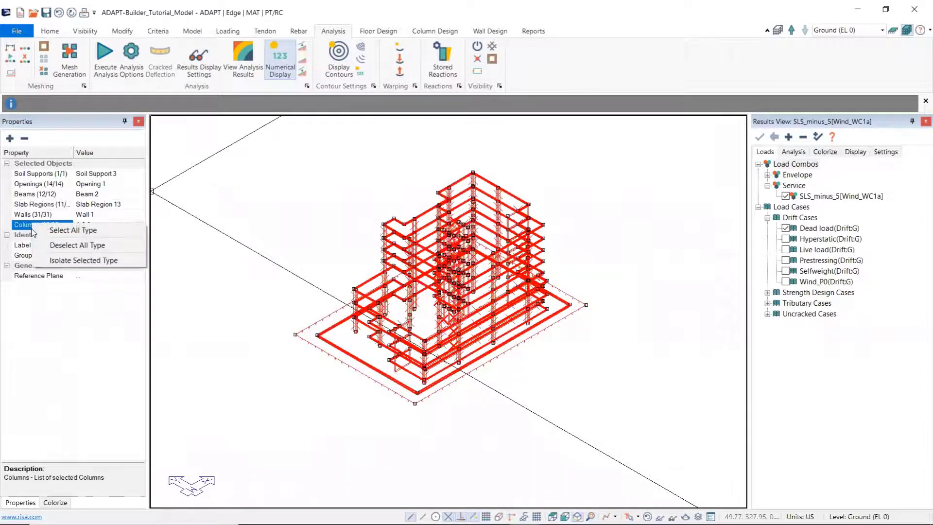
{"action": "left_click", "coordinate": [71, 261]}
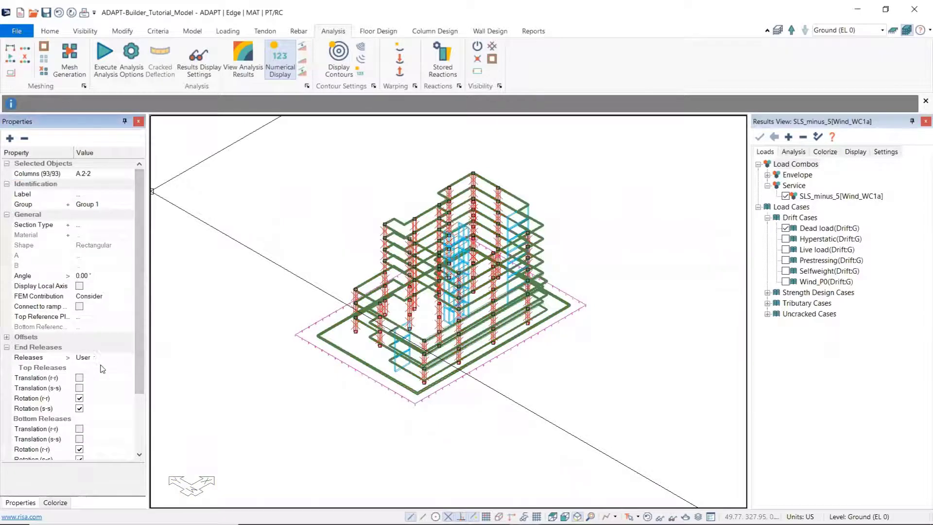
Step: Remove the r-r and s-s rotation releases at the top and bottom of all selected columns, and deselect them
{"action": "scroll", "coordinate": [97, 369], "scroll_direction": "down", "scroll_amount": 1}
{"action": "left_click", "coordinate": [79, 378]}
{"action": "left_click", "coordinate": [80, 388]}
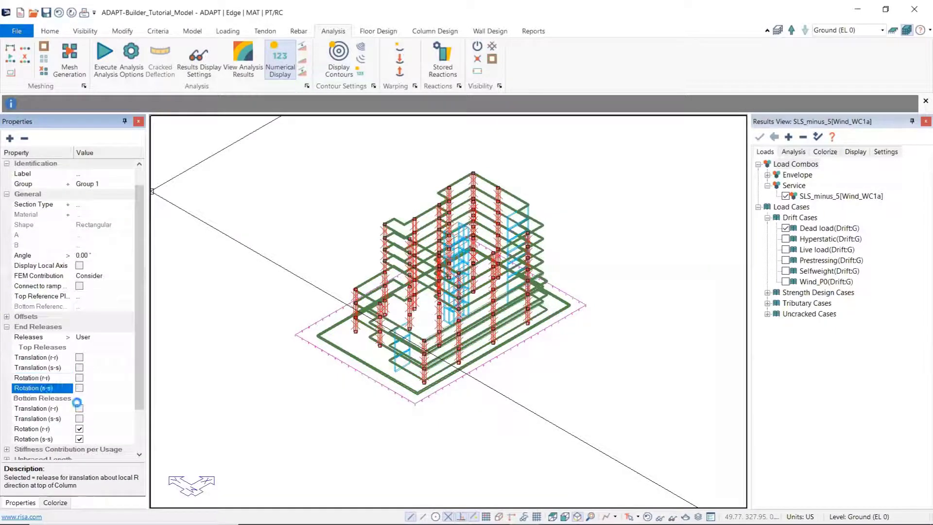
{"action": "left_click", "coordinate": [79, 429]}
{"action": "left_click", "coordinate": [79, 439]}
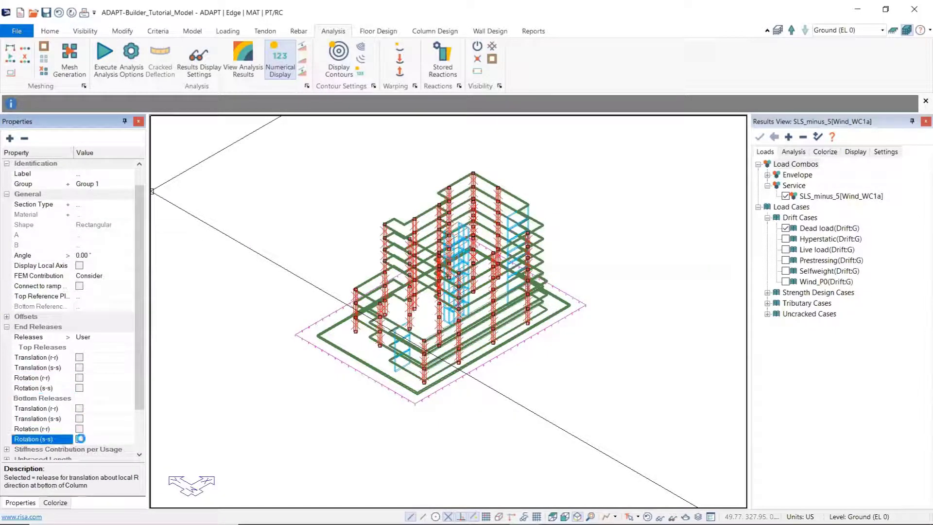
{"action": "scroll", "coordinate": [79, 428], "scroll_direction": "down", "scroll_amount": 2}
{"action": "scroll", "coordinate": [73, 345], "scroll_direction": "down", "scroll_amount": 2}
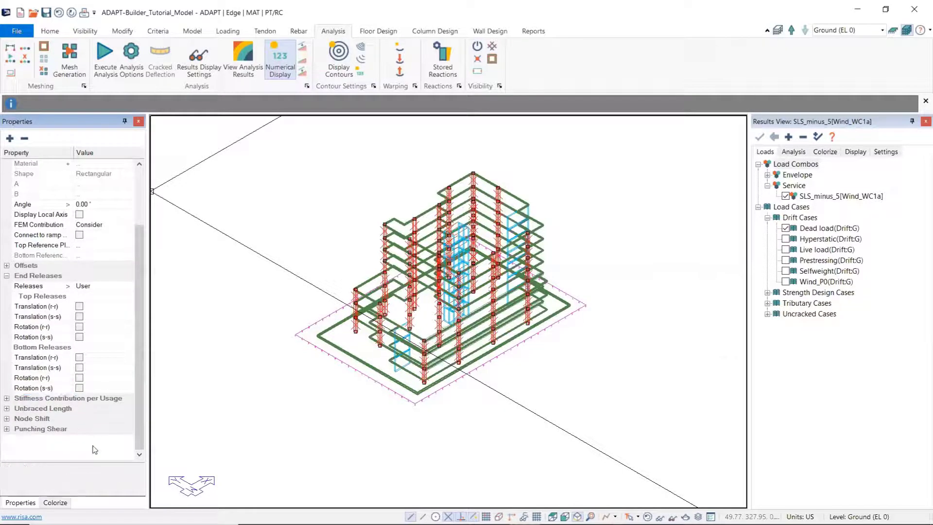
{"action": "left_click", "coordinate": [298, 413]}
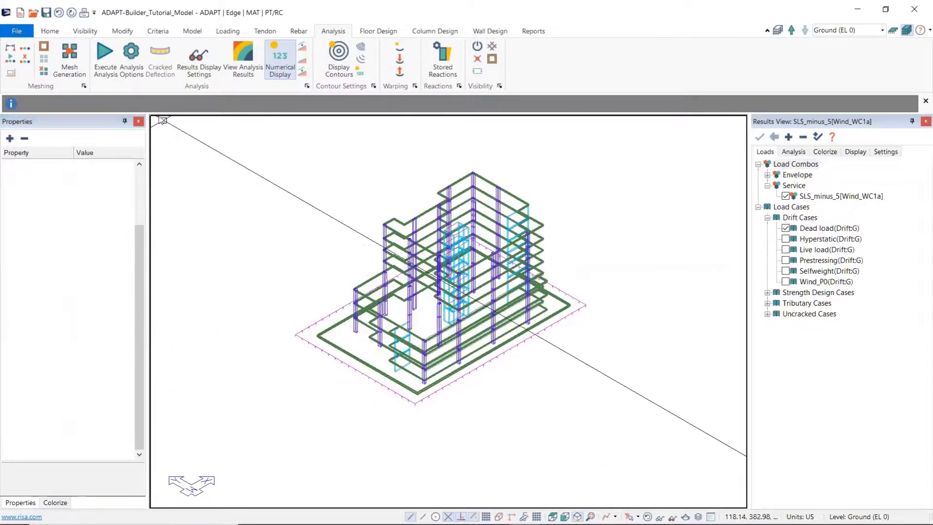
Step: Analyze the building for the Strength(Dead and Live) combination with Strength Design stiffness, and save the solution
{"action": "left_click", "coordinate": [112, 70]}
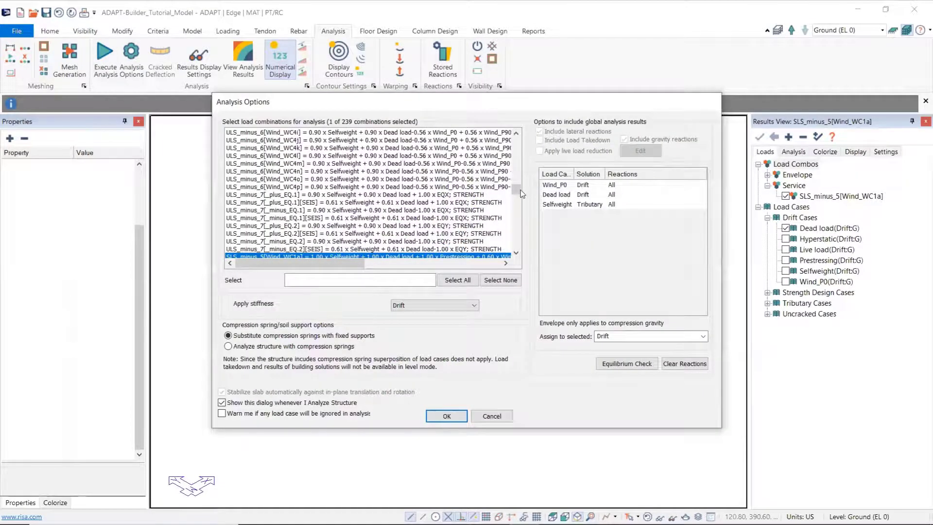
{"action": "left_click_drag", "start_coordinate": [518, 190], "coordinate": [517, 144]}
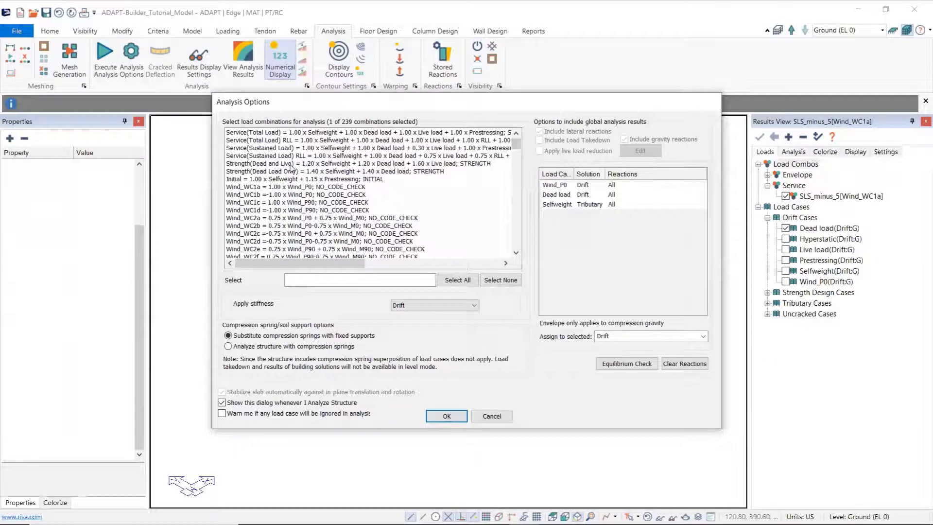
{"action": "left_click", "coordinate": [246, 164]}
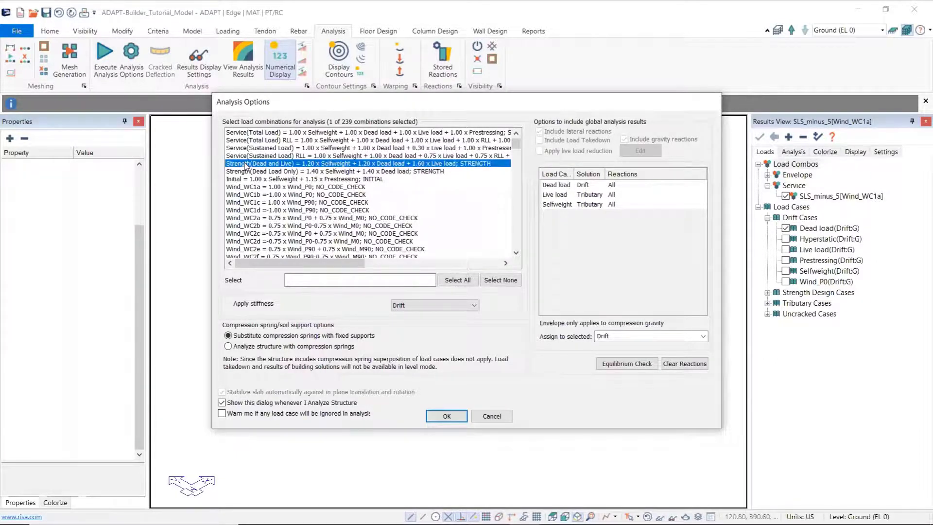
{"action": "left_click", "coordinate": [464, 306]}
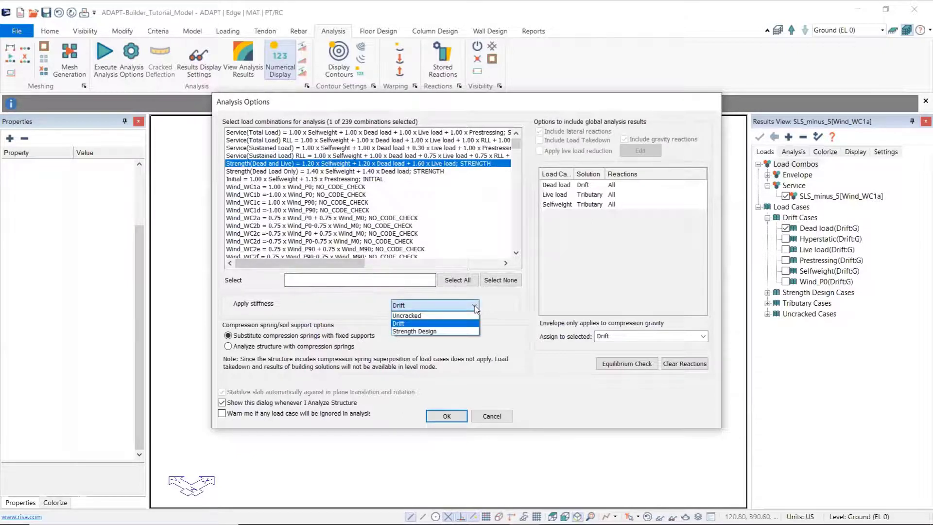
{"action": "left_click", "coordinate": [435, 335]}
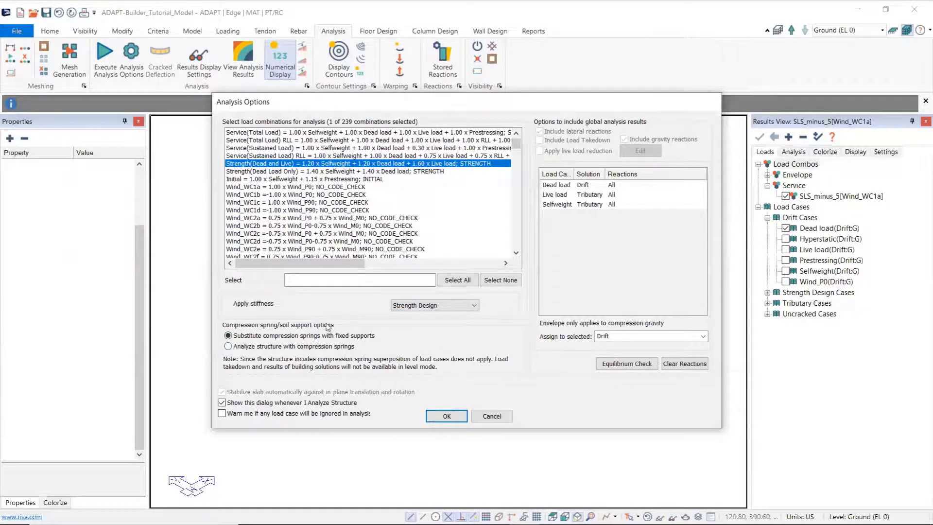
{"action": "left_click", "coordinate": [446, 416]}
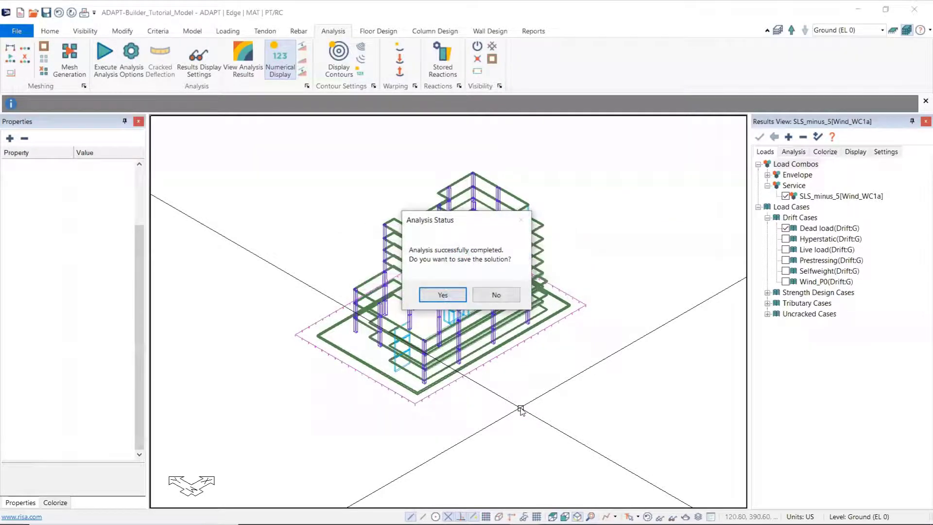
{"action": "left_click", "coordinate": [444, 294]}
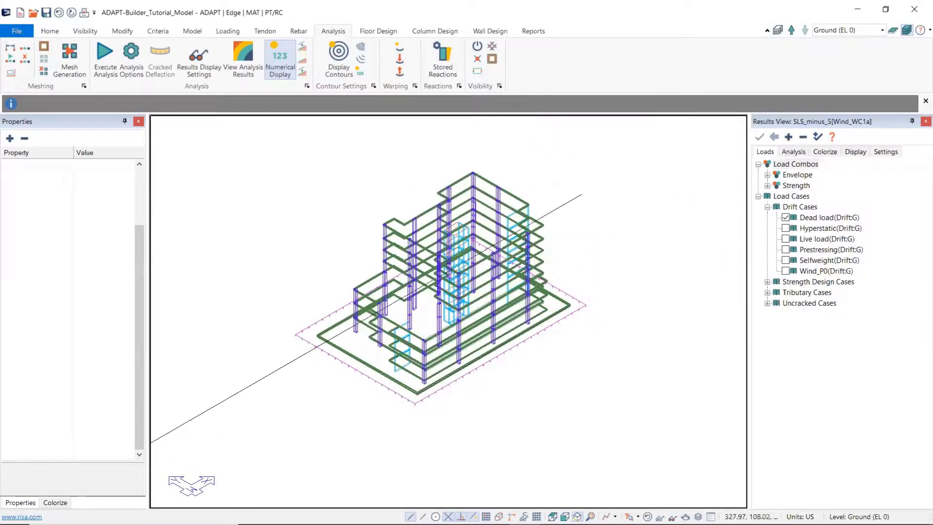
Step: Switch from the full building to the single Ground level and show it in plan view
{"action": "left_click", "coordinate": [894, 30]}
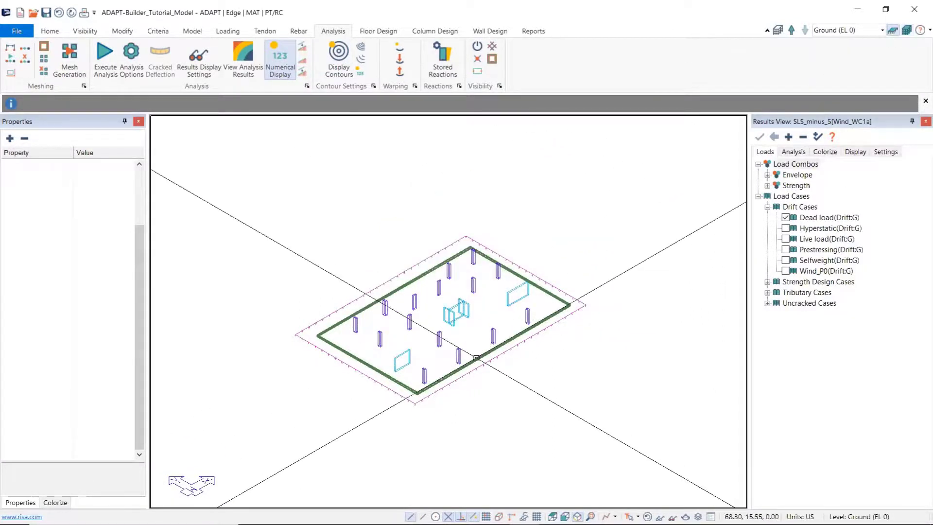
{"action": "scroll", "coordinate": [464, 350], "scroll_direction": "up", "scroll_amount": 4}
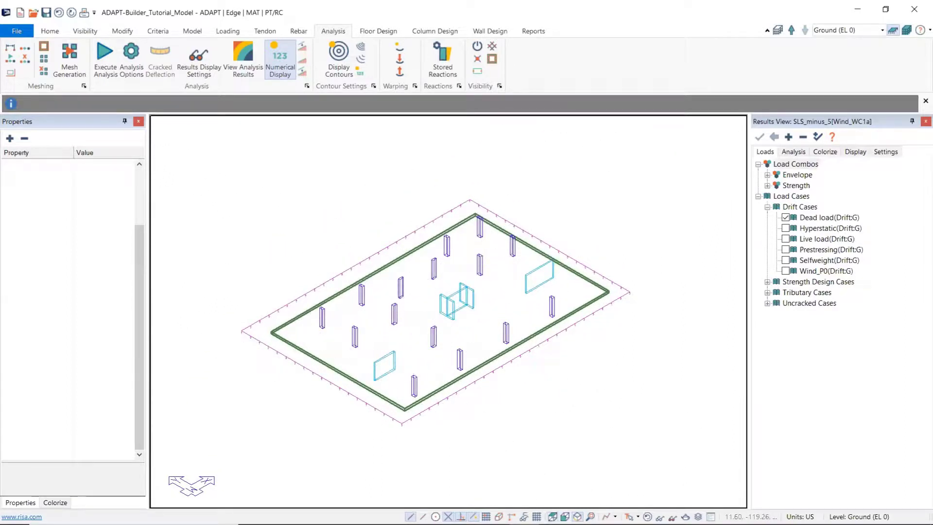
{"action": "left_click", "coordinate": [553, 517]}
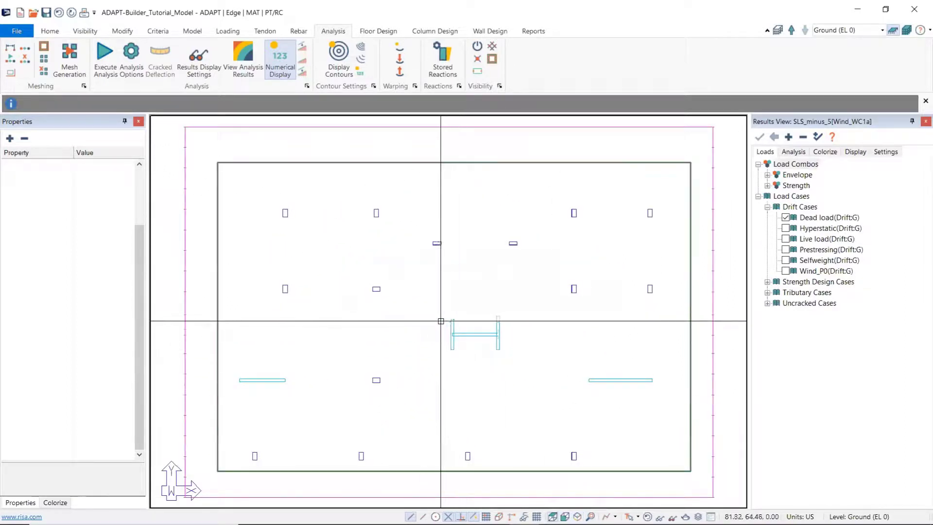
Step: Set up the Ground level analysis by adding the SLS_minus_5[Wind_WC1a] combination, with the Drift solution for Wind_P0
{"action": "left_click", "coordinate": [104, 58]}
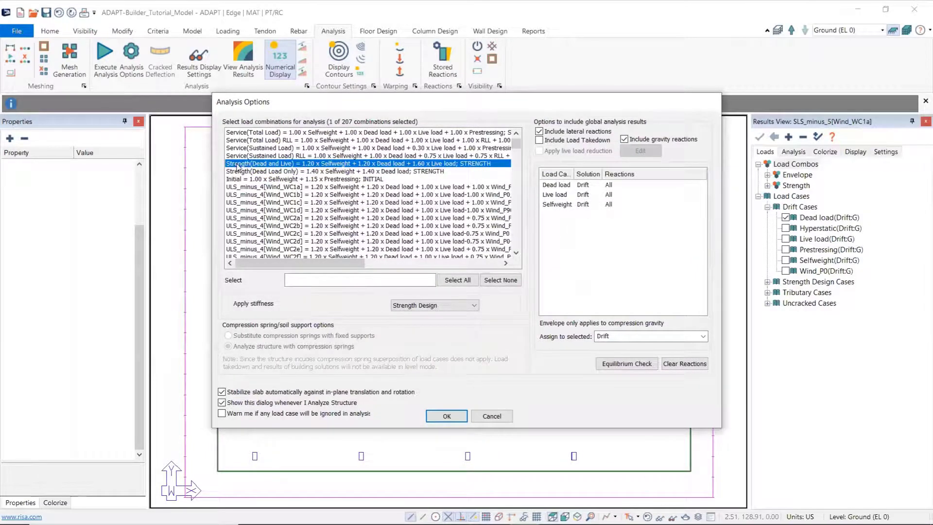
{"action": "scroll", "coordinate": [329, 208], "scroll_direction": "down", "scroll_amount": 20}
{"action": "scroll", "coordinate": [330, 207], "scroll_direction": "down", "scroll_amount": 20}
{"action": "scroll", "coordinate": [306, 216], "scroll_direction": "down", "scroll_amount": 2}
{"action": "left_click", "coordinate": [244, 179]}
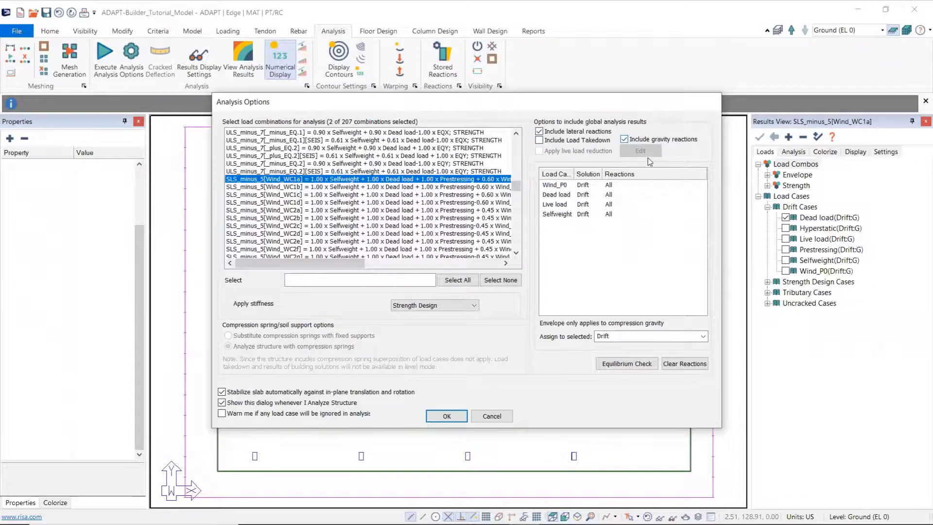
{"action": "left_click", "coordinate": [597, 187]}
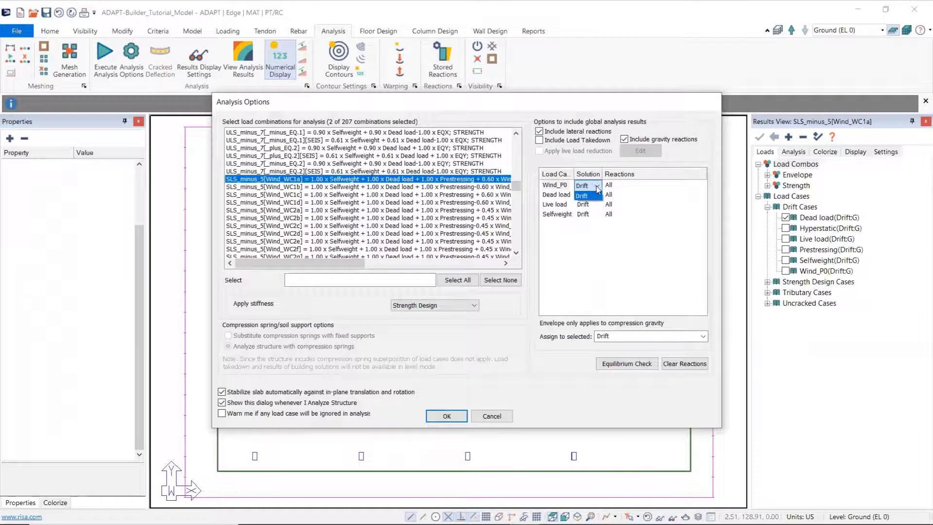
{"action": "left_click", "coordinate": [598, 190]}
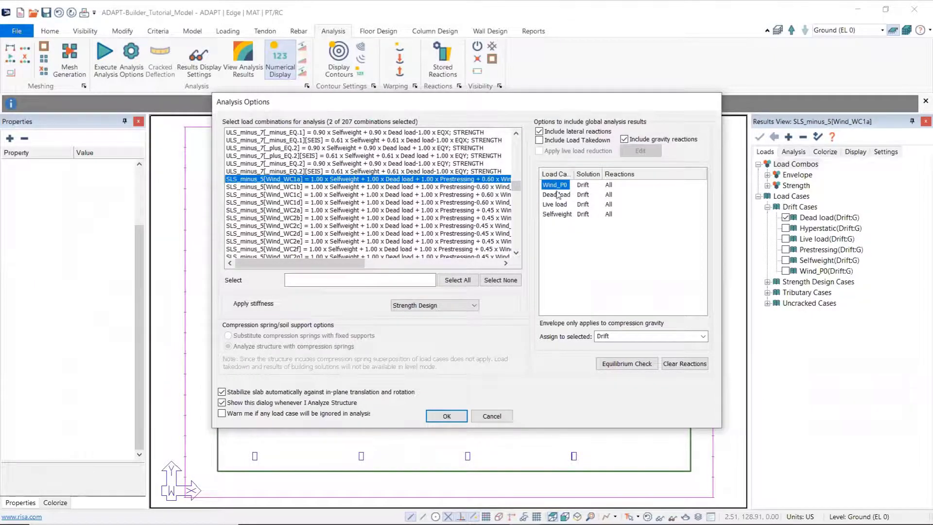
Step: Assign the Strength Design solution to Dead load, Live load and Selfweight, and run the level analysis, saving its solution
{"action": "left_click", "coordinate": [587, 197]}
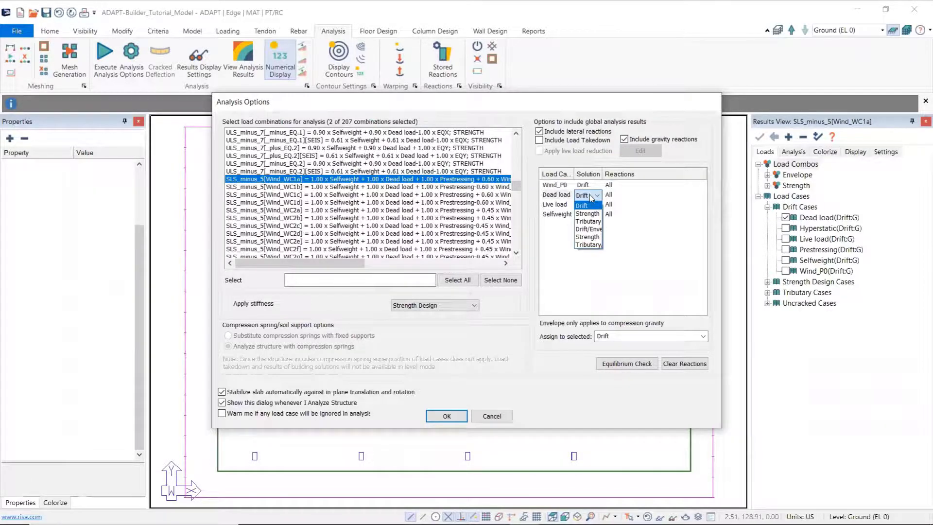
{"action": "left_click", "coordinate": [591, 214]}
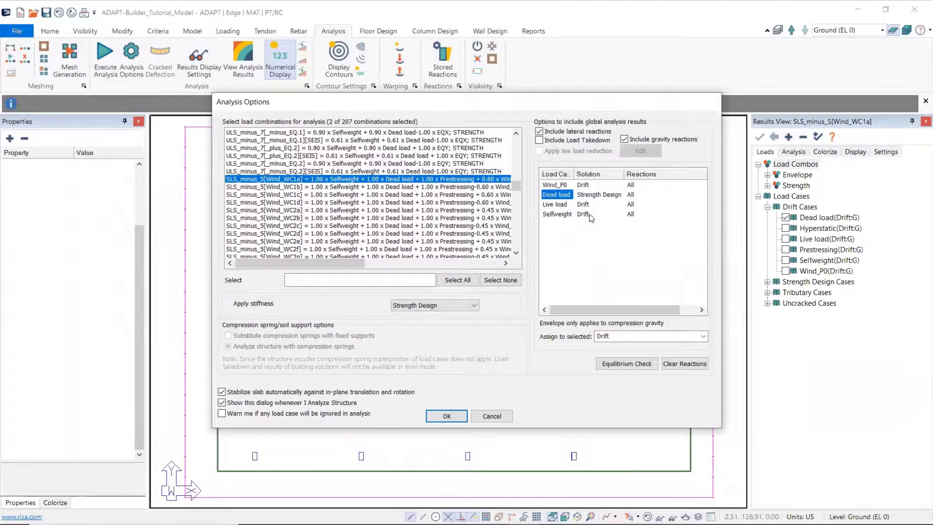
{"action": "left_click", "coordinate": [589, 204]}
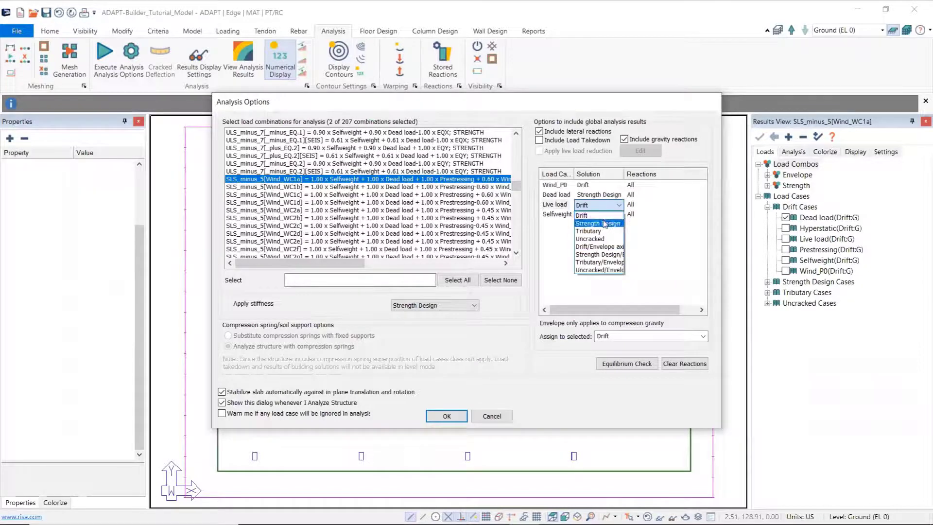
{"action": "left_click", "coordinate": [605, 224]}
{"action": "left_click", "coordinate": [600, 214]}
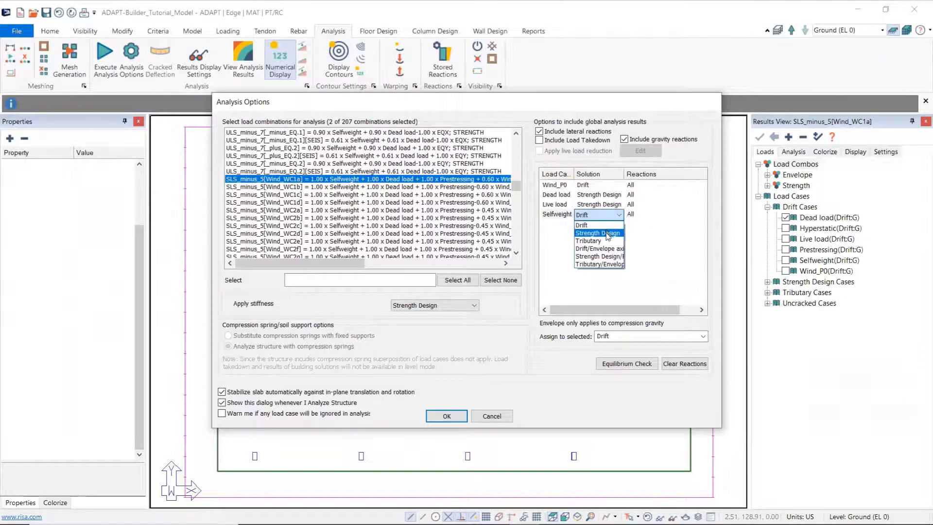
{"action": "left_click", "coordinate": [607, 234]}
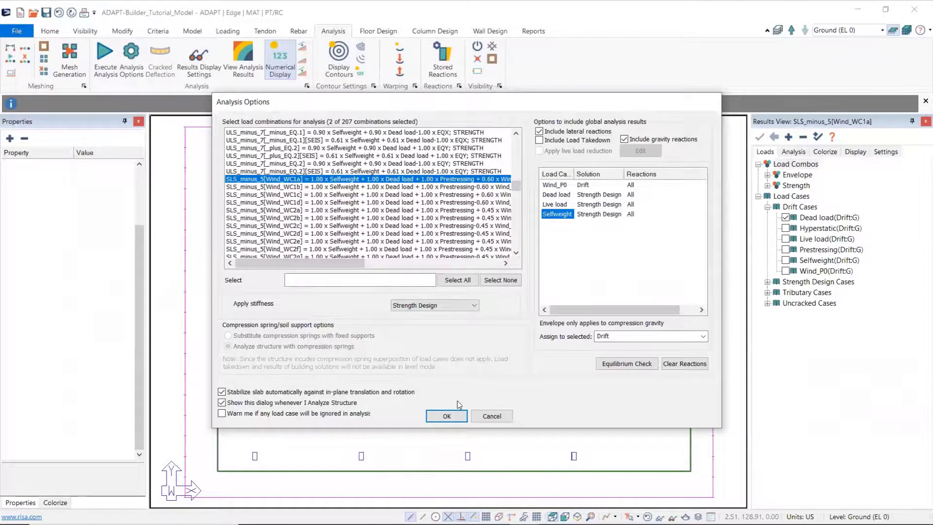
{"action": "left_click", "coordinate": [447, 417]}
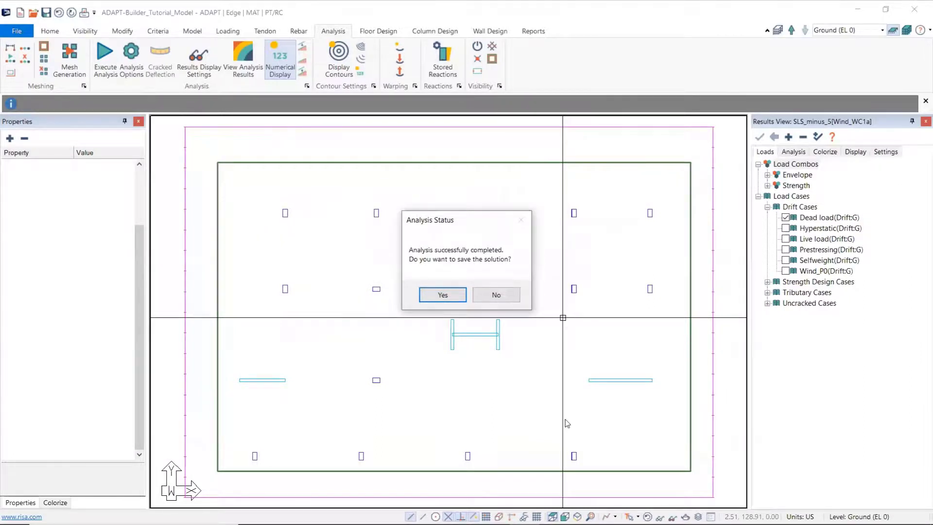
{"action": "left_click", "coordinate": [446, 294]}
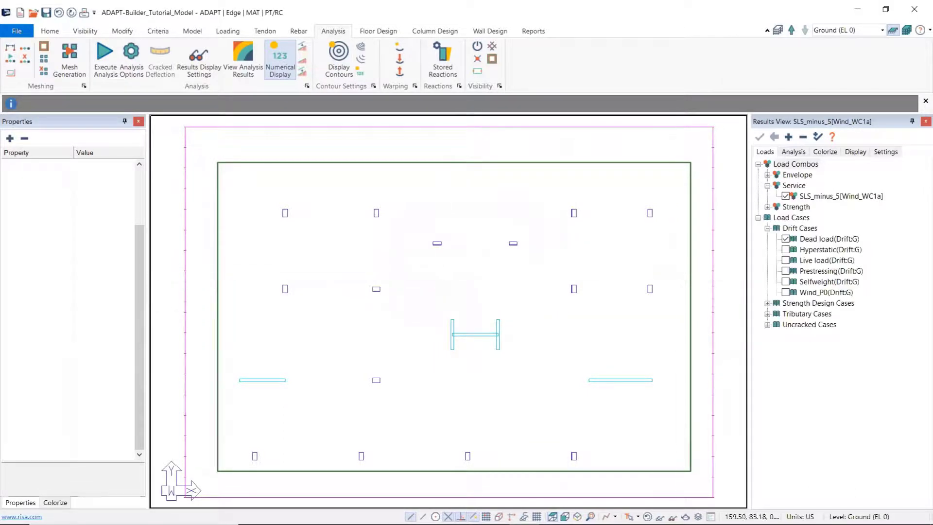
{"action": "scroll", "coordinate": [512, 330], "scroll_direction": "down", "scroll_amount": 3}
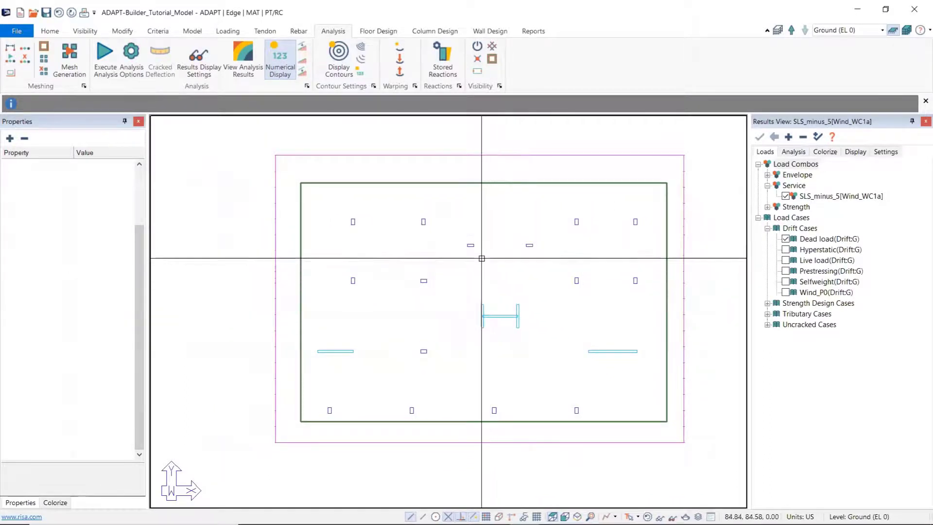
{"action": "left_click", "coordinate": [377, 30]}
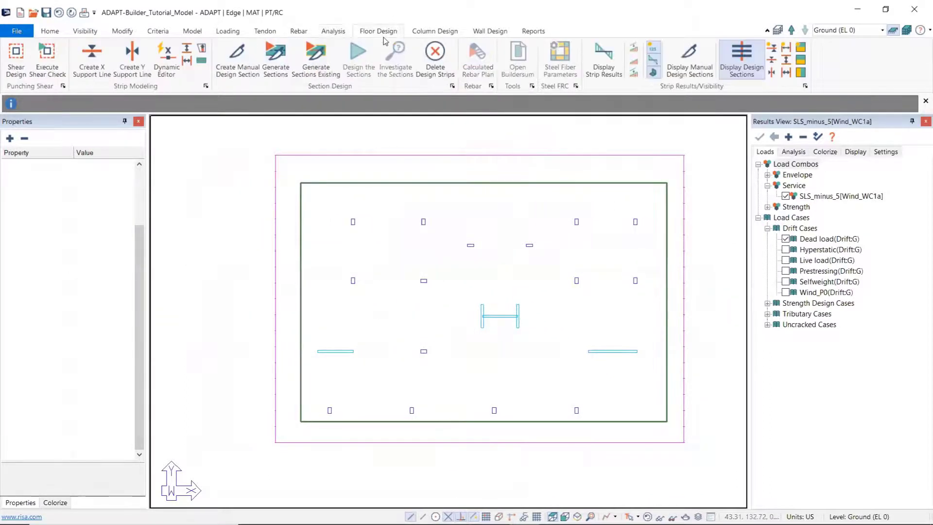
{"action": "left_click", "coordinate": [334, 31]}
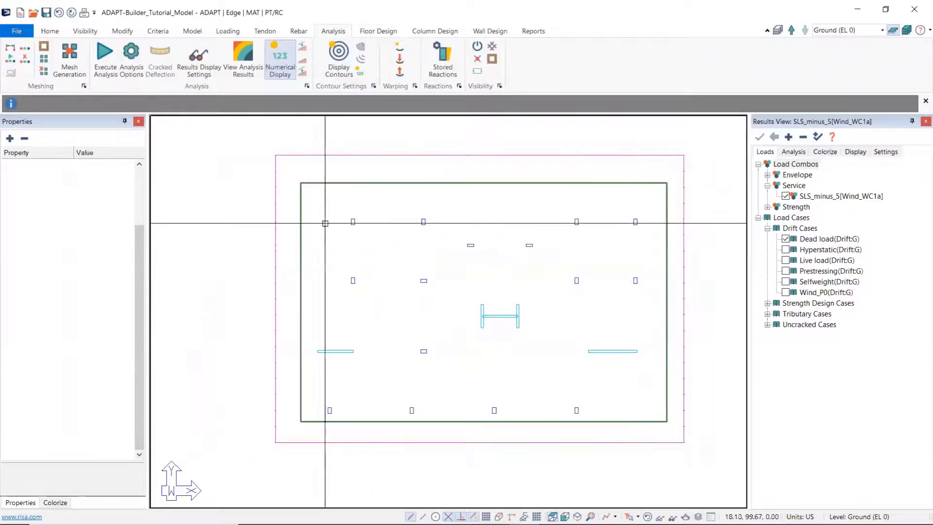
Step: Display the slab's Soil pressure contour map for the mat foundation and examine the pressure distribution
{"action": "left_click", "coordinate": [793, 152]}
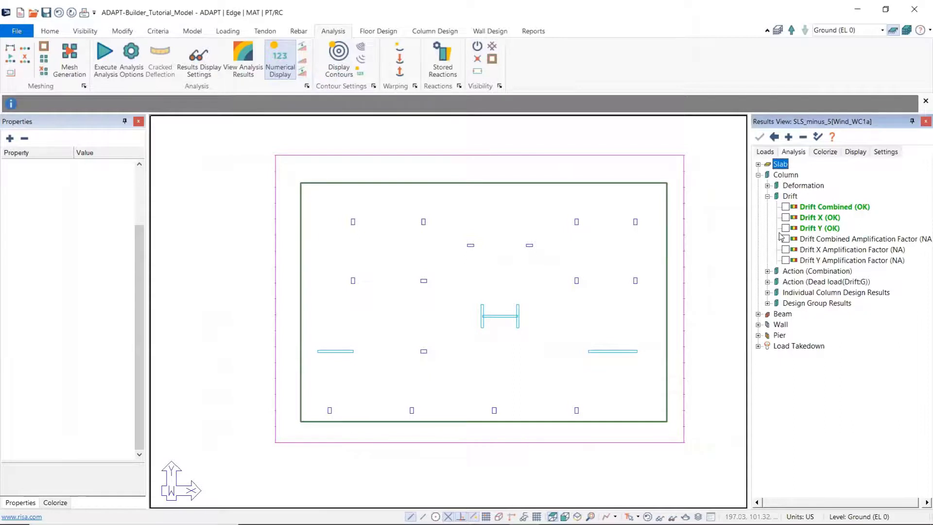
{"action": "left_click", "coordinate": [768, 196]}
{"action": "left_click", "coordinate": [758, 175]}
{"action": "left_click", "coordinate": [758, 164]}
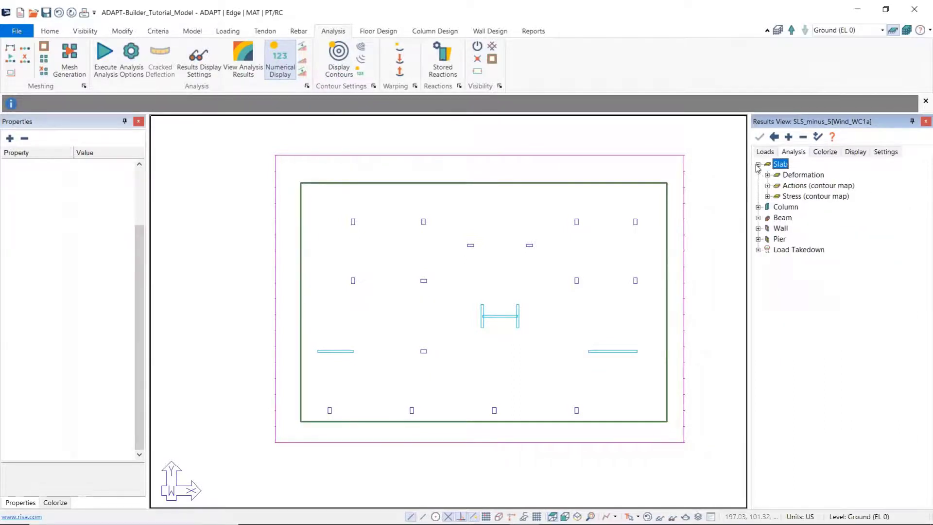
{"action": "left_click", "coordinate": [768, 196]}
{"action": "left_click", "coordinate": [789, 315]}
{"action": "left_click", "coordinate": [786, 314]}
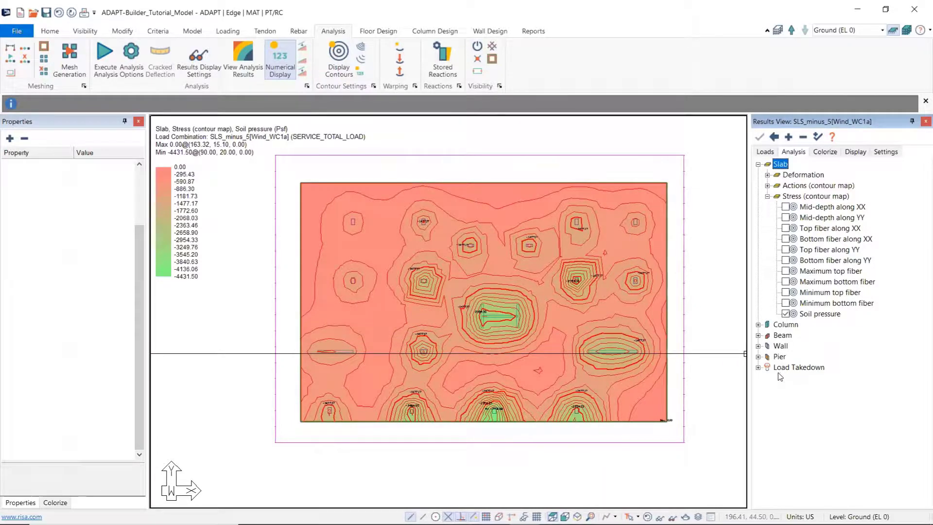
{"action": "left_click", "coordinate": [717, 274]}
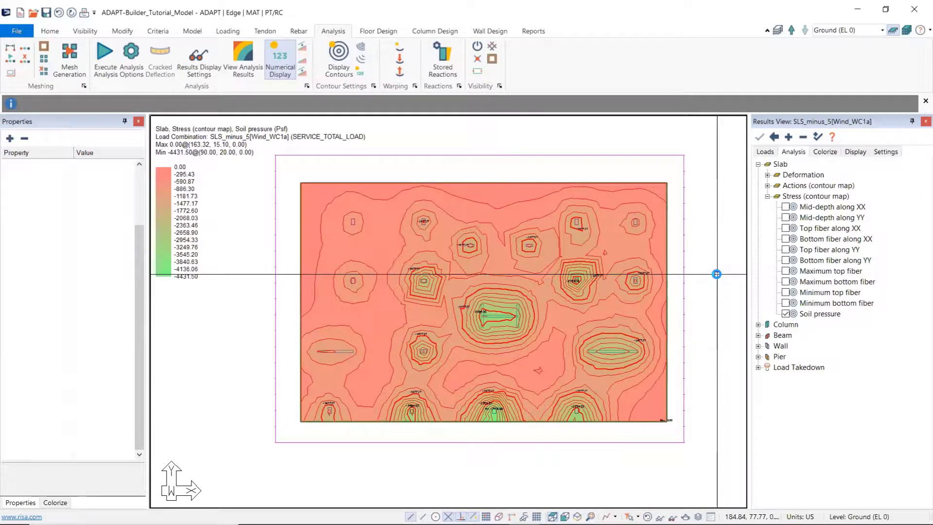
{"action": "key", "text": "alt"}
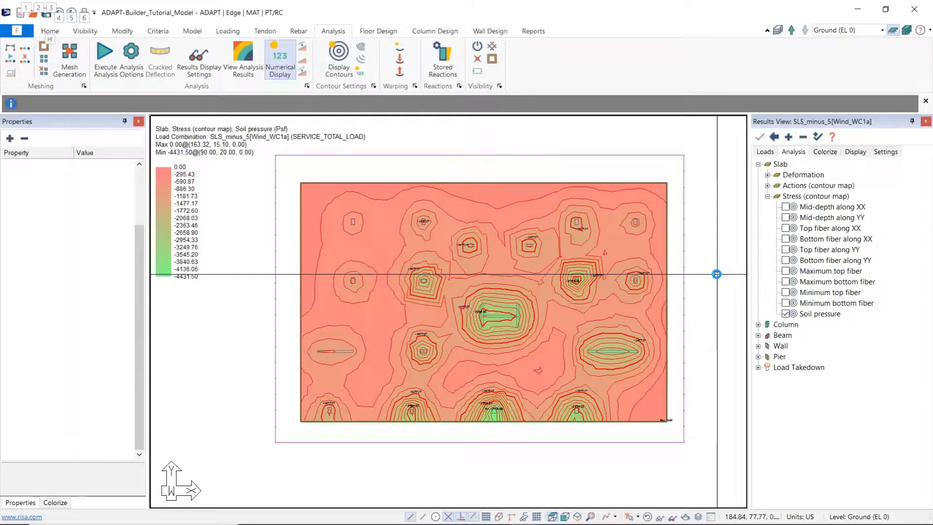
{"action": "key", "text": "alt+Tab"}
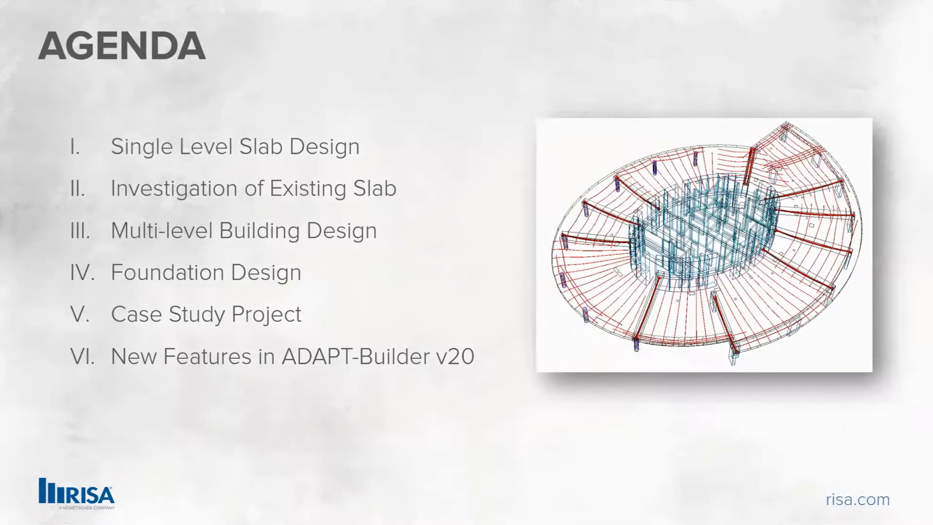
{"action": "key", "text": "Right"}
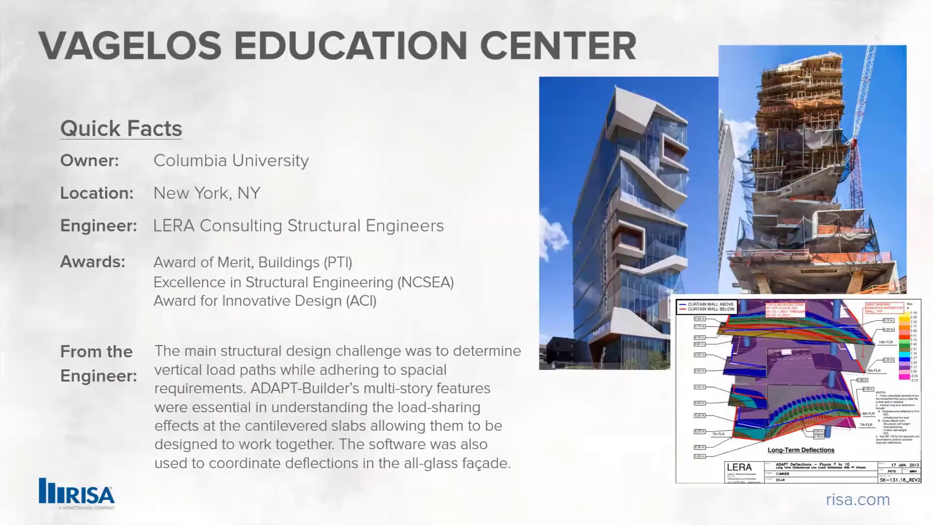